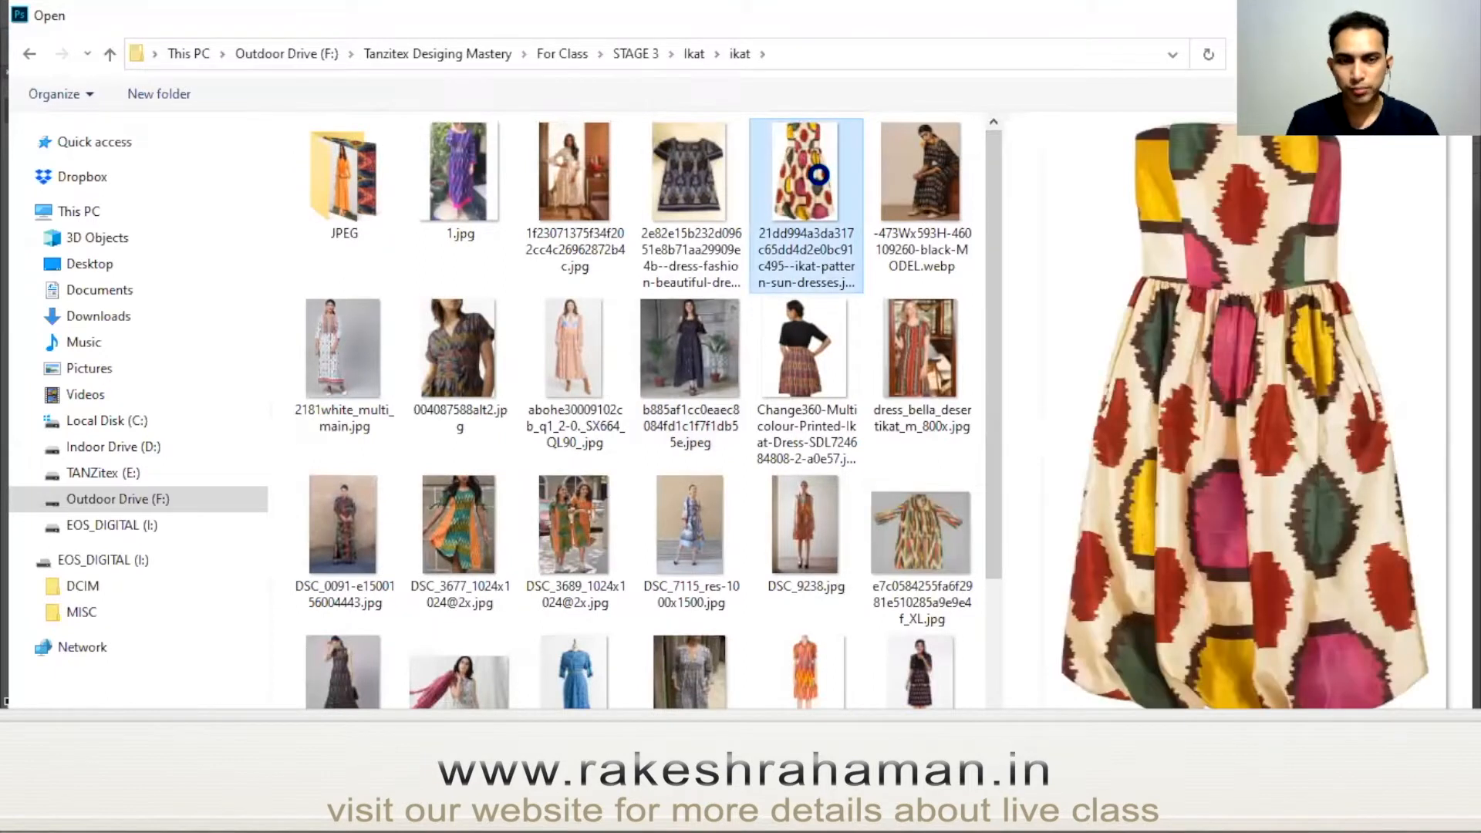
Enlarge the image preview and examine the ikat sun dress, the navy printed dress and the white multicolour dress.
right_click(818, 180)
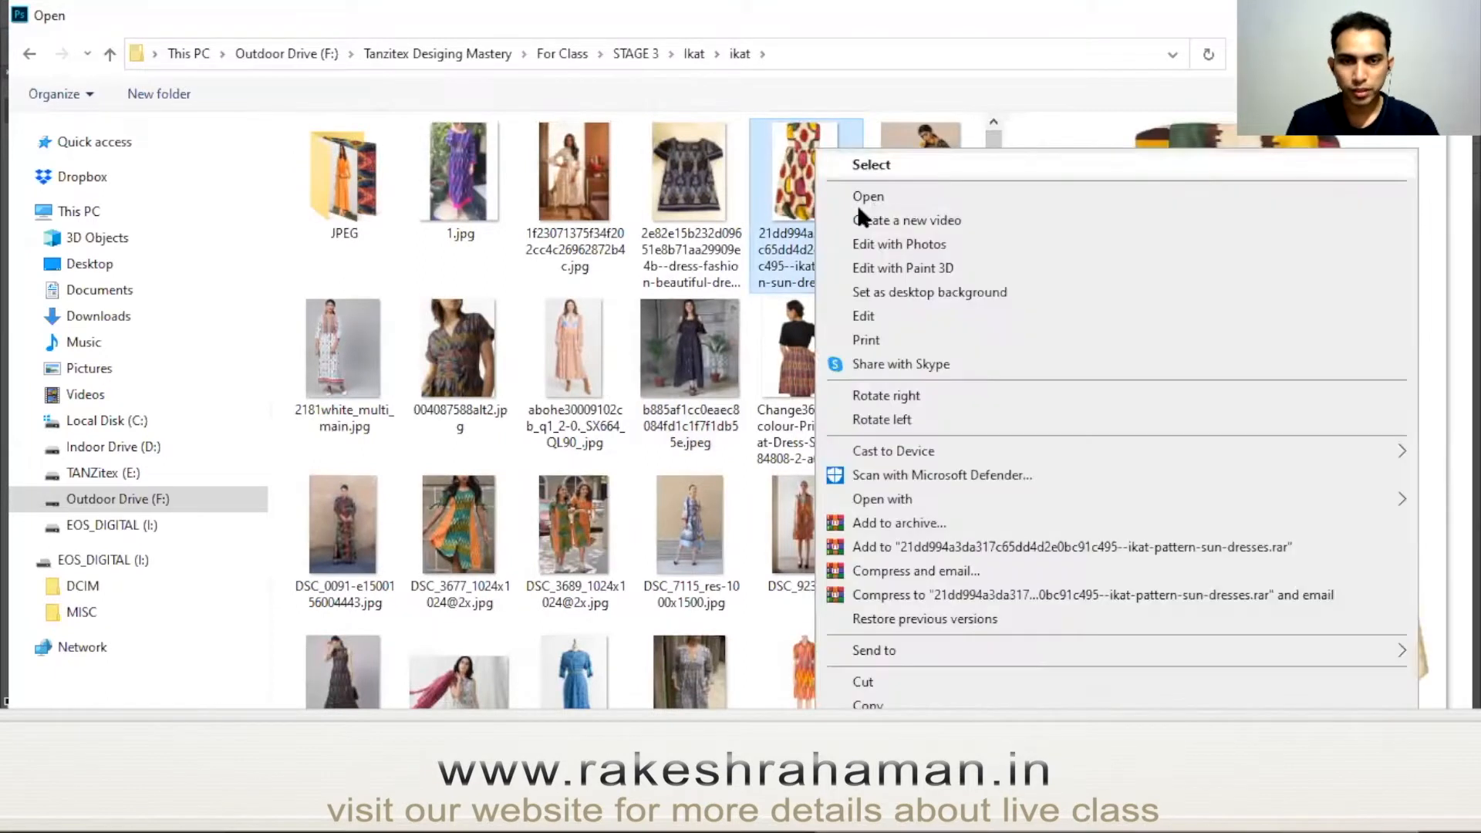
click(797, 200)
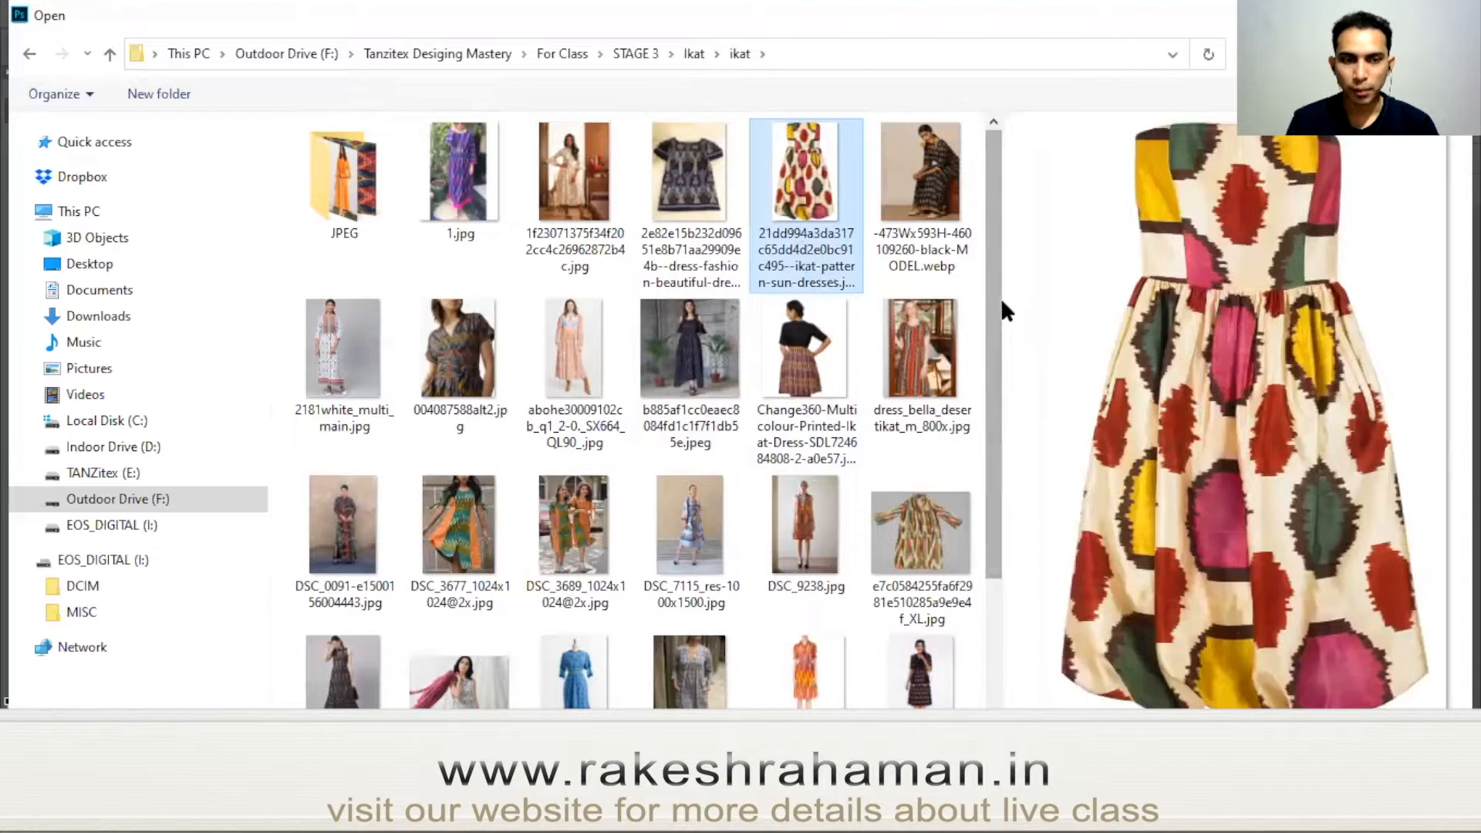
drag(1001, 301, 614, 300)
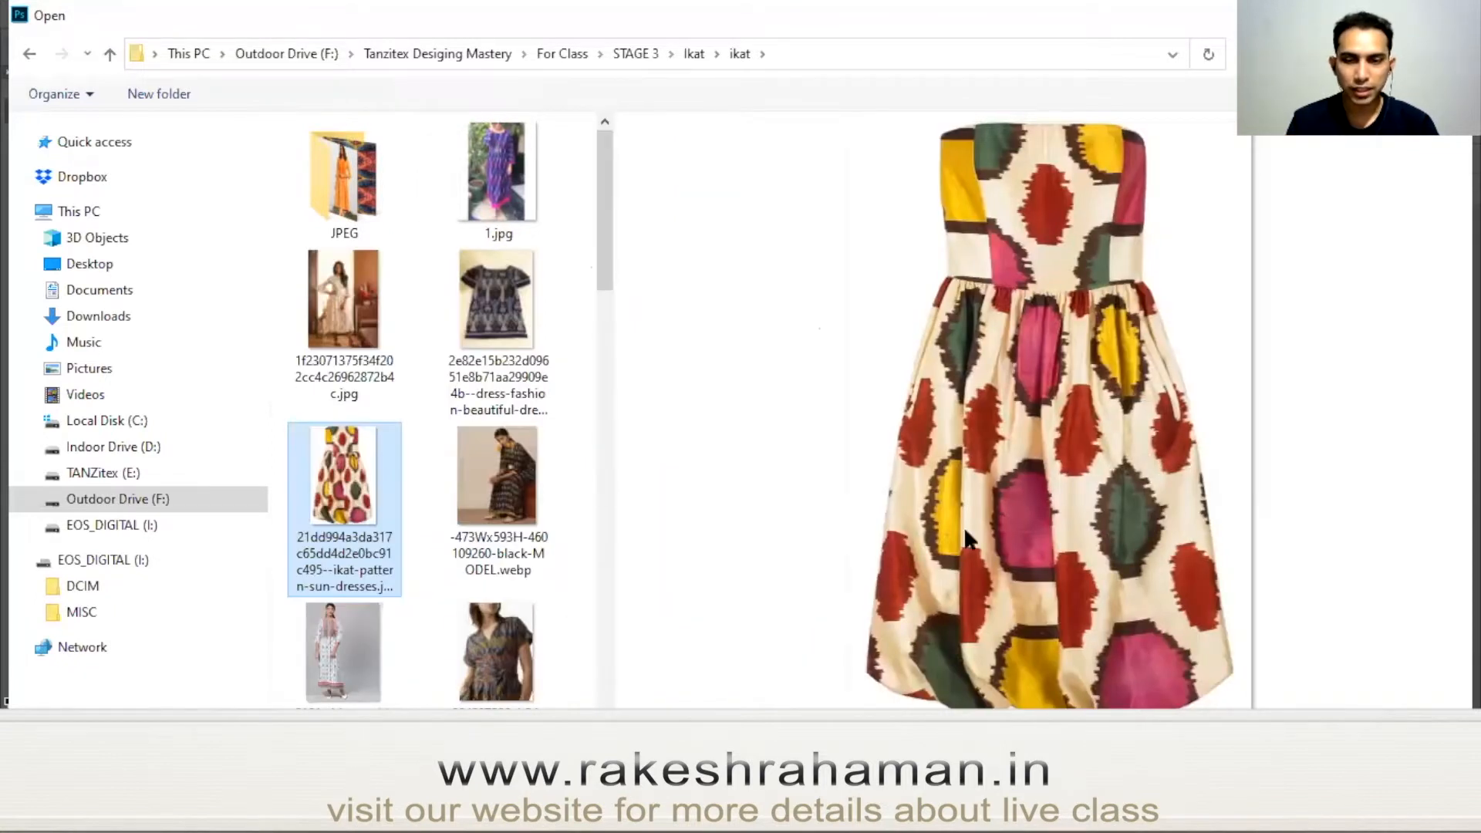
click(455, 455)
click(503, 335)
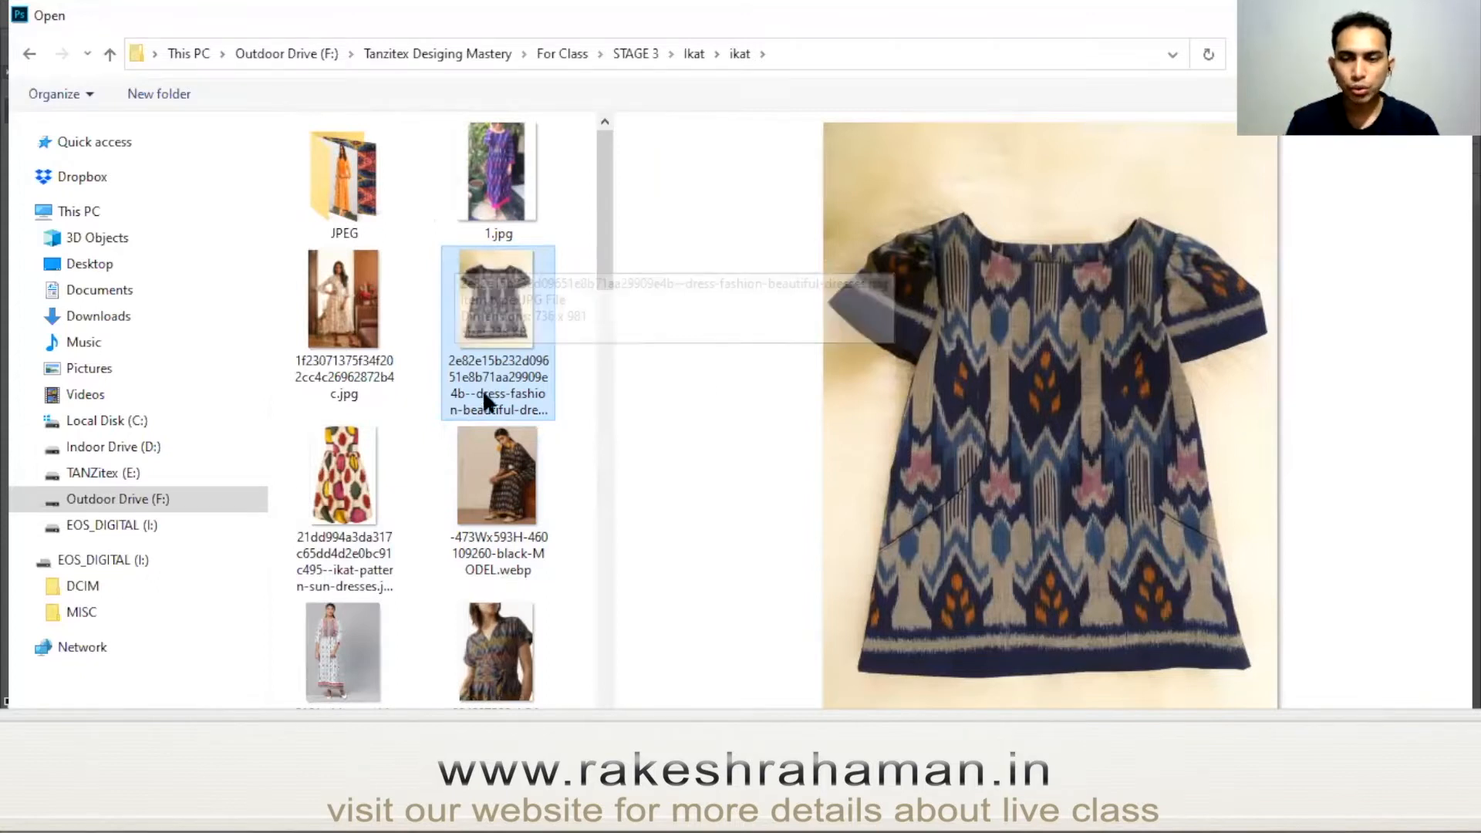
drag(606, 223, 635, 337)
click(371, 254)
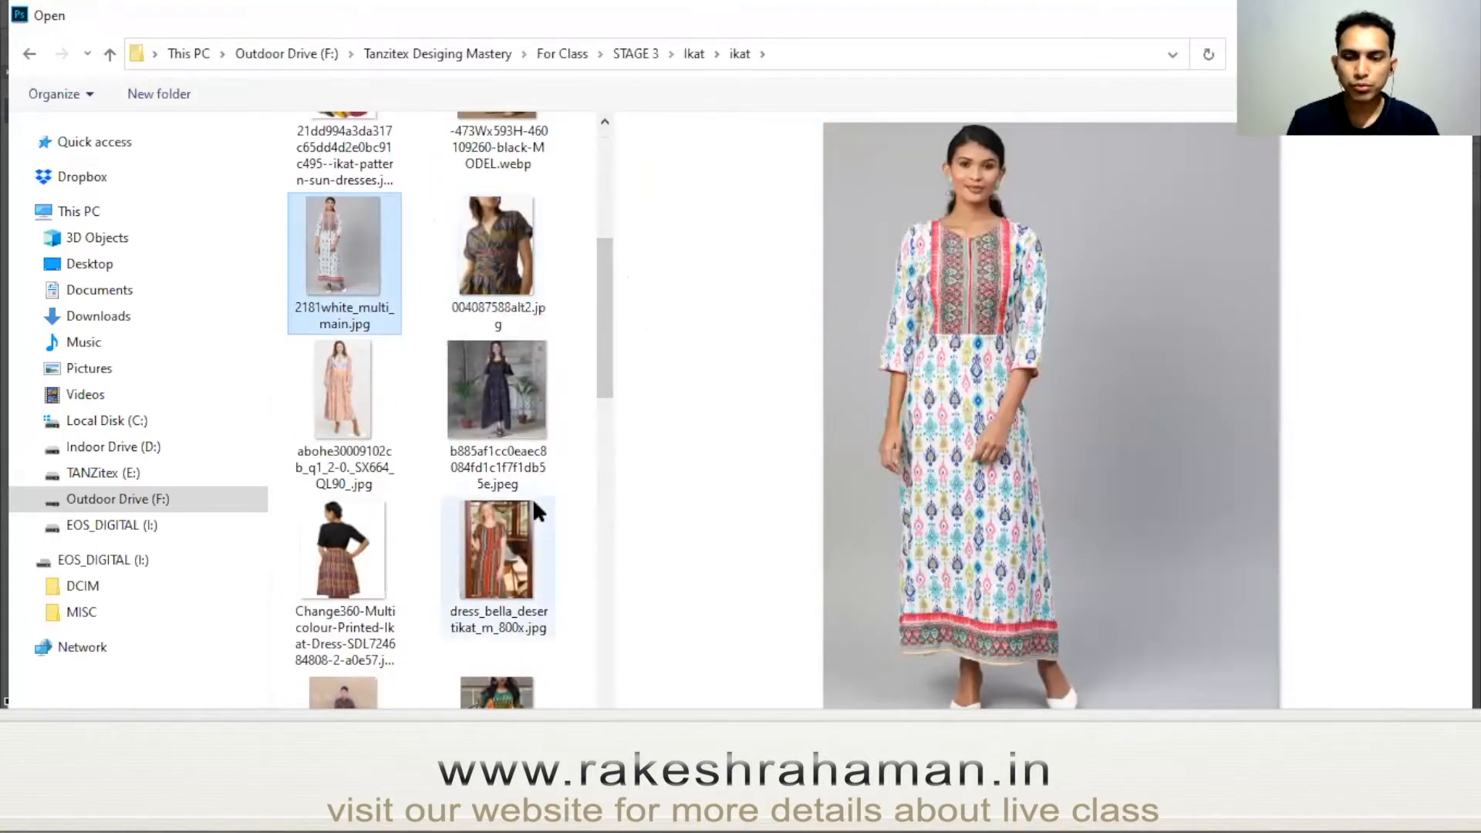
Preview further ikat dress photos, including the black, mustard, grey and cream prints, and leave the file chooser without opening any.
scroll(533, 498, down, 5)
click(487, 431)
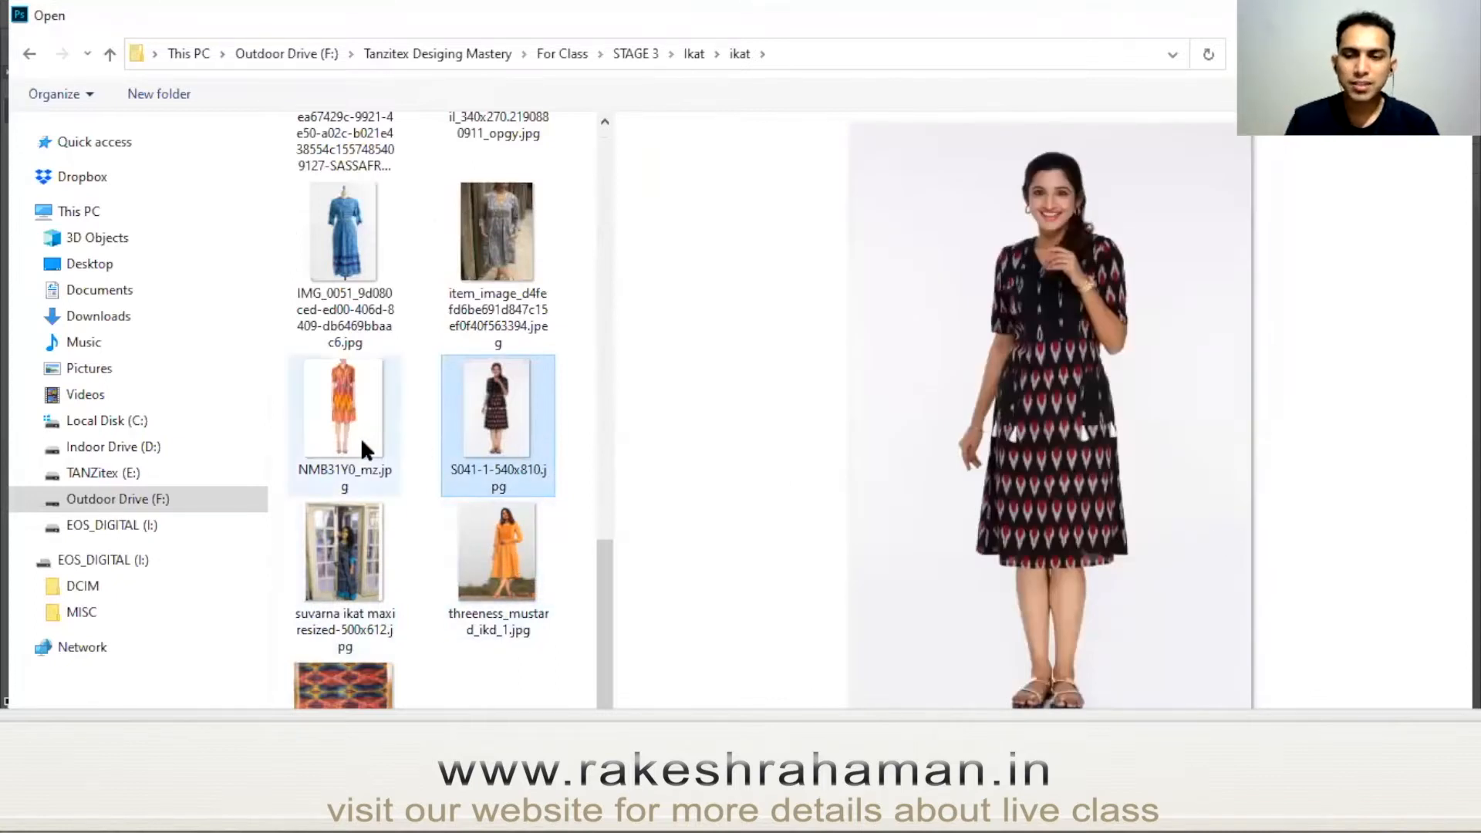
click(493, 544)
click(359, 562)
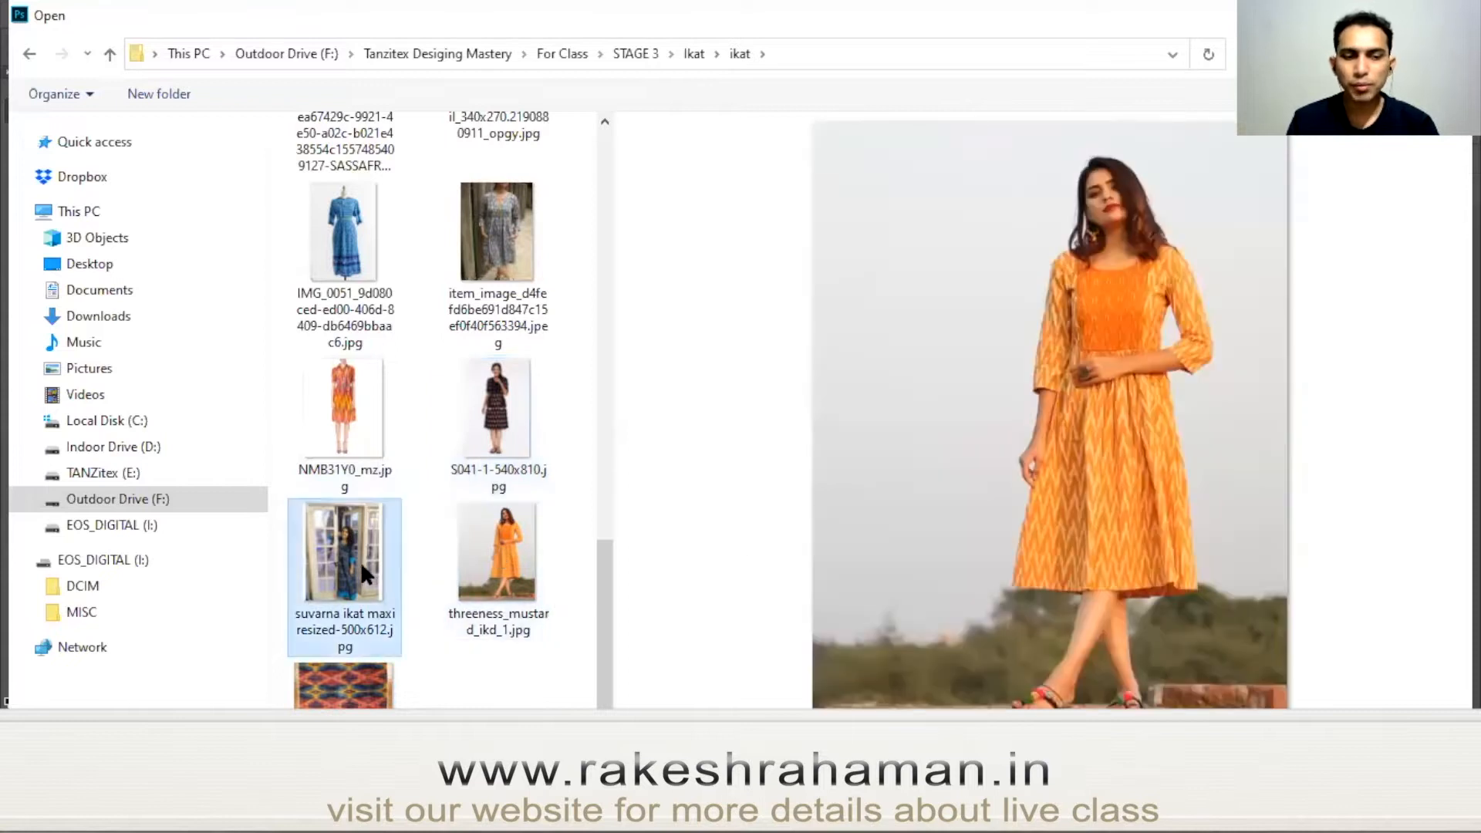
click(529, 558)
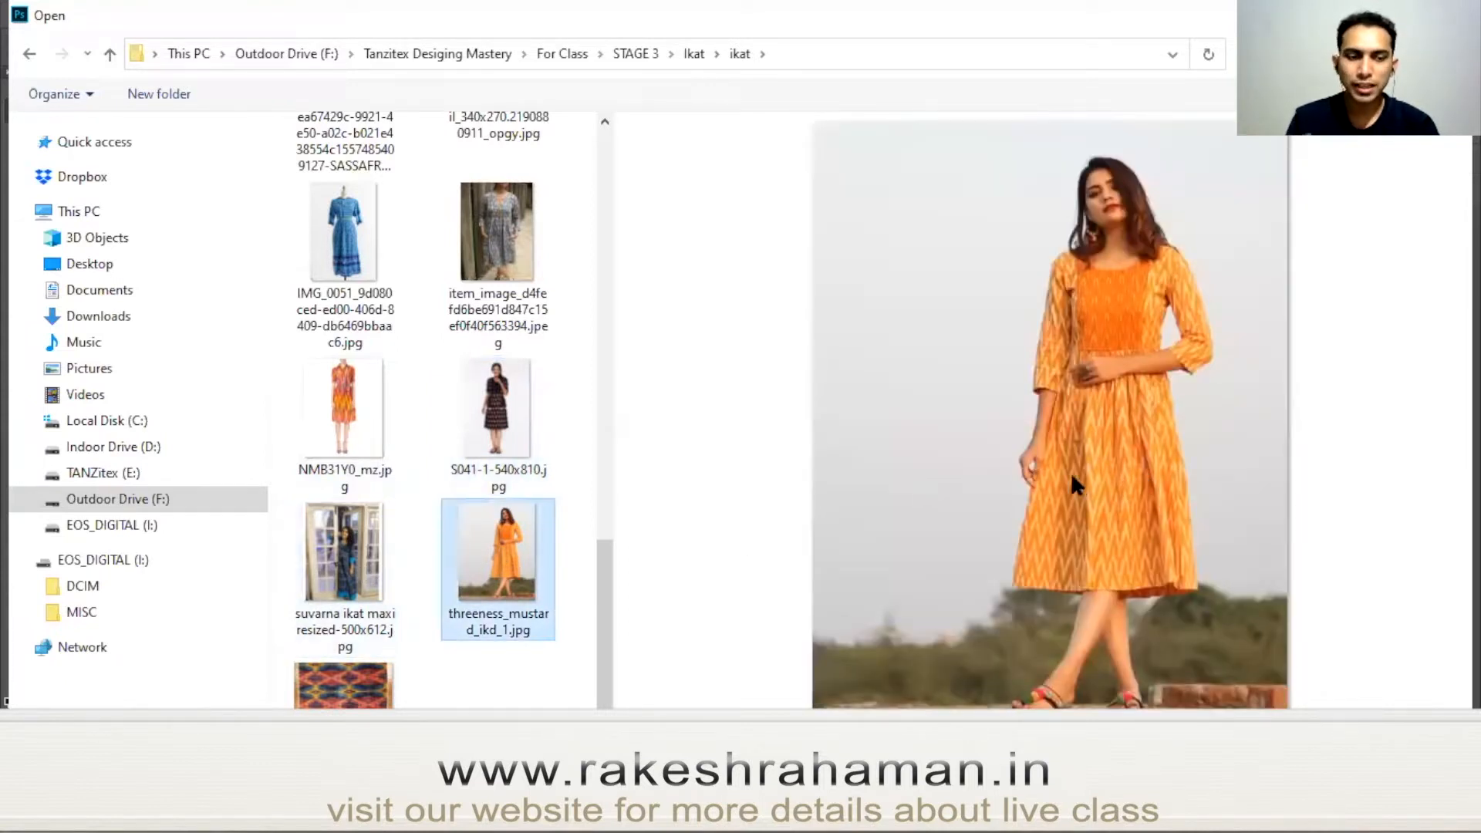
click(509, 250)
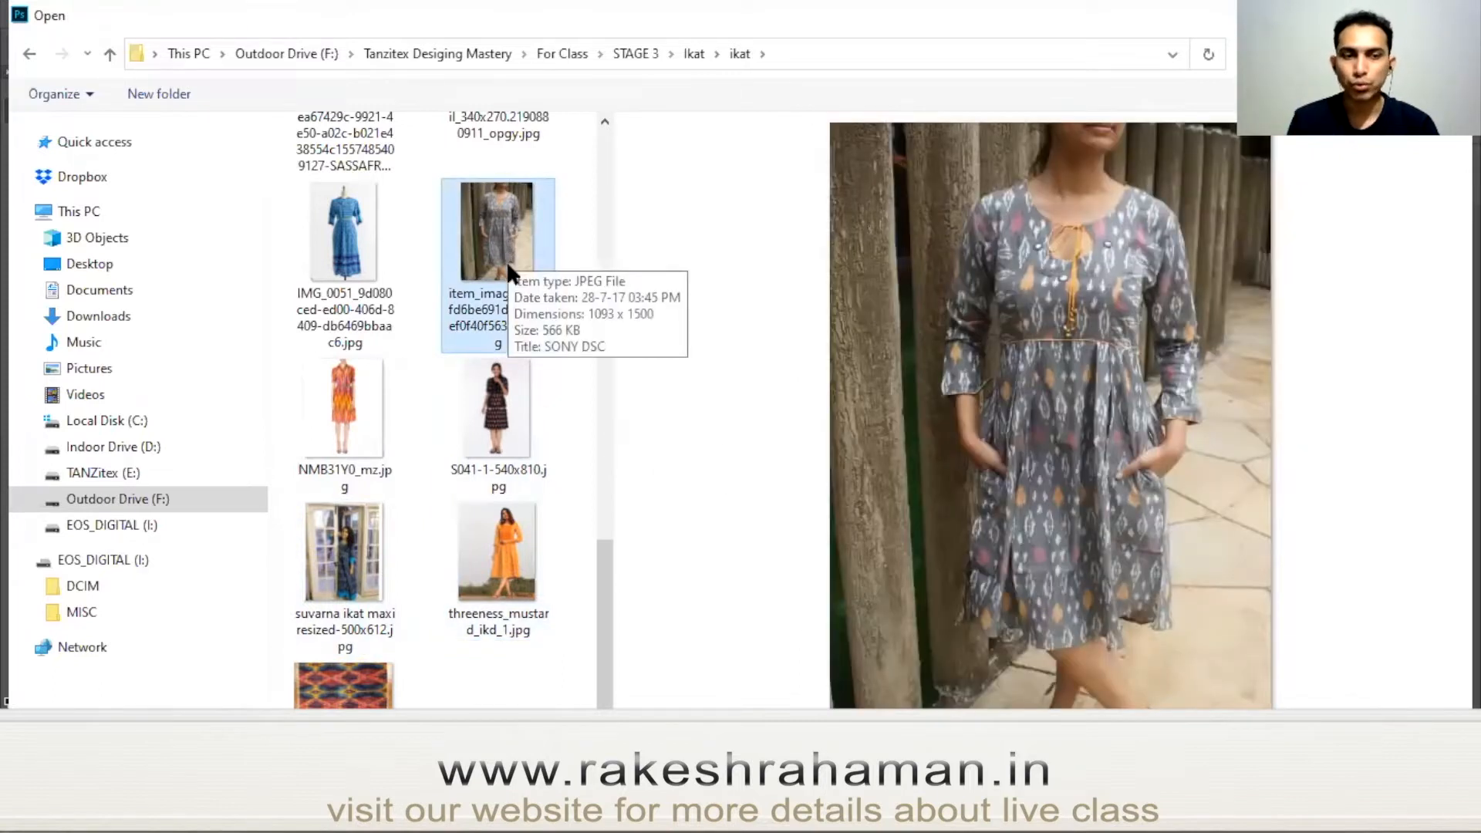
scroll(483, 267, up, 10)
click(344, 470)
click(330, 312)
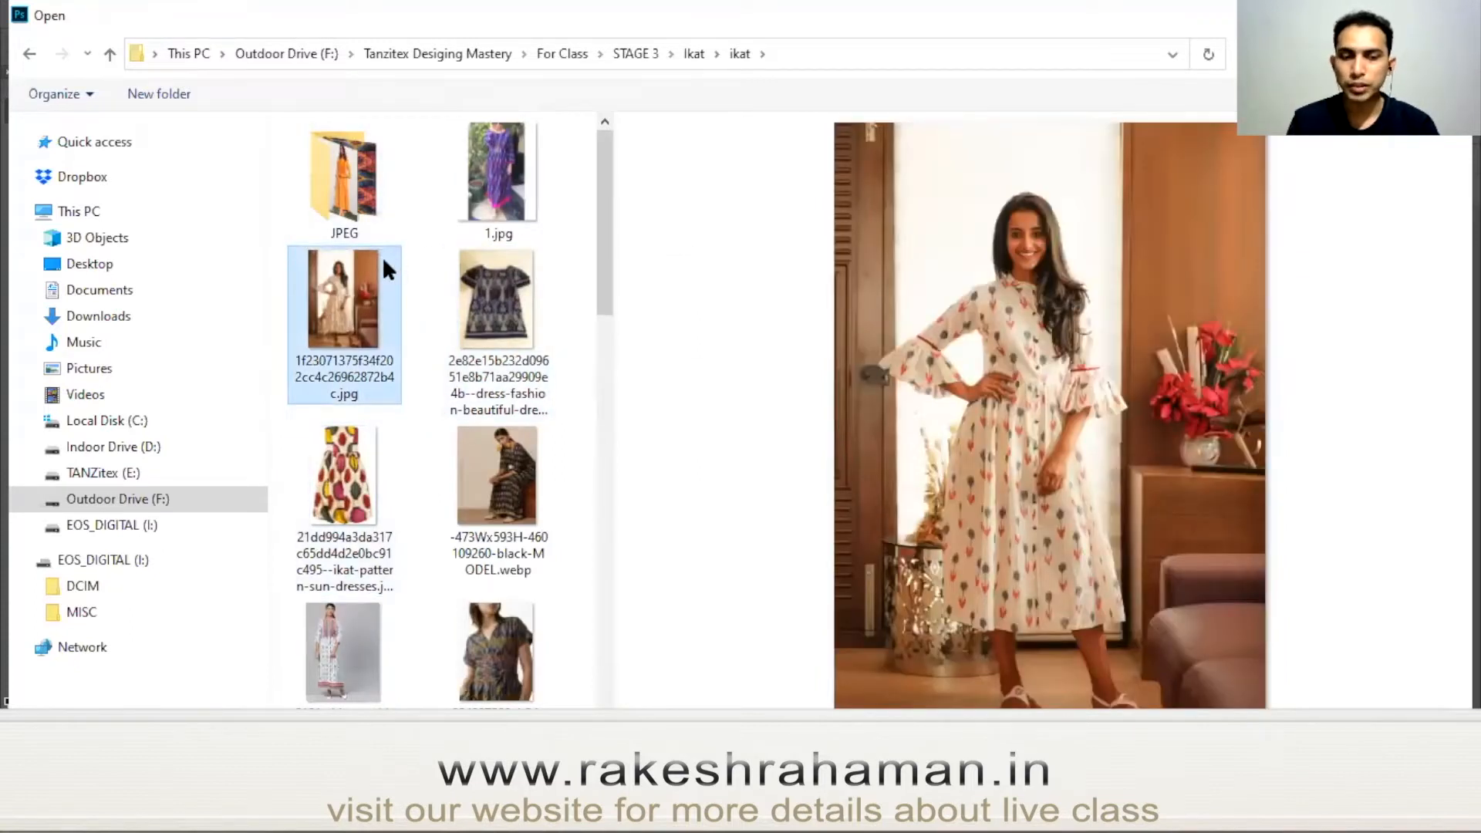
click(1400, 768)
Draw a black fleur-de-lis custom shape about 347 × 365 px on the blank canvas.
ctrl+click(593, 411)
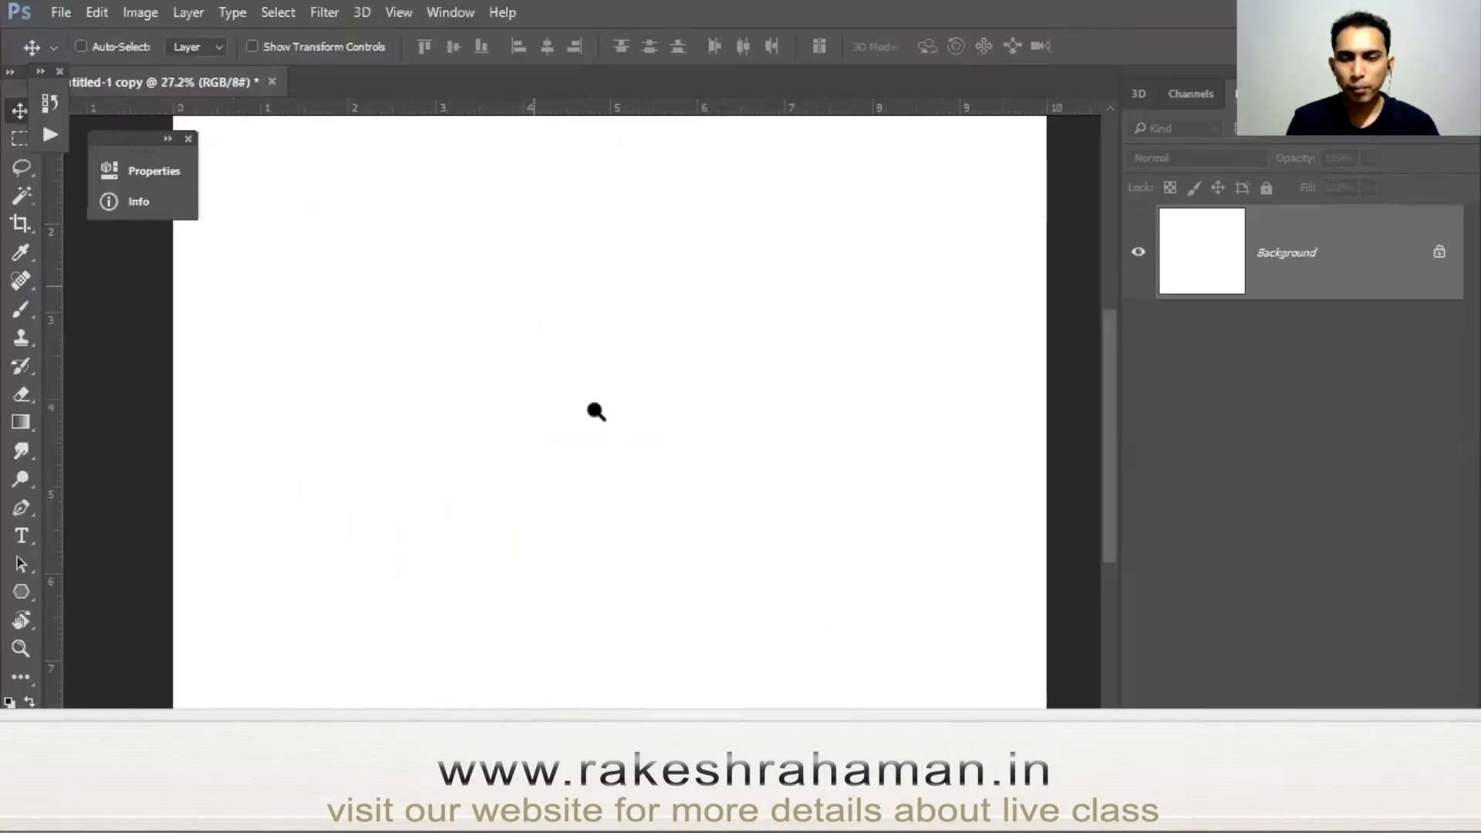
drag(668, 466, 737, 511)
ctrl+click(779, 416)
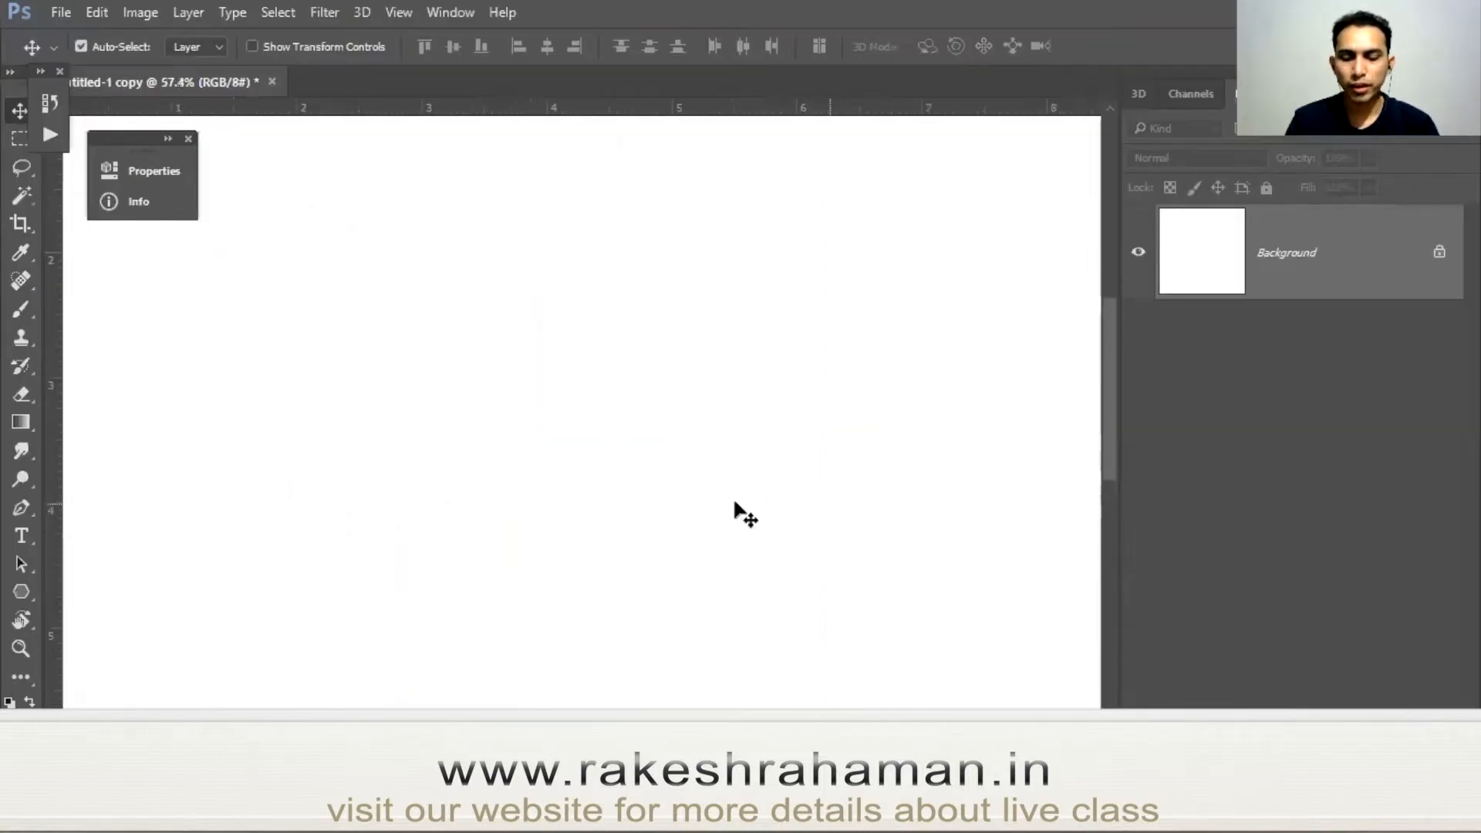
key(p)
ctrl+click(661, 413)
drag(679, 517, 630, 538)
click(16, 593)
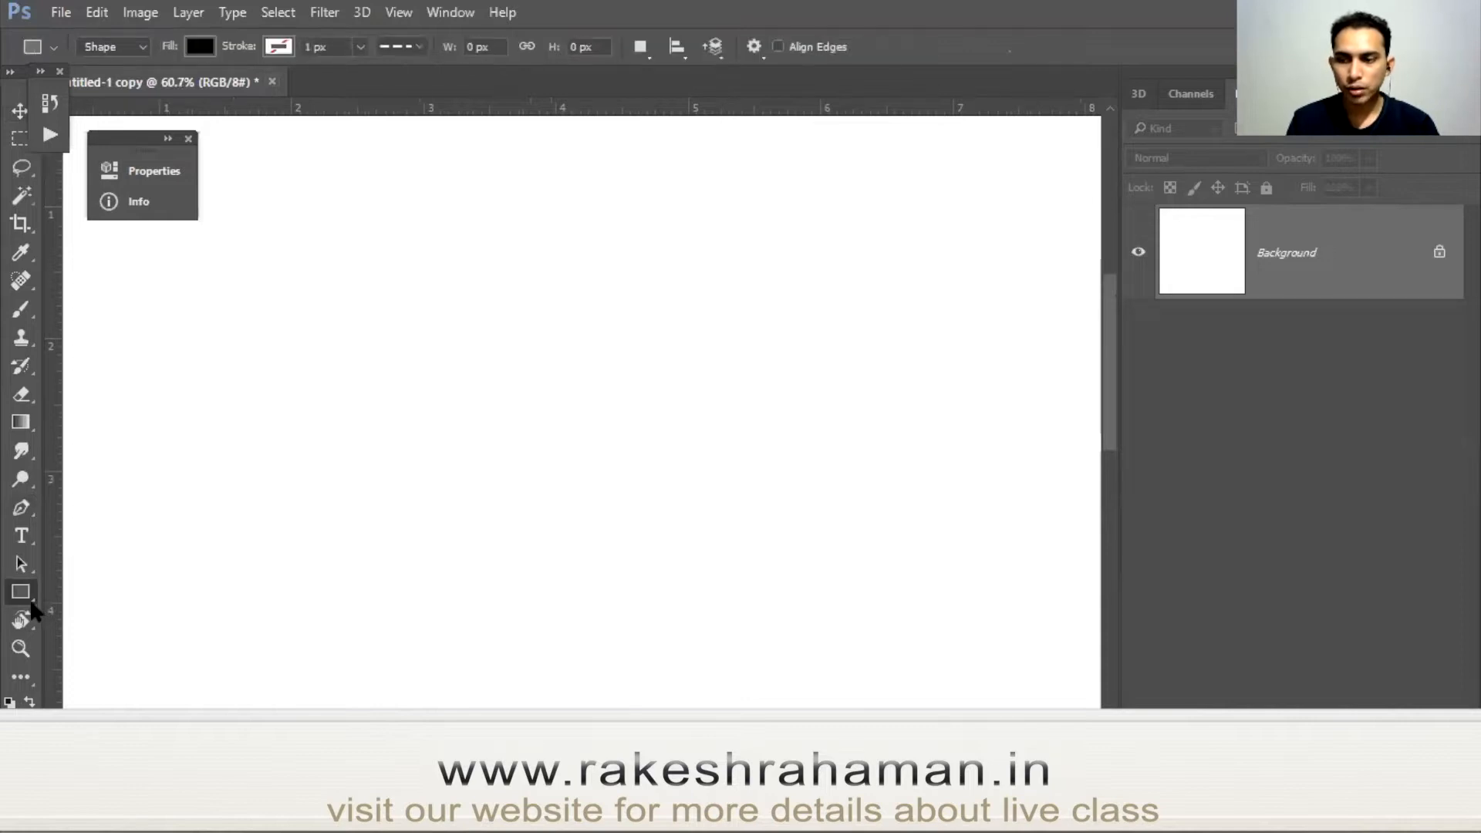
right_click(29, 598)
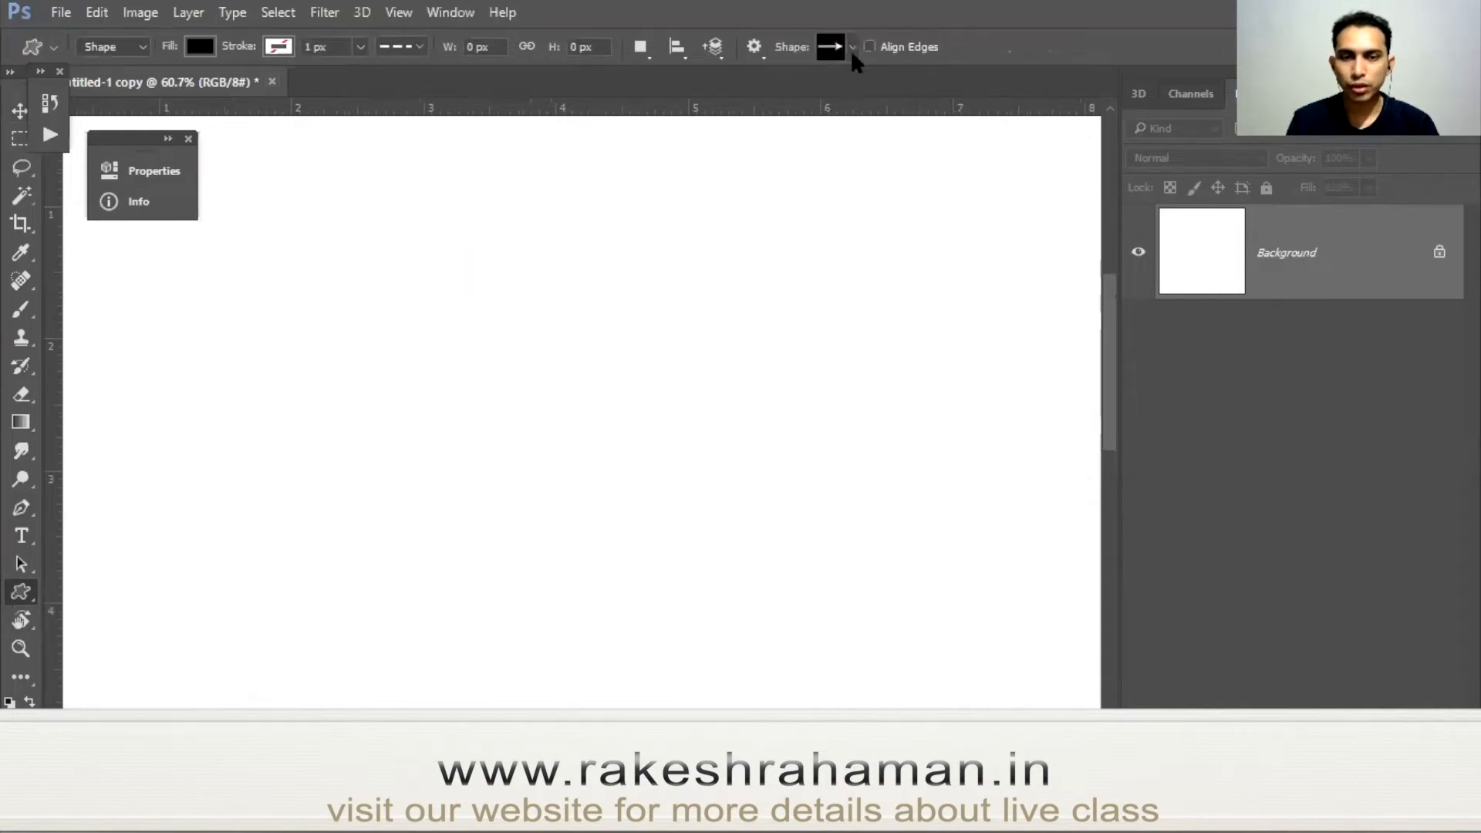
click(853, 48)
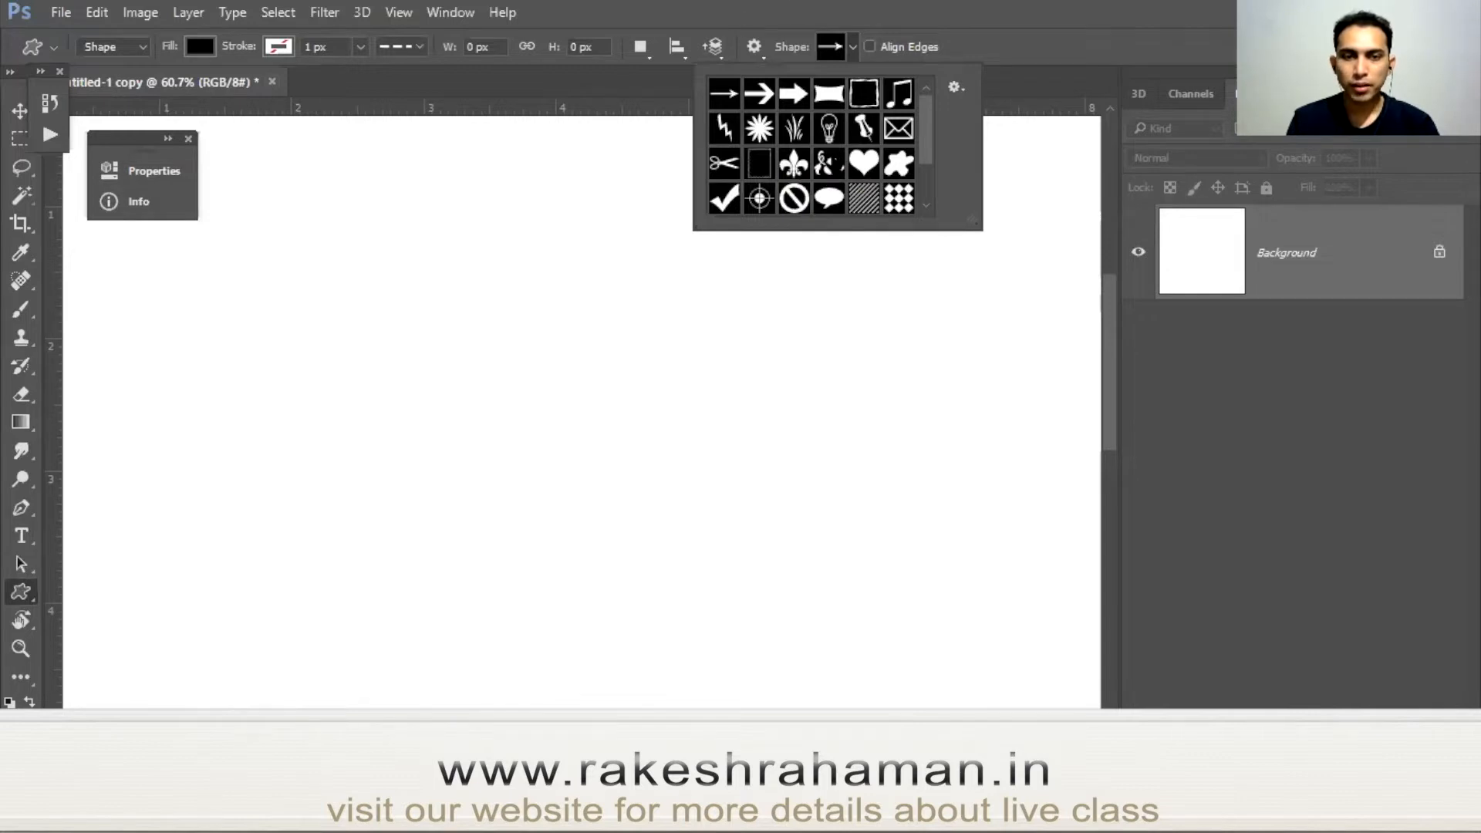
click(794, 164)
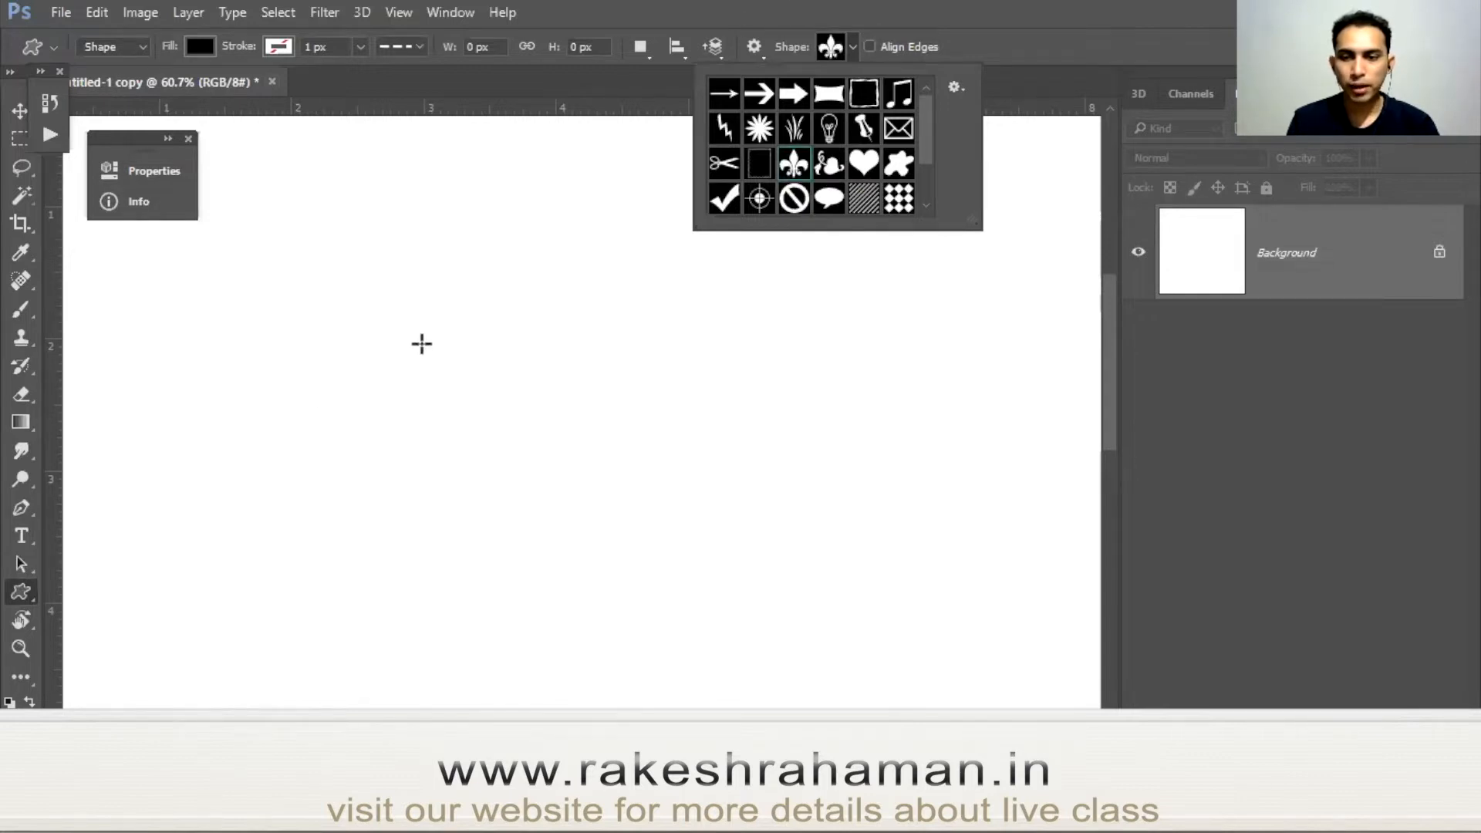
drag(456, 325, 704, 563)
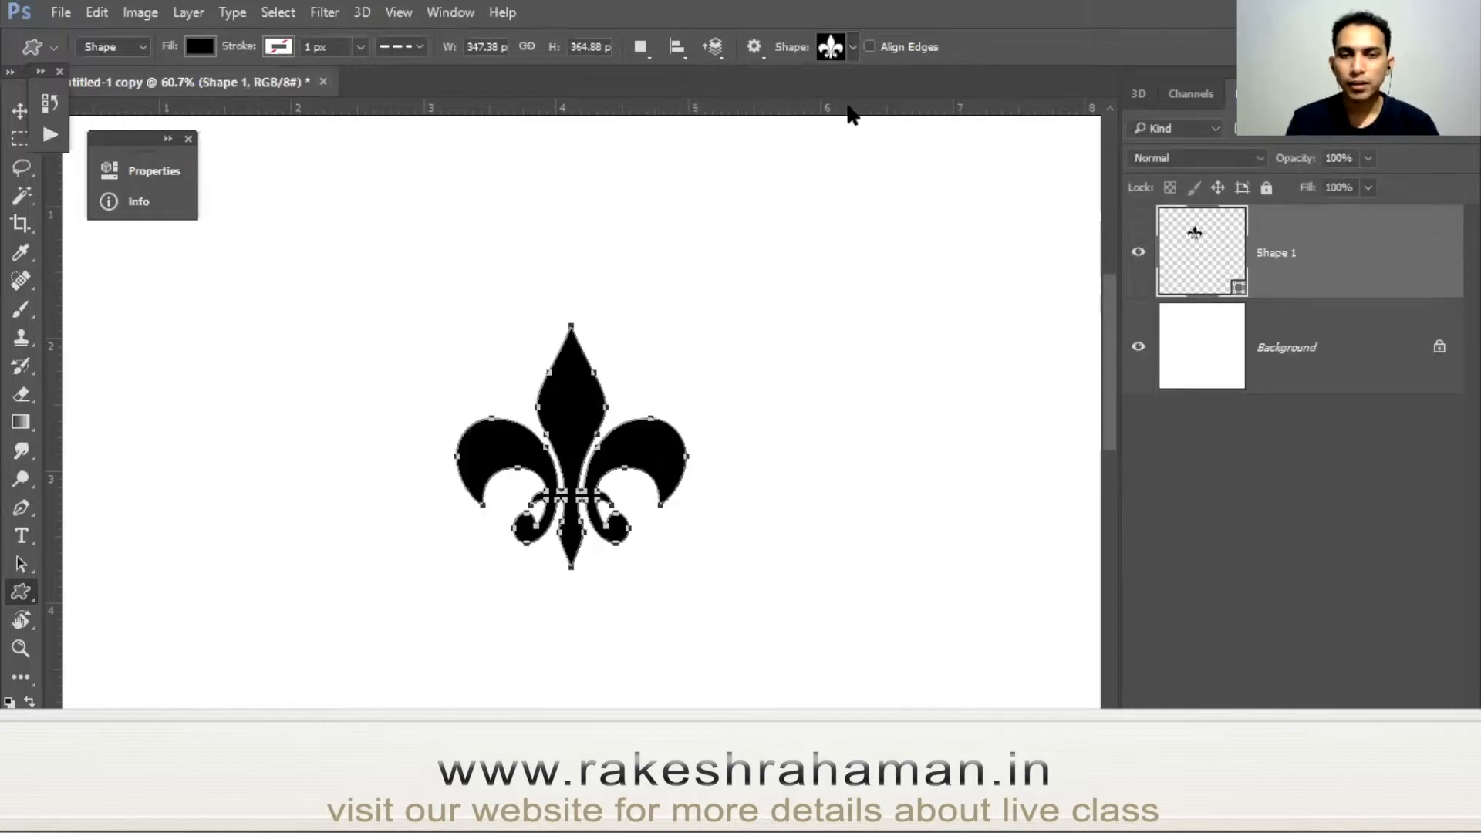
Draw a heart custom shape about 229 × 200 px above and to the right of the fleur-de-lis.
click(853, 47)
drag(928, 142, 919, 196)
click(864, 94)
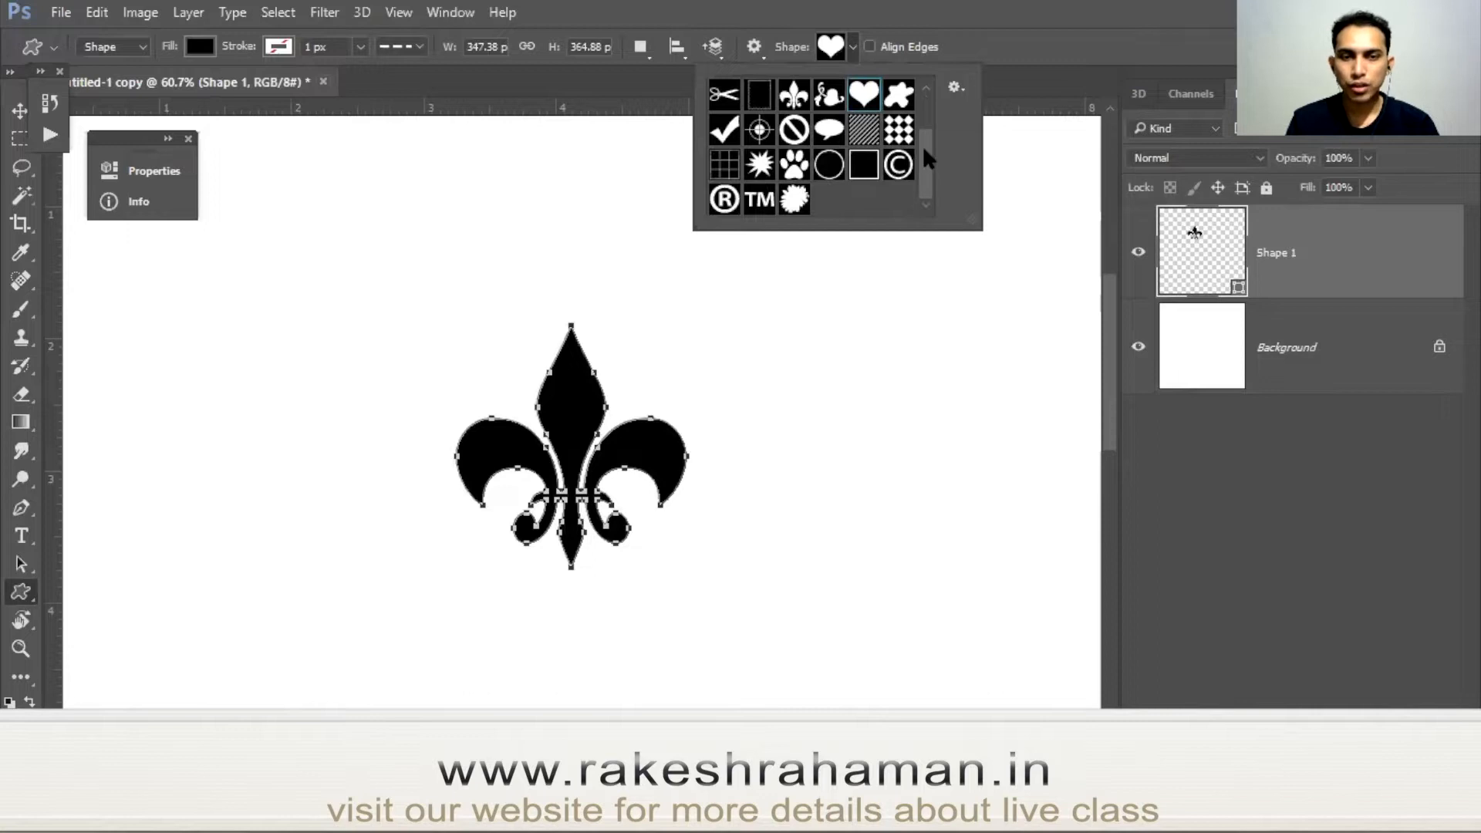
drag(923, 145, 923, 123)
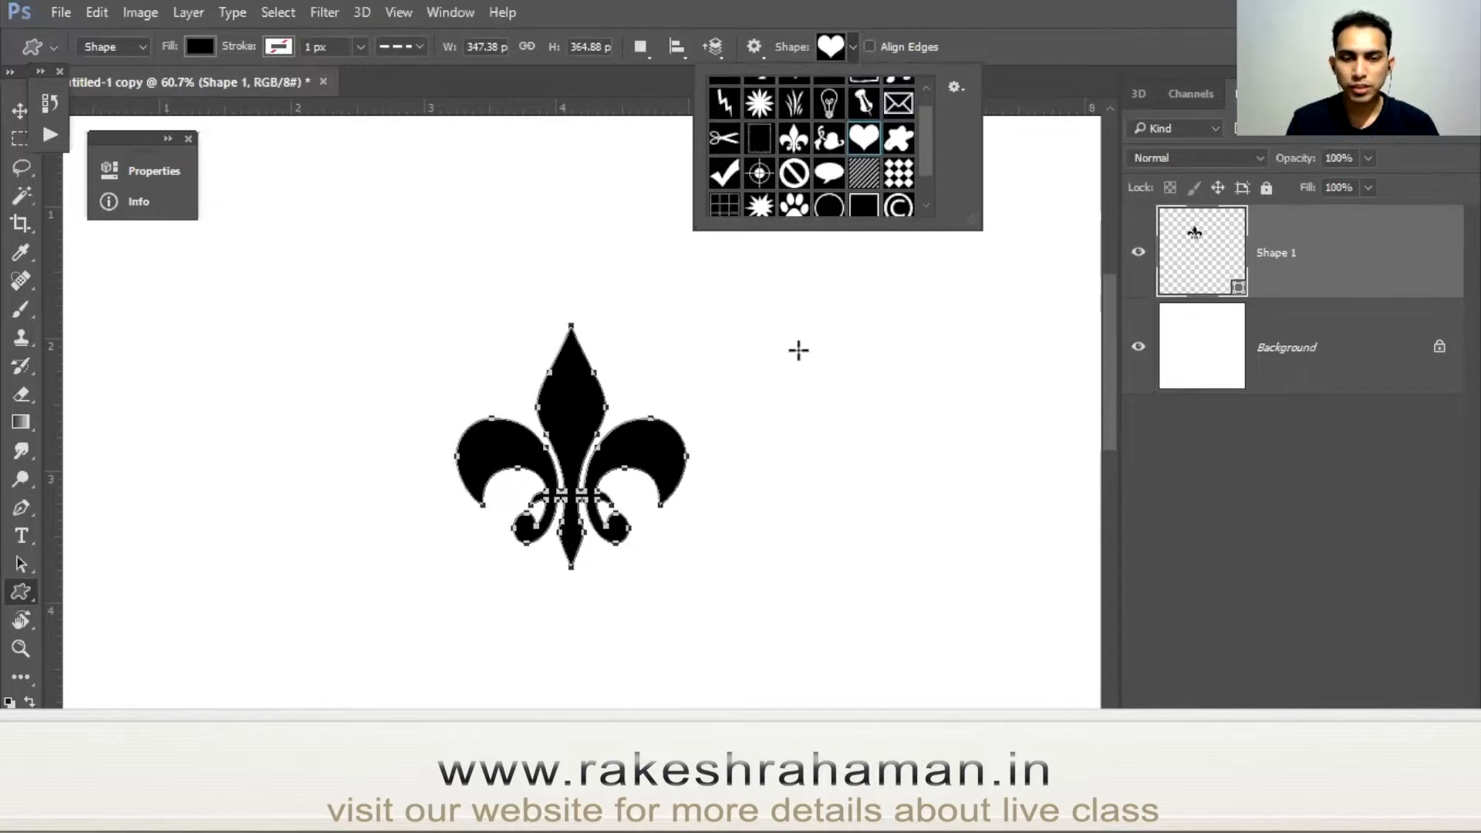
drag(867, 299, 976, 440)
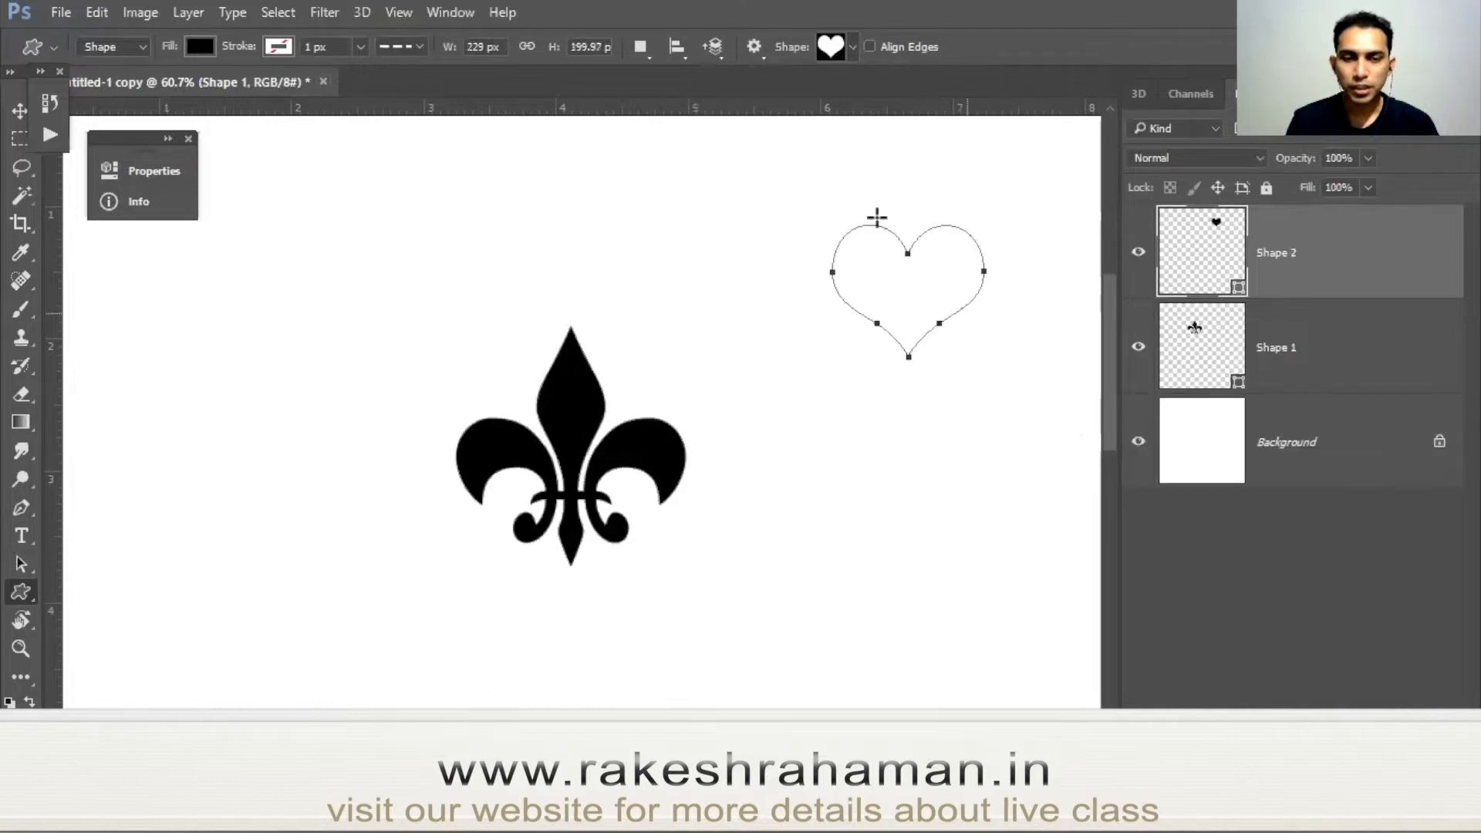
Move the fleur-de-lis further left on the canvas and rasterize its layer.
click(21, 113)
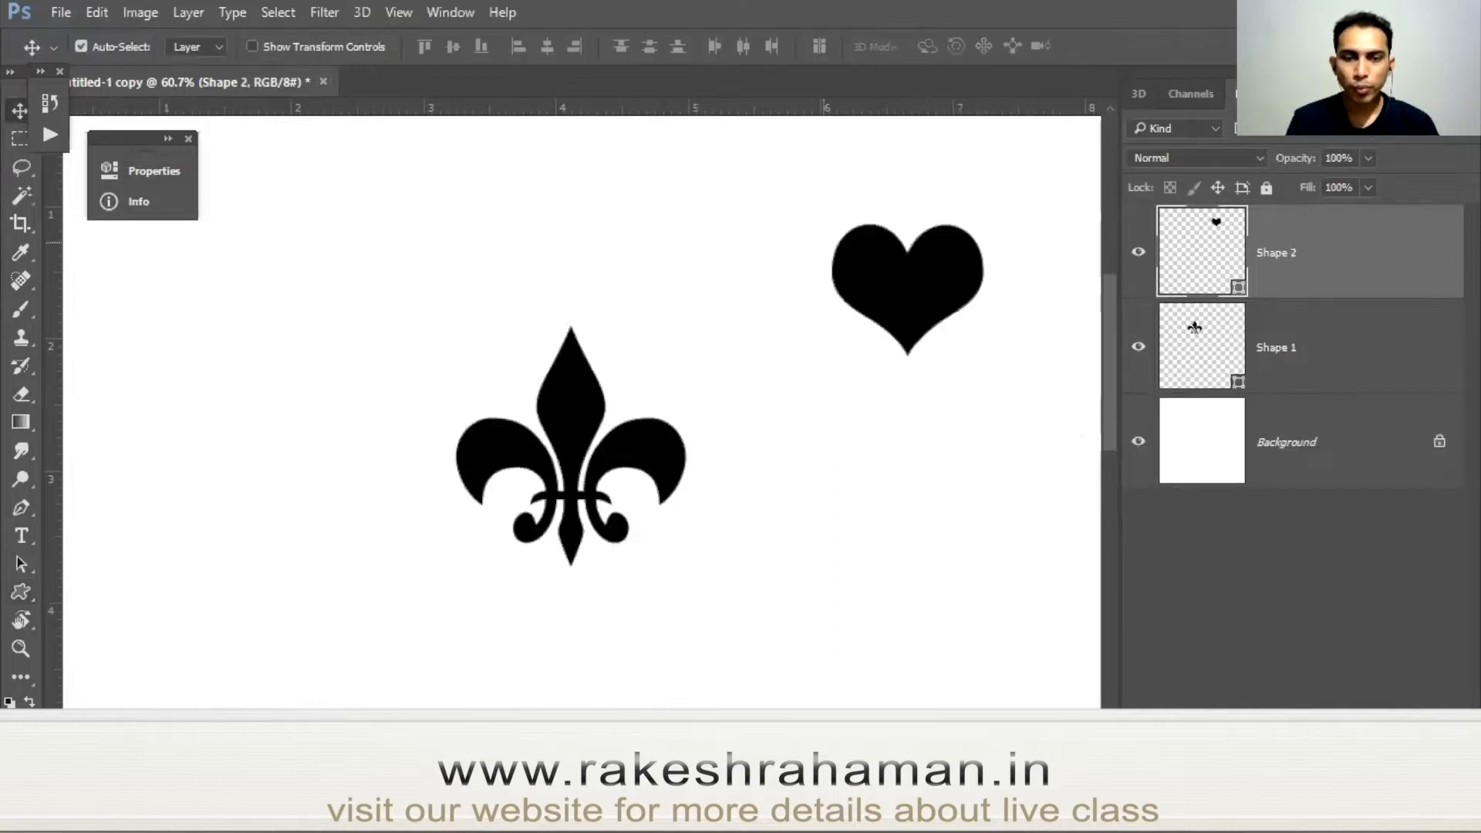
scroll(902, 375, down, 3)
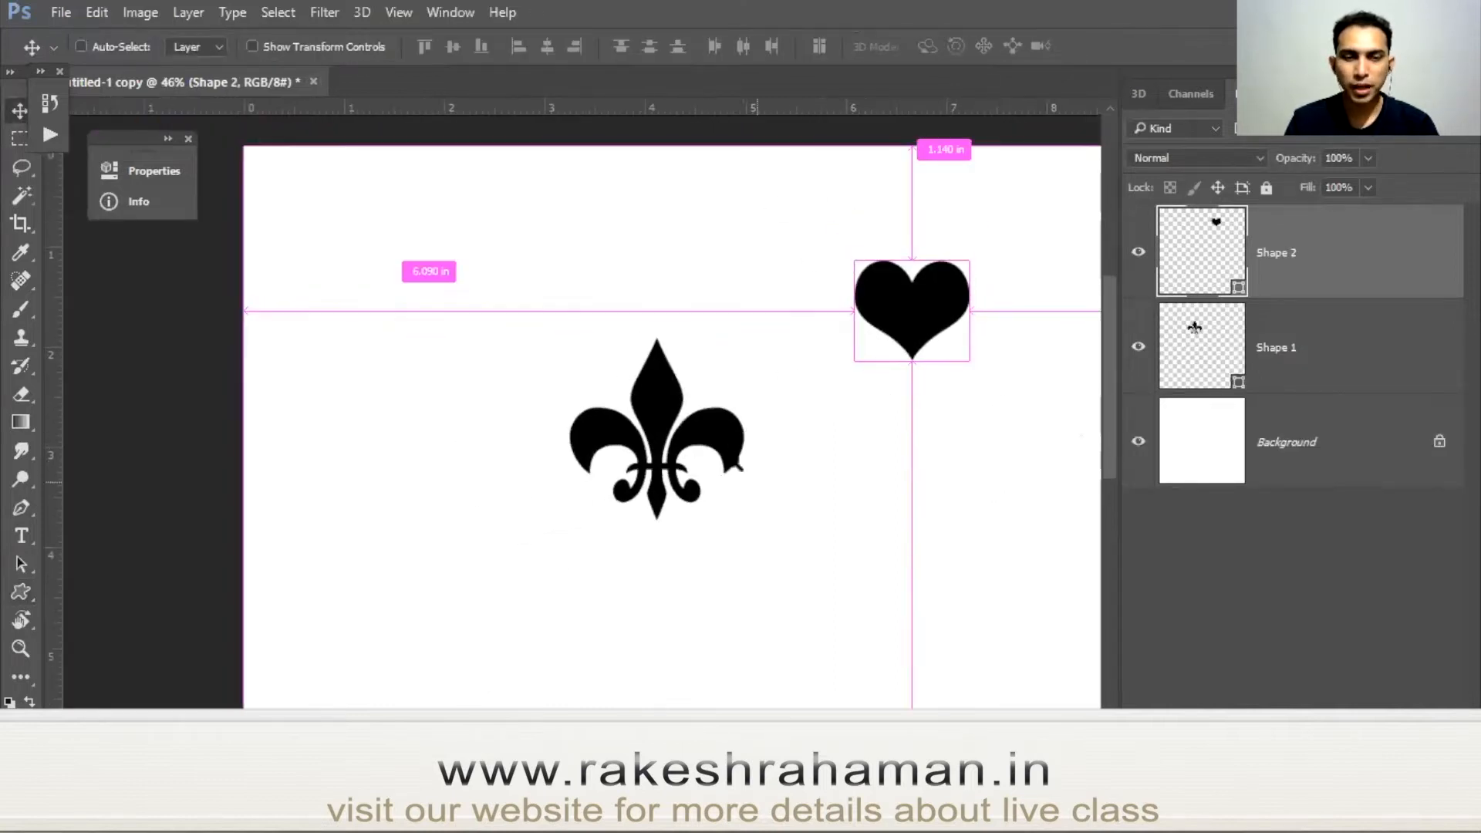
drag(686, 470, 514, 508)
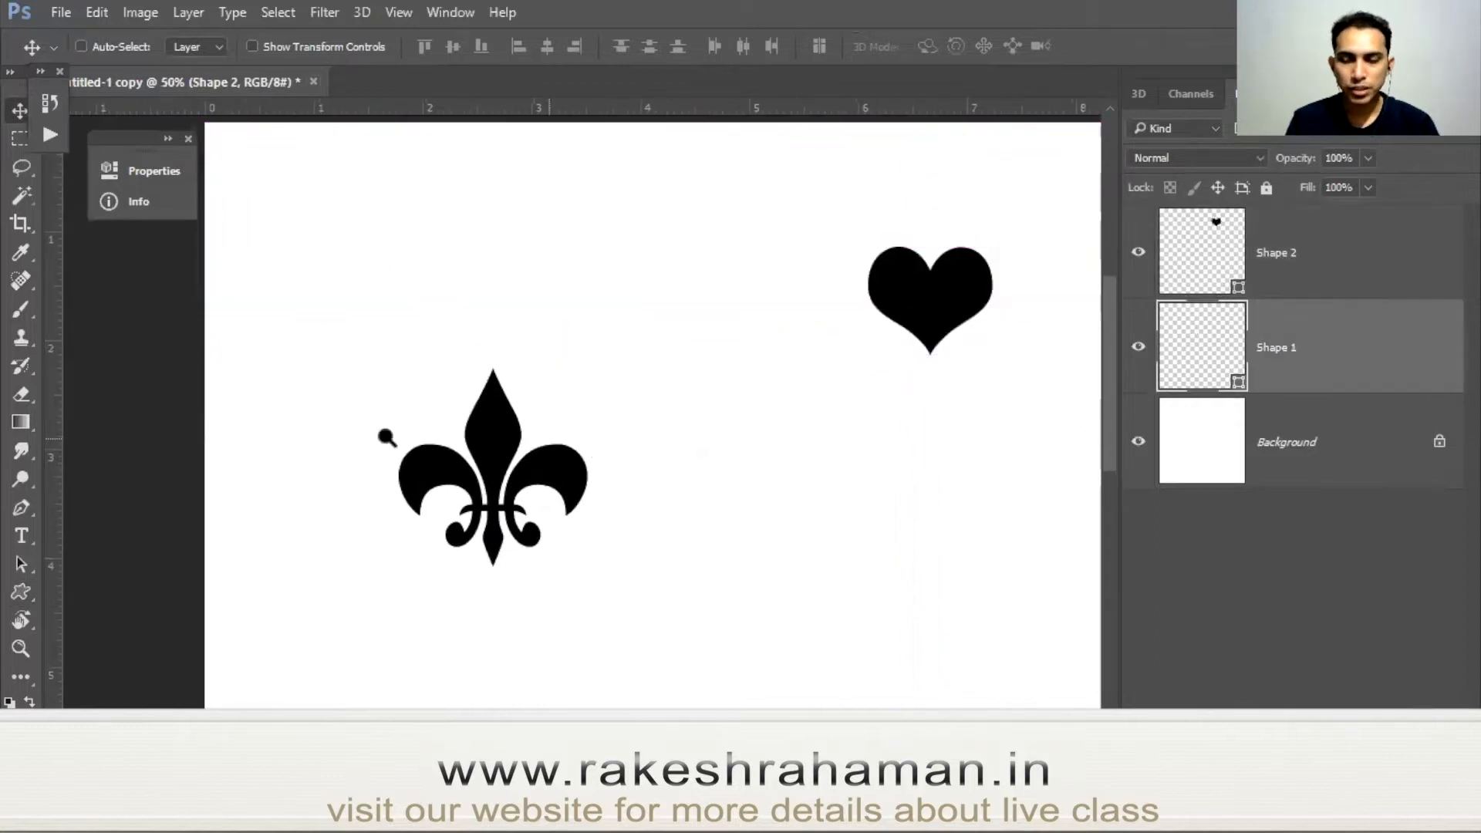
scroll(387, 430, up, 3)
scroll(591, 483, down, 2)
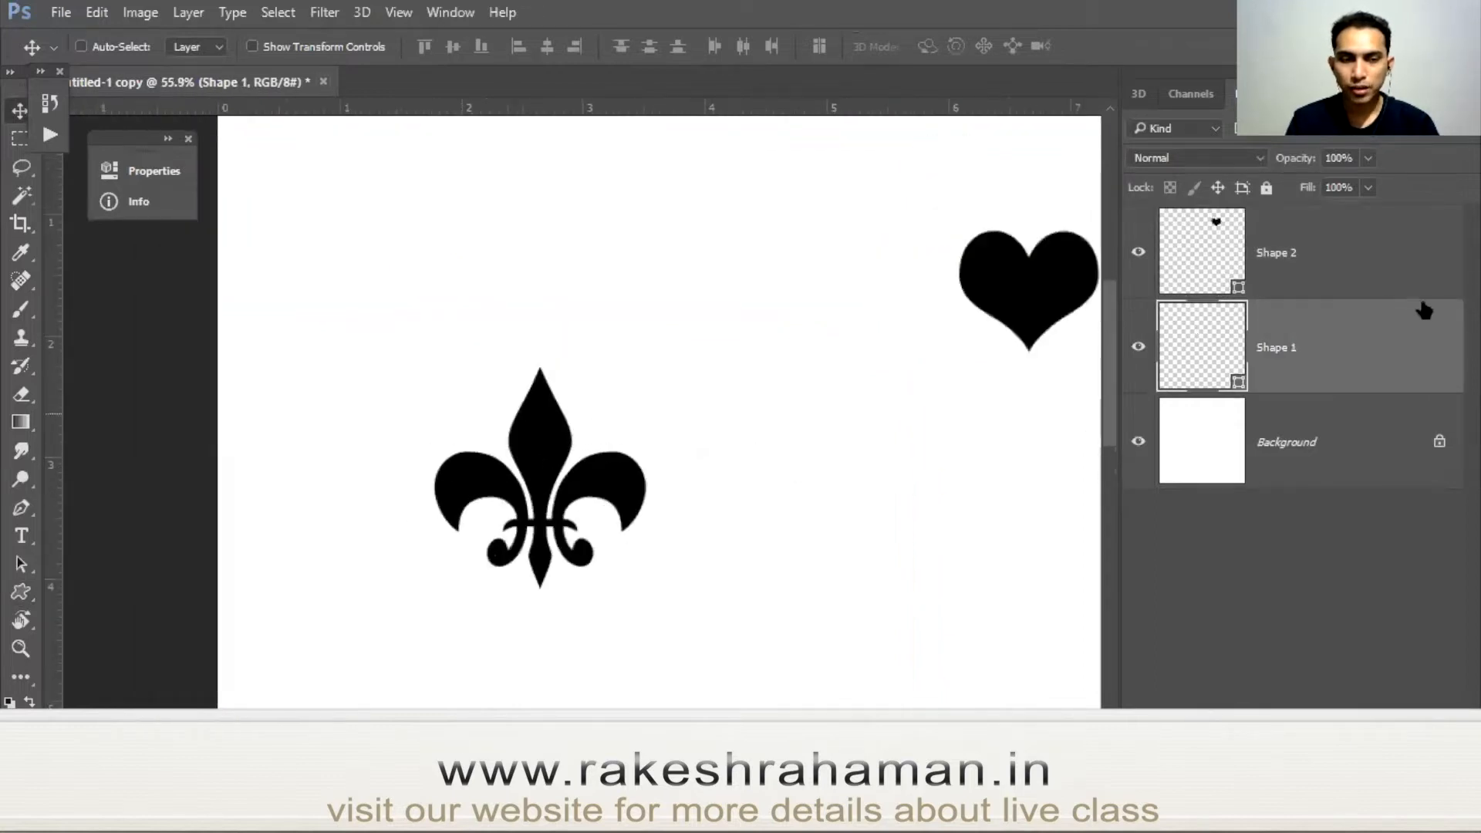
right_click(1369, 343)
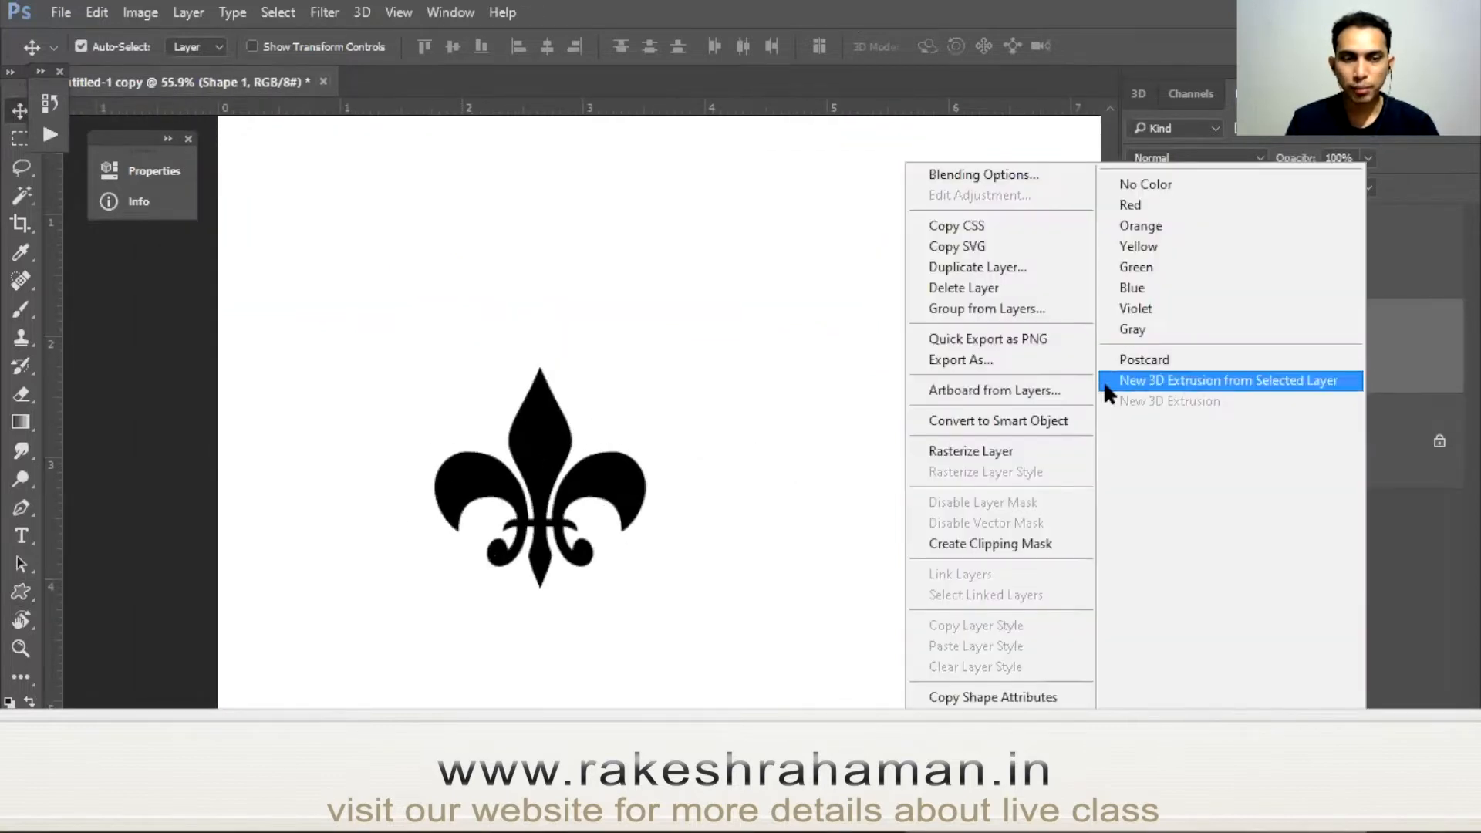
click(981, 449)
Move the heart close beside the fleur-de-lis and rasterize its layer.
drag(587, 473, 542, 457)
drag(768, 463, 710, 464)
drag(1044, 304, 860, 405)
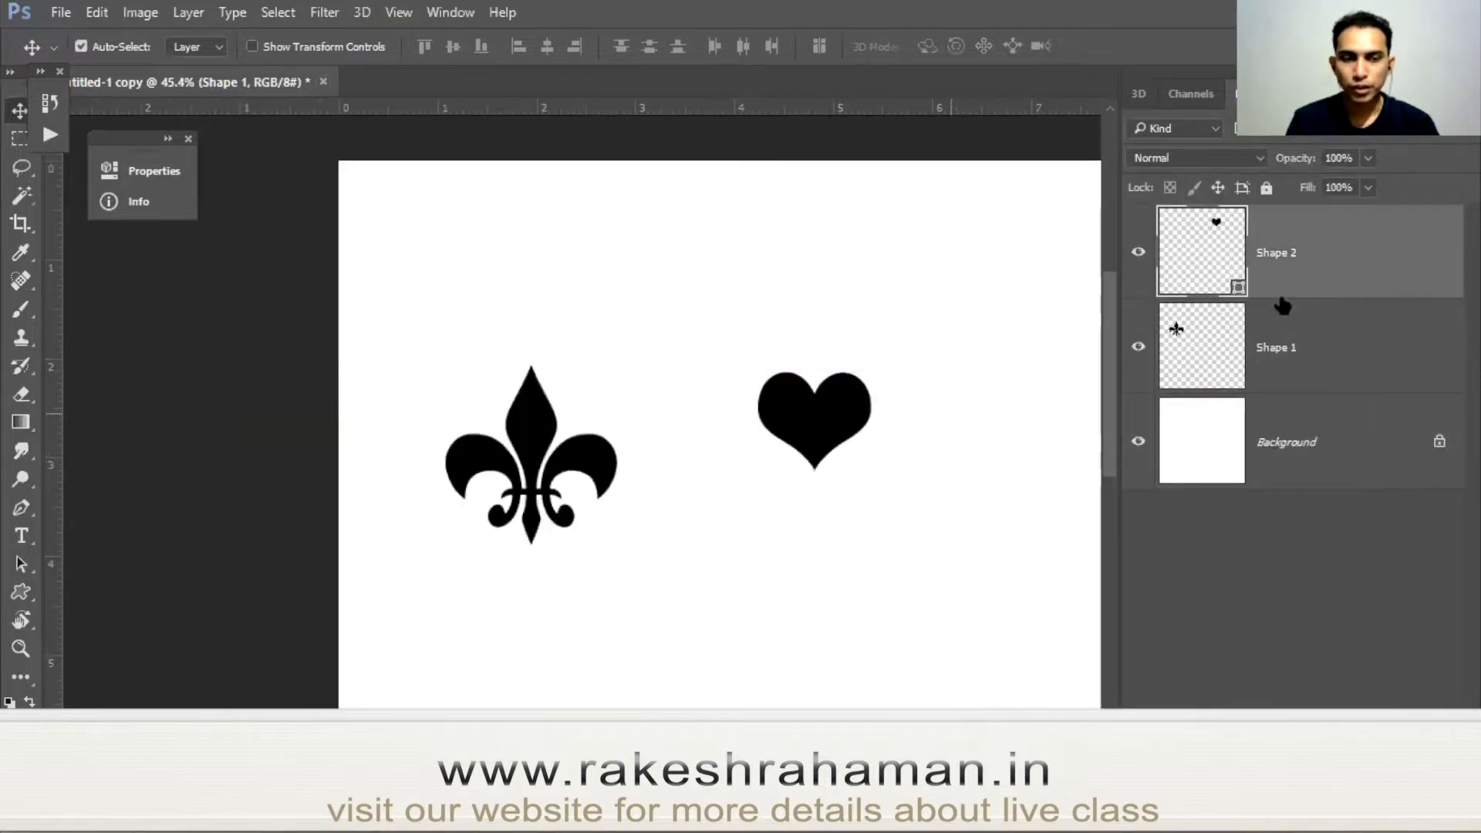
right_click(1301, 282)
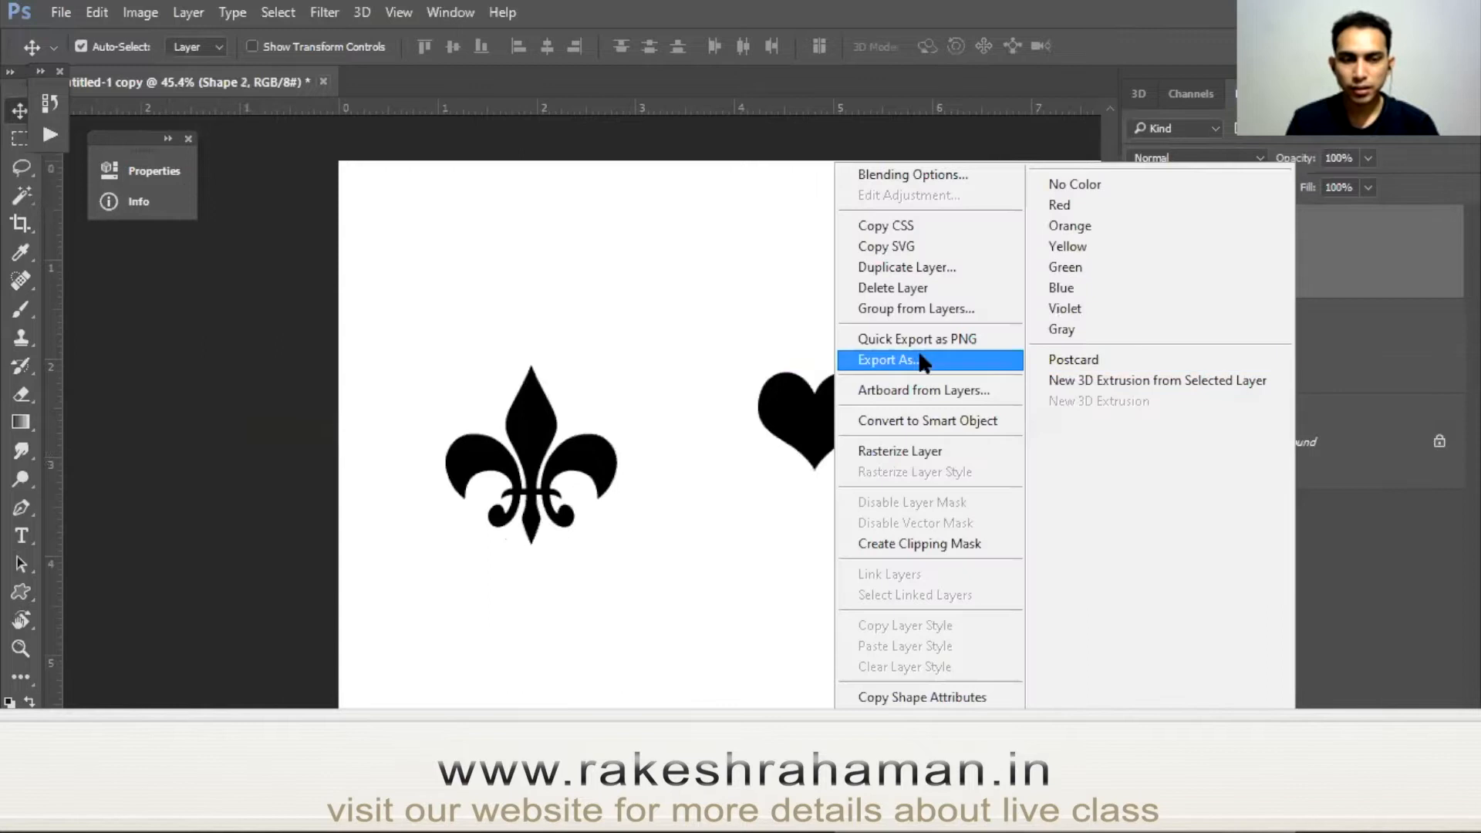
click(918, 449)
drag(626, 439, 672, 442)
drag(918, 483, 664, 402)
drag(657, 330, 583, 299)
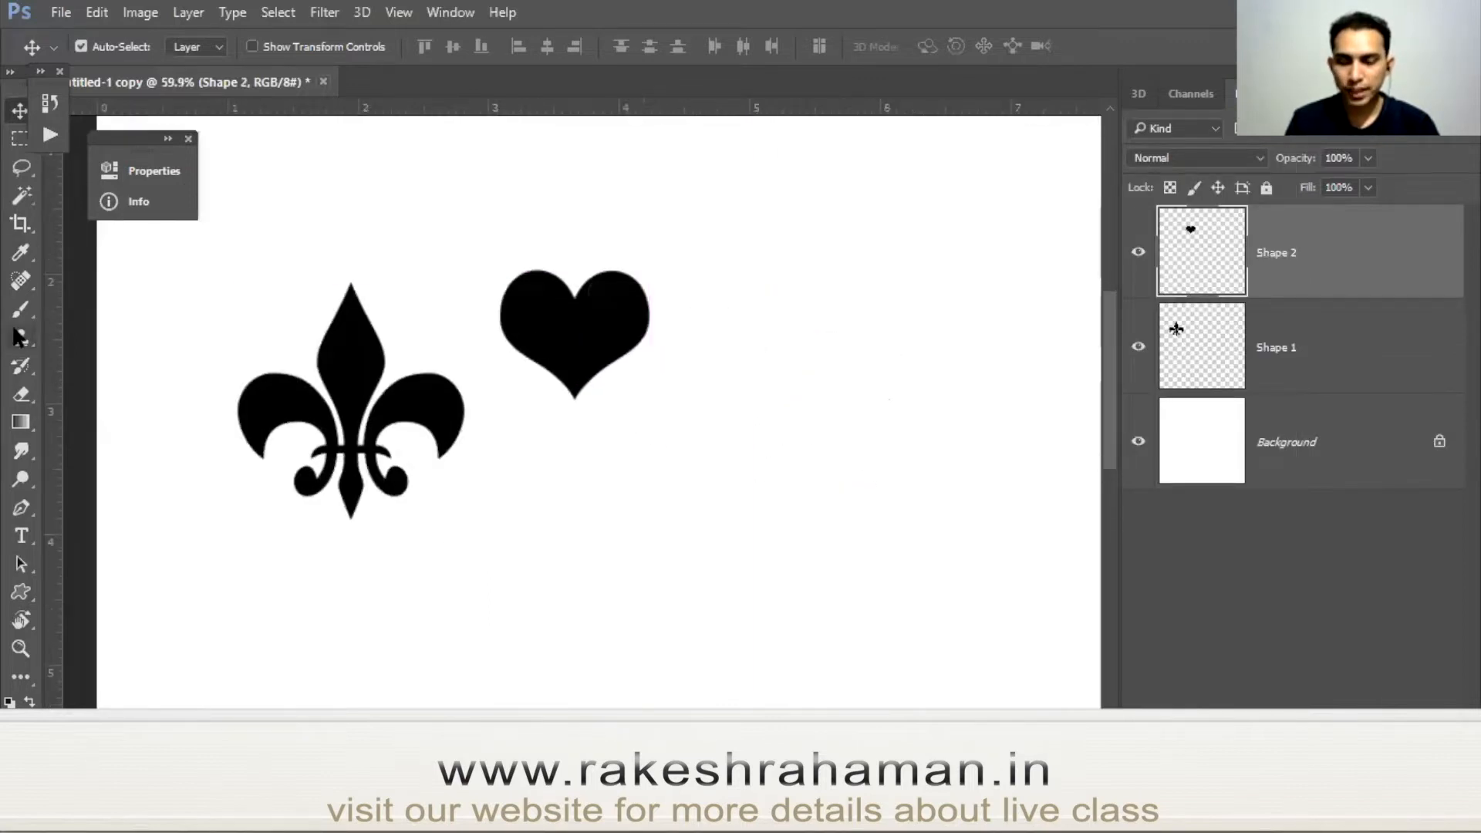
Start a Pen tool path of tall, narrow vertical zigzag spikes to the right of the heart.
key(p)
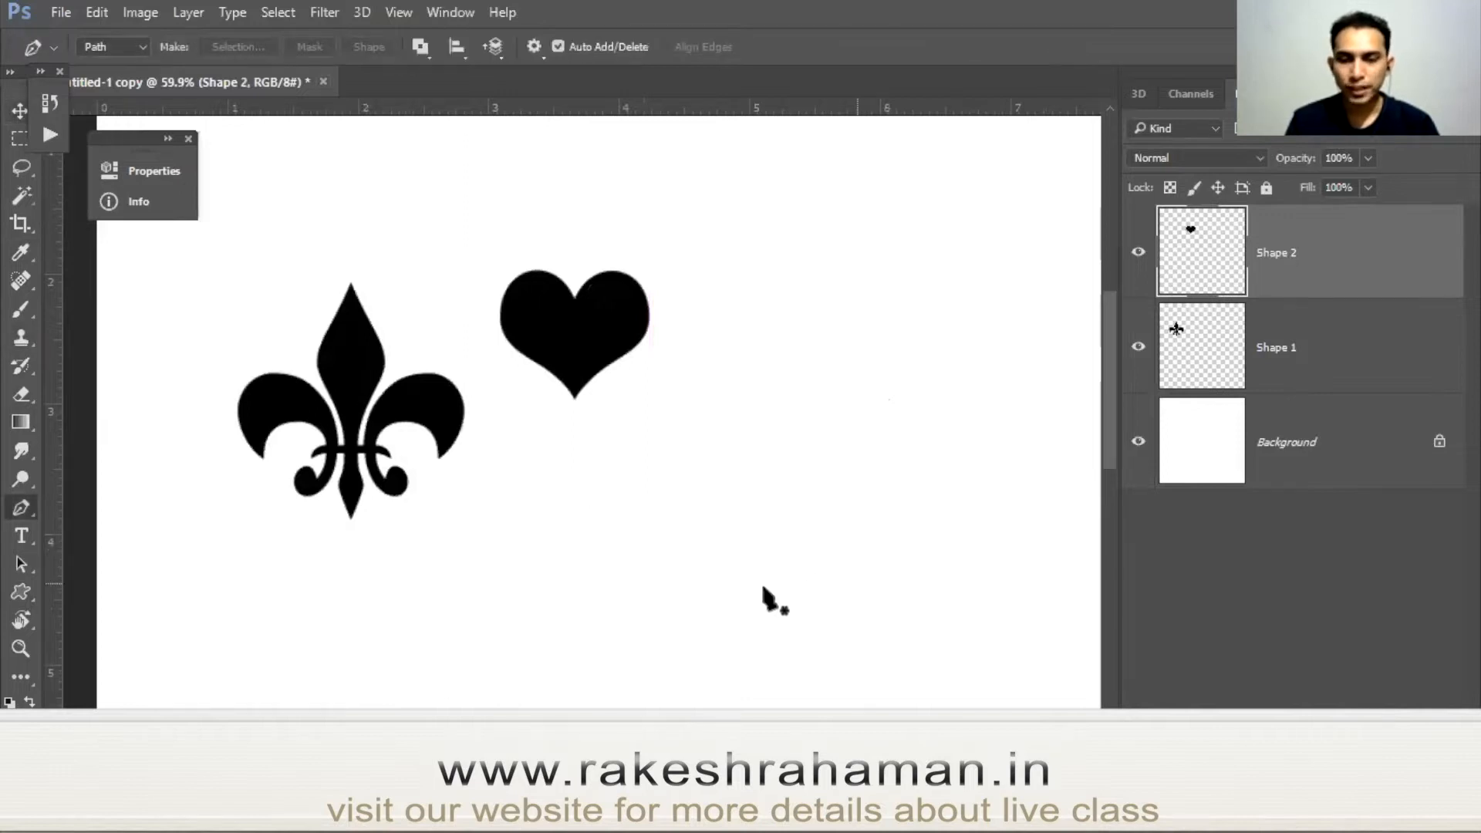
click(762, 586)
click(763, 207)
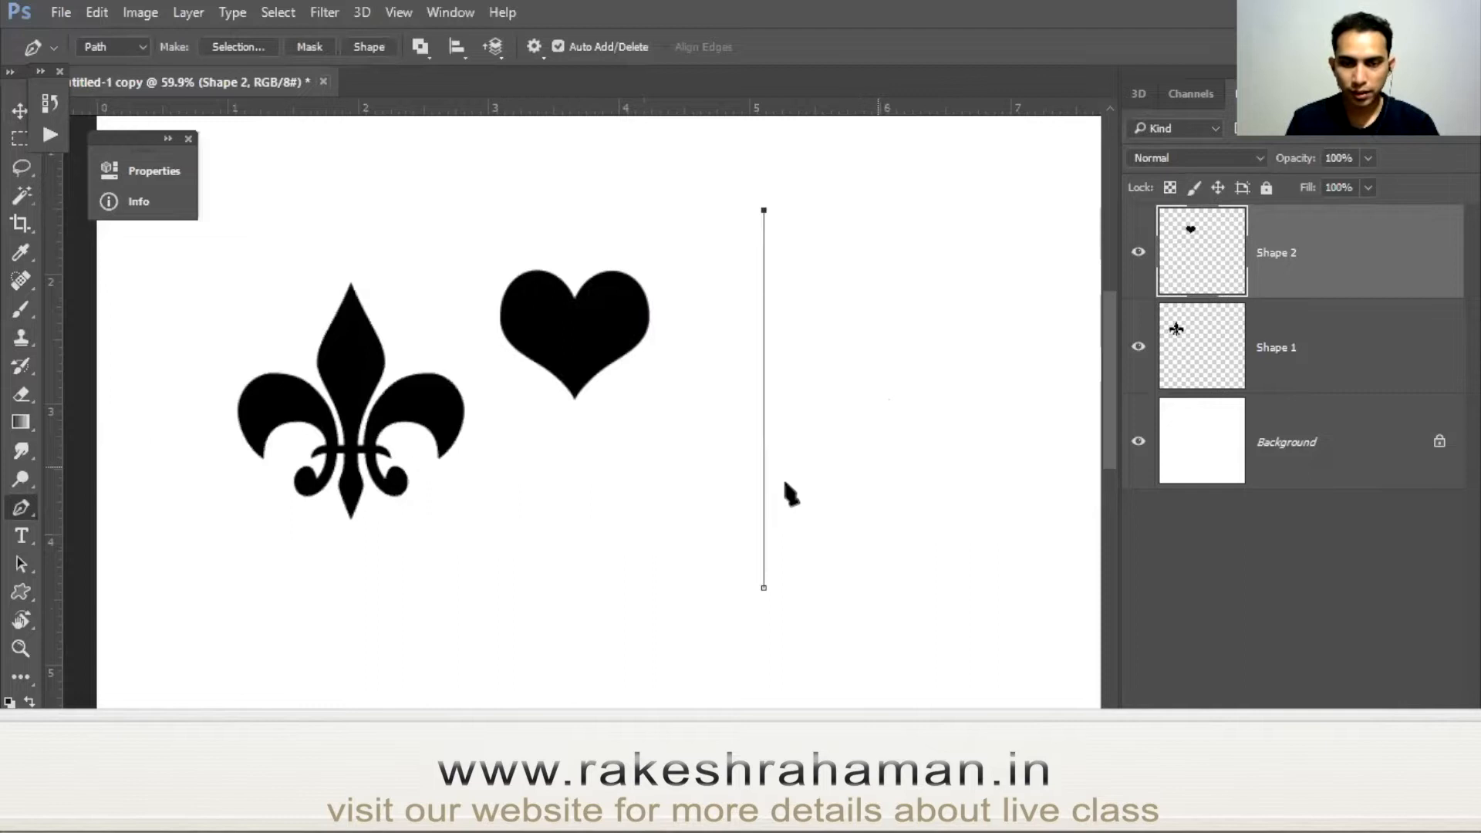
click(782, 517)
click(796, 160)
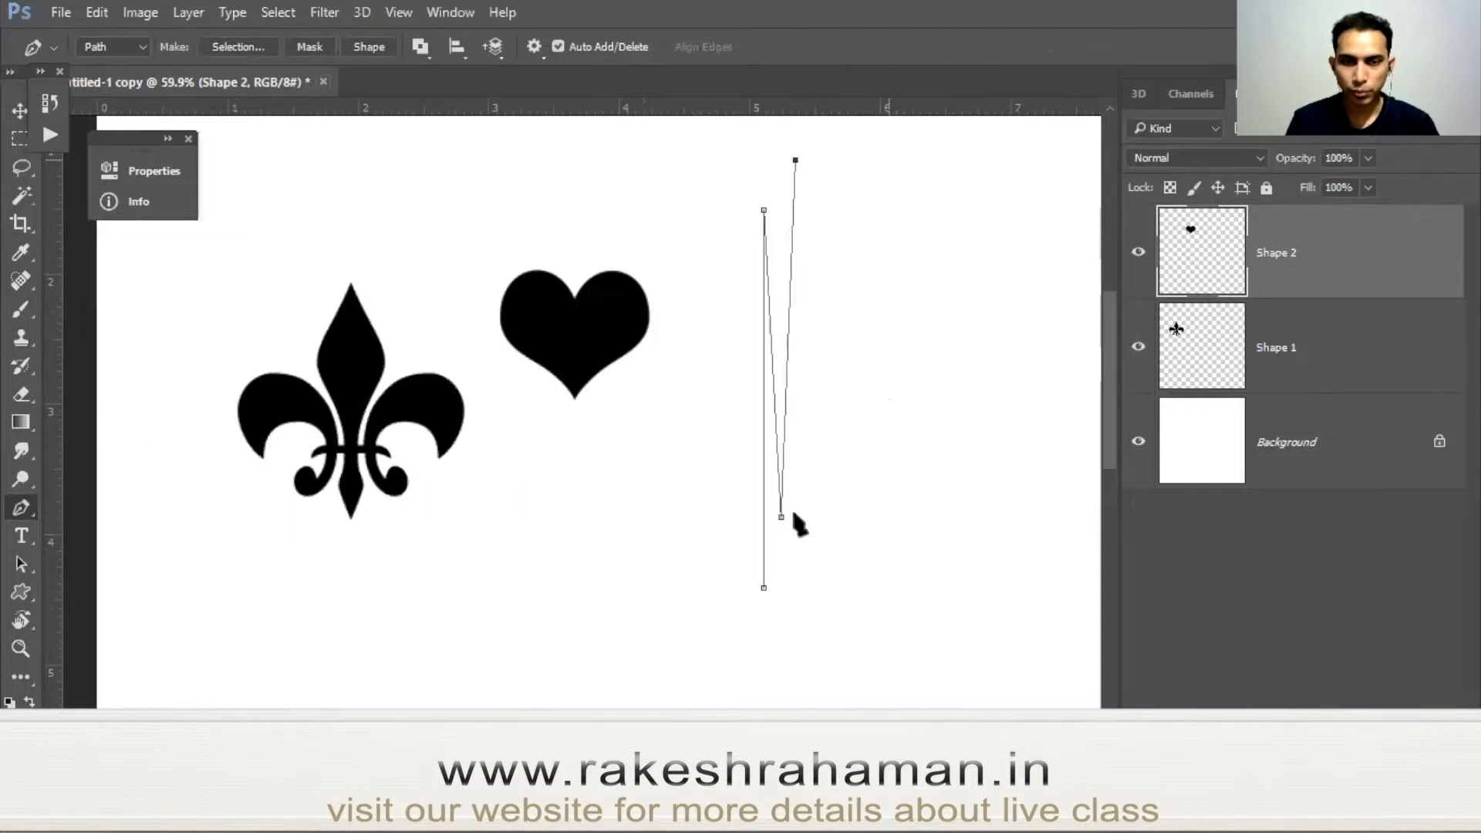
click(805, 542)
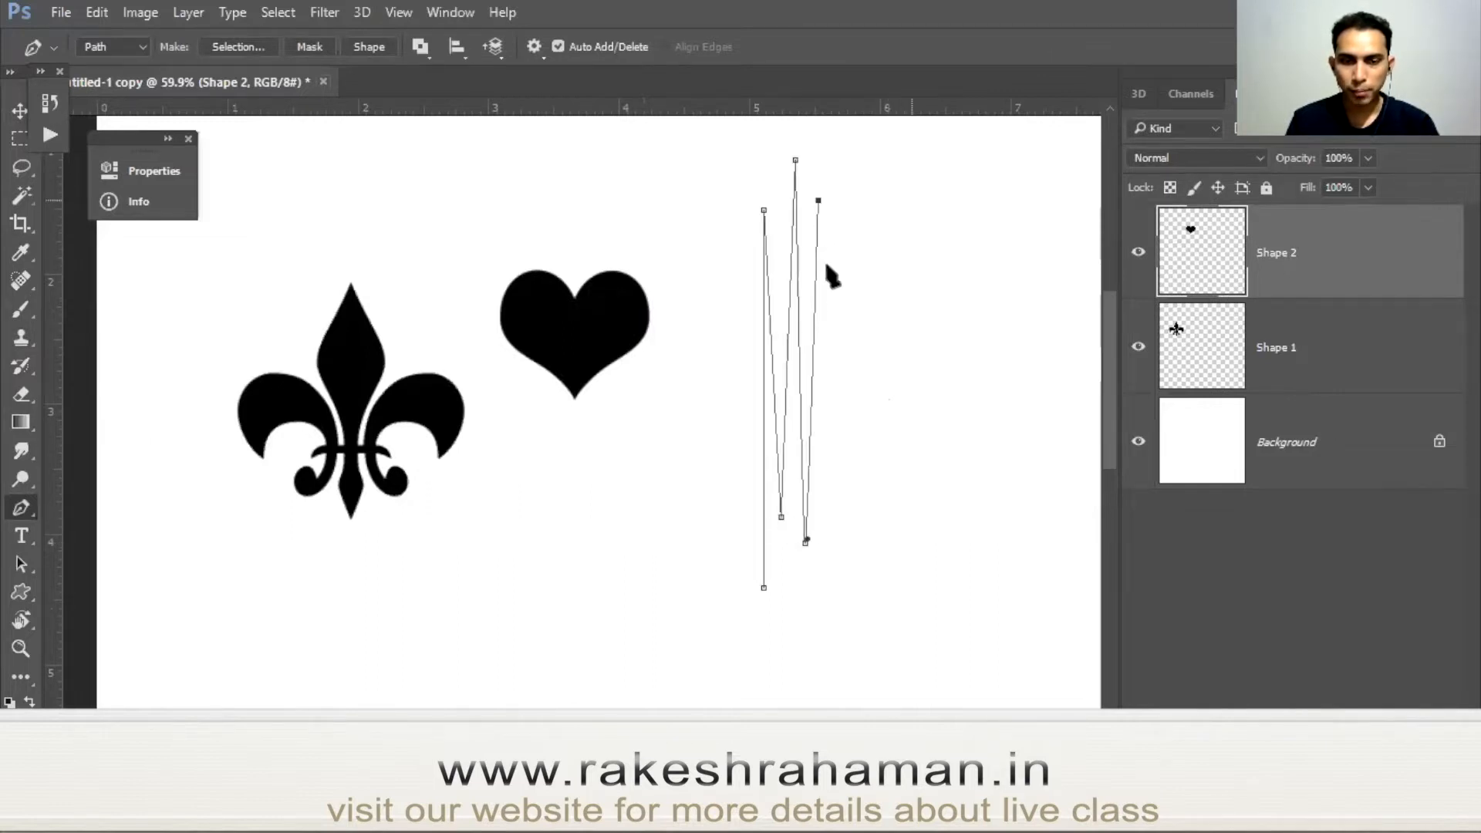
key(ctrl+z)
click(795, 552)
key(ctrl+z)
Continue the Pen tool zigzag rightward with tall, narrow spikes of uneven height to finish the upper row.
click(805, 564)
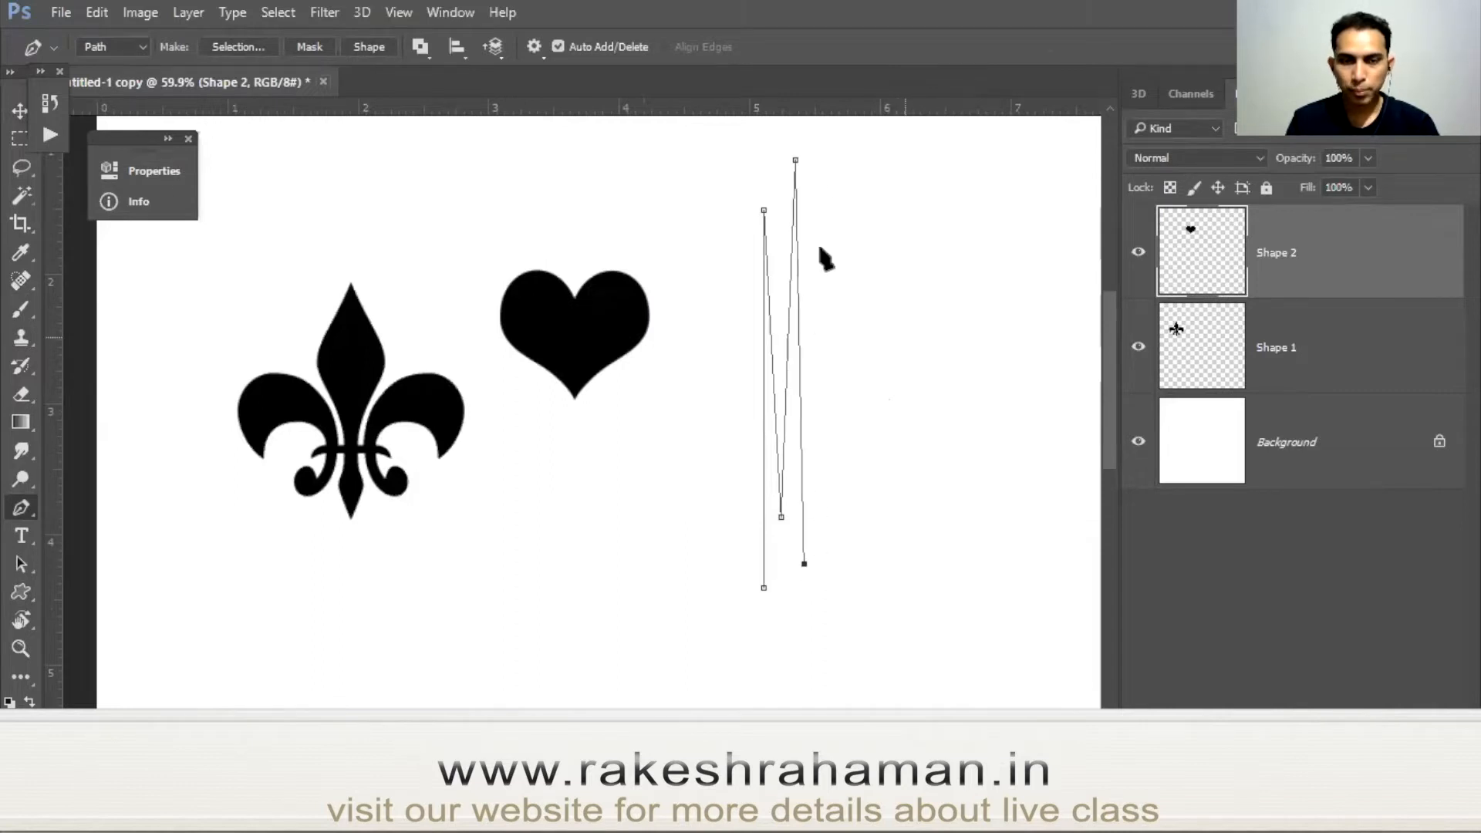
click(820, 174)
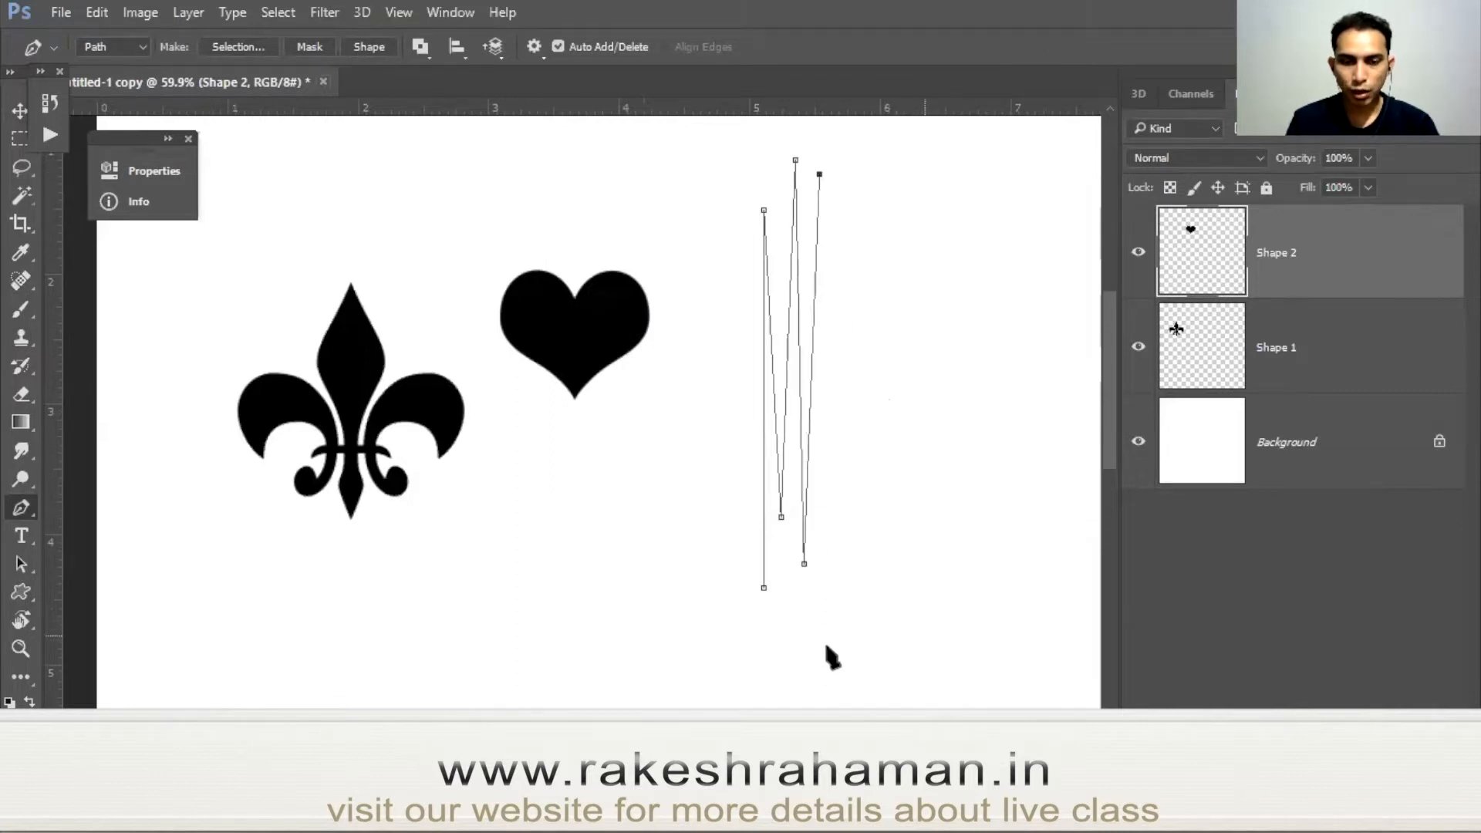
scroll(849, 610, down, 1)
drag(830, 593, 739, 413)
click(740, 568)
scroll(737, 424, down, 2)
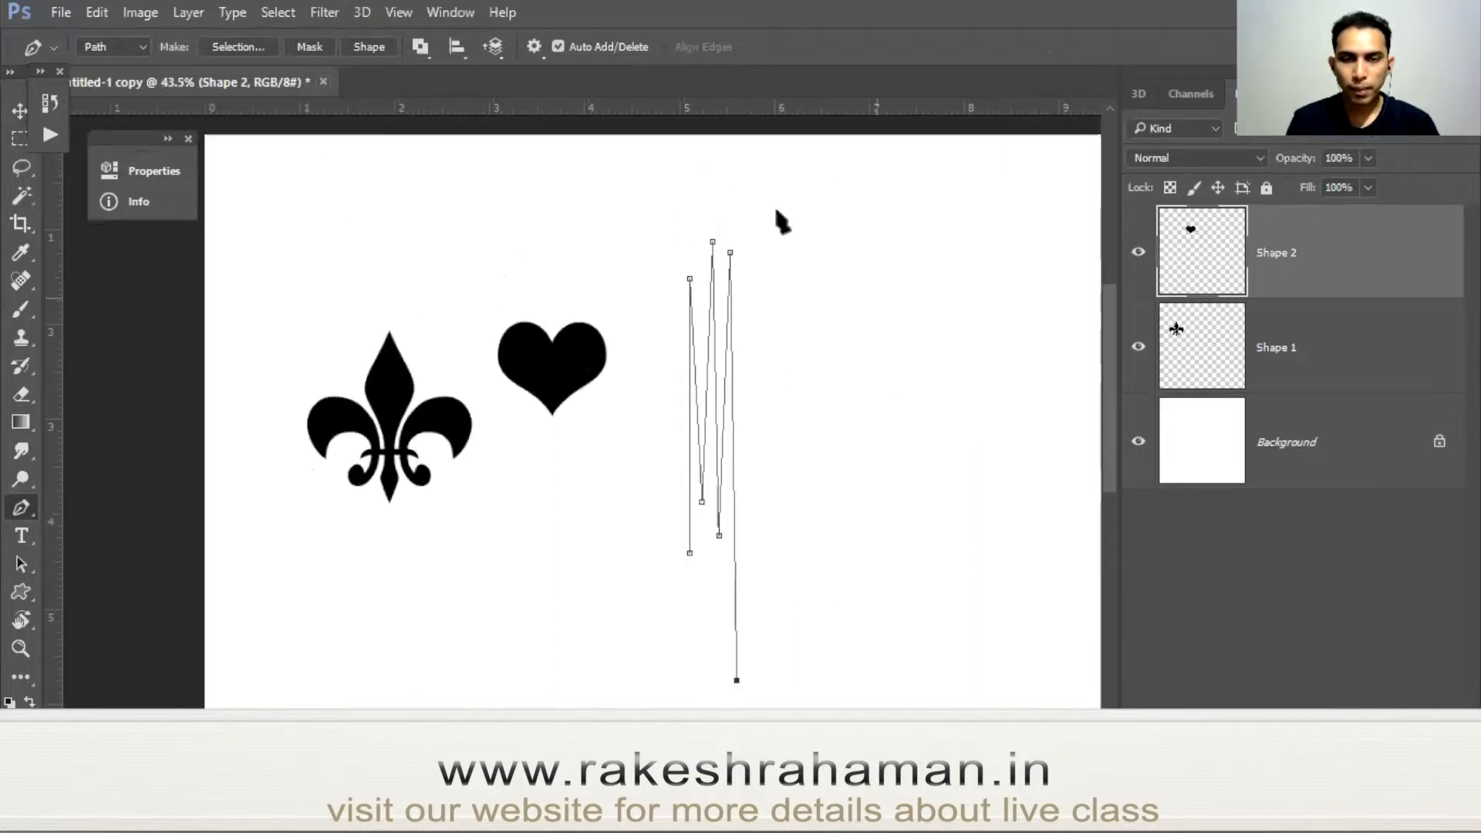
click(751, 193)
click(755, 602)
click(784, 184)
click(784, 557)
click(803, 164)
click(811, 680)
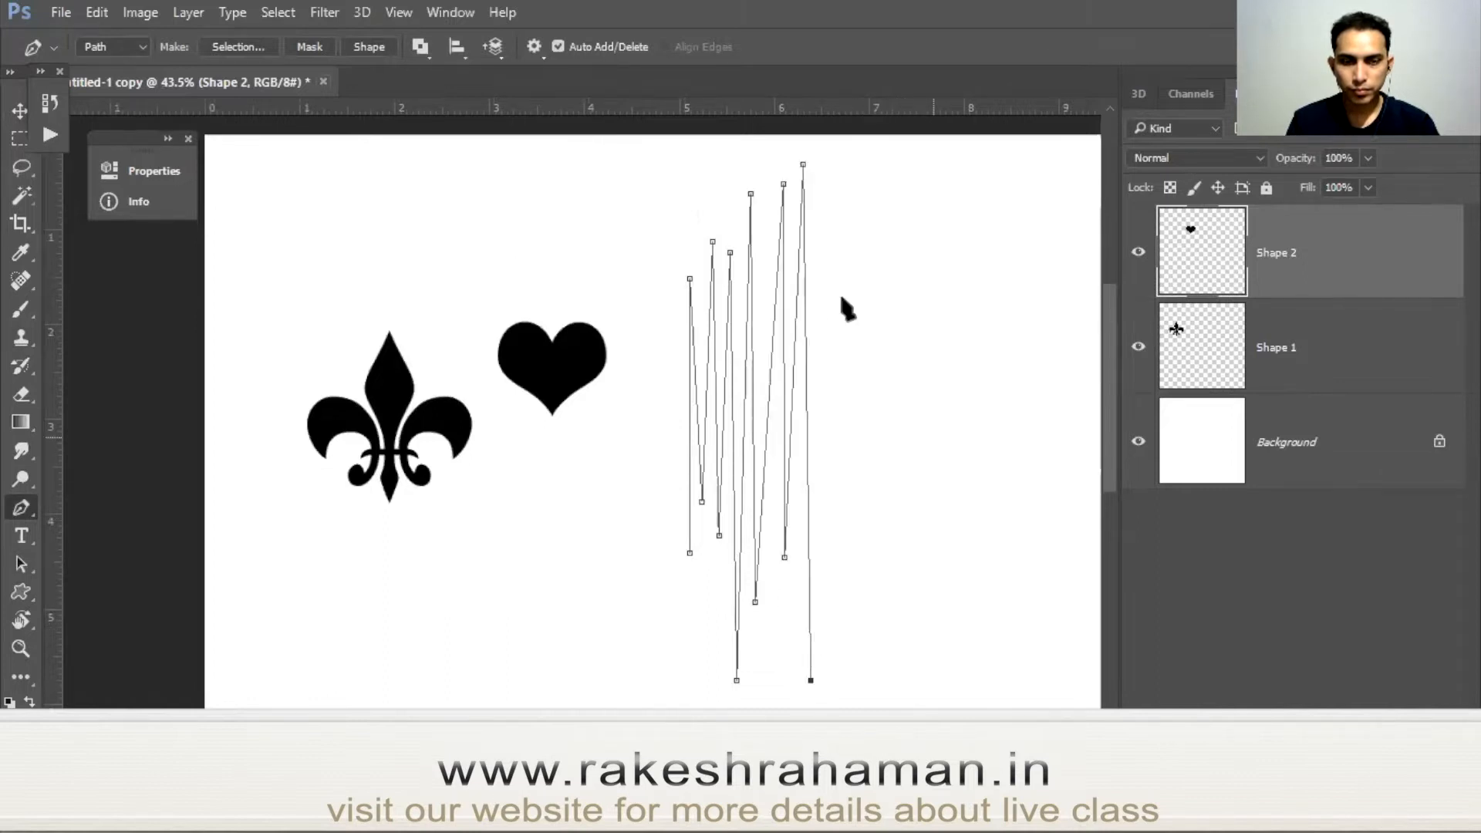
click(828, 161)
Draw a lower row of narrow zigzag spikes running back leftward beneath the upper row and close the path.
drag(855, 472, 817, 249)
drag(858, 460, 760, 456)
click(817, 654)
click(798, 476)
click(795, 650)
click(788, 415)
click(782, 620)
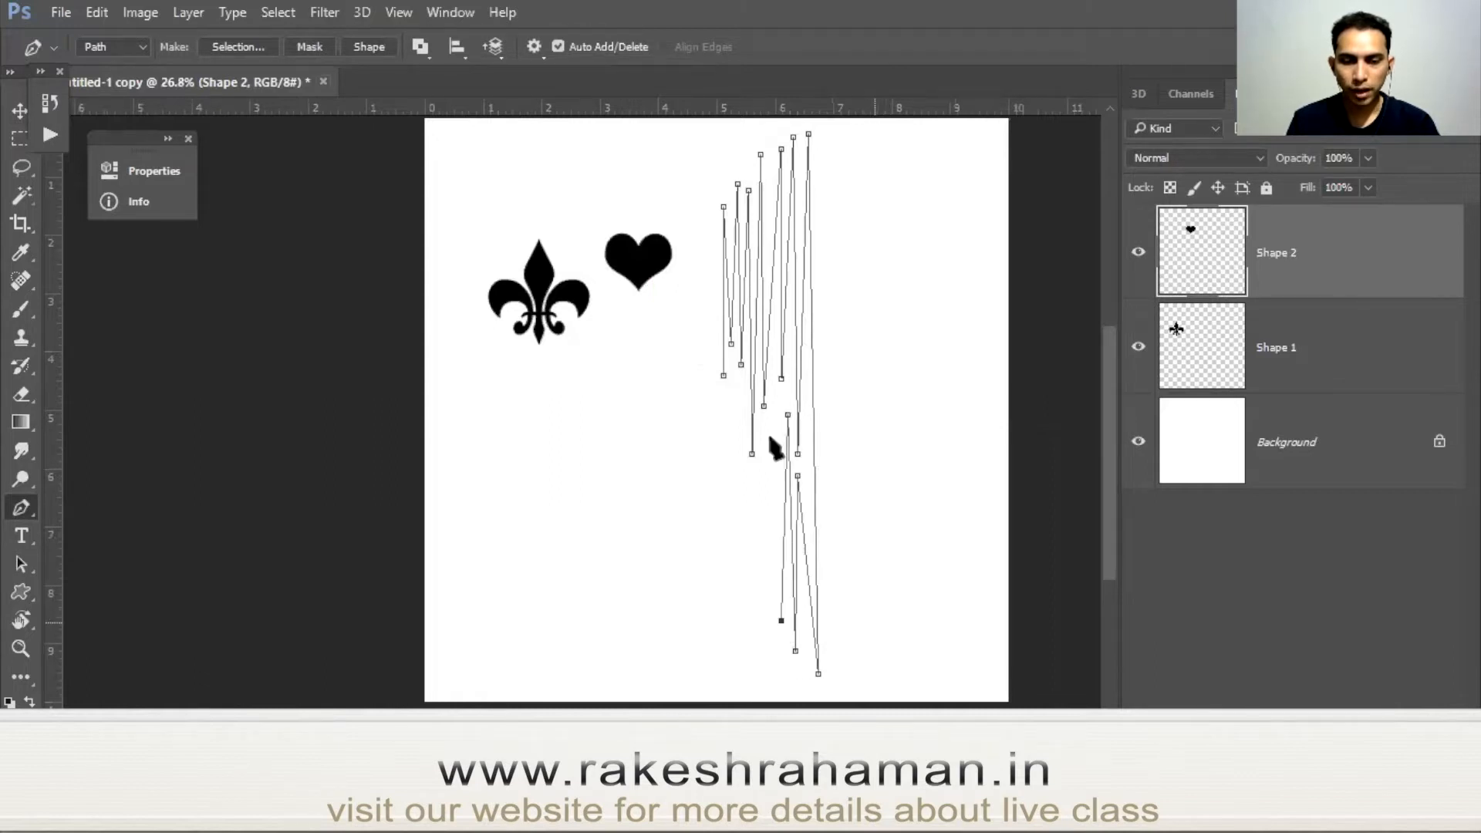
click(774, 401)
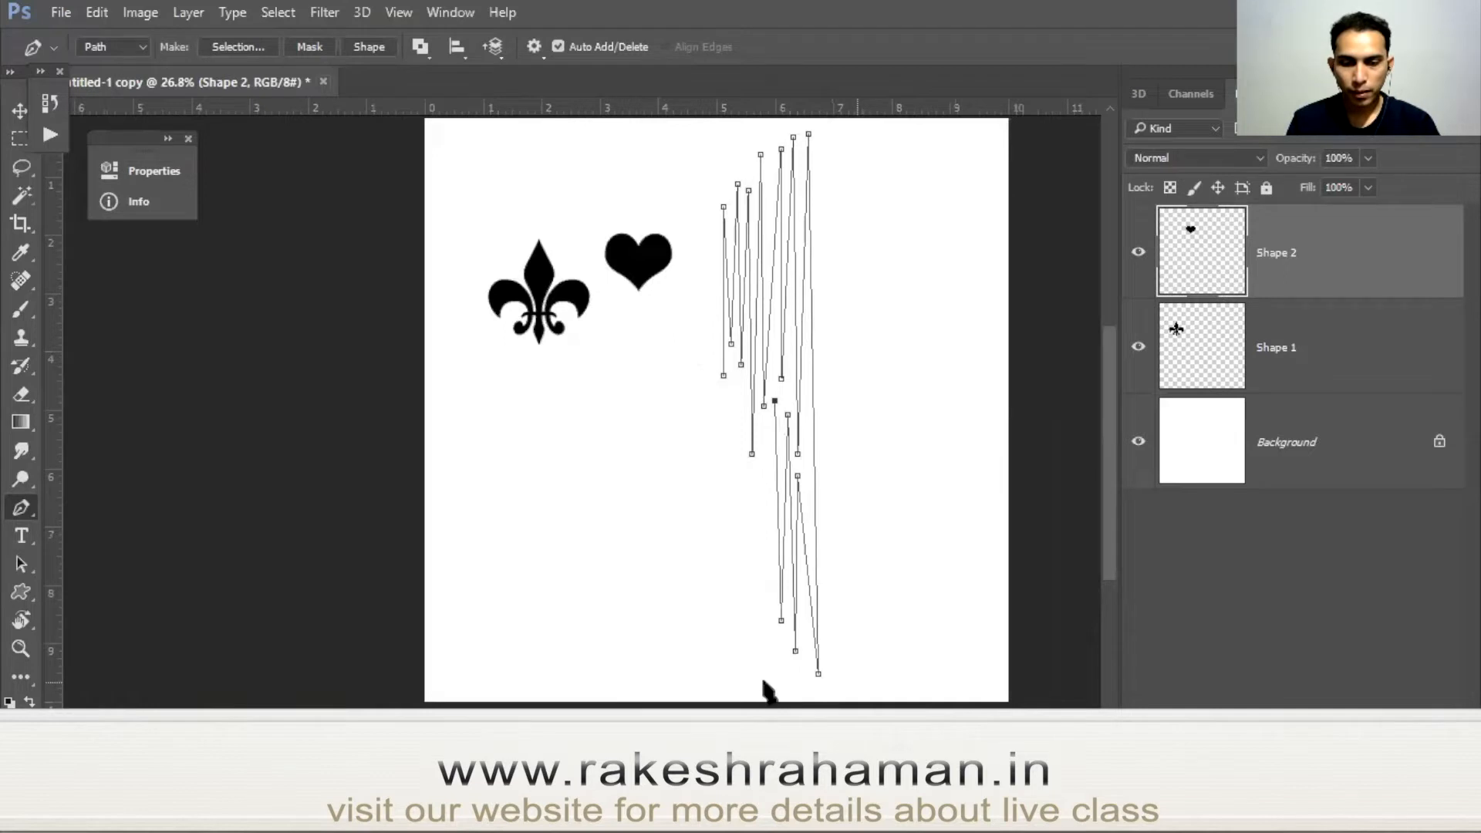
click(766, 679)
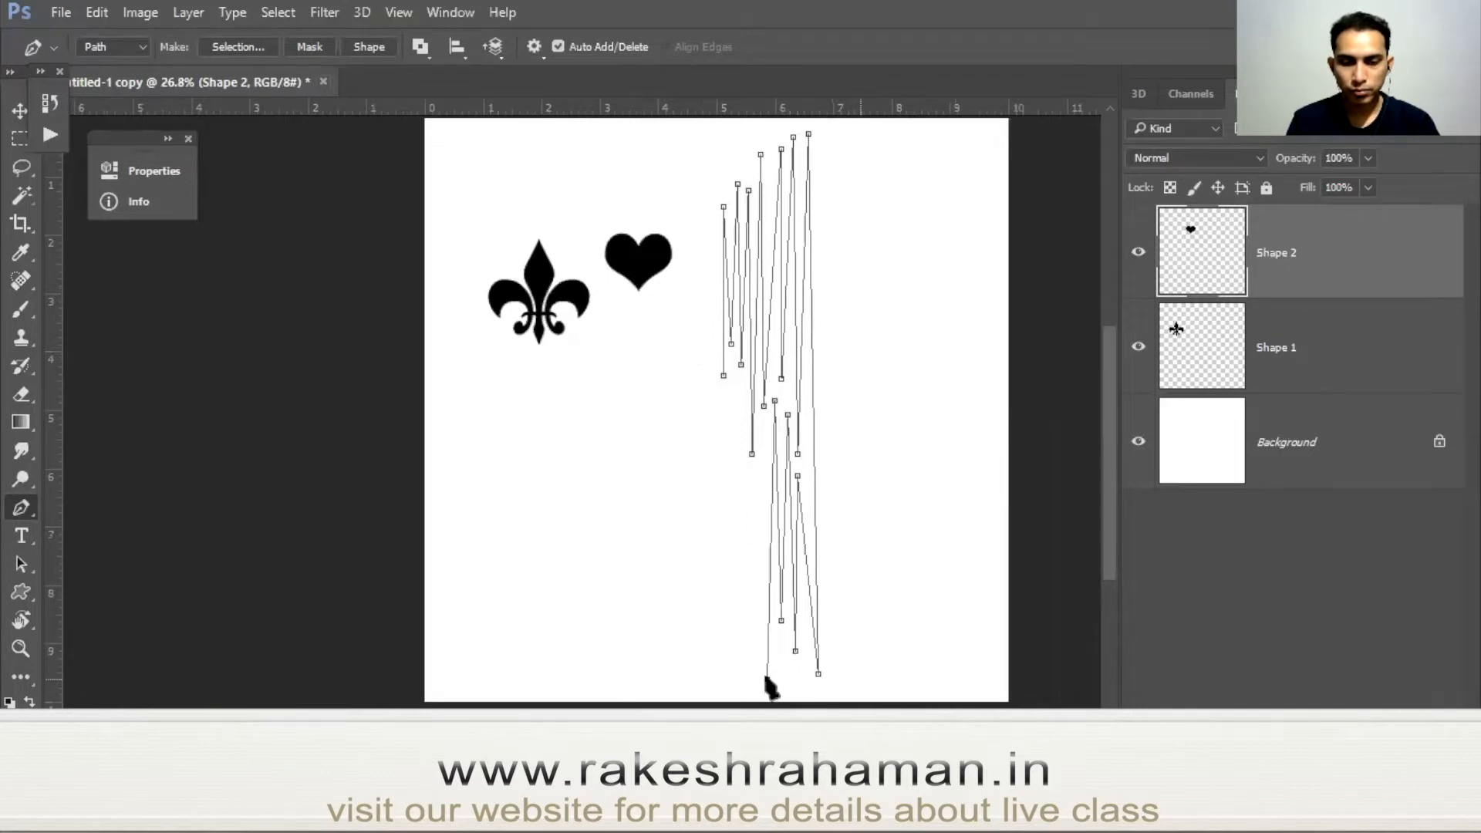
click(762, 422)
click(750, 633)
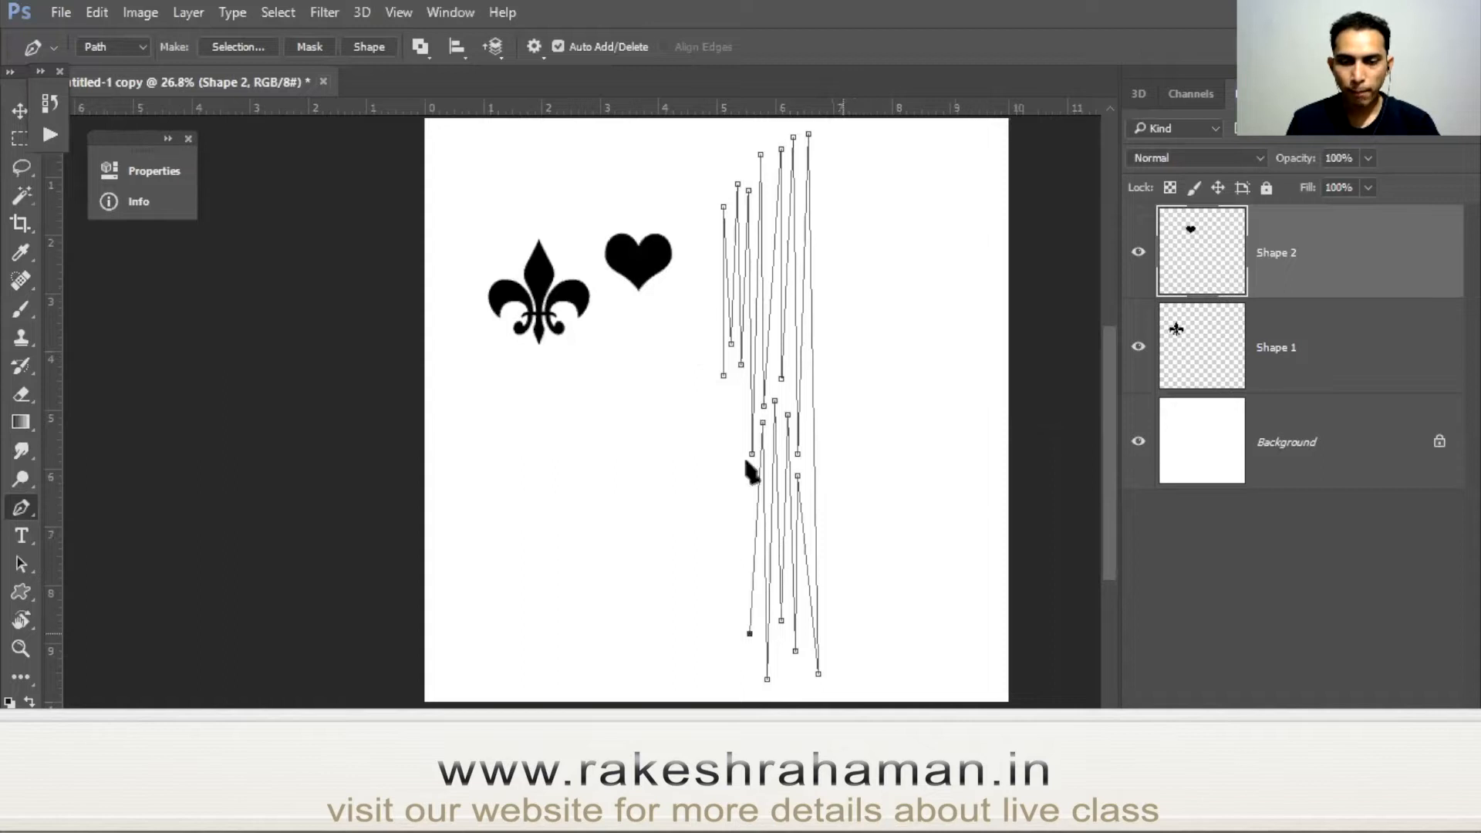
click(744, 410)
click(732, 581)
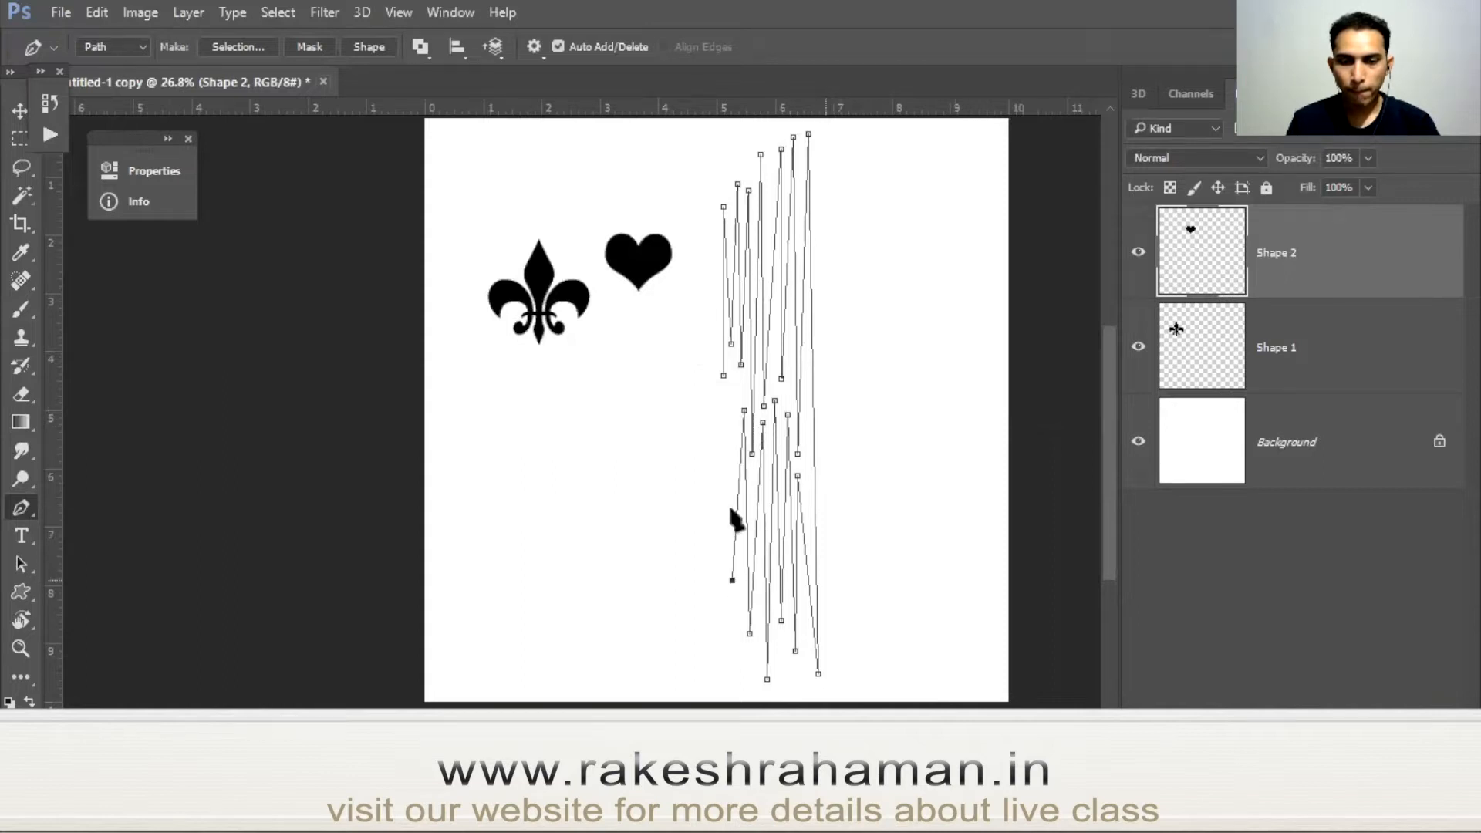
click(737, 391)
click(726, 523)
click(722, 386)
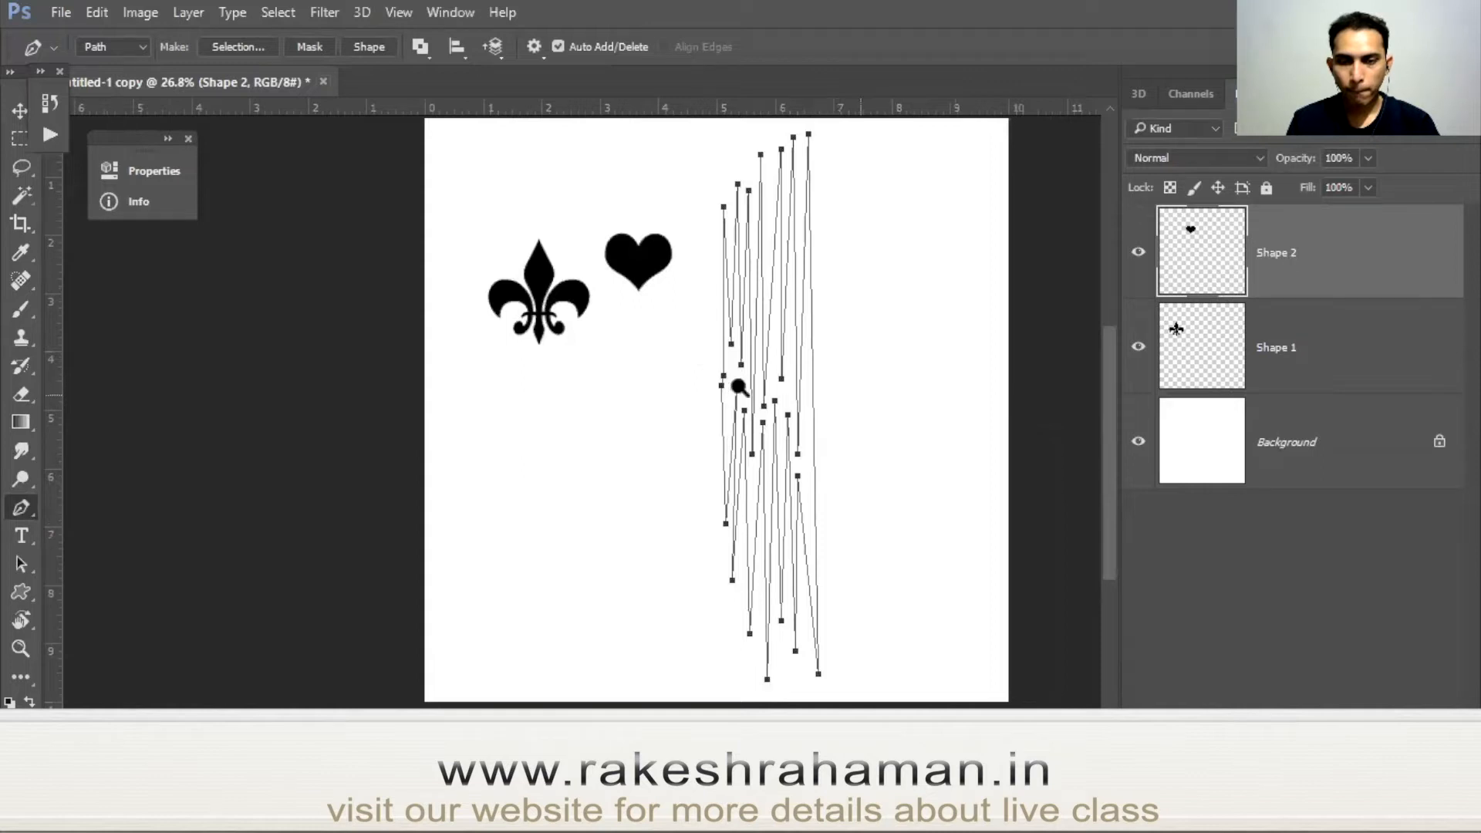
Delete the two surplus anchor points at the path's left edge, where the upper and lower spike rows meet.
ctrl+click(733, 386)
drag(872, 453, 879, 409)
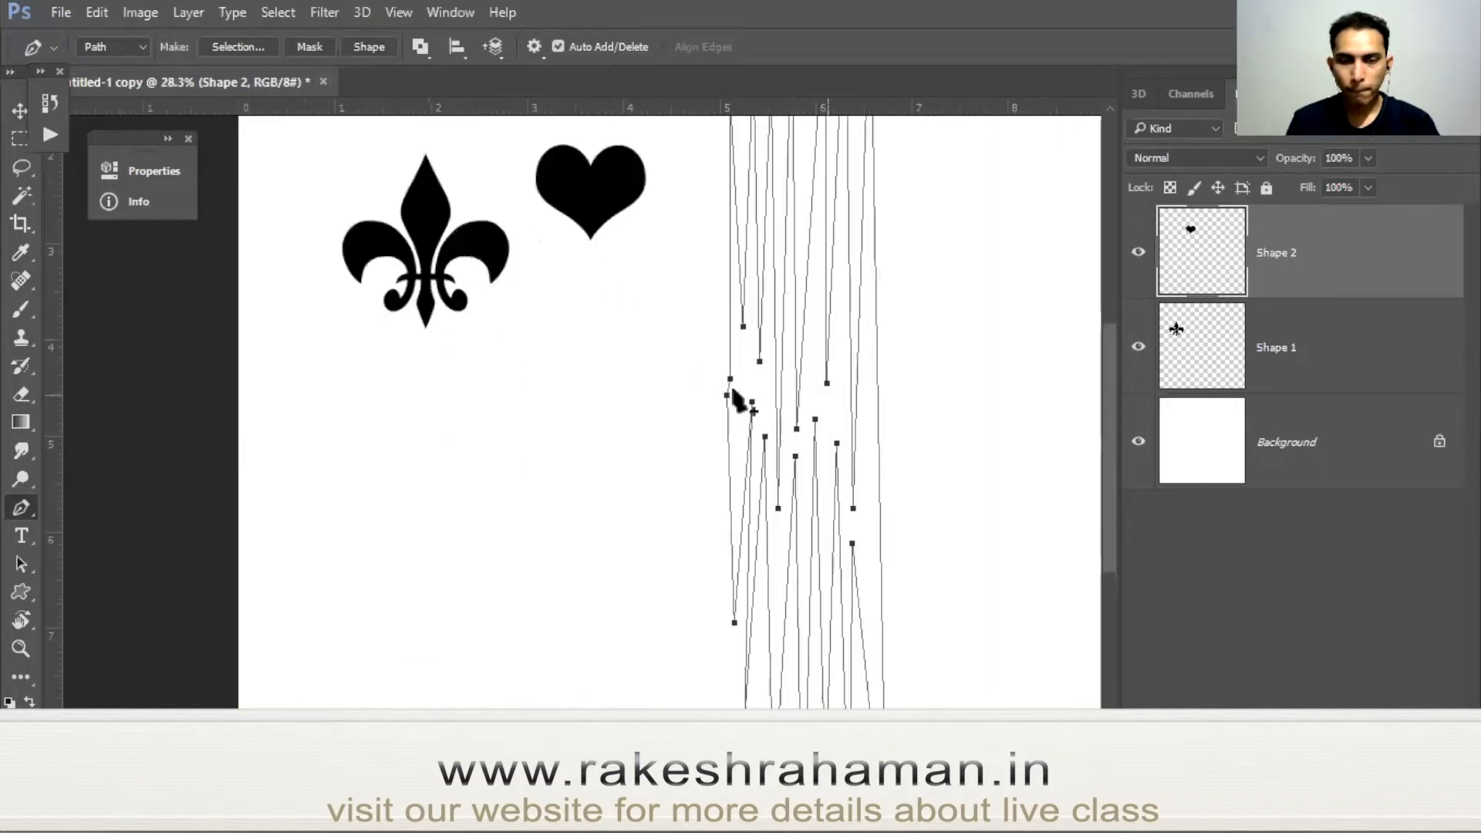
click(727, 397)
click(730, 379)
drag(883, 430, 864, 454)
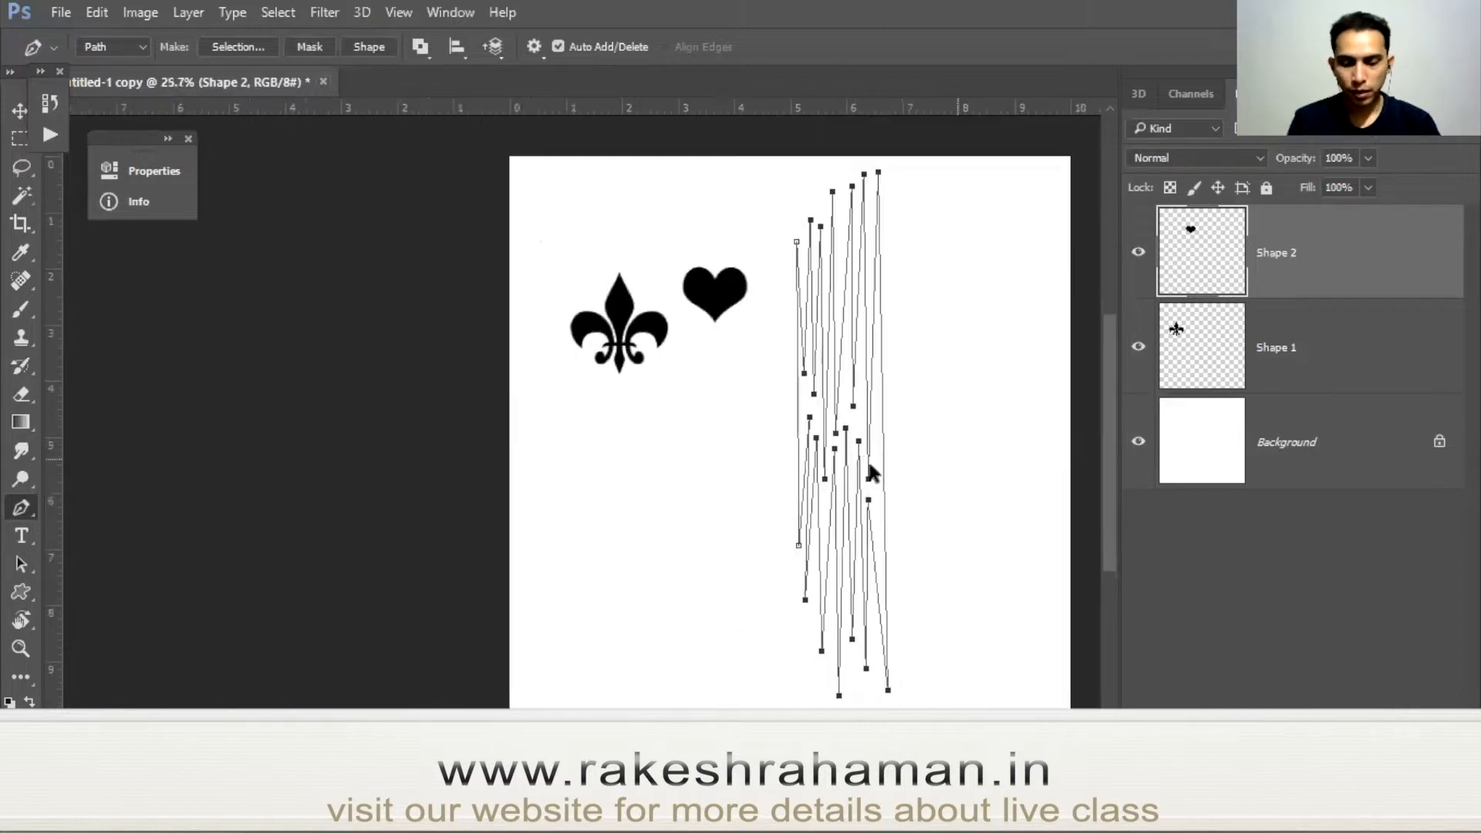
Turn the spike path into a selection and fill it with black on a new layer.
key(ctrl+Return)
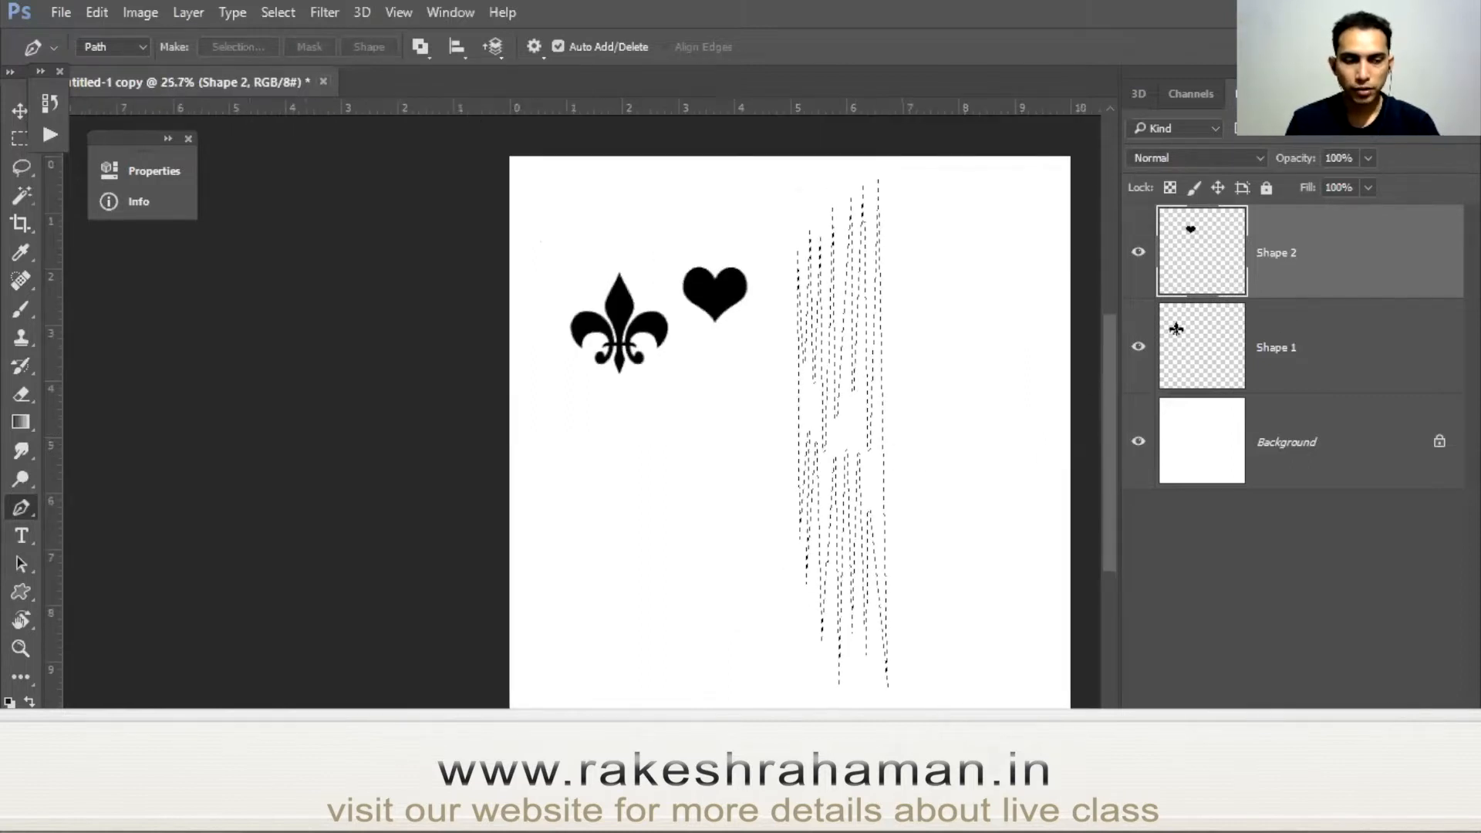
key(ctrl+shift+alt+n)
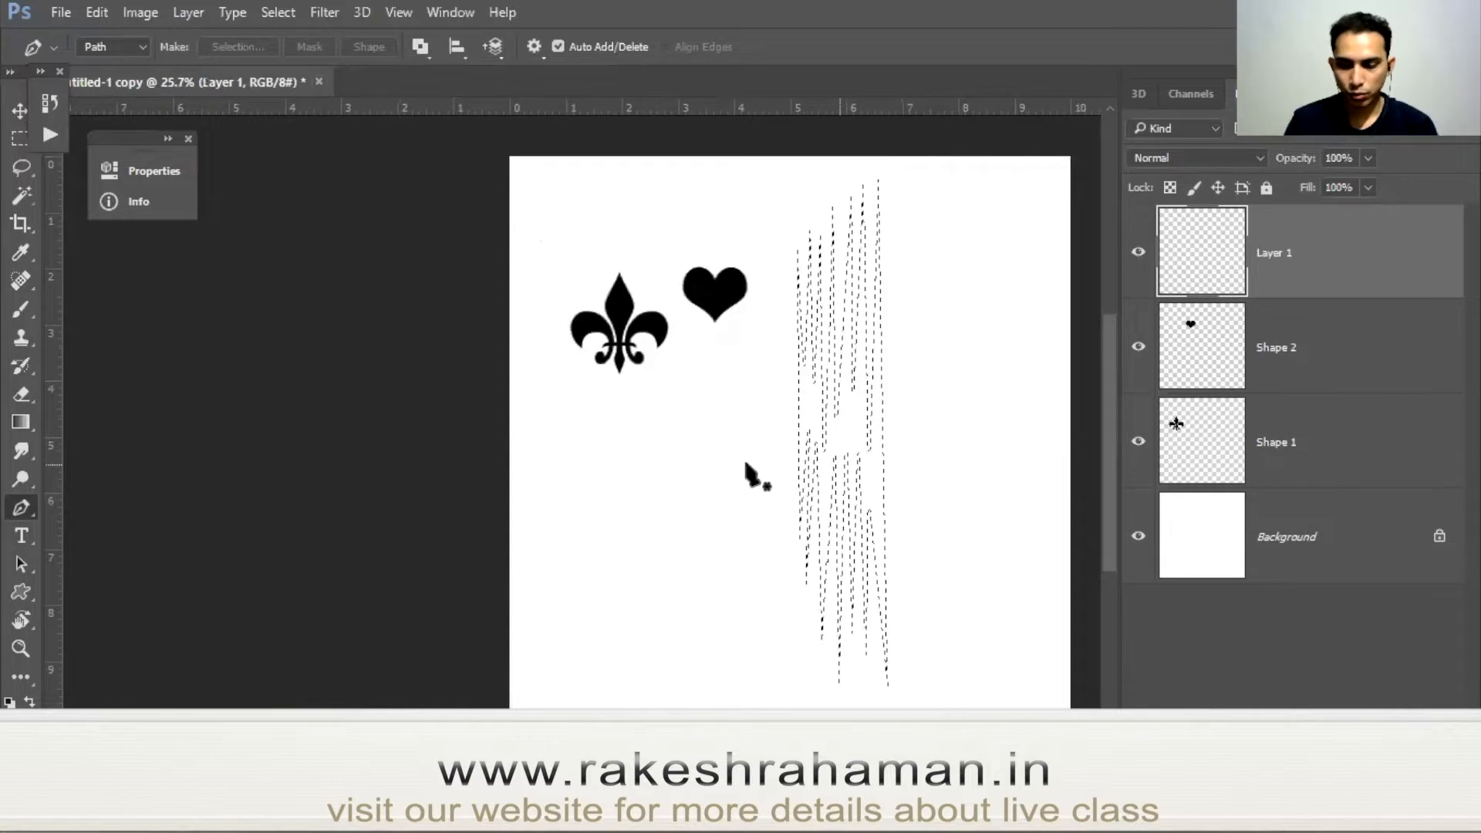
key(alt+BackSpace)
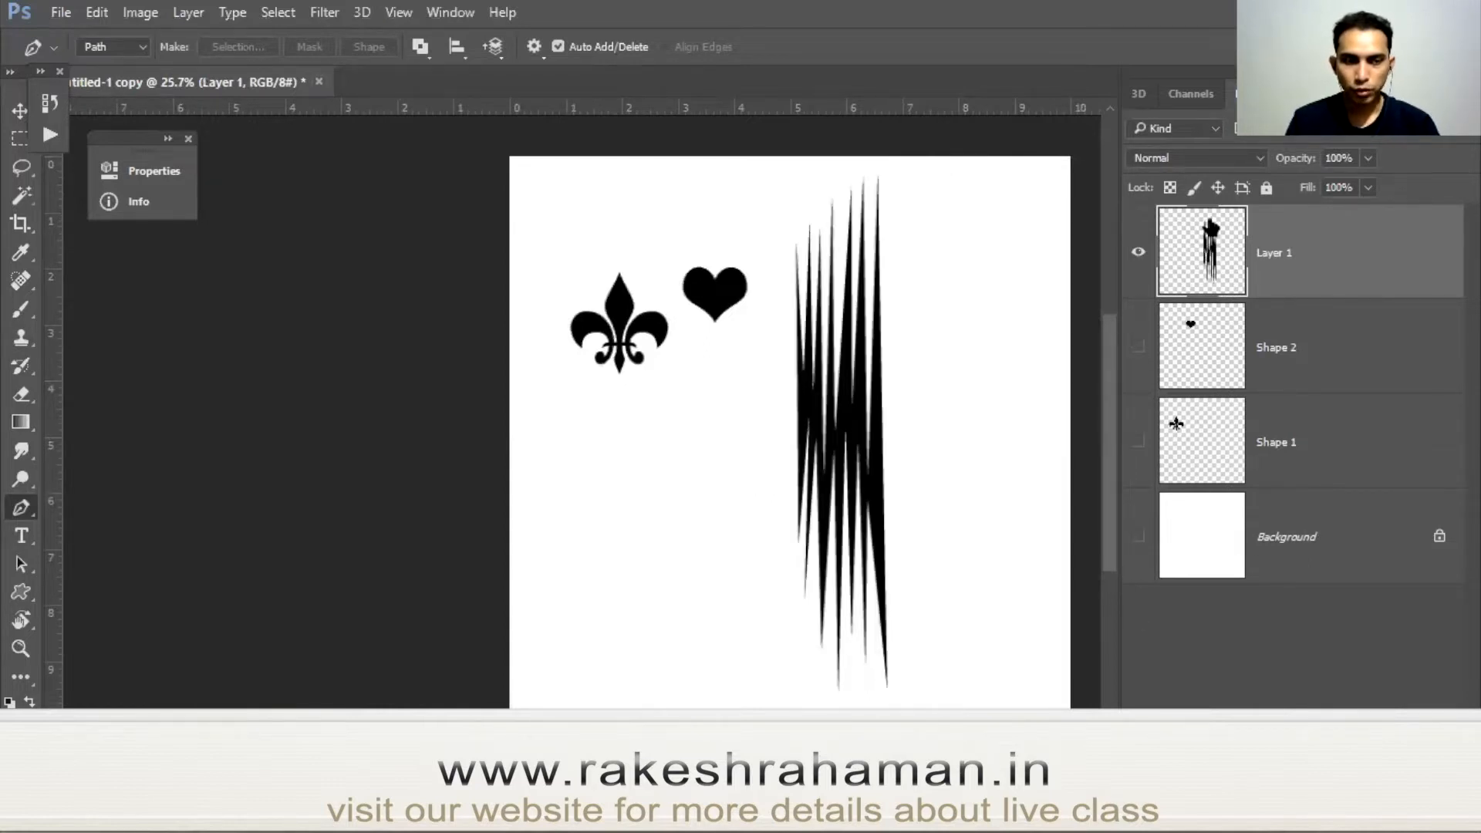
Isolate the black spike shape on Layer 1 and define it as a brush preset named Sampled Brush 25.
alt+click(1138, 252)
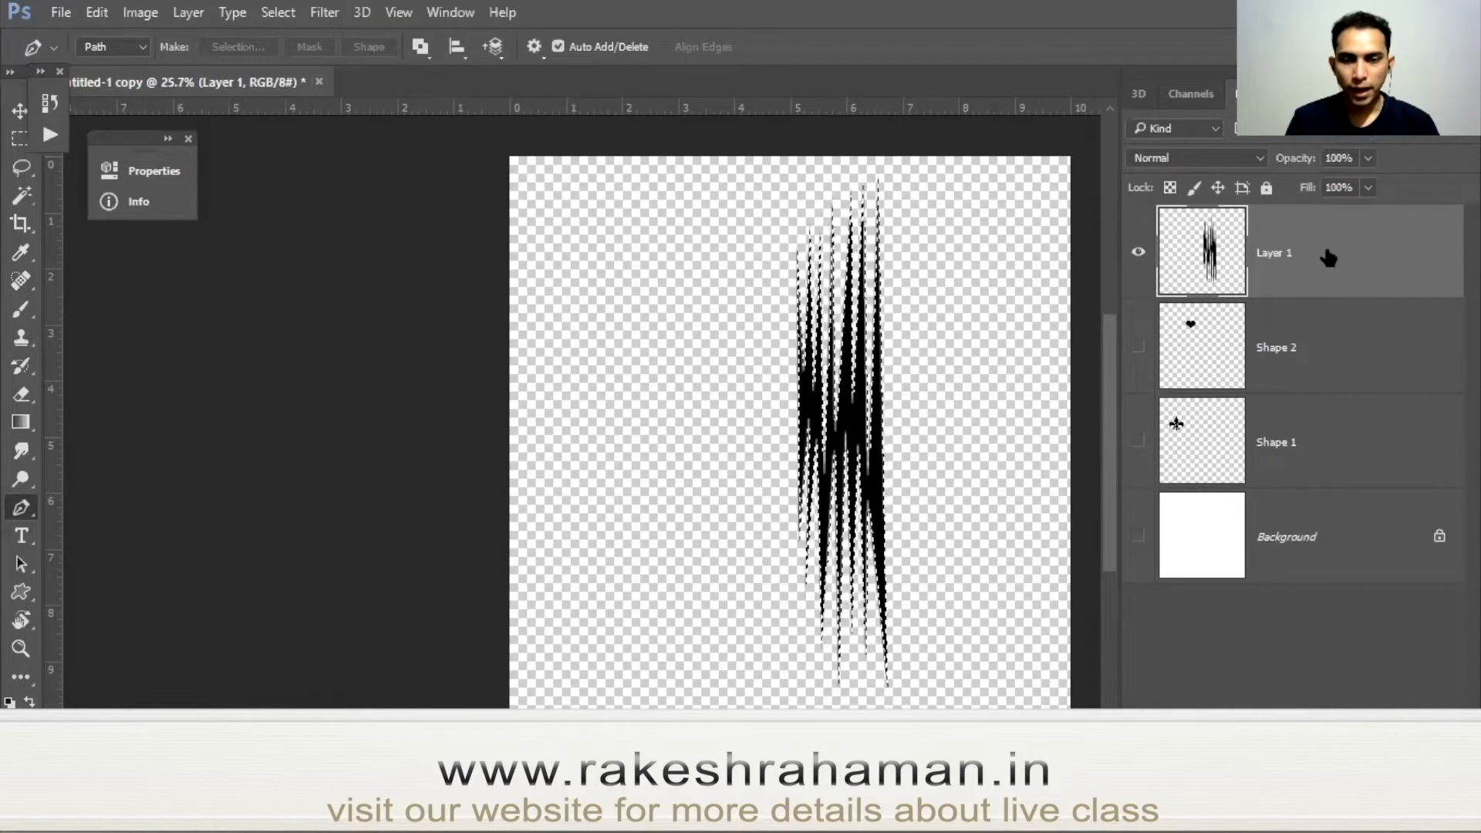
click(96, 12)
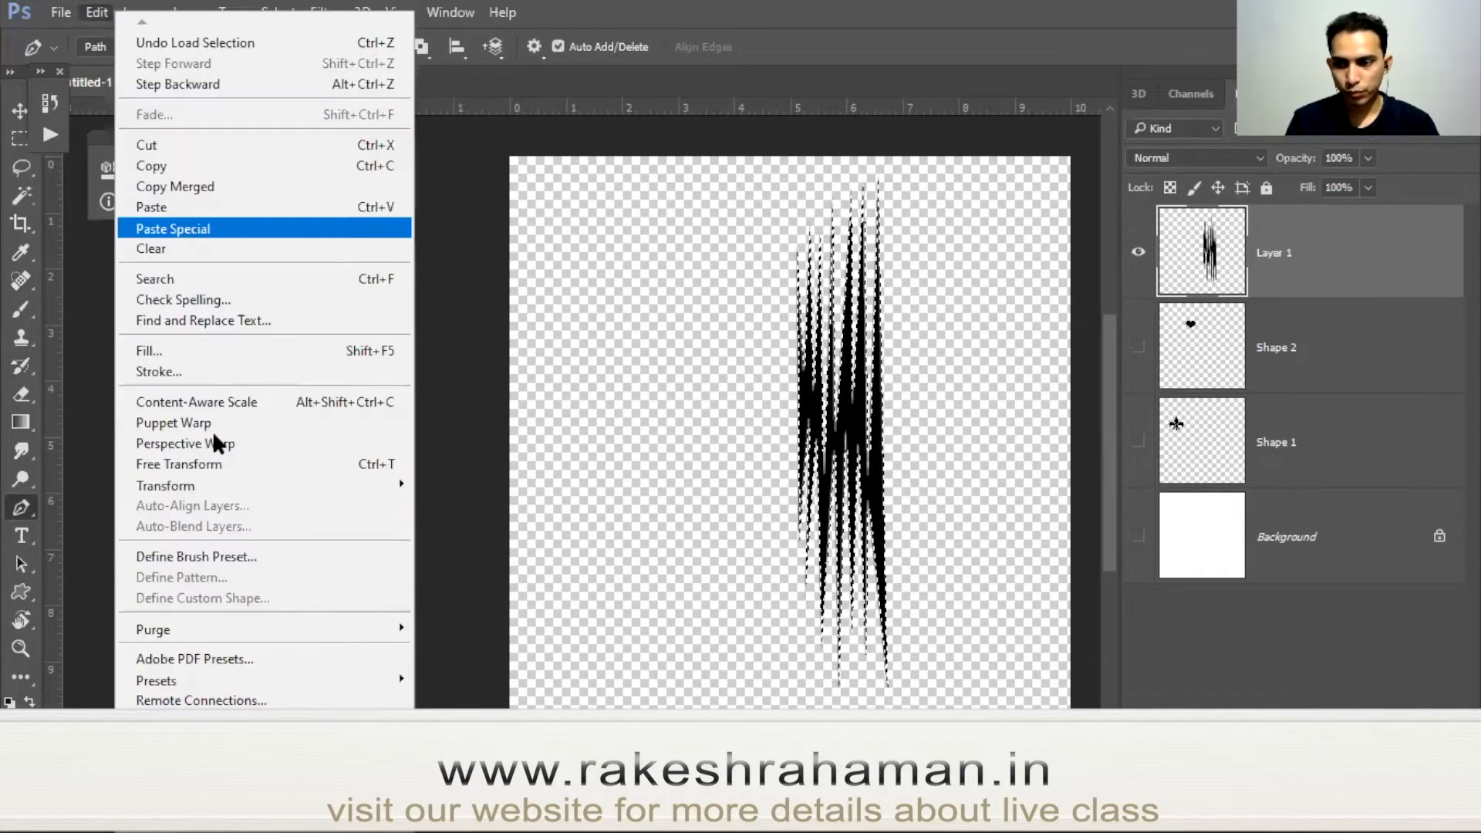
click(226, 559)
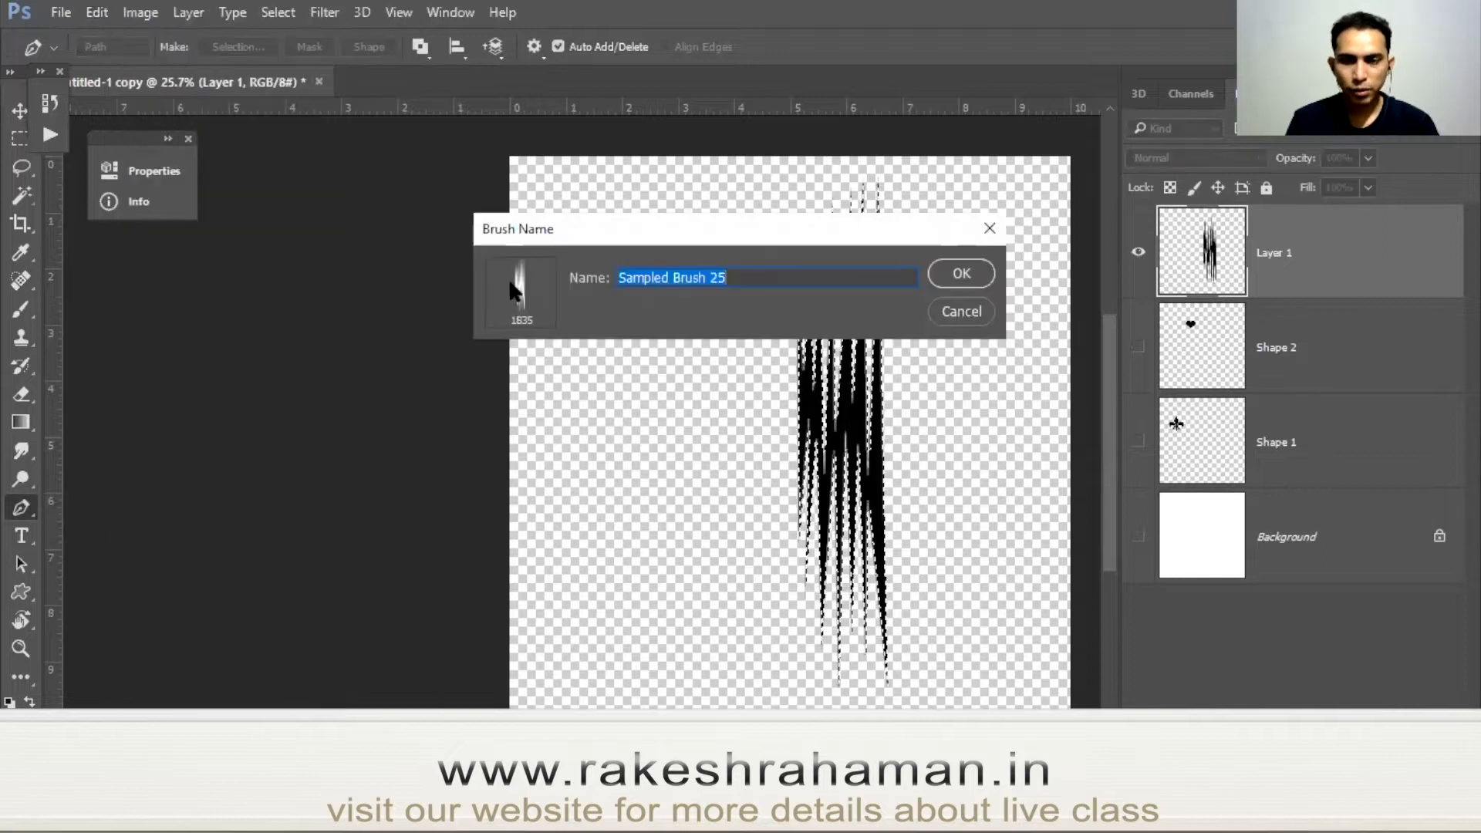
click(979, 274)
Show the heart and fleur-de-lis layers again and hide the spike shape on Layer 1.
drag(1139, 347, 1127, 488)
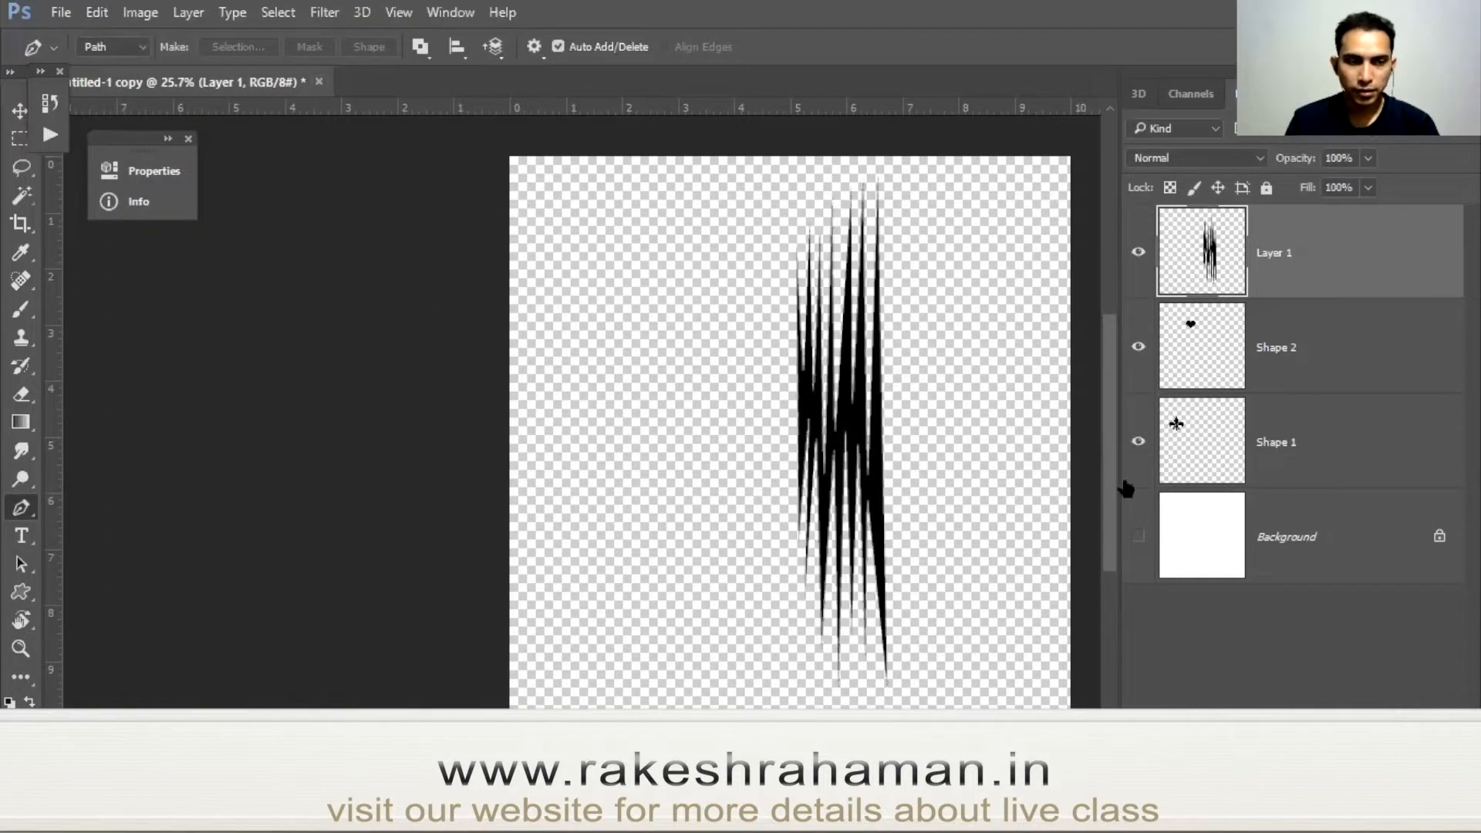
click(1138, 252)
scroll(784, 332, up, 2)
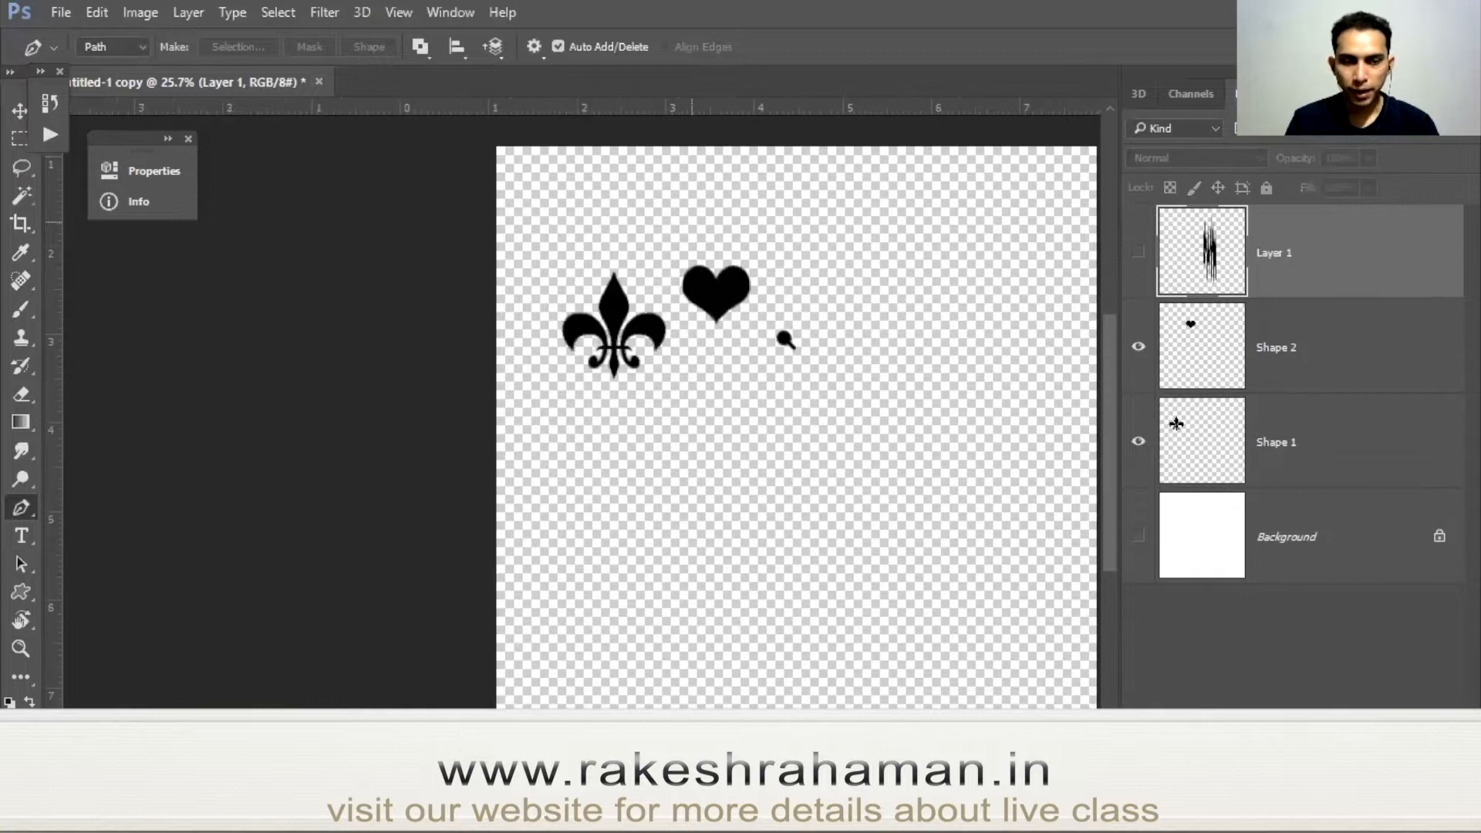
scroll(783, 299, up, 1)
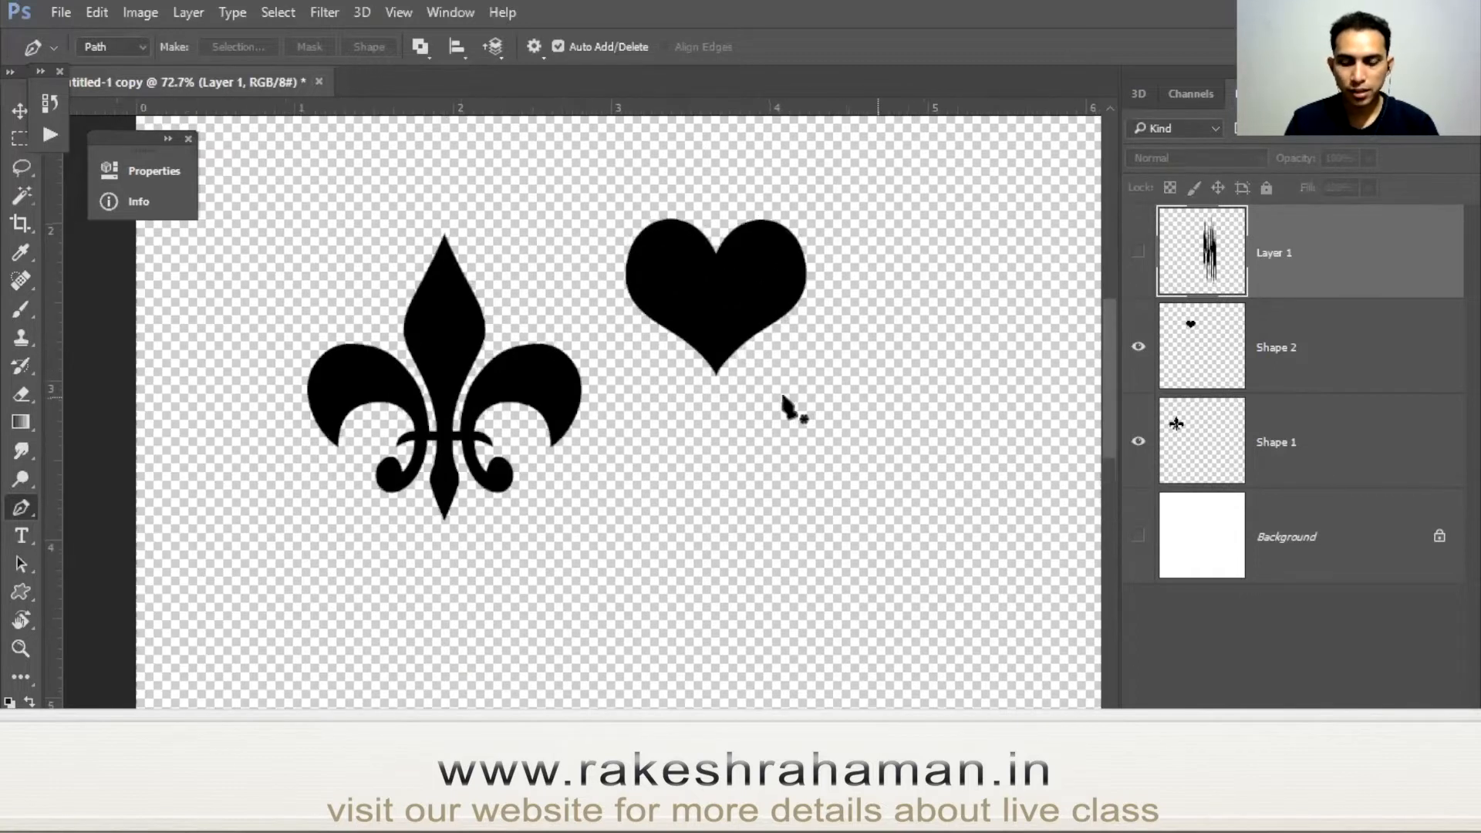
Add a layer mask to the heart's Shape 2 layer and reduce the sampled spike brush to 179 px.
key(b)
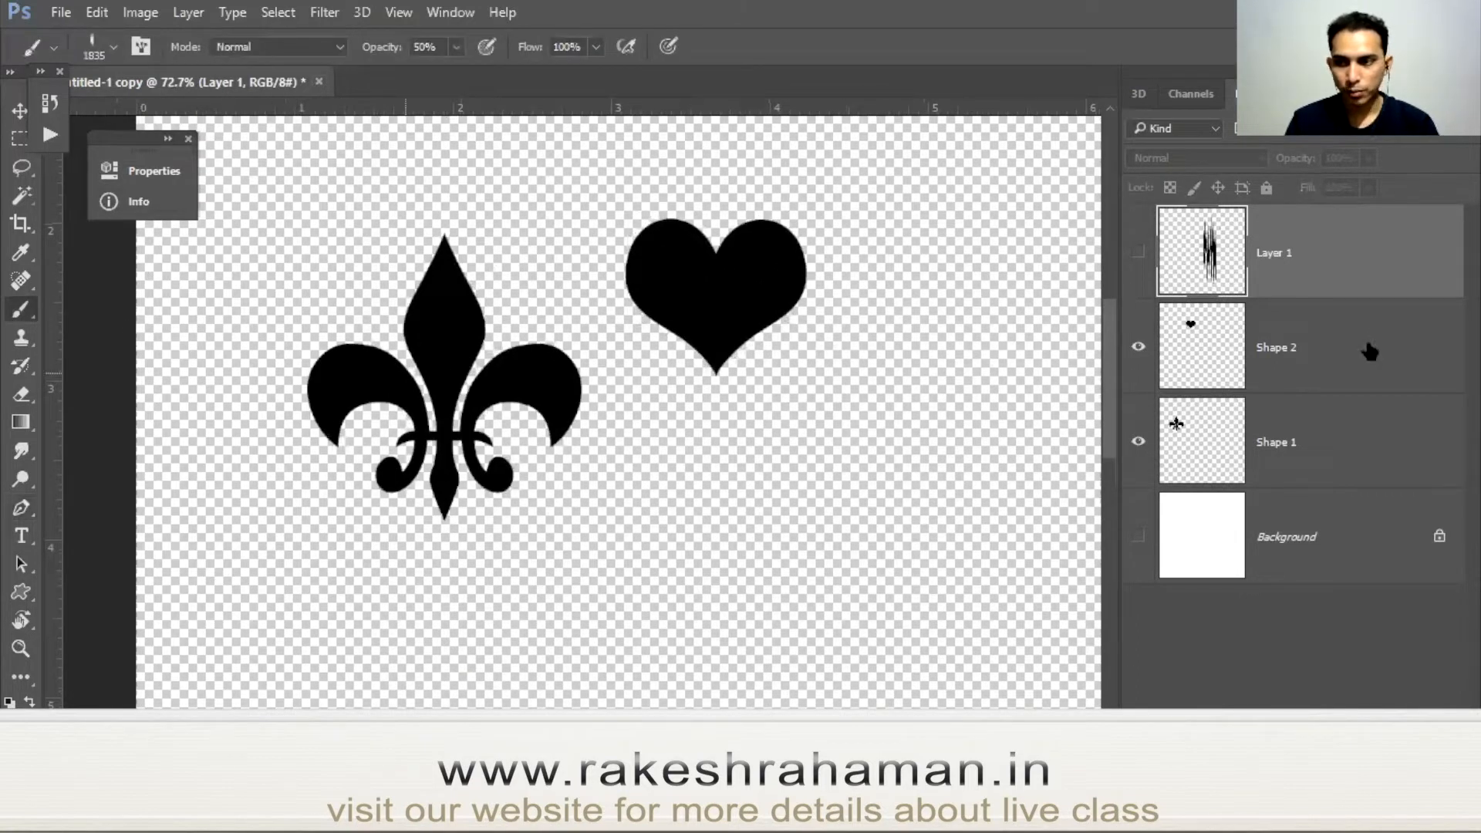
click(1277, 347)
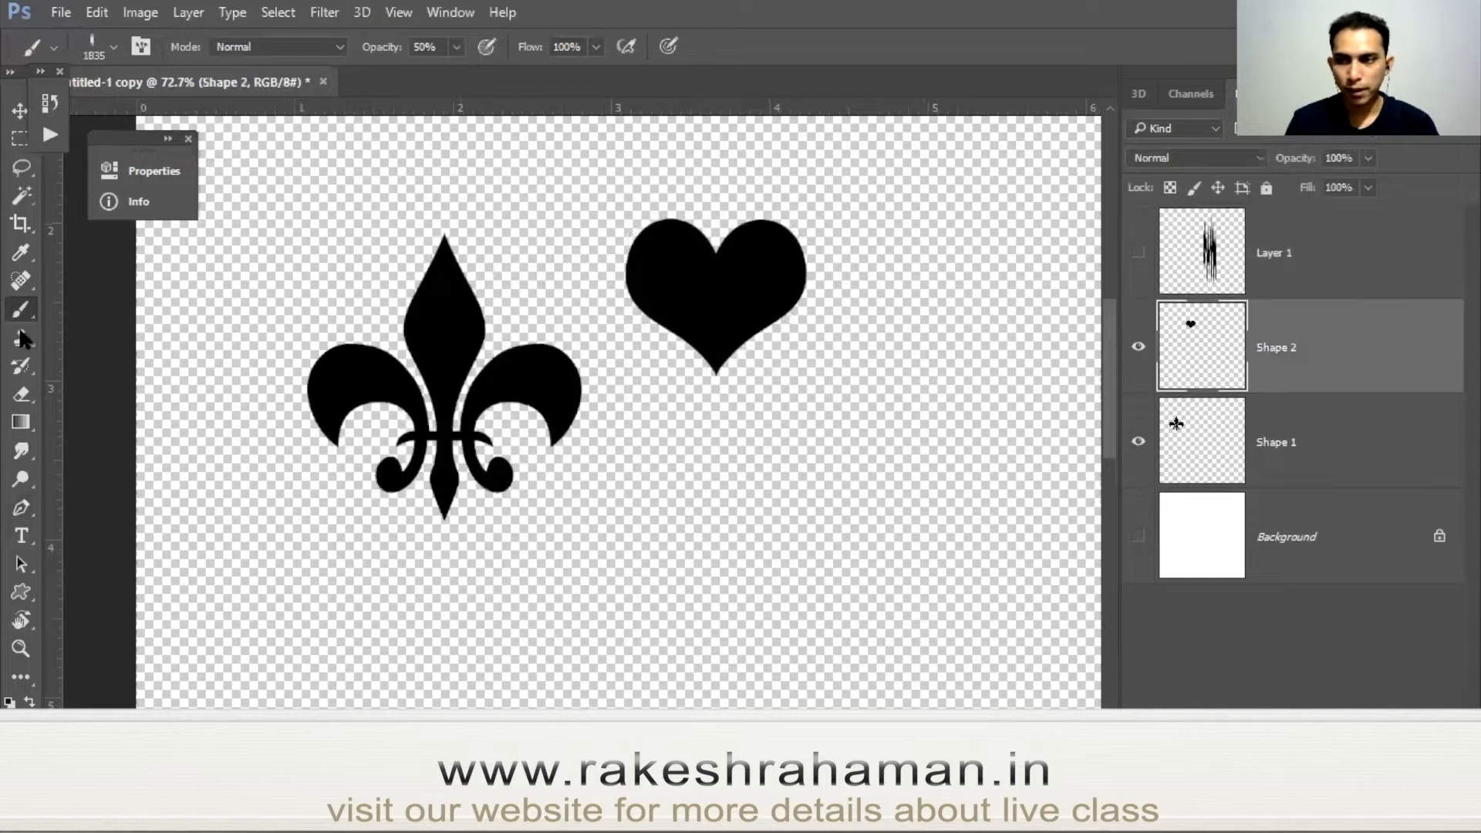
click(115, 46)
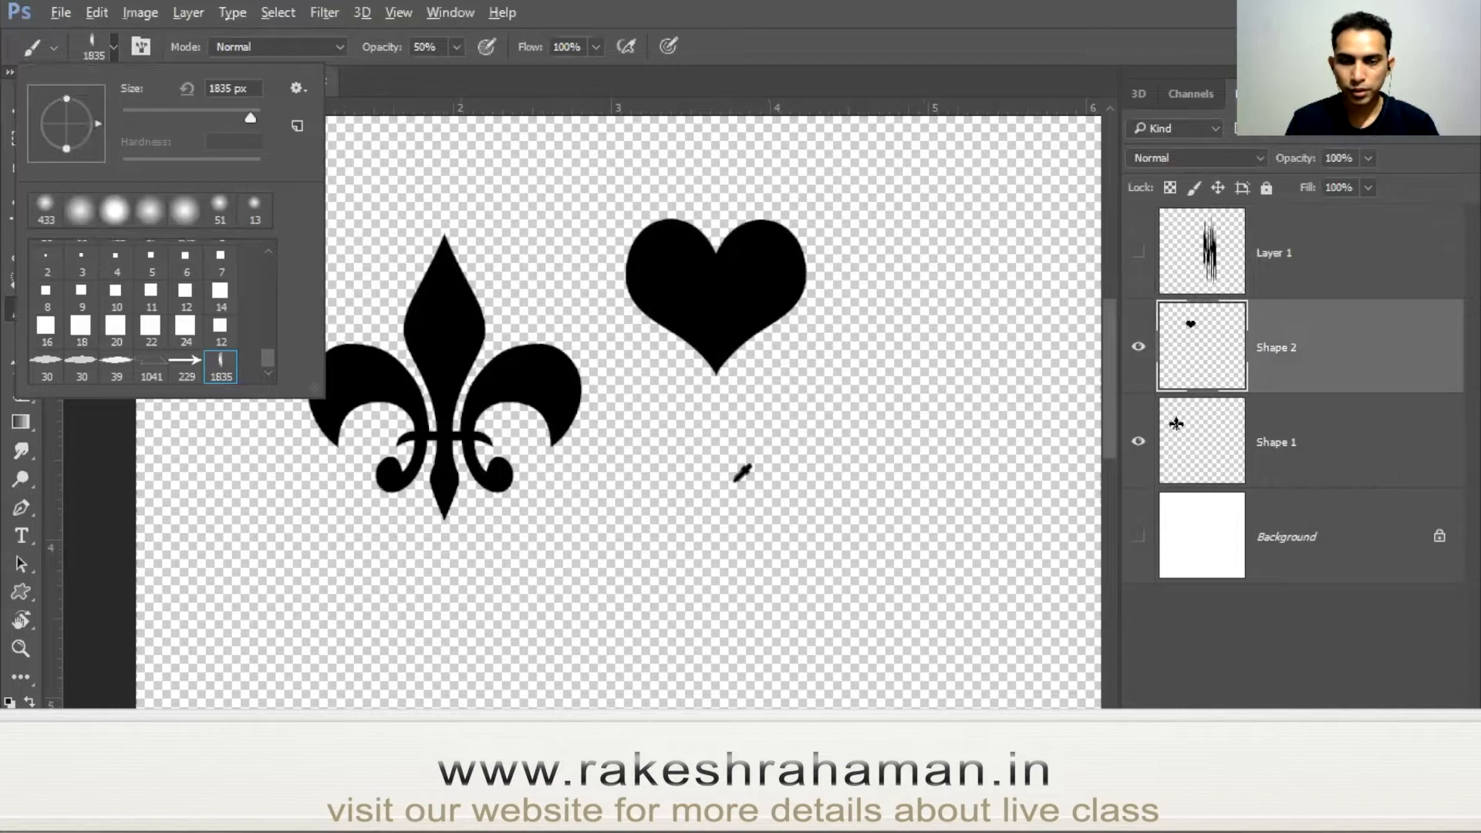
drag(806, 499, 633, 499)
drag(770, 398, 849, 432)
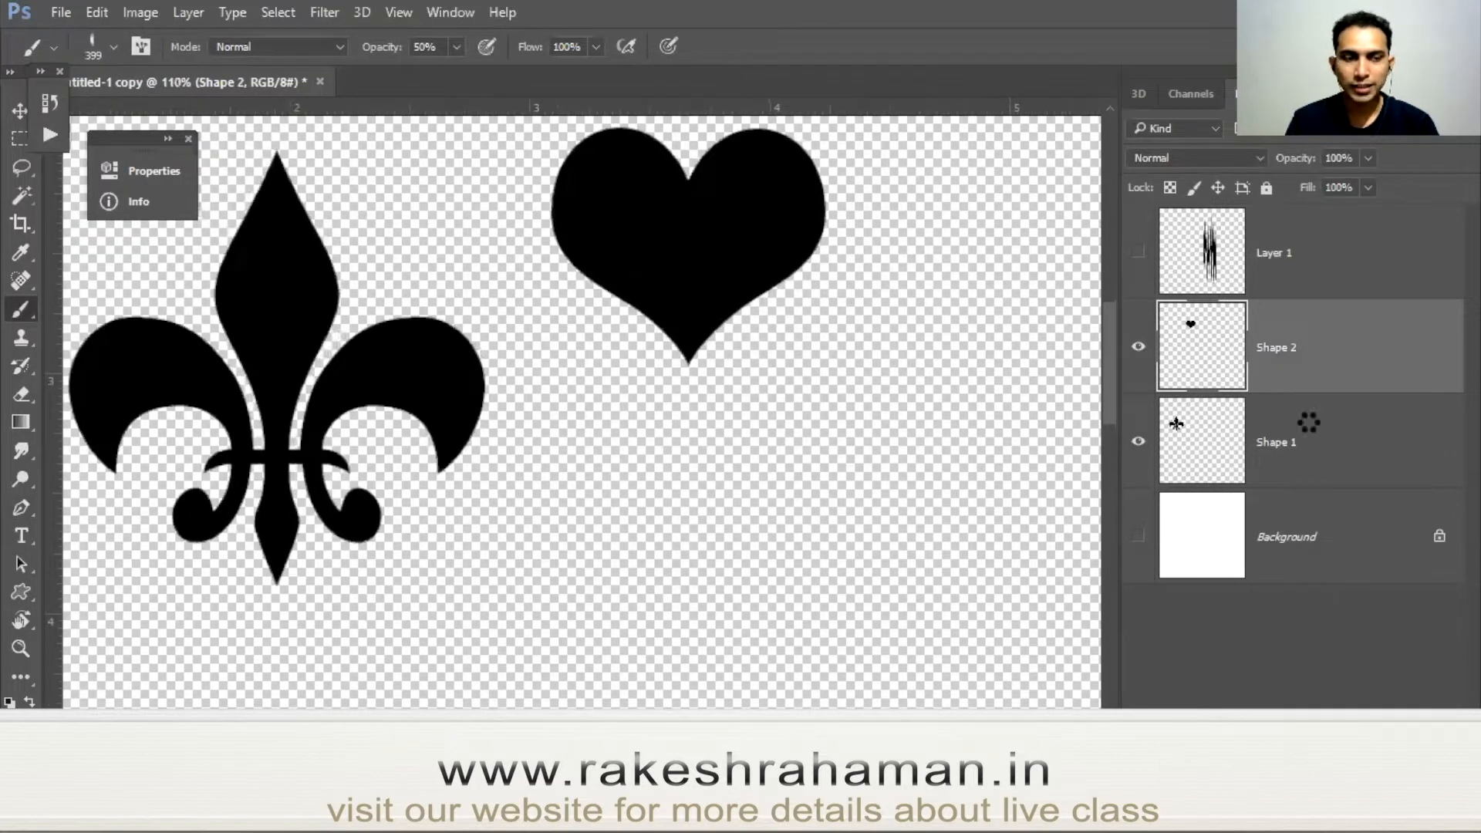
drag(710, 396, 652, 385)
drag(745, 315, 777, 371)
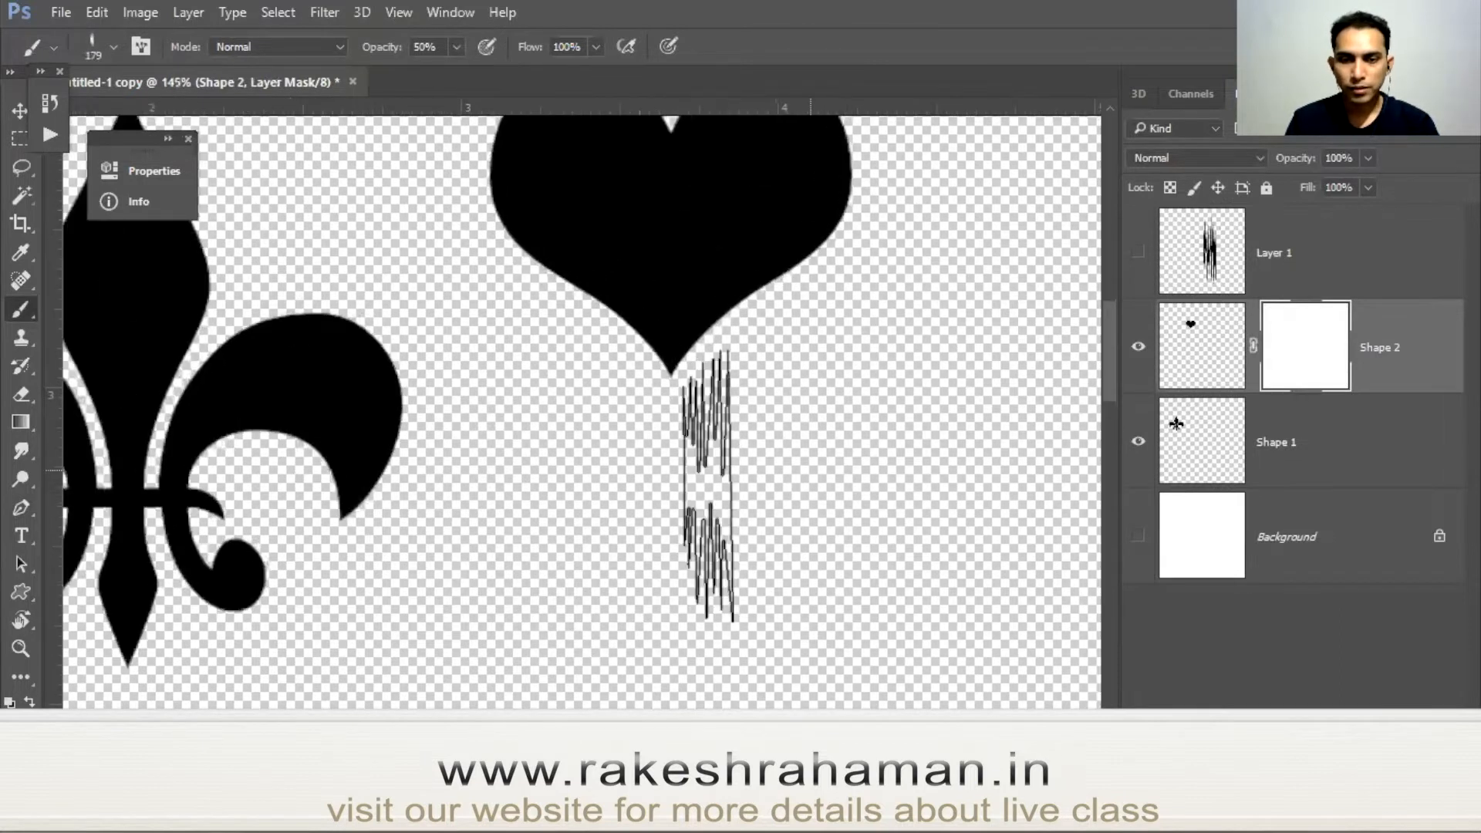
Try brushing spikes into the mask at the heart's lower tip, and undo the strokes.
drag(691, 464, 723, 458)
click(733, 450)
key(ctrl+z)
key(ctrl+z)
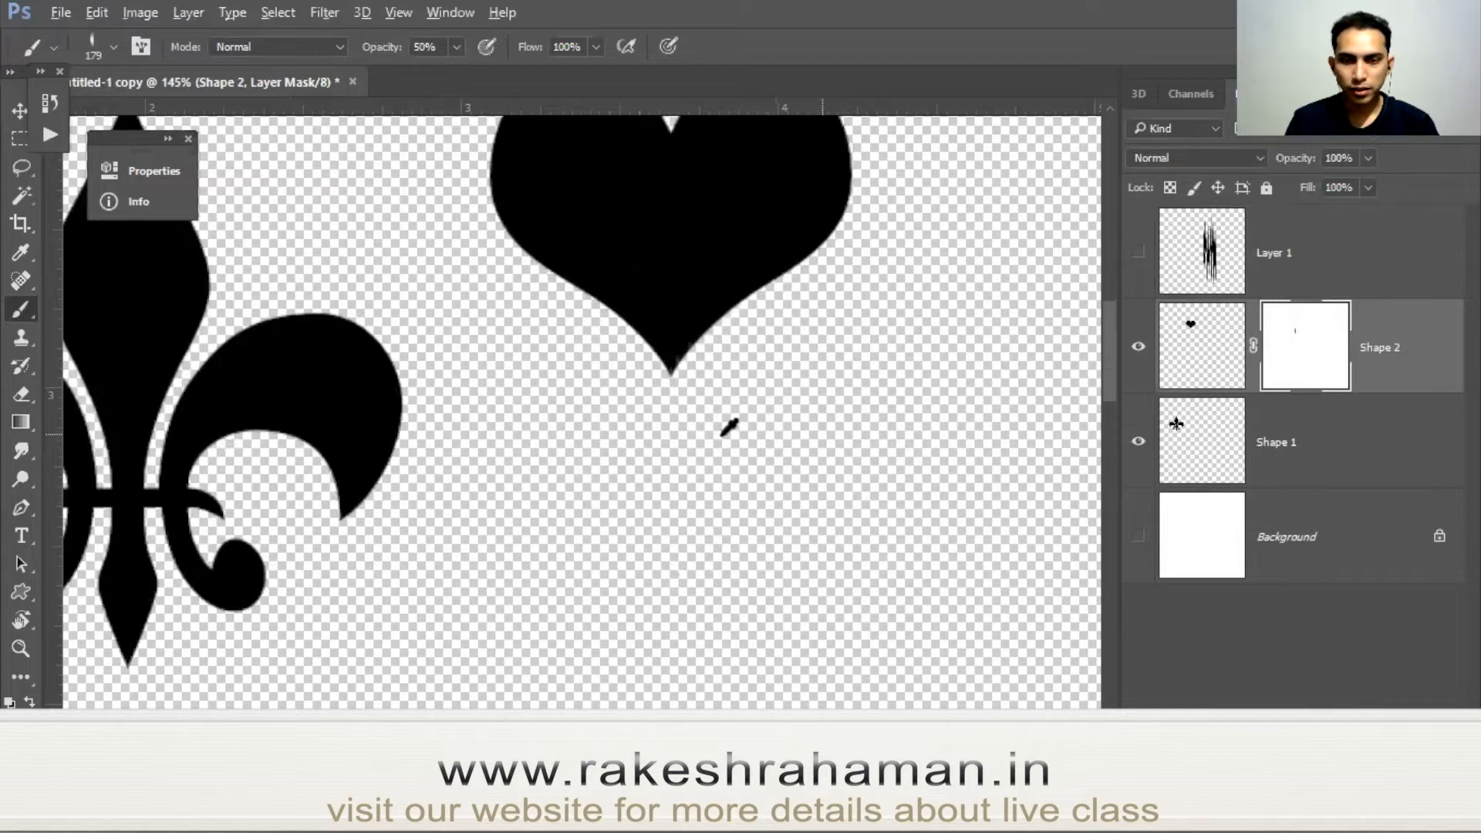
Paint the heart's mask with the spike brush at 170 px and 50% opacity to fray its lower, side and upper edges.
click(772, 450)
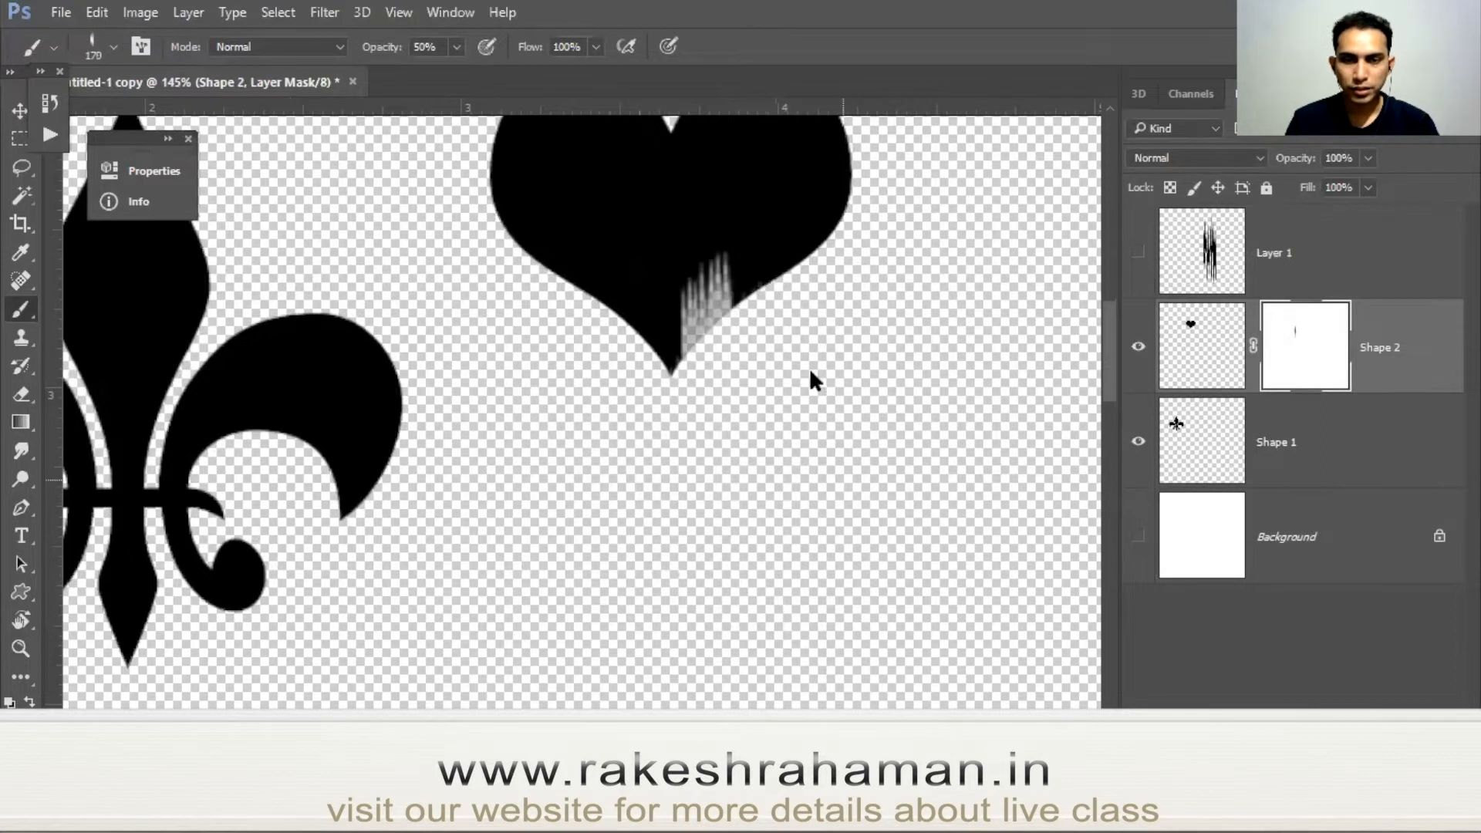
drag(808, 367, 831, 372)
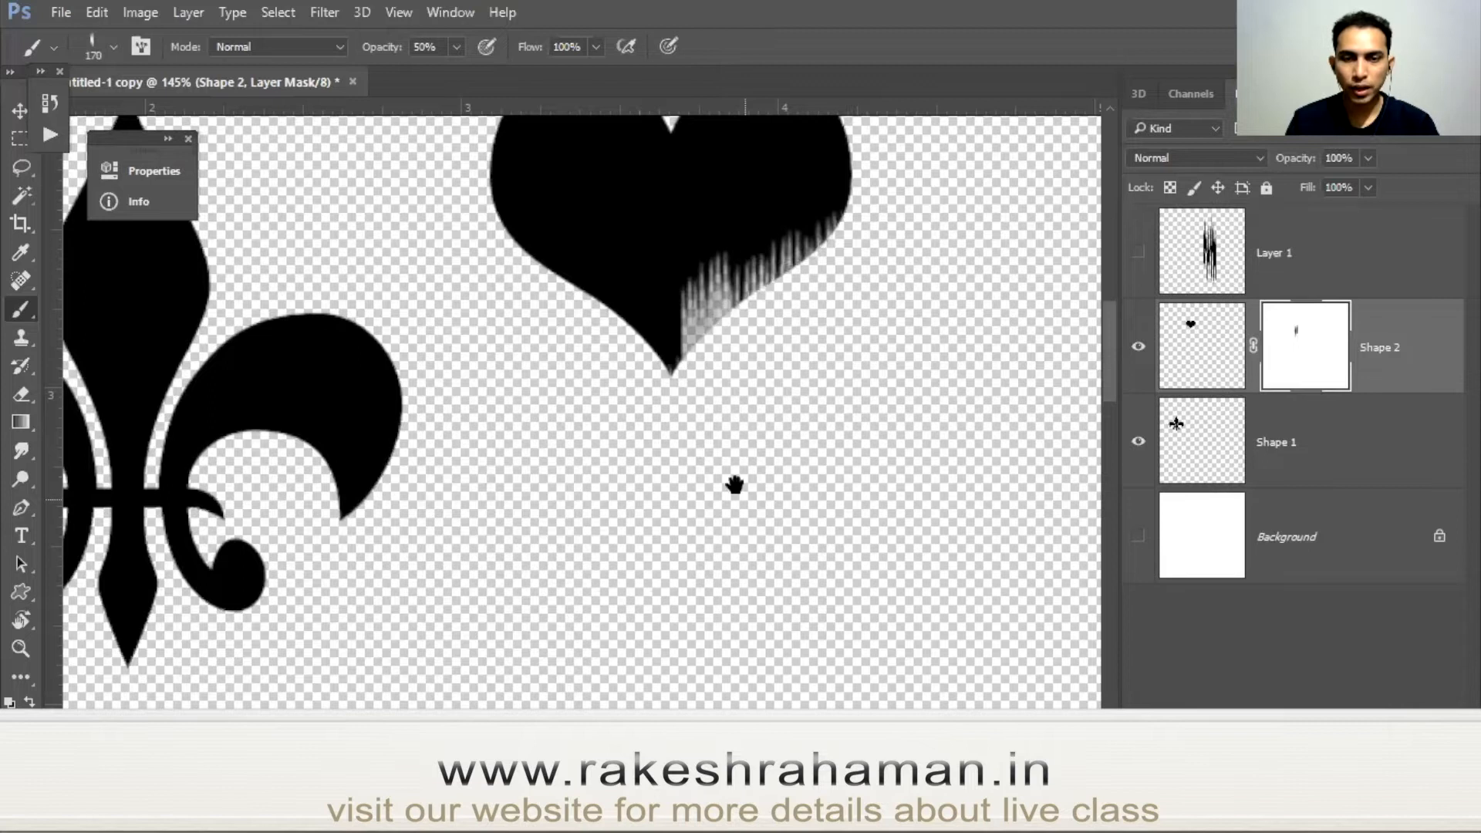
scroll(820, 473, up, 3)
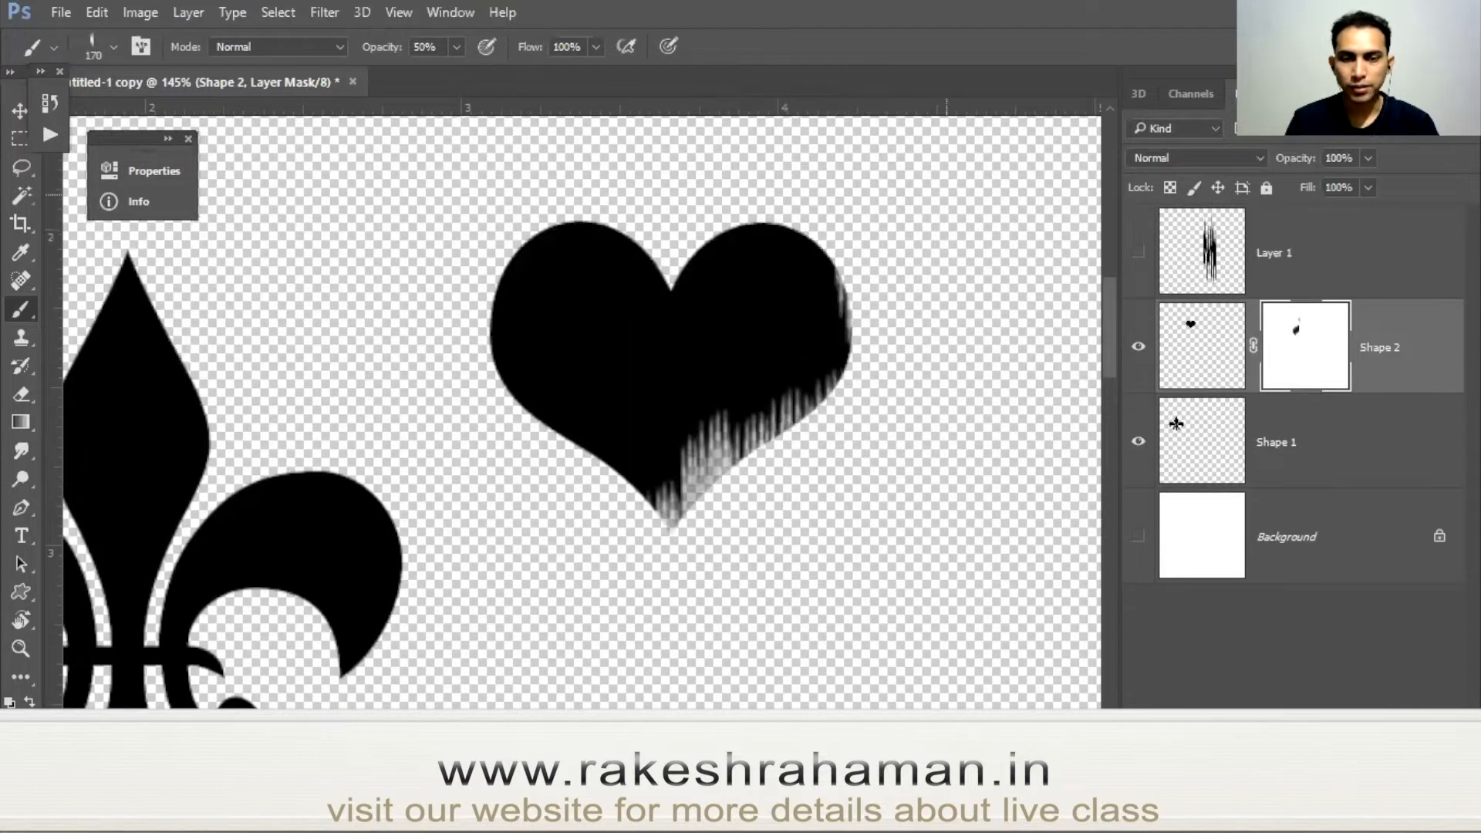
scroll(802, 401, up, 5)
mouse_move(785, 373)
mouse_down()
mouse_move(746, 337)
mouse_move(701, 369)
mouse_move(685, 343)
mouse_move(685, 386)
mouse_up()
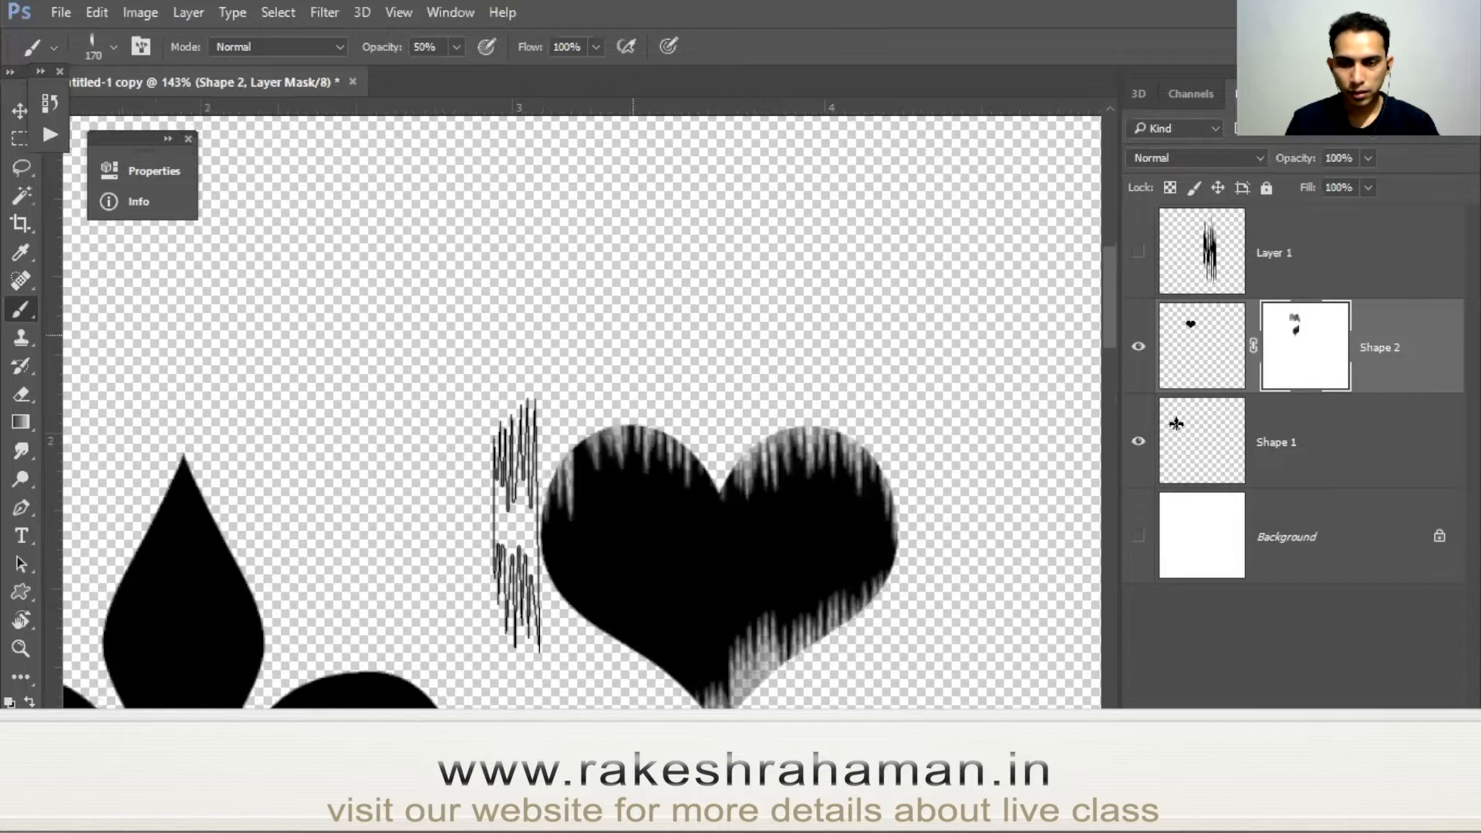
scroll(557, 347, down, 6)
mouse_move(555, 343)
mouse_down()
mouse_move(570, 405)
mouse_move(662, 428)
mouse_up()
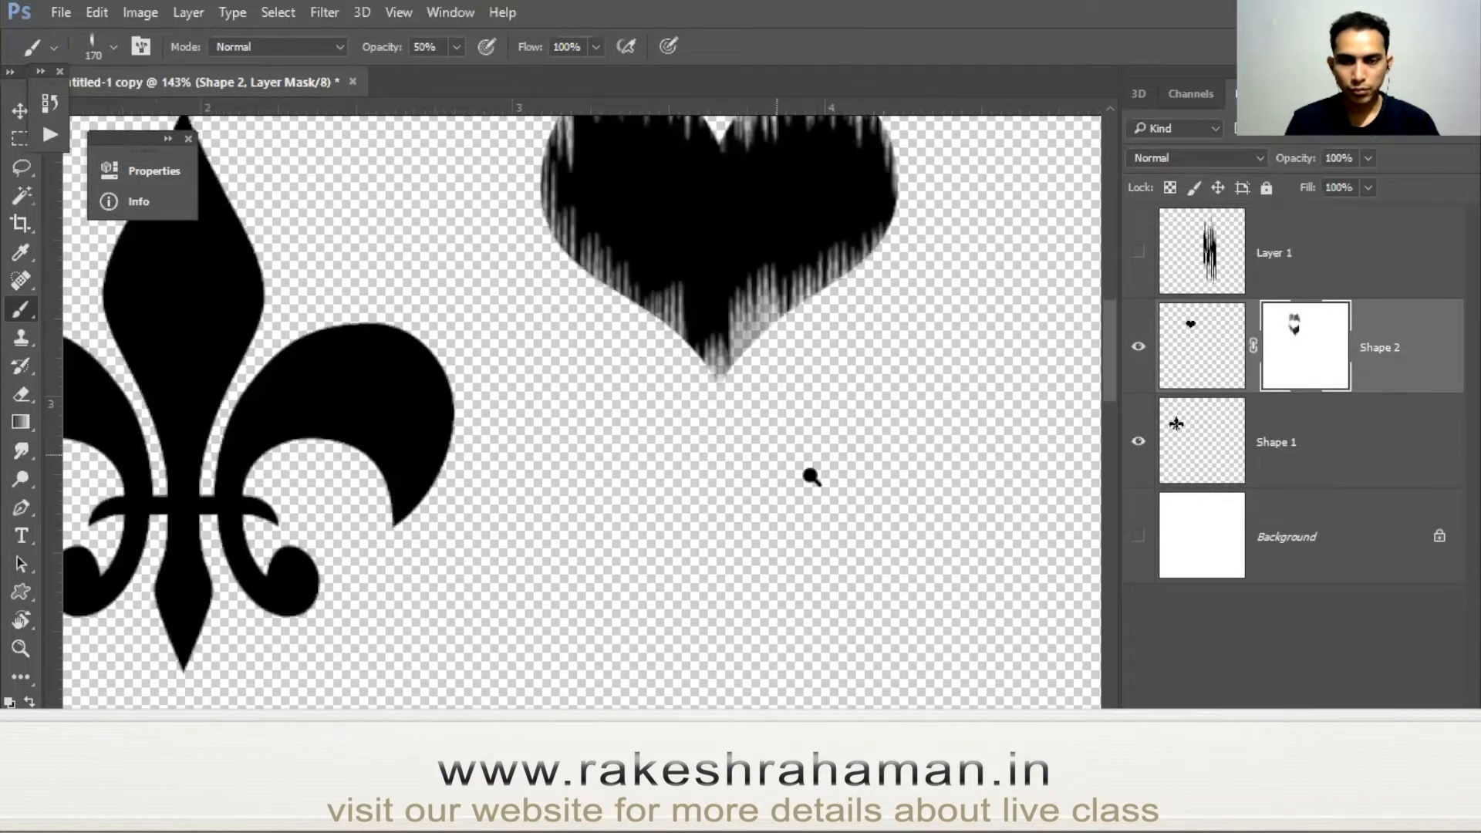
Set the spike brush tip's angle to 179° in the brush settings.
scroll(810, 478, down, 2)
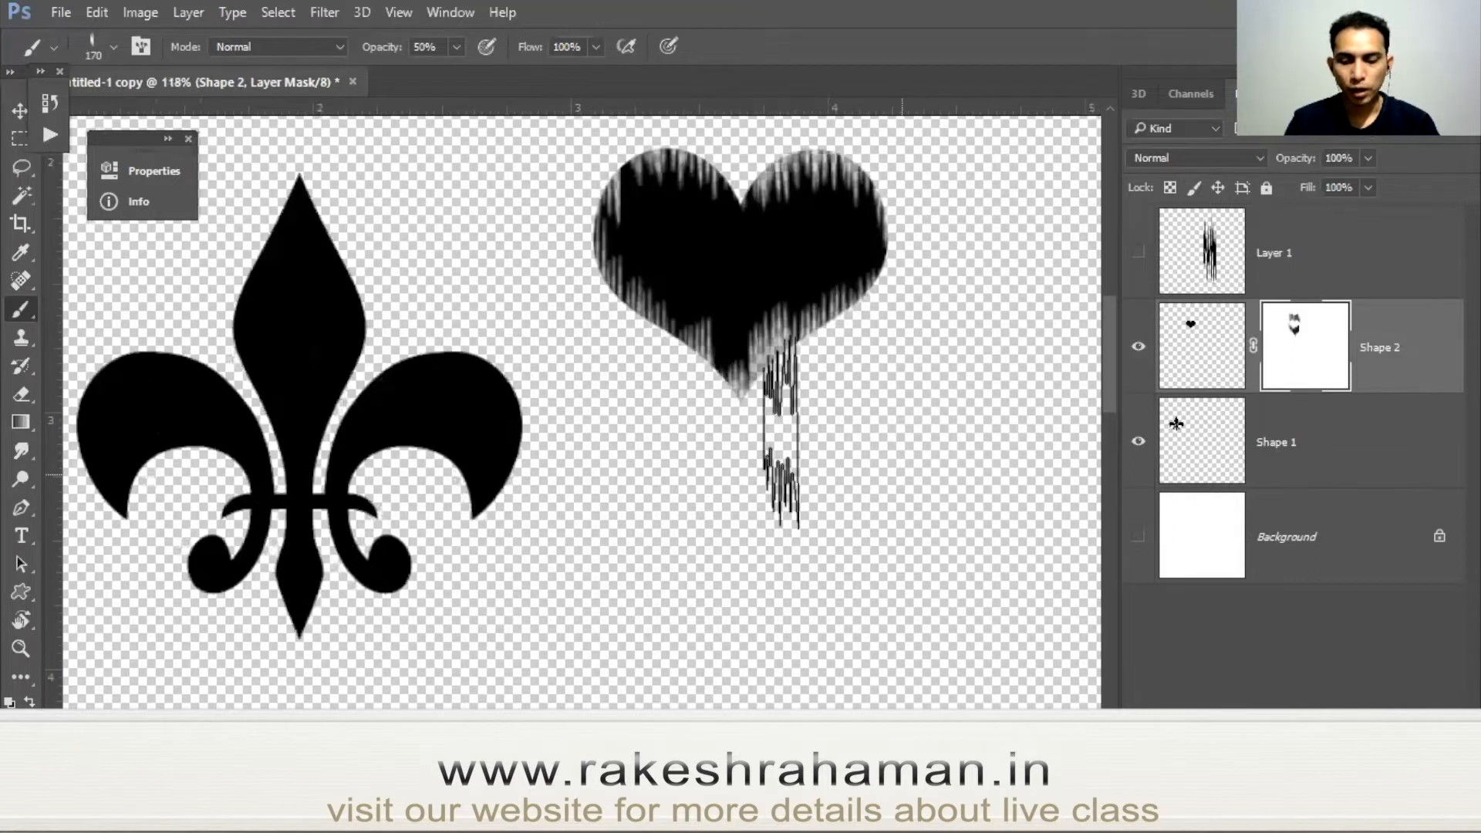
scroll(783, 432, down, 1)
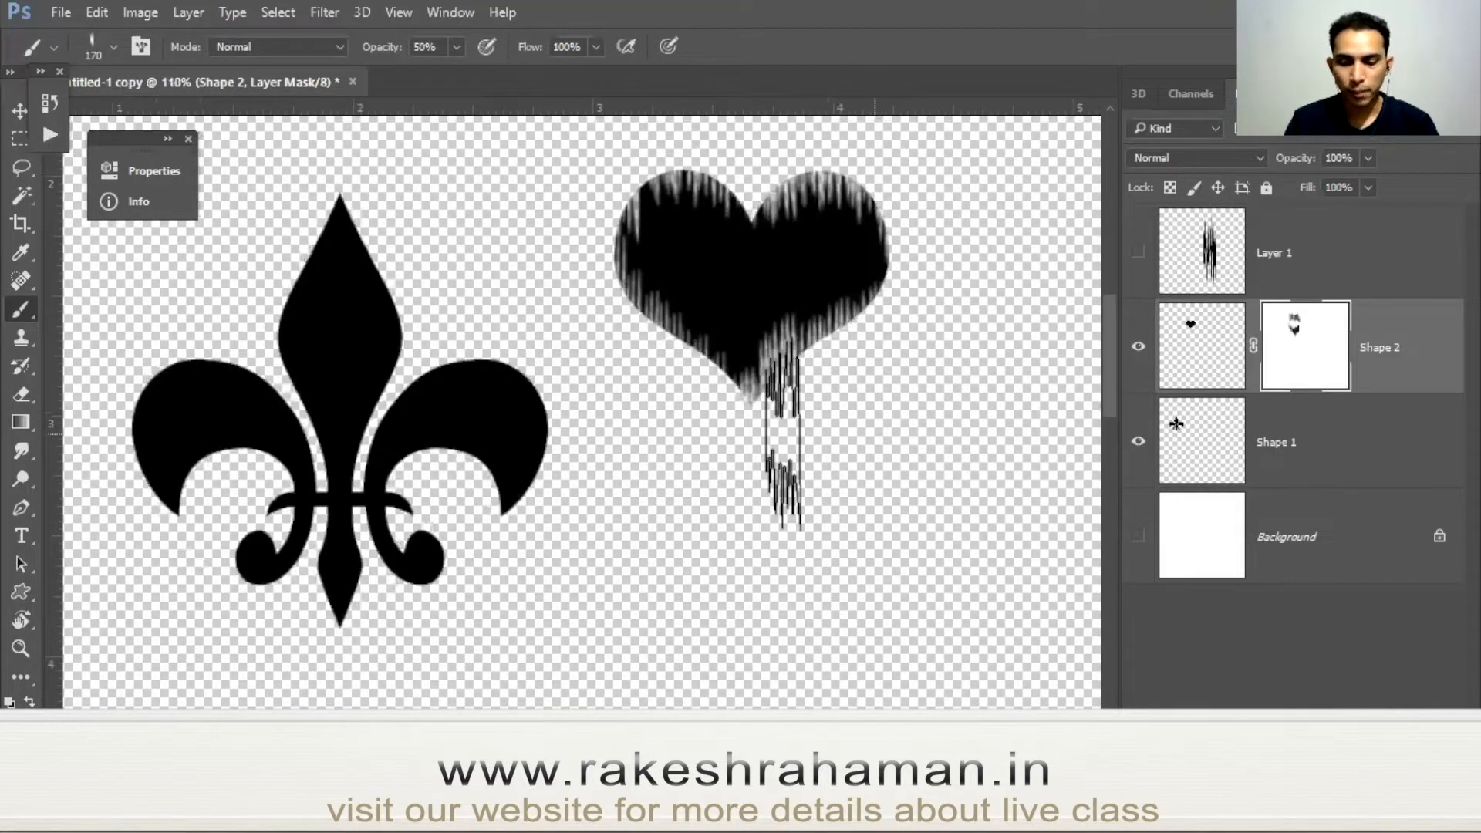
key(F5)
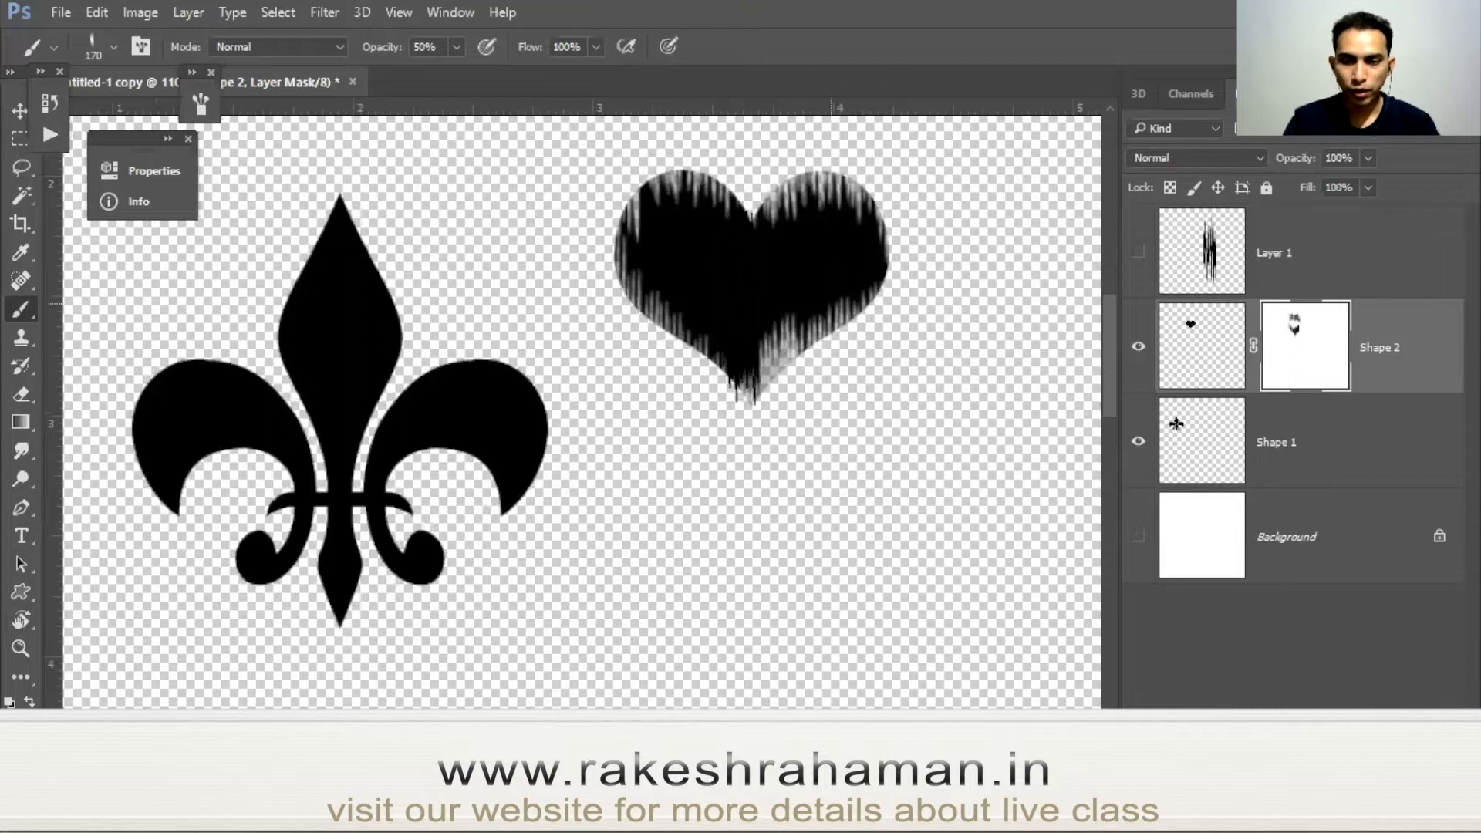
key(F5)
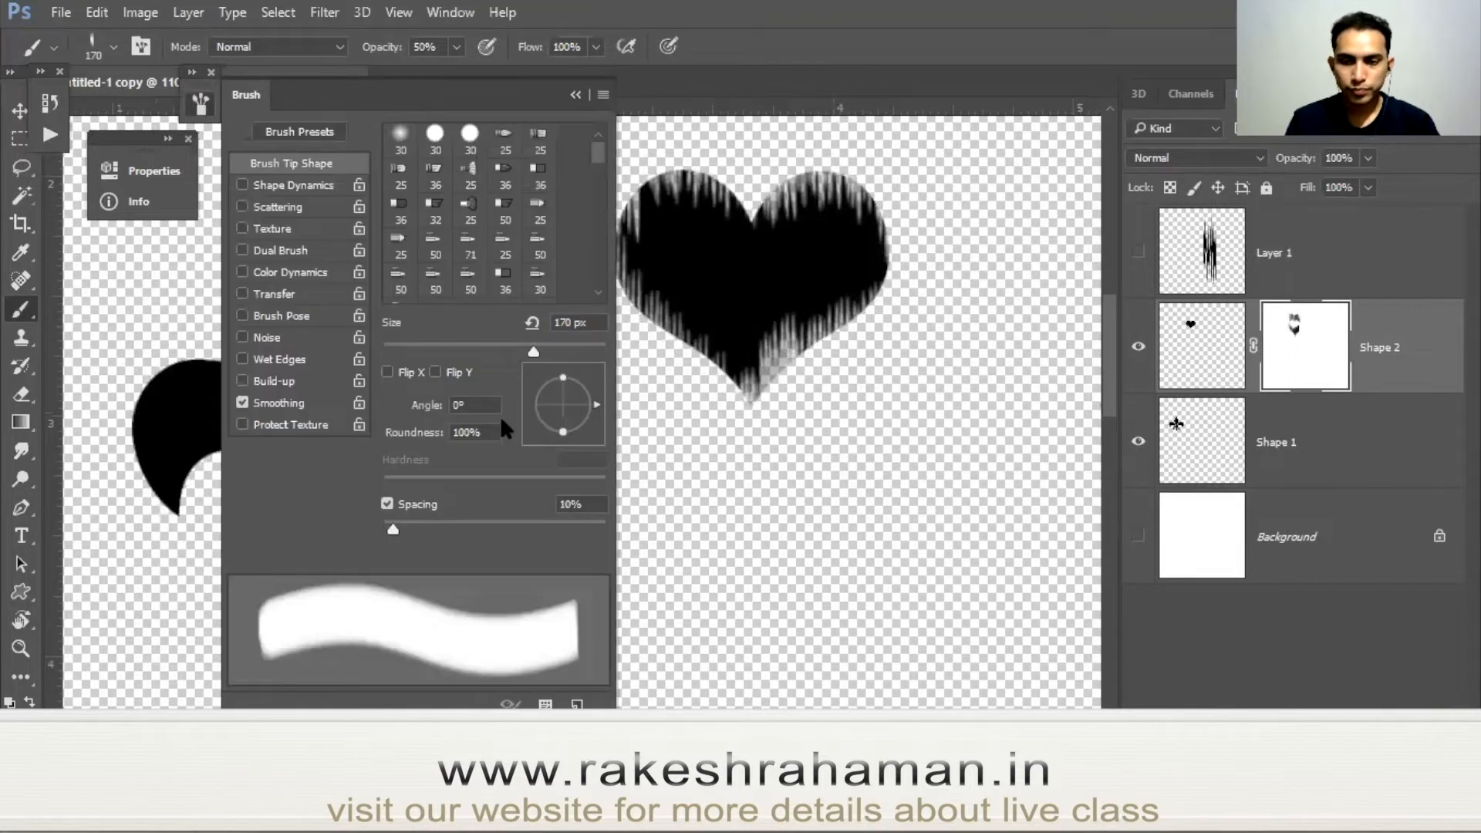
click(533, 403)
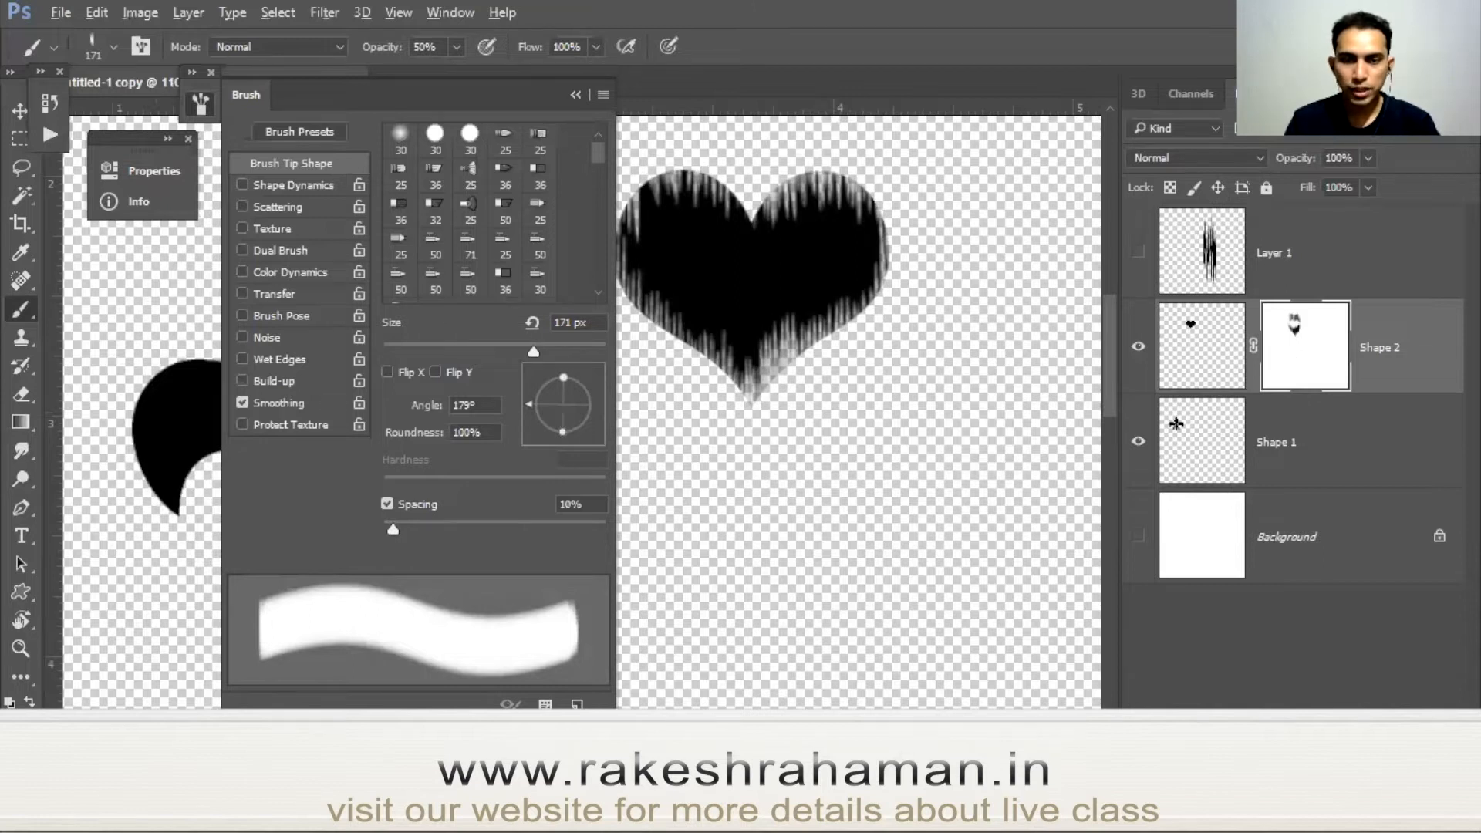
Apply a Threshold adjustment at level 241 to the heart's layer mask to harden its frayed edges.
key(alt+i)
key(j)
key(t)
drag(778, 208, 450, 227)
drag(369, 392, 485, 389)
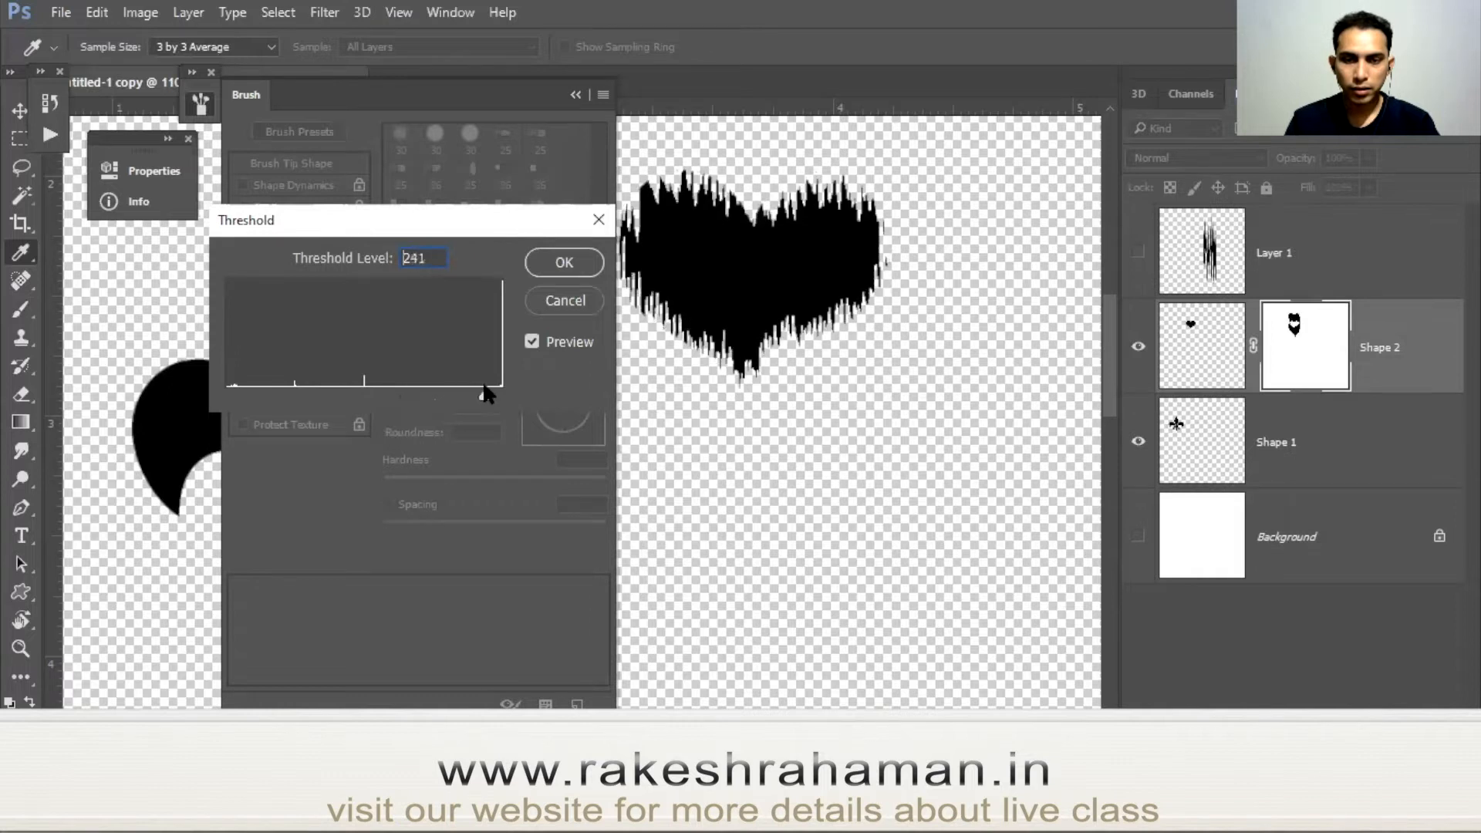
click(588, 271)
Select the heart's Shape 2 layer instead of its mask and stretch the heart vertically to 132% height.
click(1214, 346)
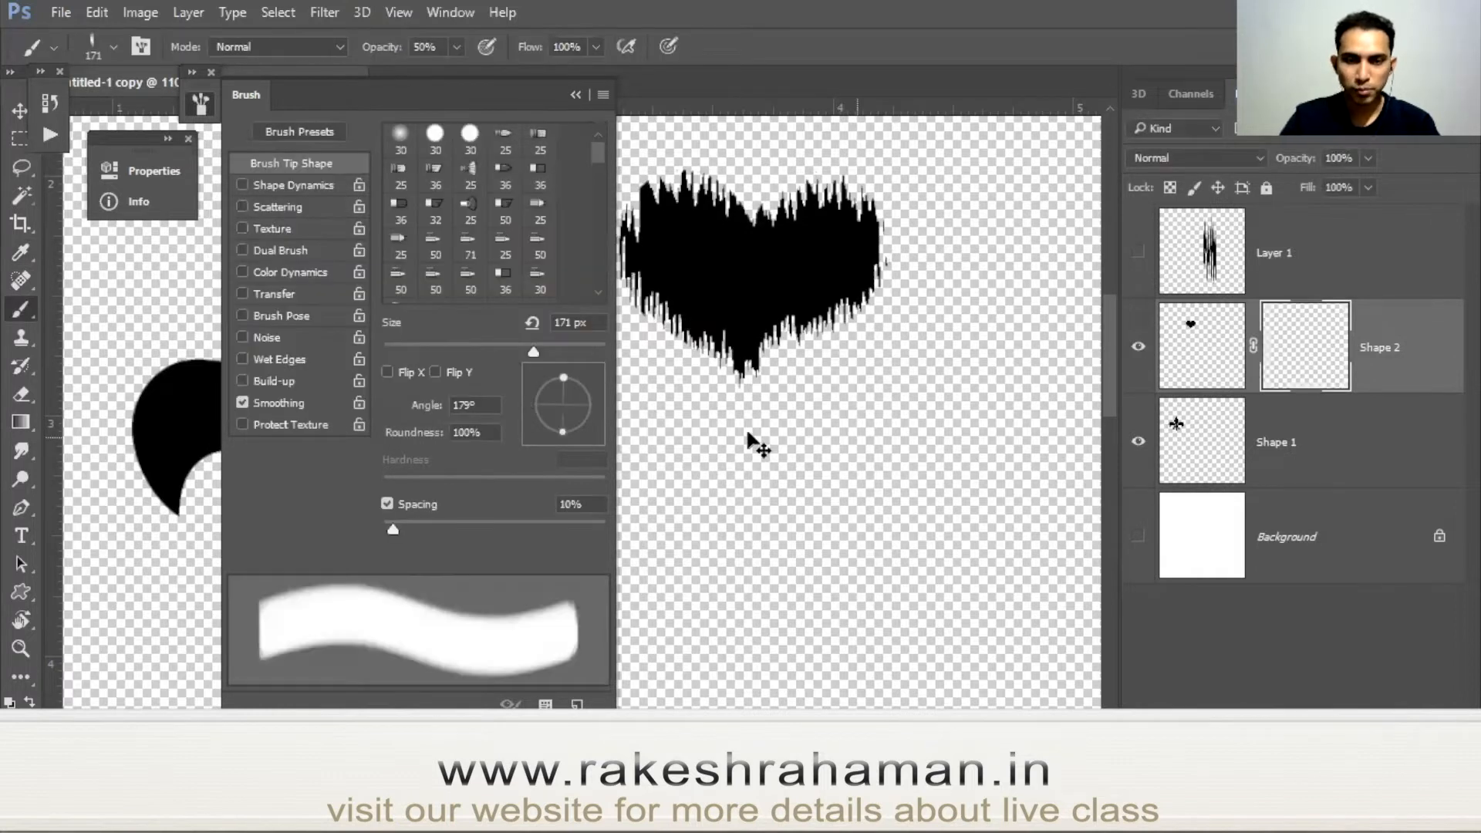
key(ctrl+t)
drag(752, 416, 755, 454)
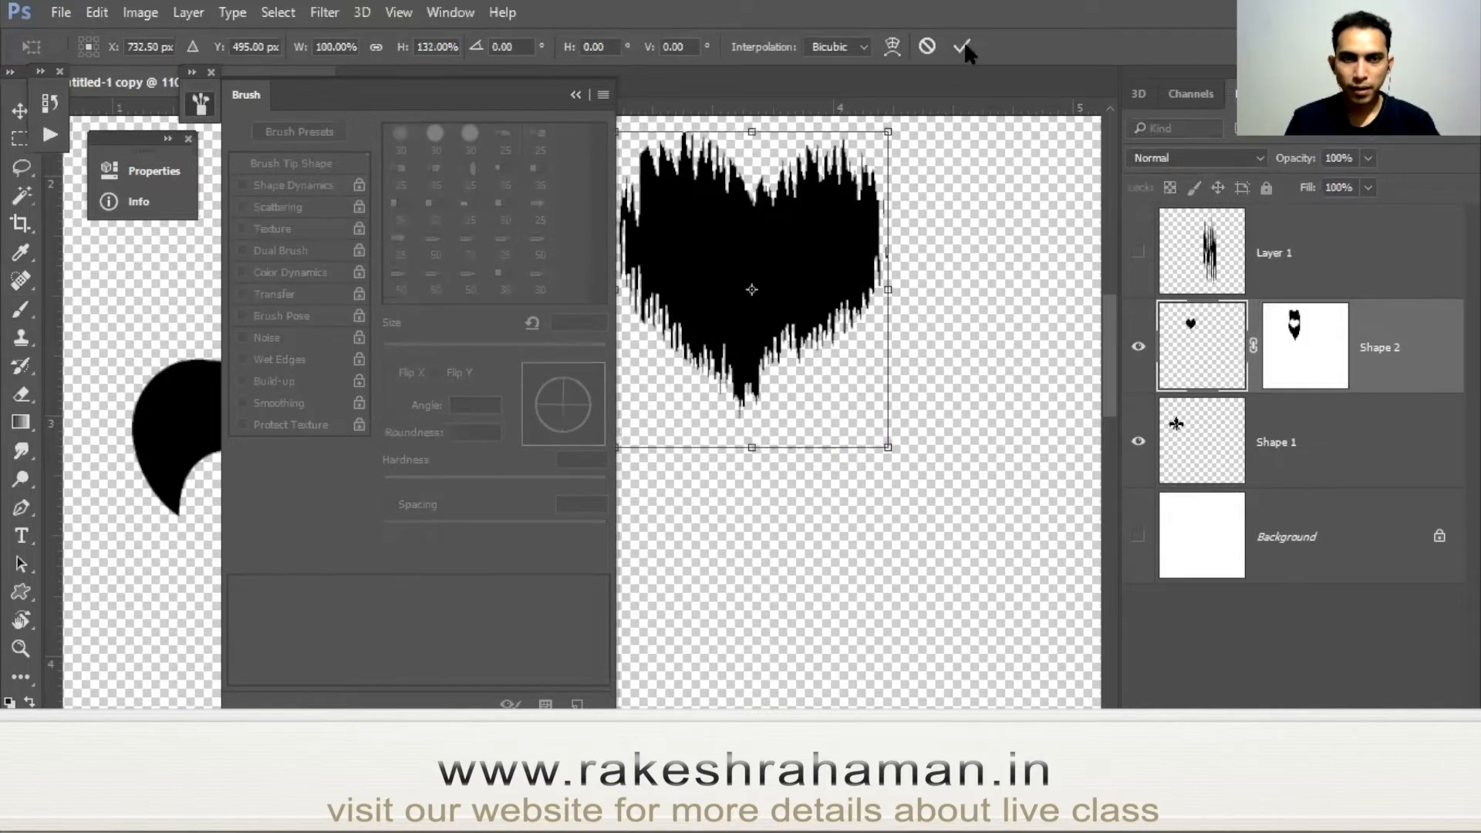
key(Return)
key(b)
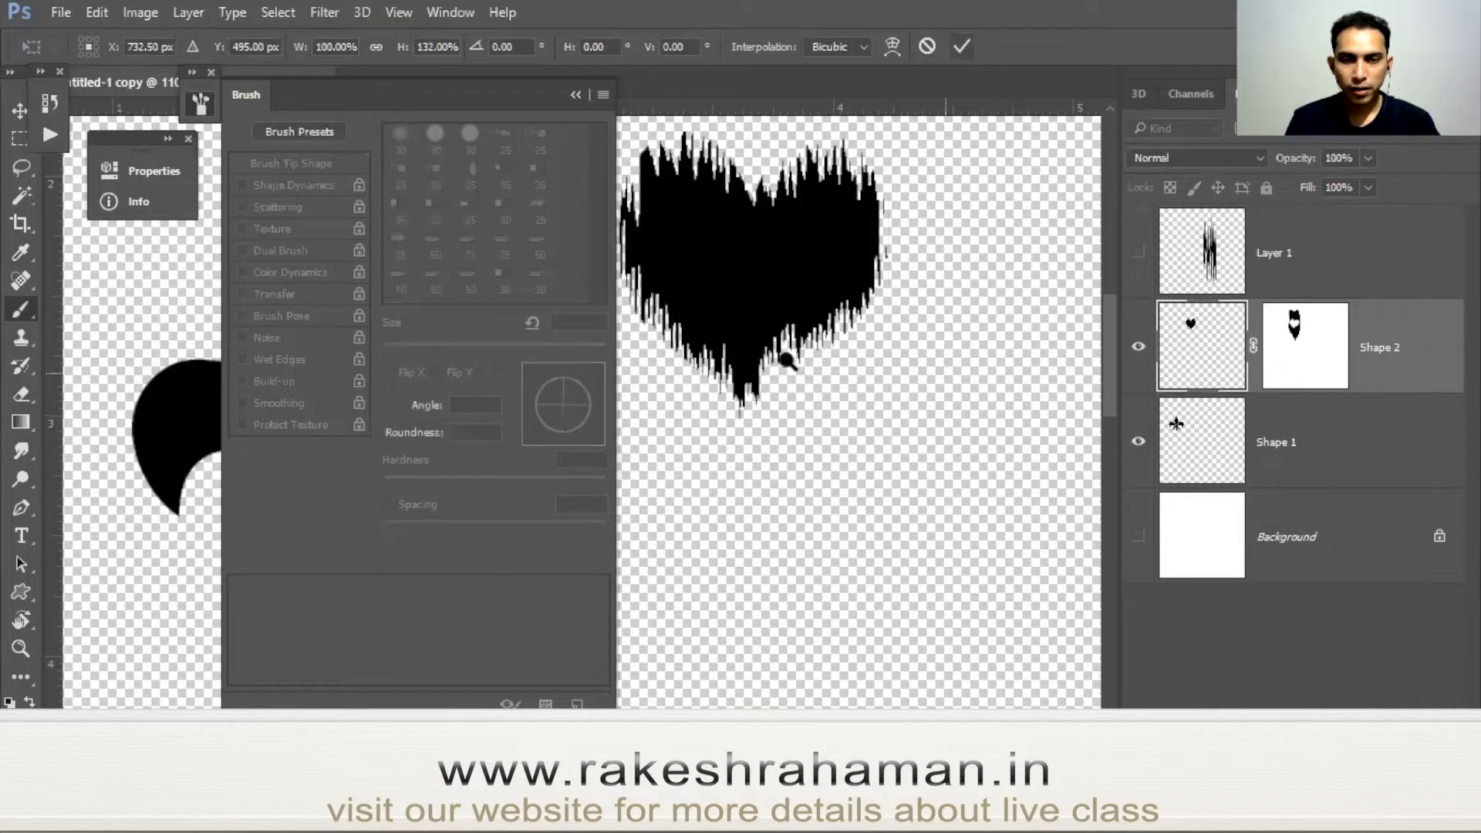
Add a new blank layer above the heart's Shape 2 layer.
drag(839, 352, 817, 496)
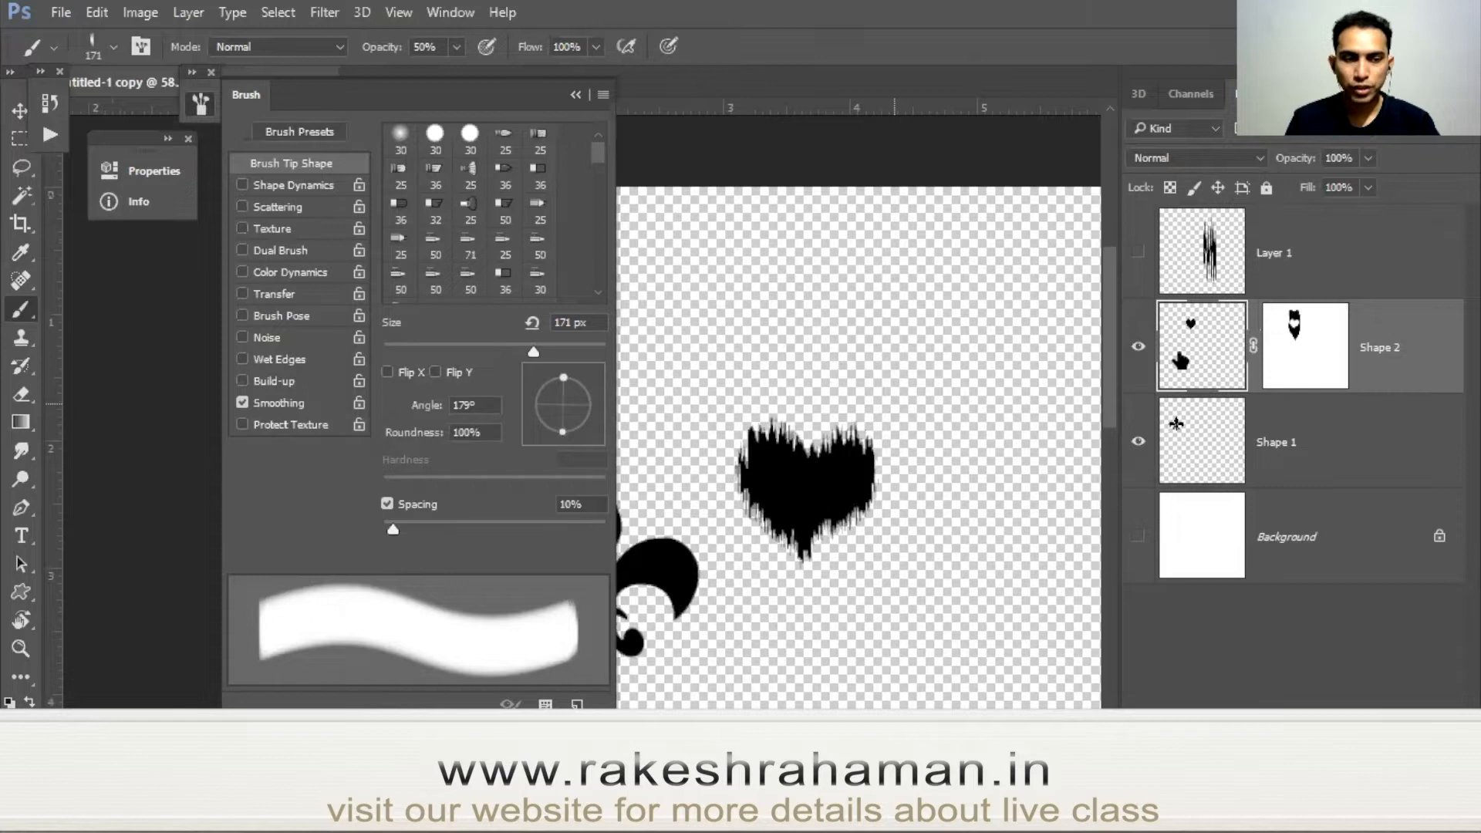
scroll(1201, 345, up, 1)
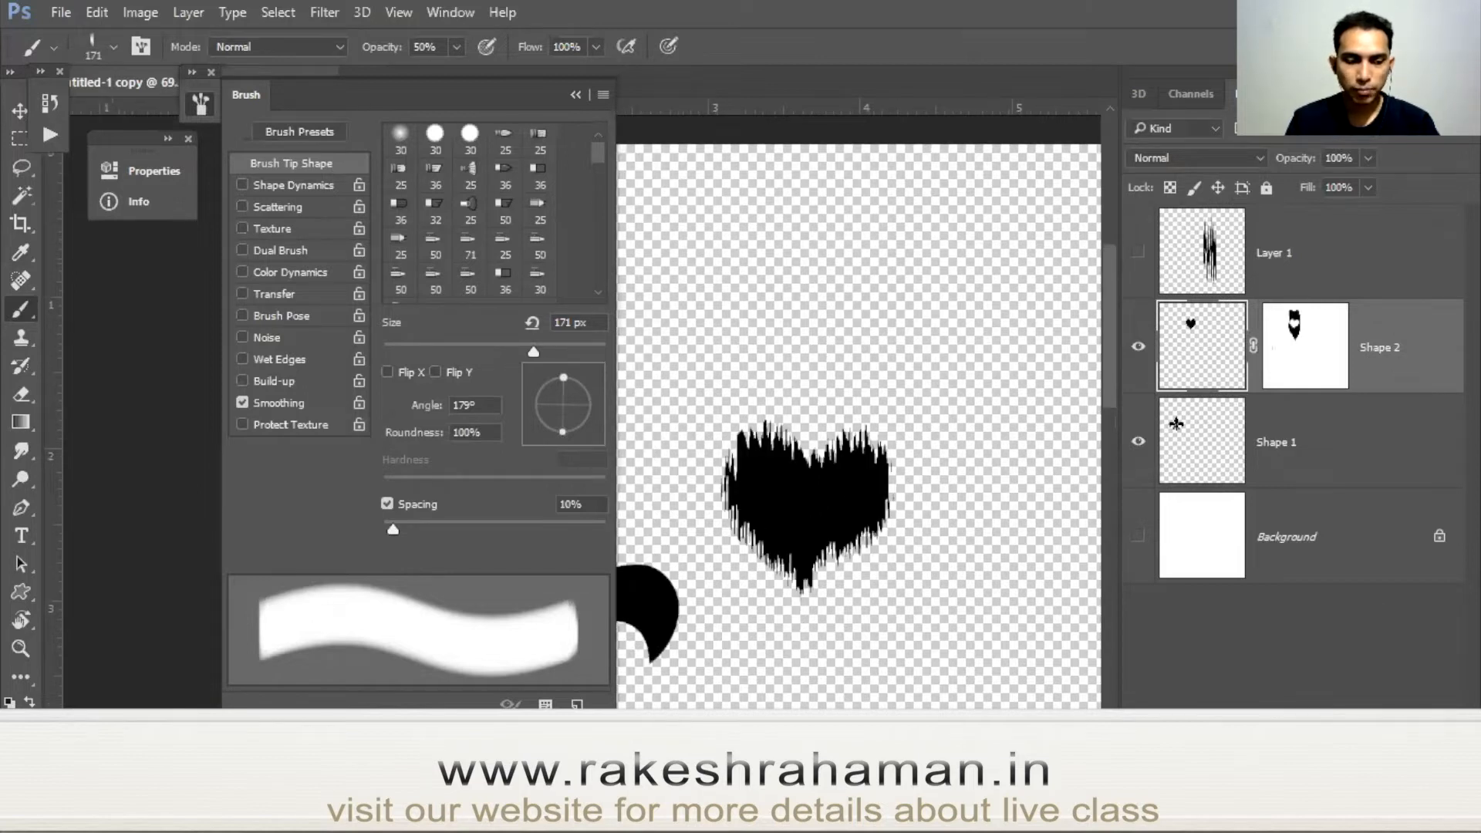
key(ctrl+shift+alt+n)
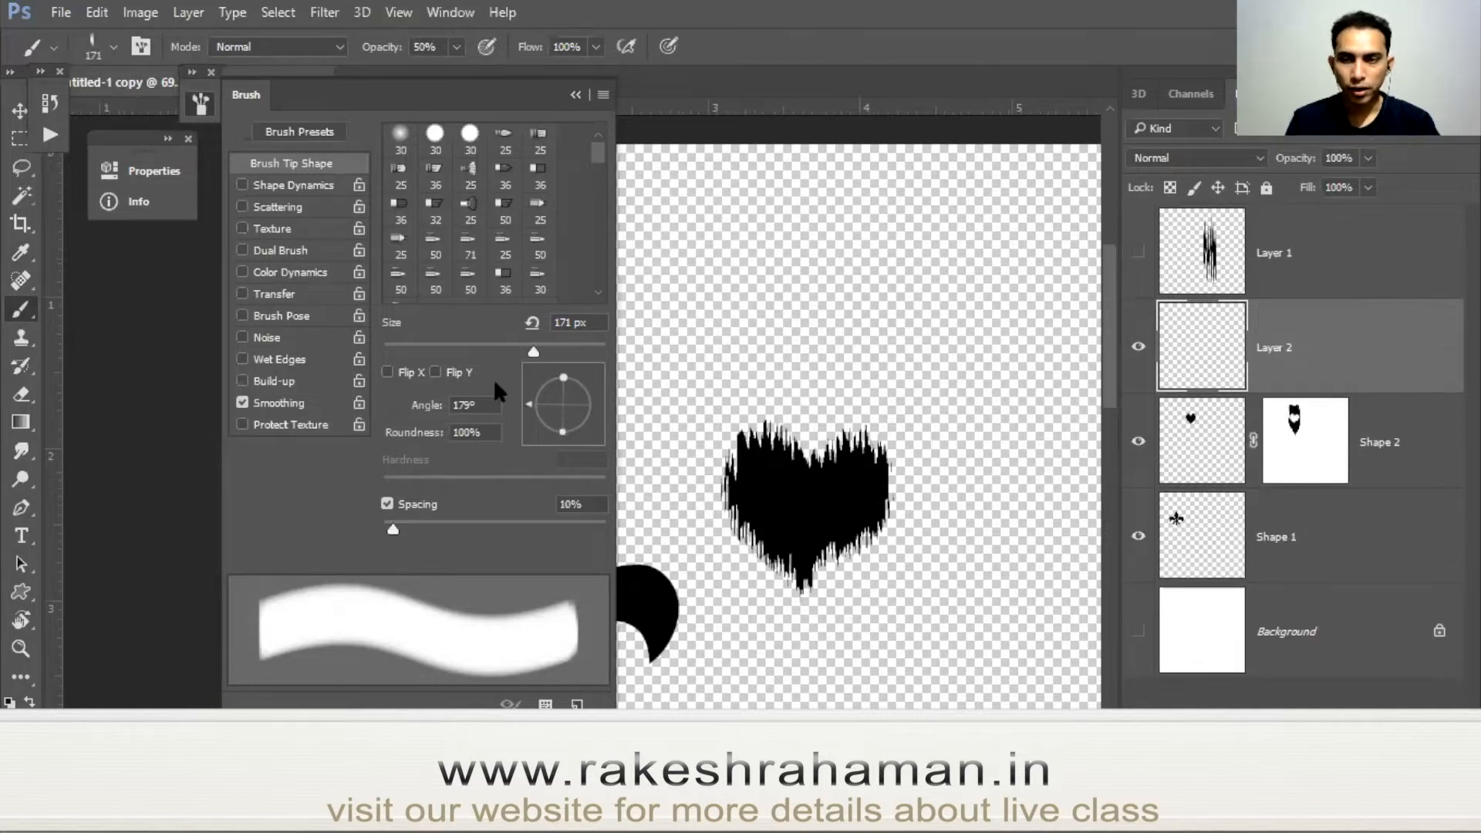
Look through the Pencil and Brush tip lists for the sampled spike tip.
key(shift+b)
scroll(441, 293, down, 5)
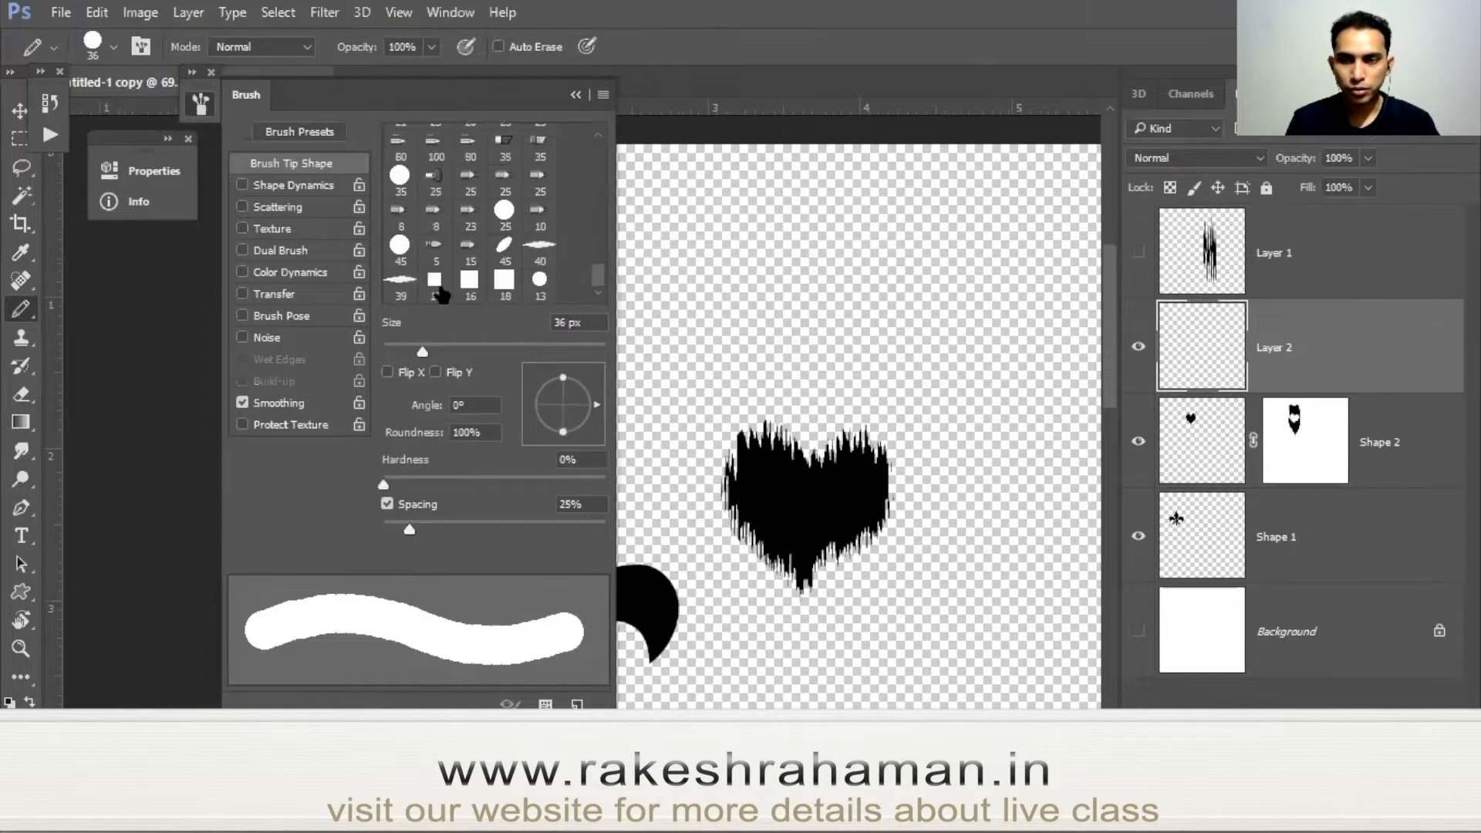
click(403, 282)
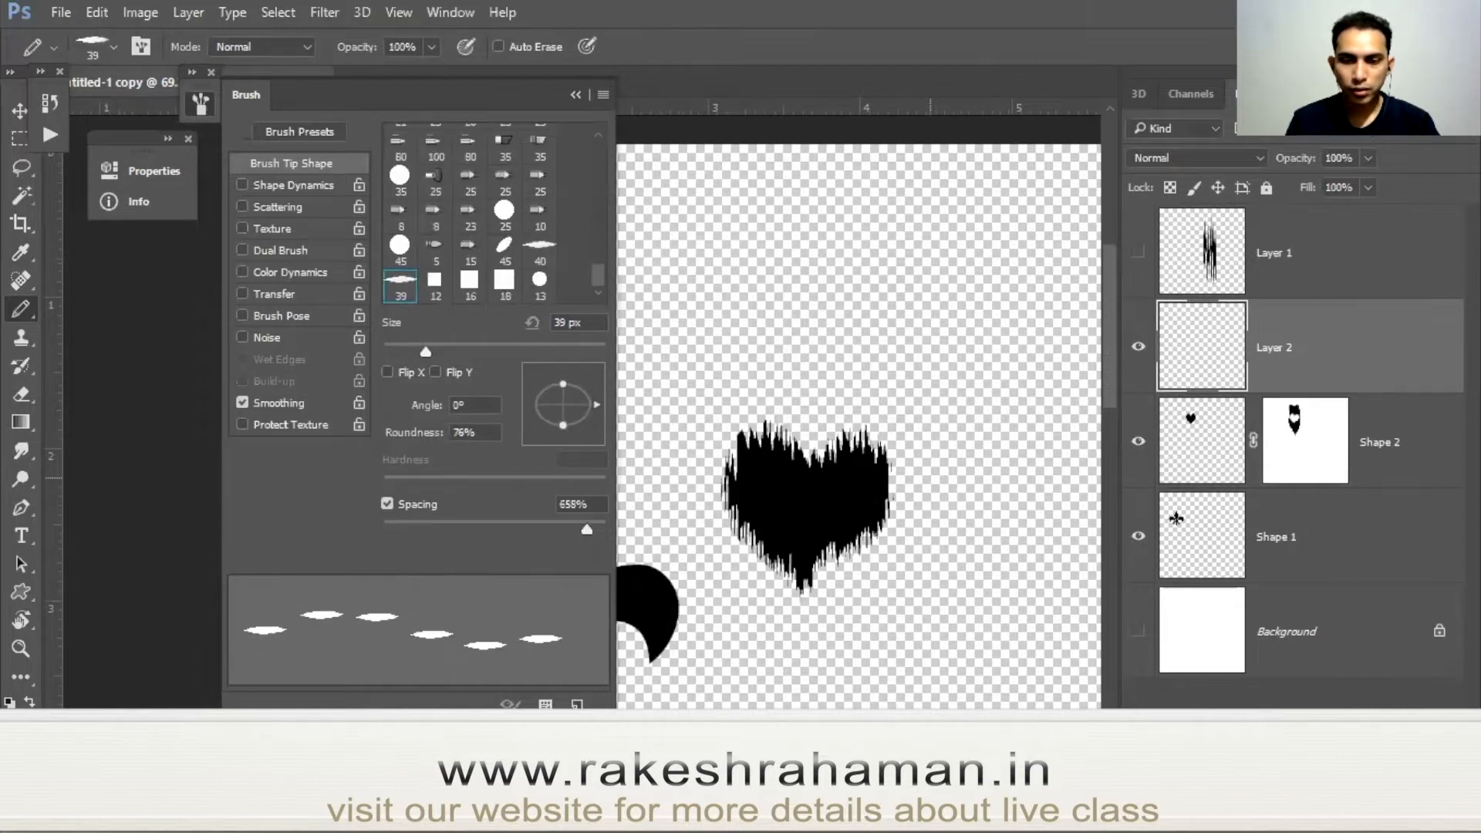
scroll(595, 261, up, 6)
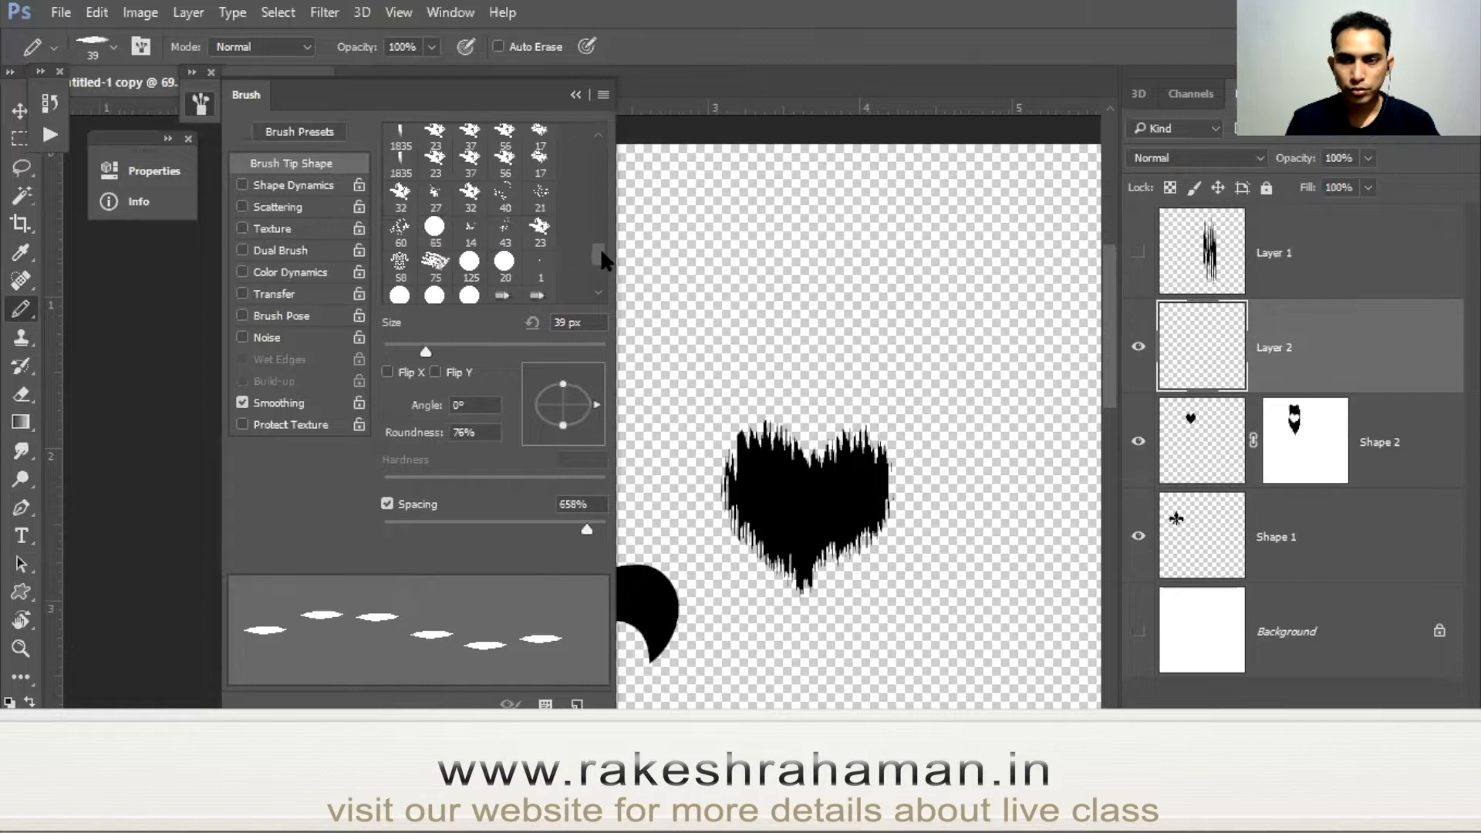
drag(615, 246, 617, 144)
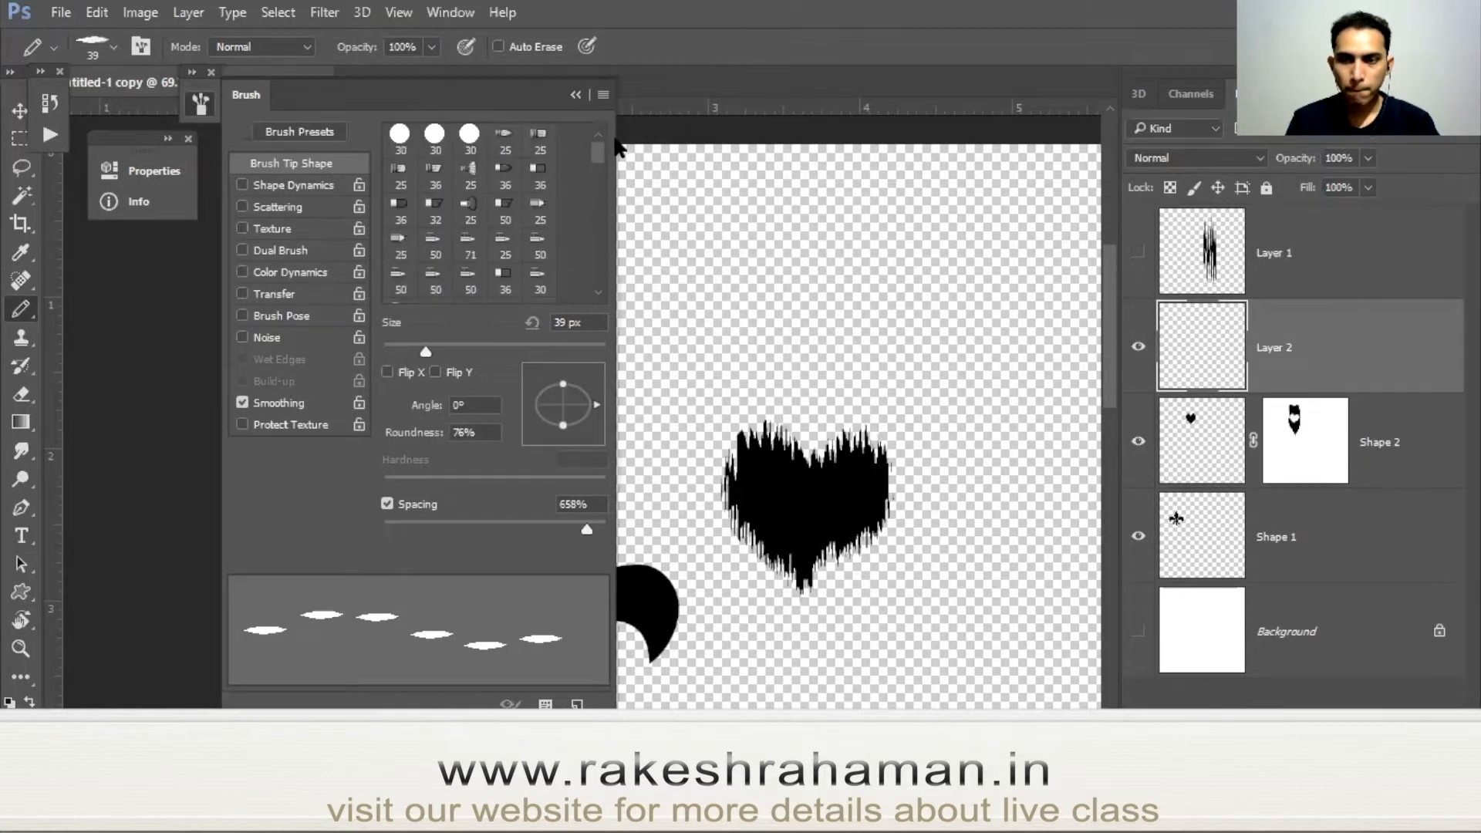
right_click(22, 309)
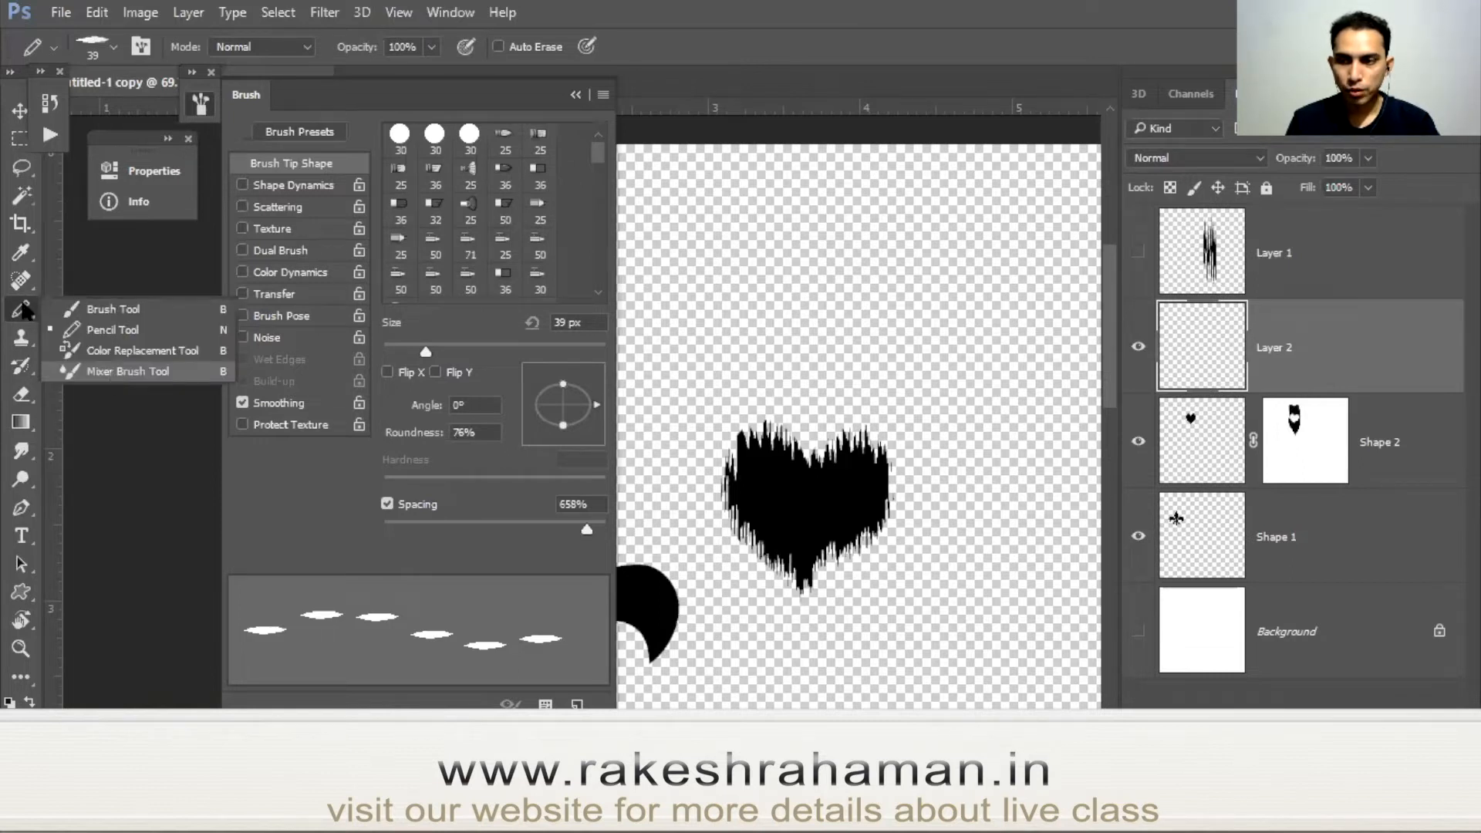
click(113, 309)
drag(597, 152, 605, 266)
scroll(605, 266, down, 3)
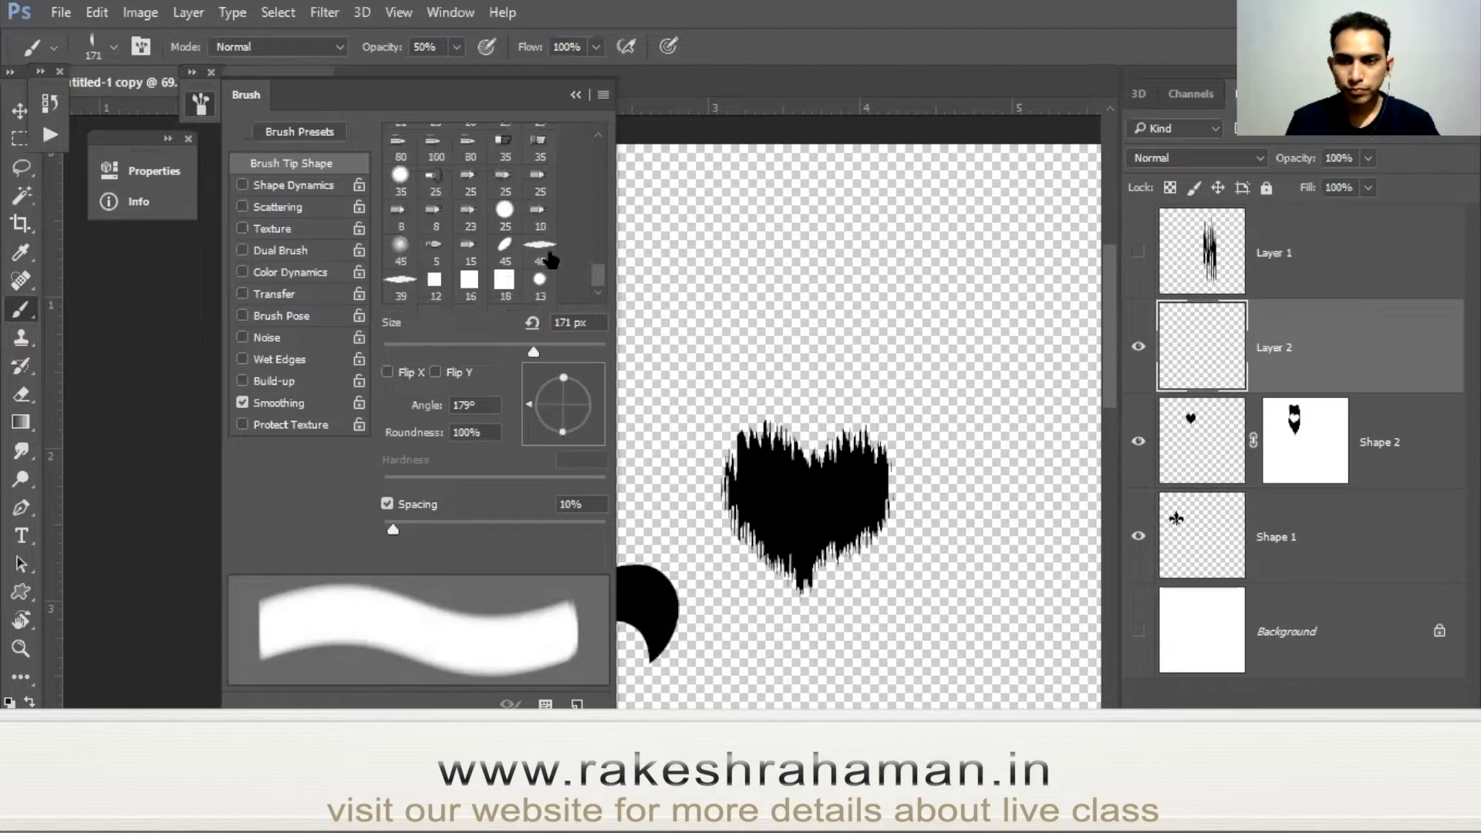
scroll(594, 267, up, 3)
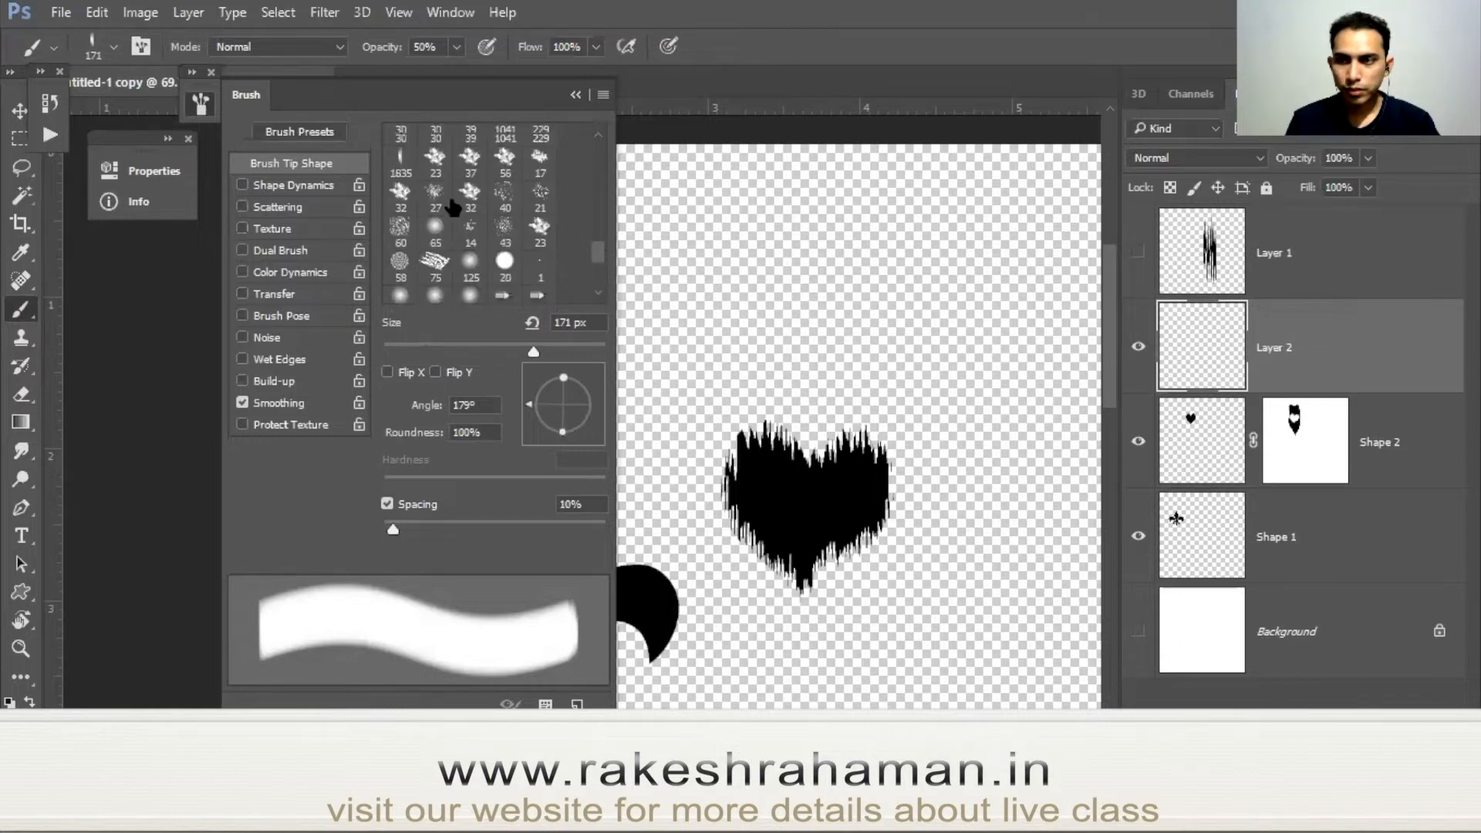
click(112, 48)
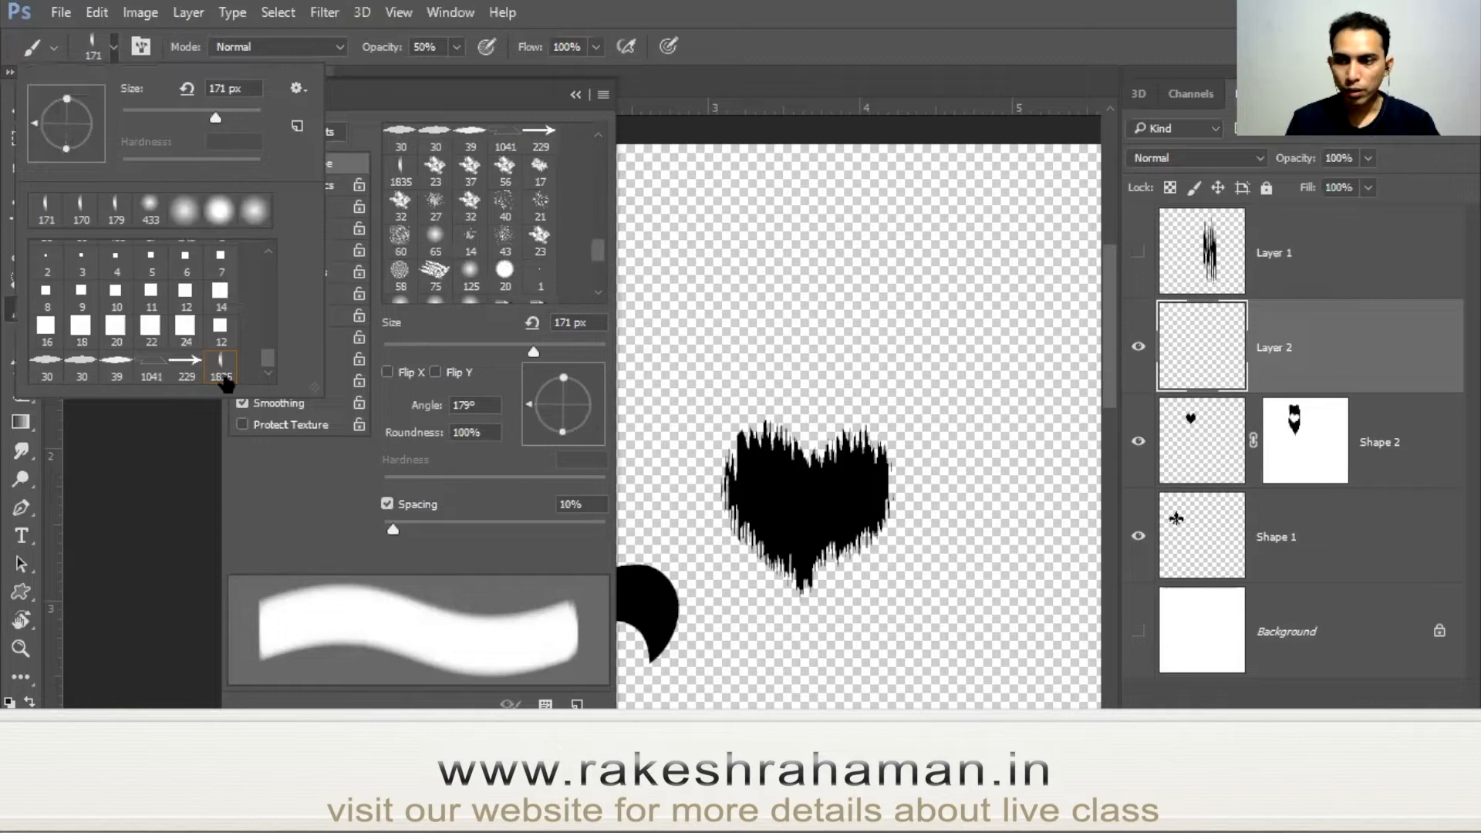
drag(596, 255, 603, 307)
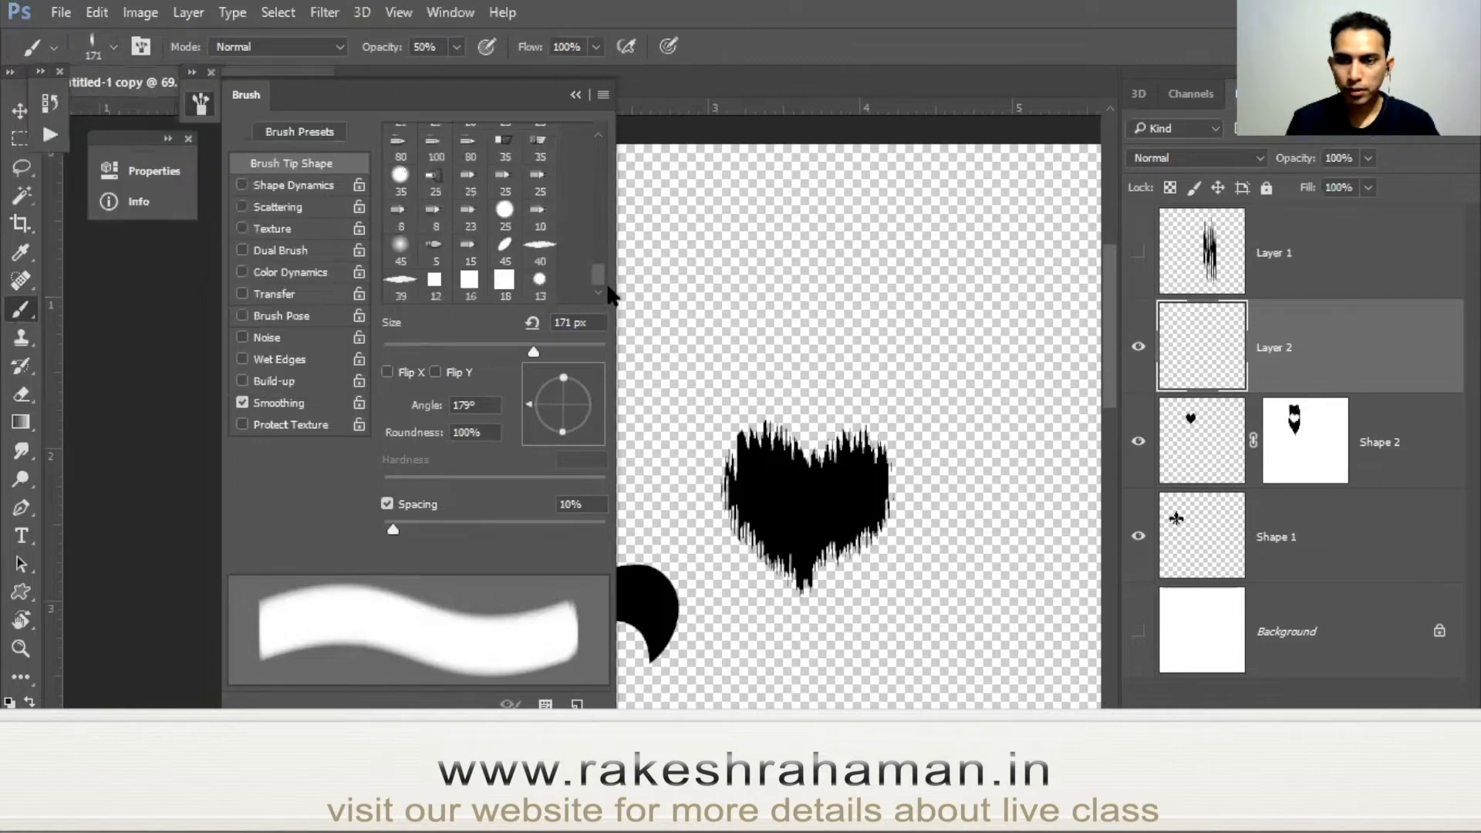
drag(594, 262, 595, 248)
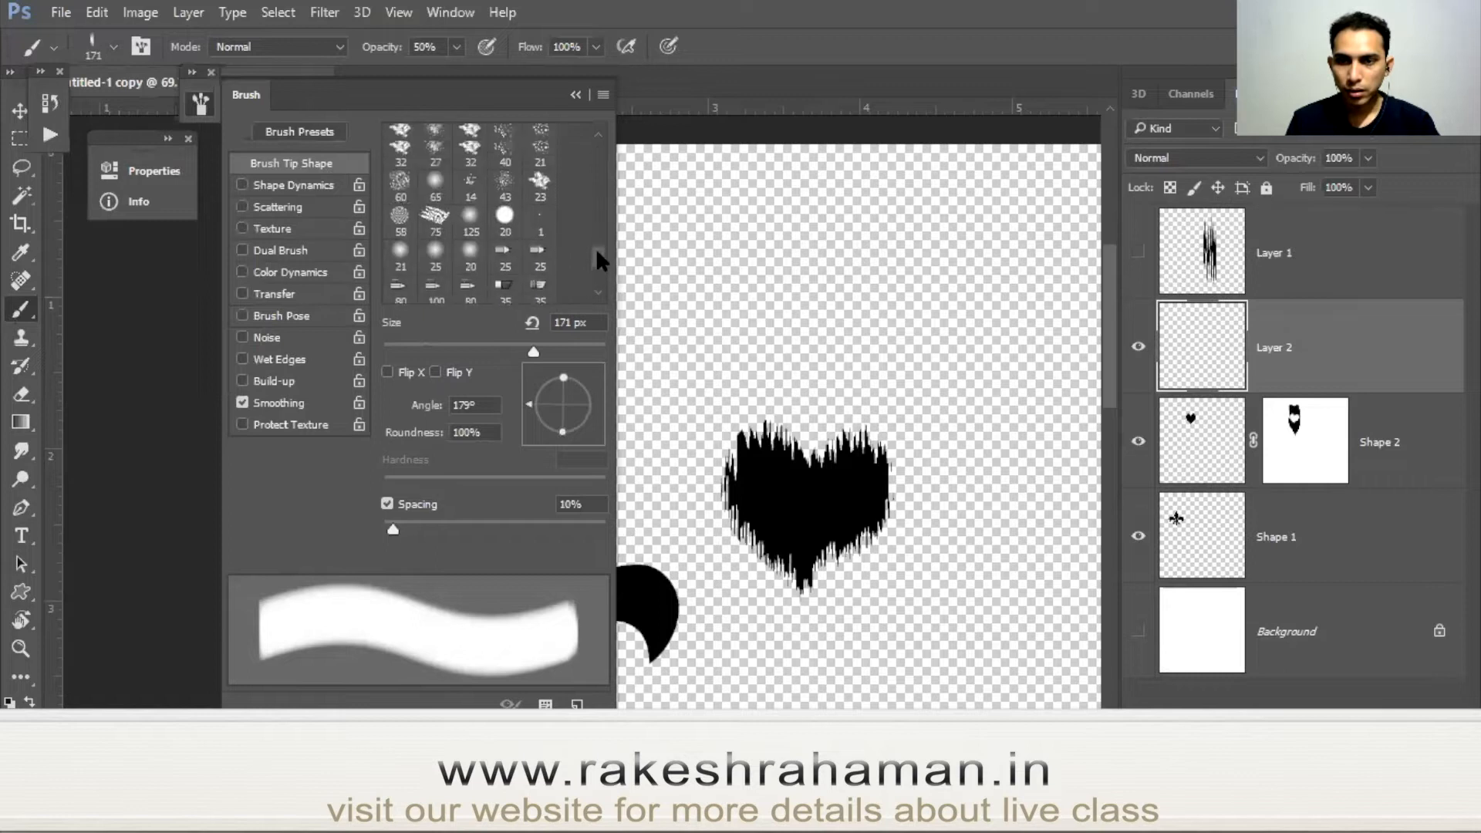
key(F5)
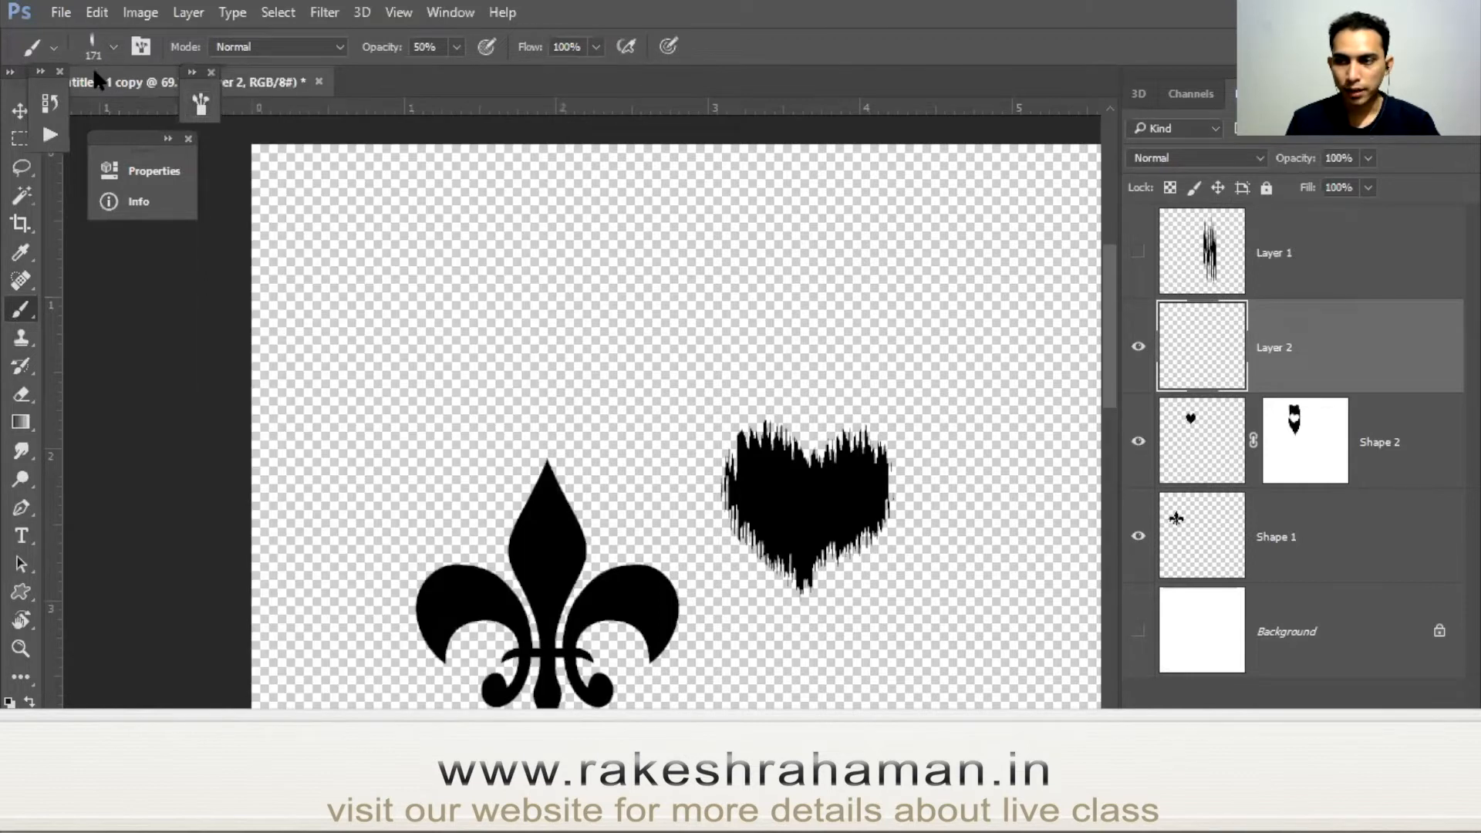
Switch to the Pencil tool with the 1835 px sampled spike tip and reduce its size to 126 px.
right_click(26, 307)
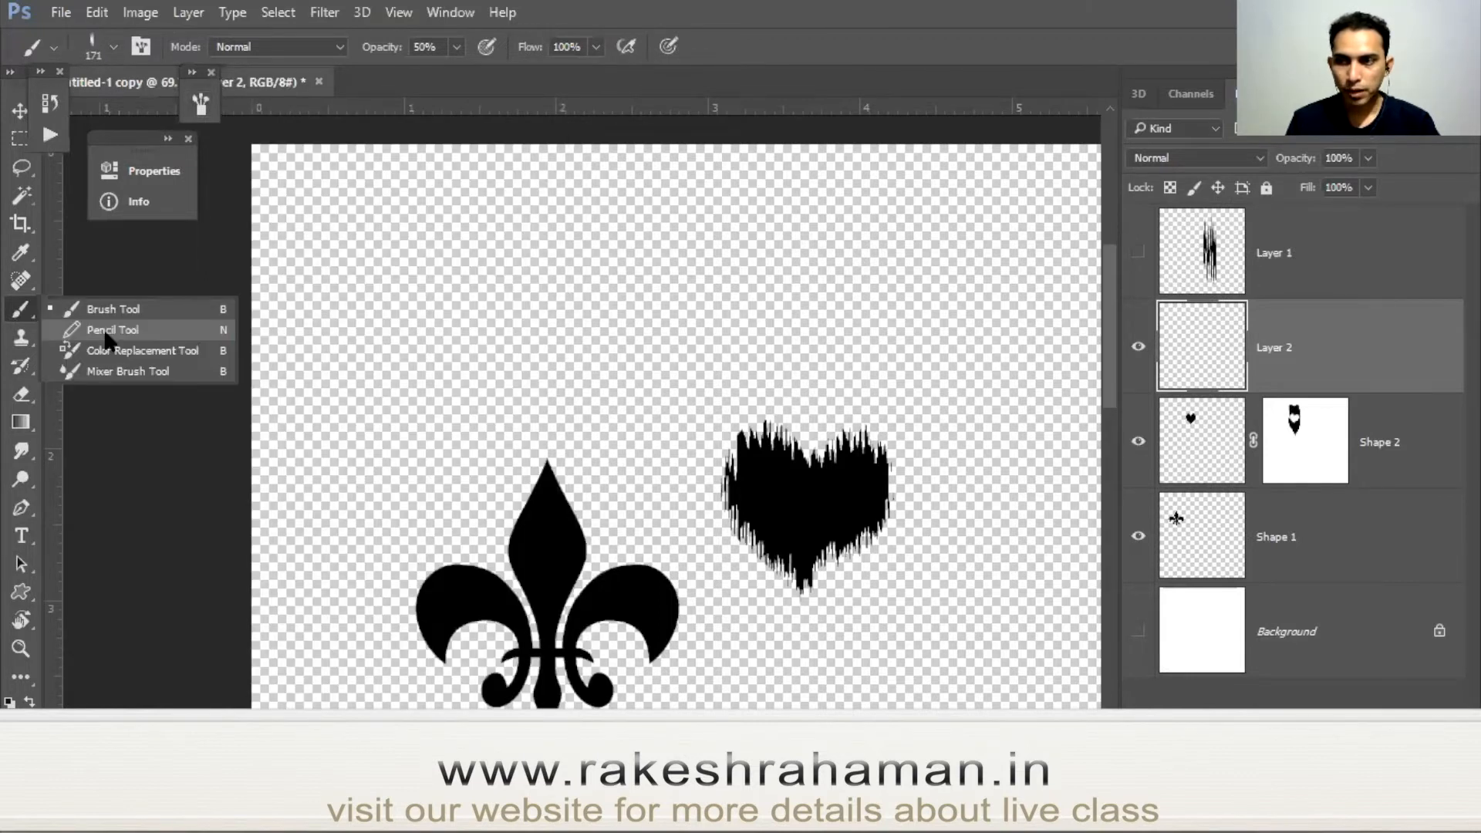
click(104, 329)
click(110, 43)
drag(268, 266, 271, 363)
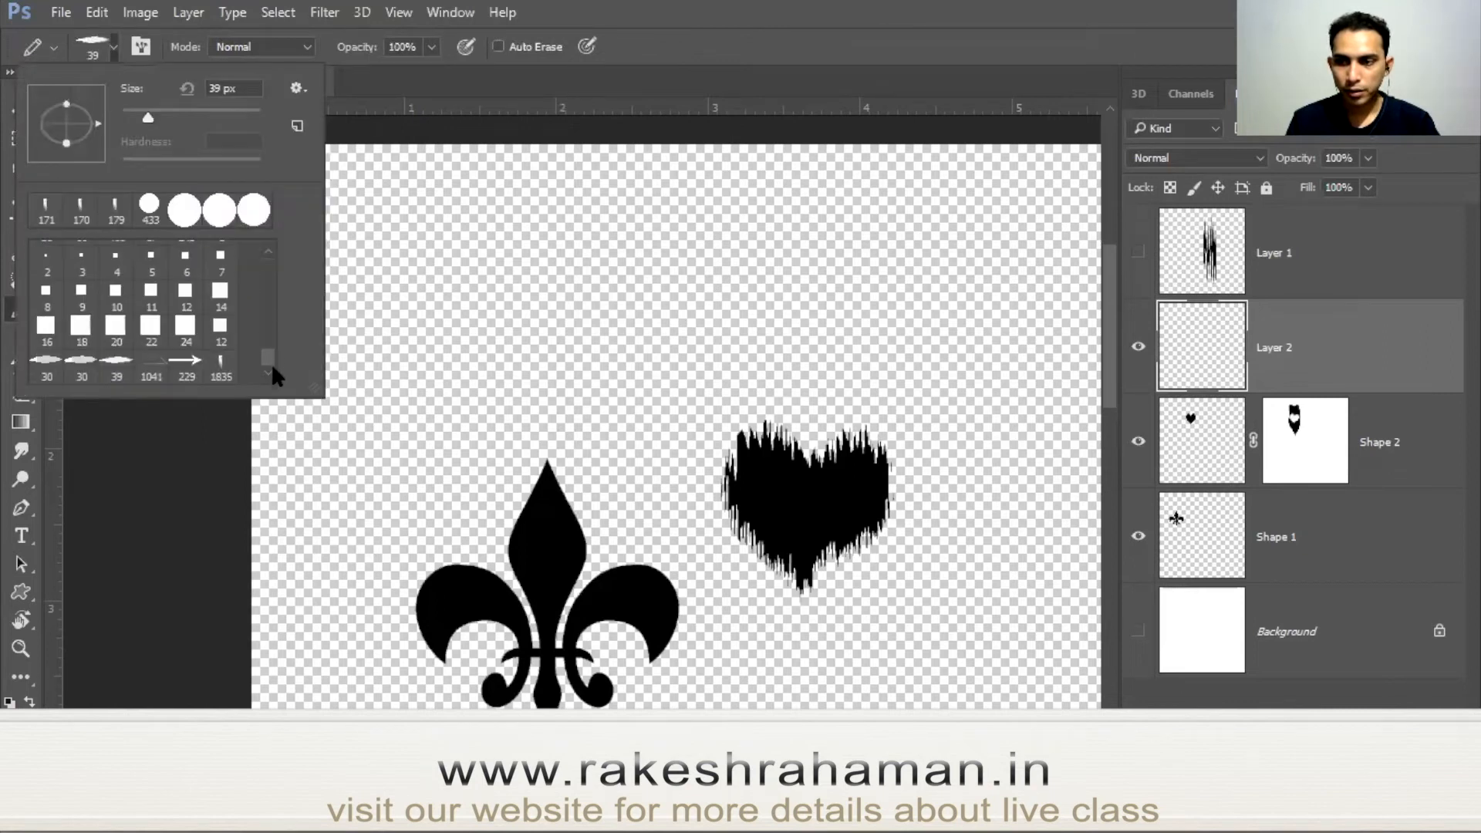
click(222, 368)
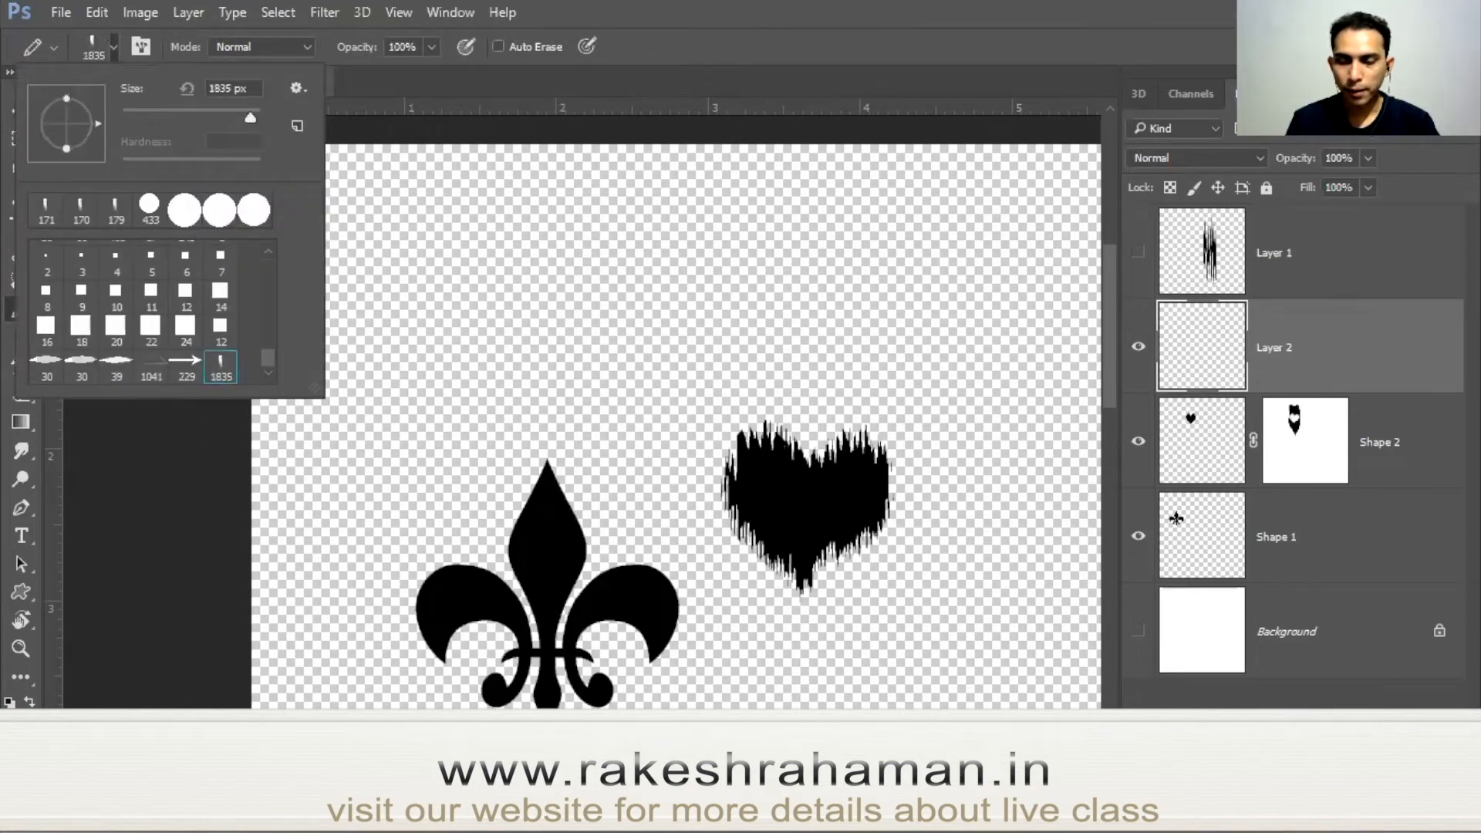
drag(751, 420, 605, 411)
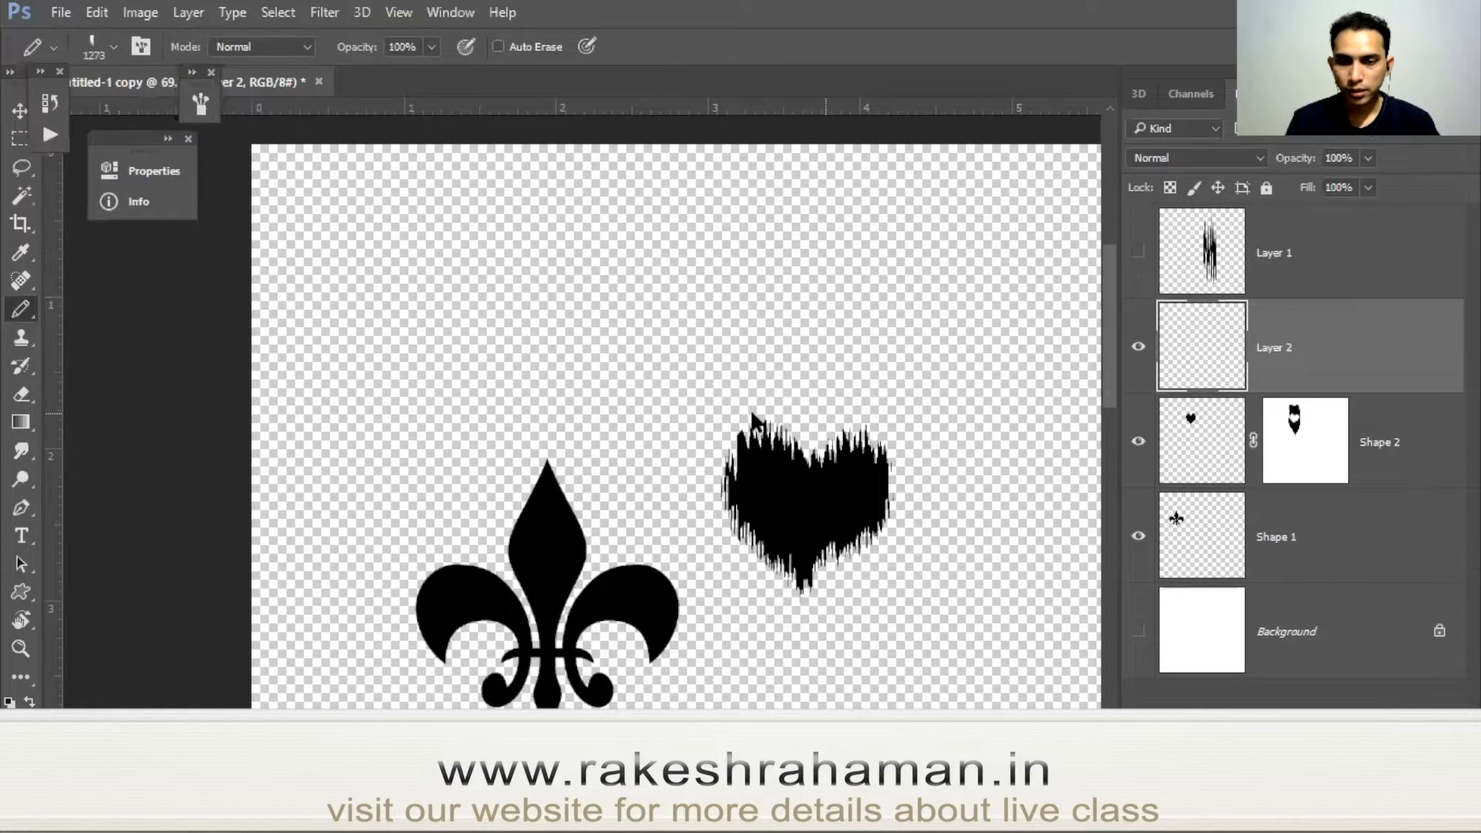
right_click(748, 406)
key(Escape)
drag(764, 379, 315, 392)
scroll(815, 452, up, 5)
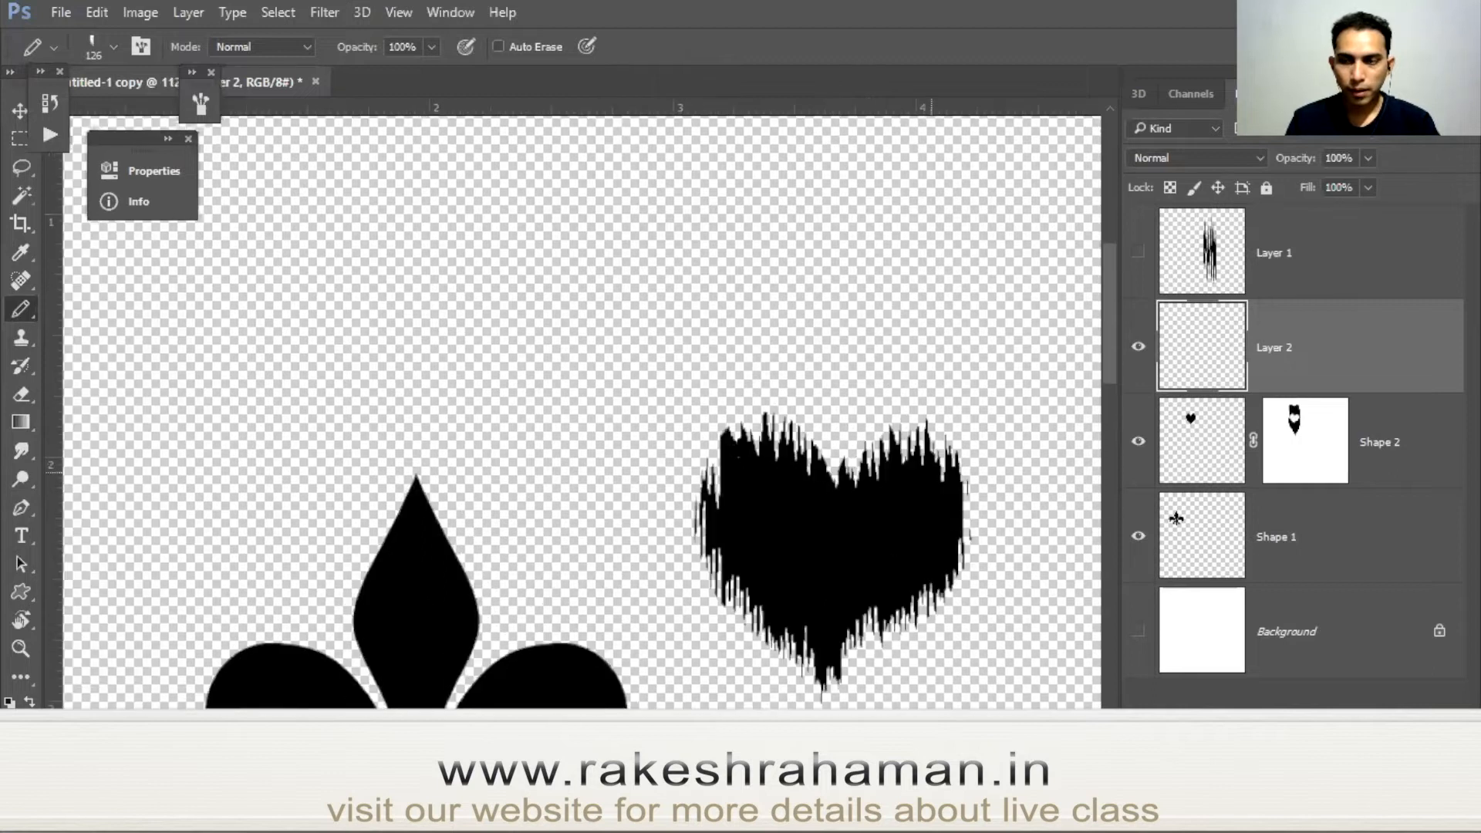
Try a vertical pencil stroke above the heart's left lobe, and undo it.
drag(901, 464, 834, 449)
scroll(716, 447, up, 2)
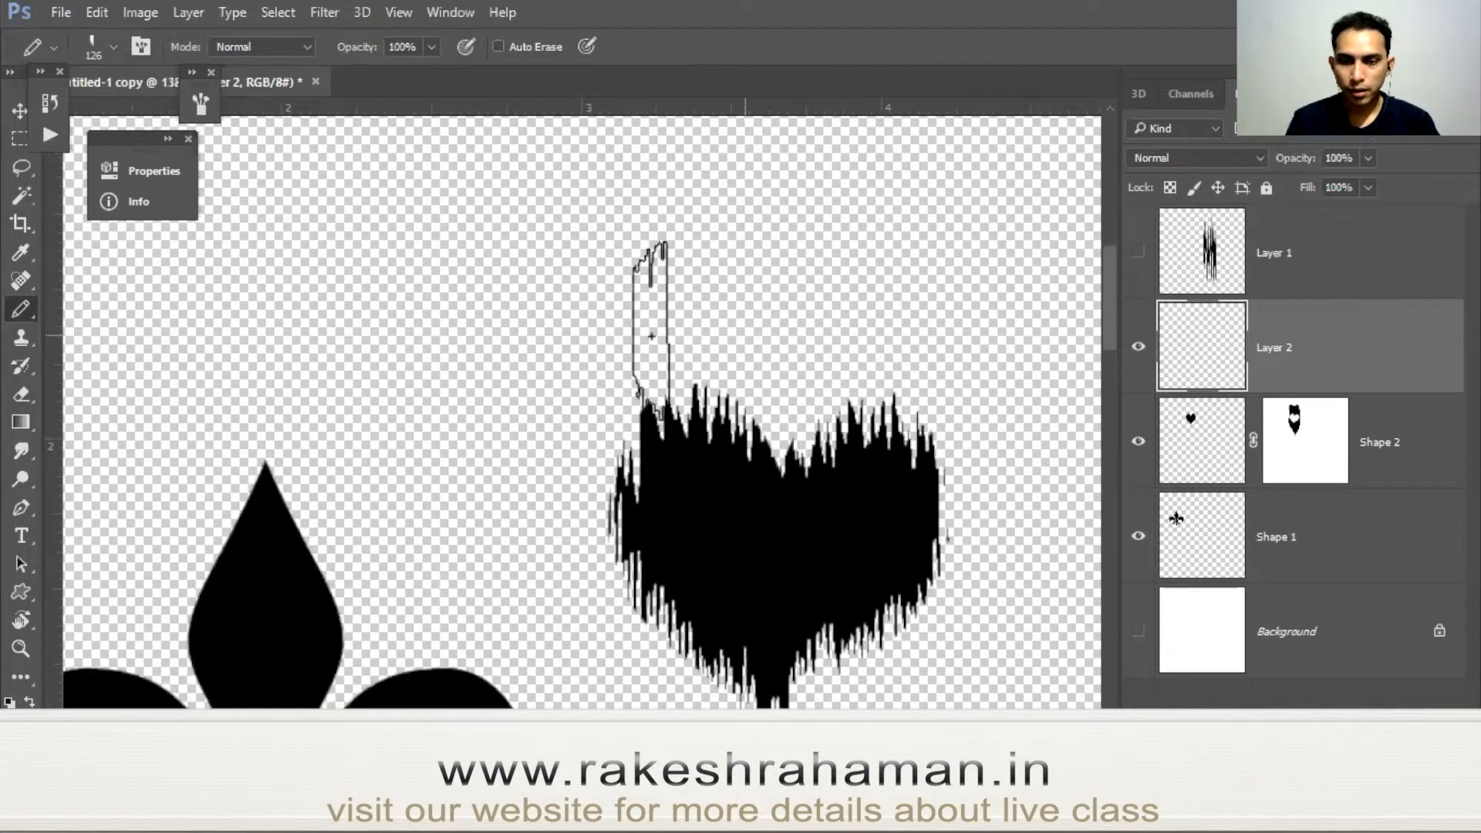
drag(652, 328, 650, 258)
key(ctrl+z)
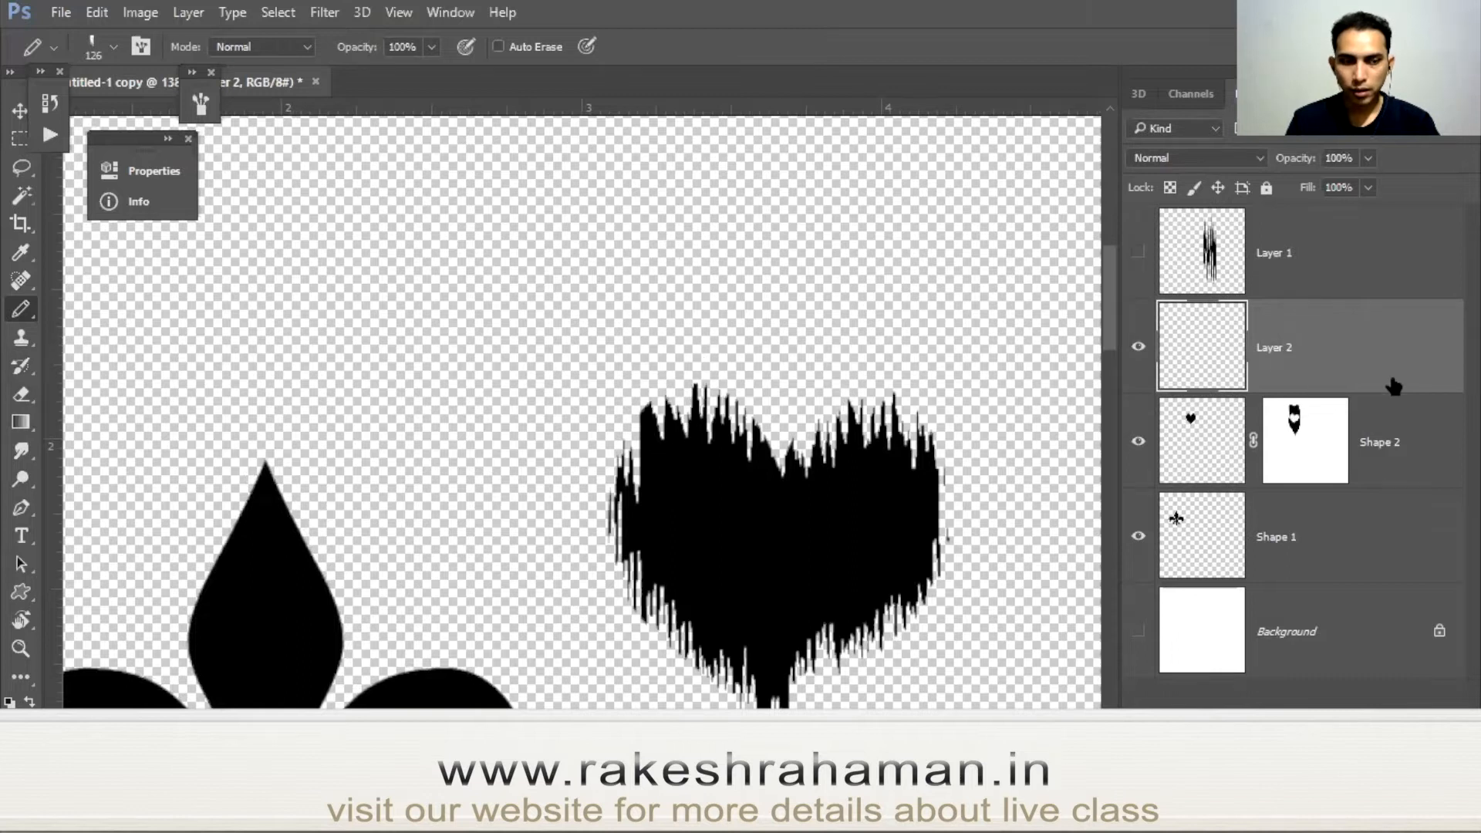
Draw a vertical stem upward from the heart's notch on Layer 2 with the spike pencil, and thicken its upper end at 117 px.
scroll(768, 428, down, 1)
mouse_move(768, 426)
mouse_down()
mouse_move(773, 147)
mouse_move(787, 409)
mouse_up()
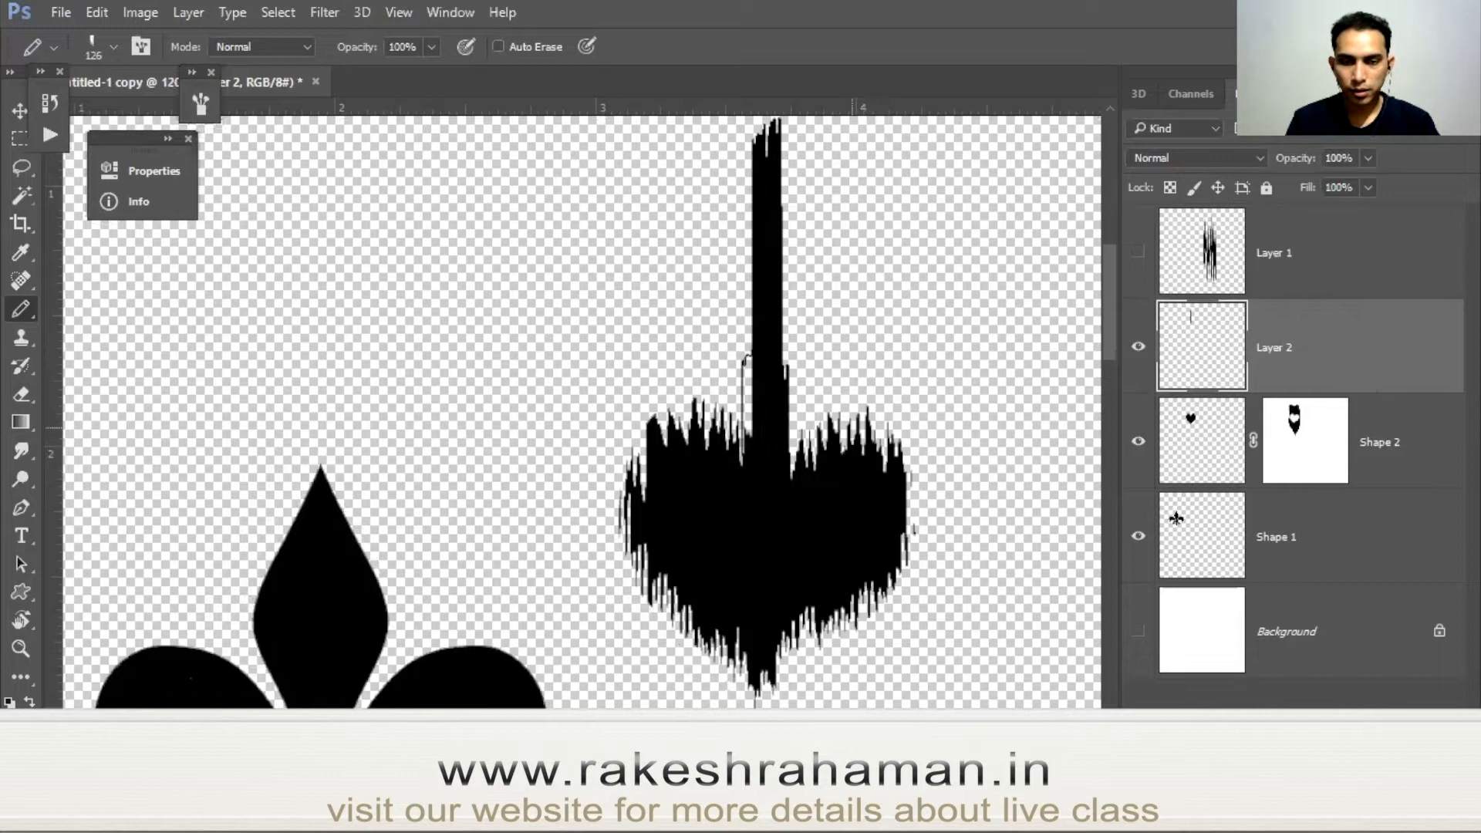
scroll(747, 405, down, 3)
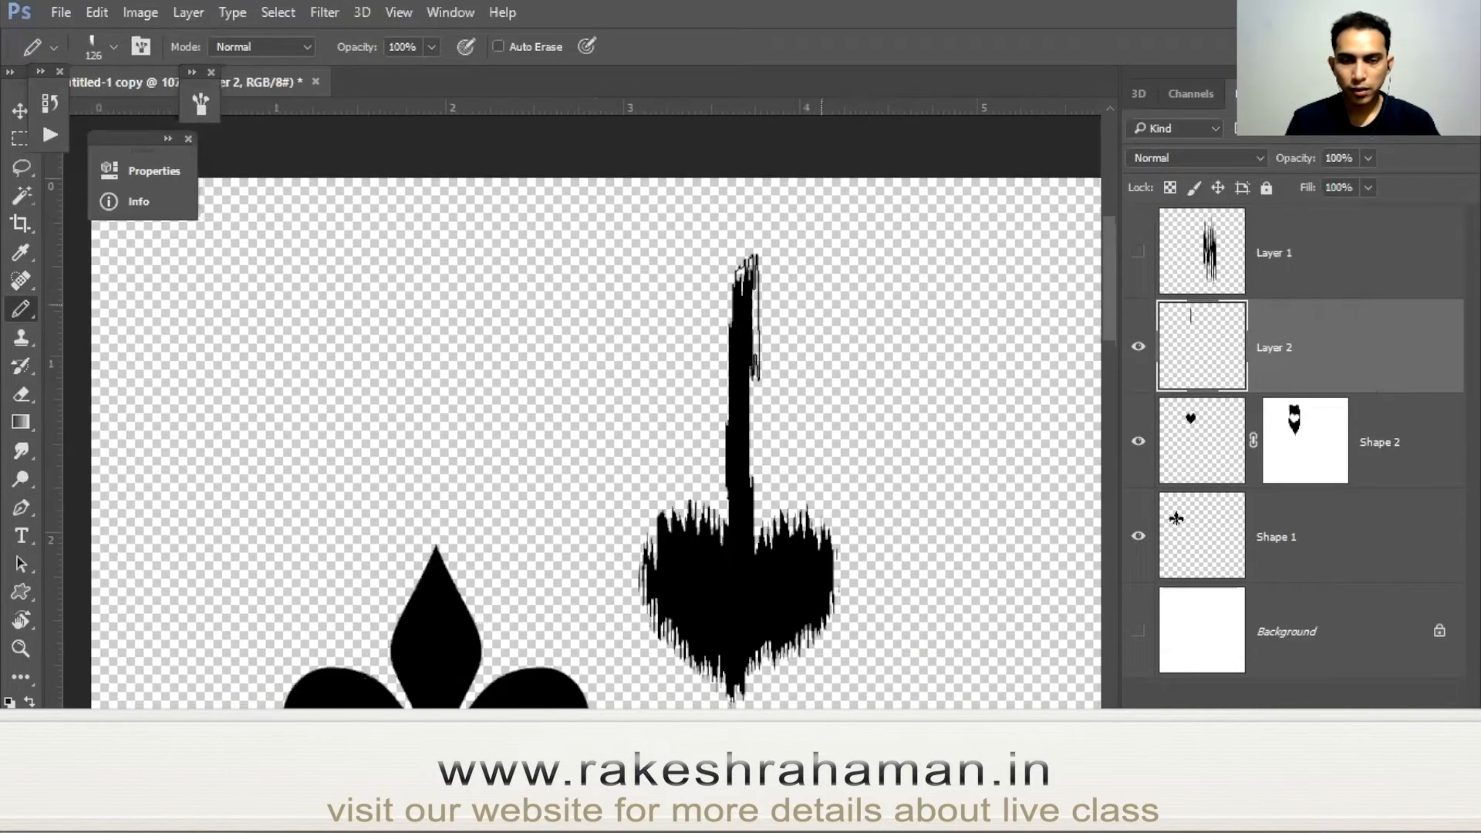
scroll(728, 303, up, 4)
mouse_move(731, 317)
mouse_down()
mouse_move(725, 286)
mouse_move(773, 370)
mouse_move(725, 351)
mouse_up()
scroll(797, 409, down, 5)
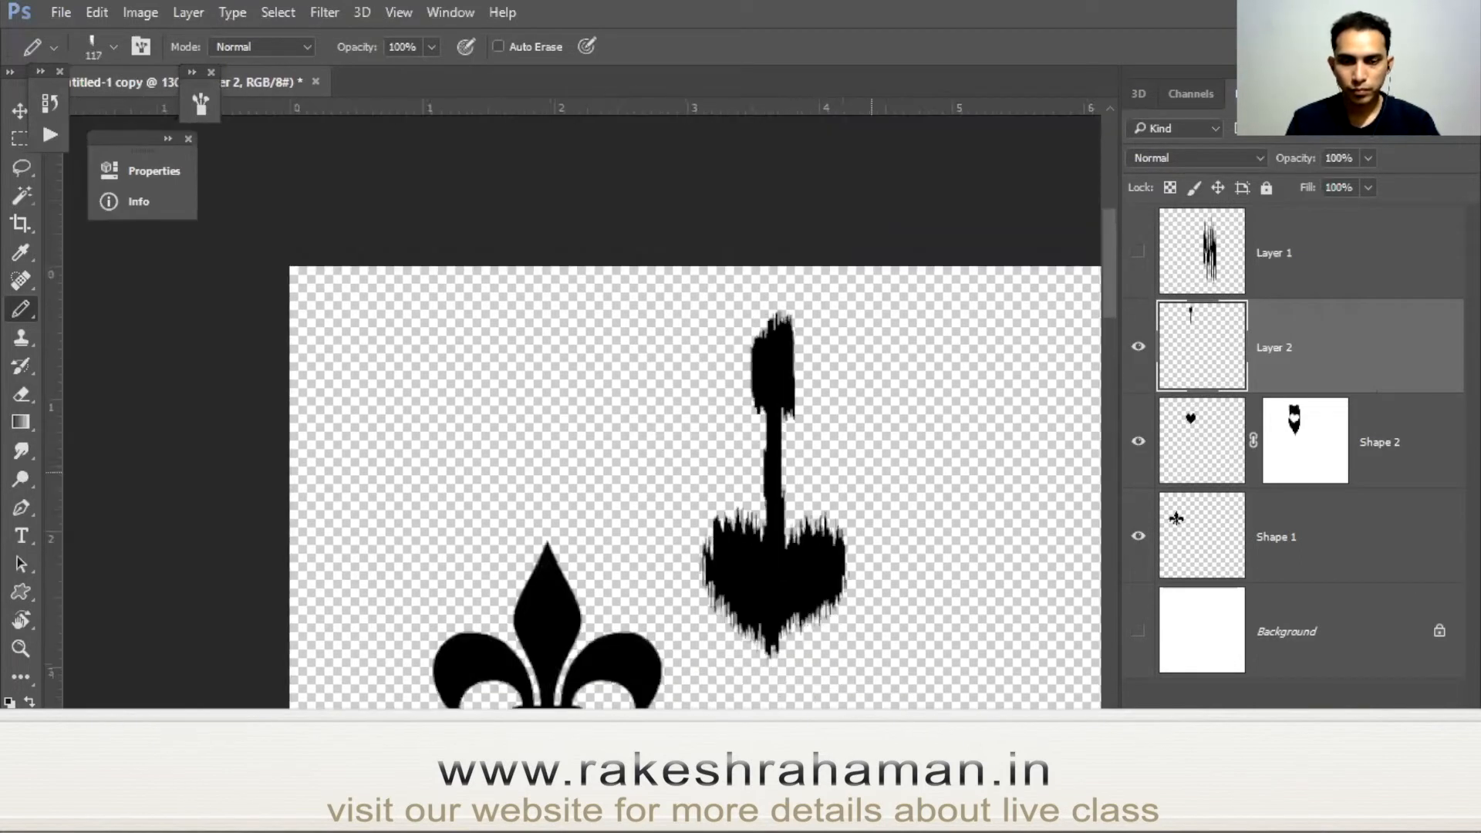
drag(872, 472, 847, 335)
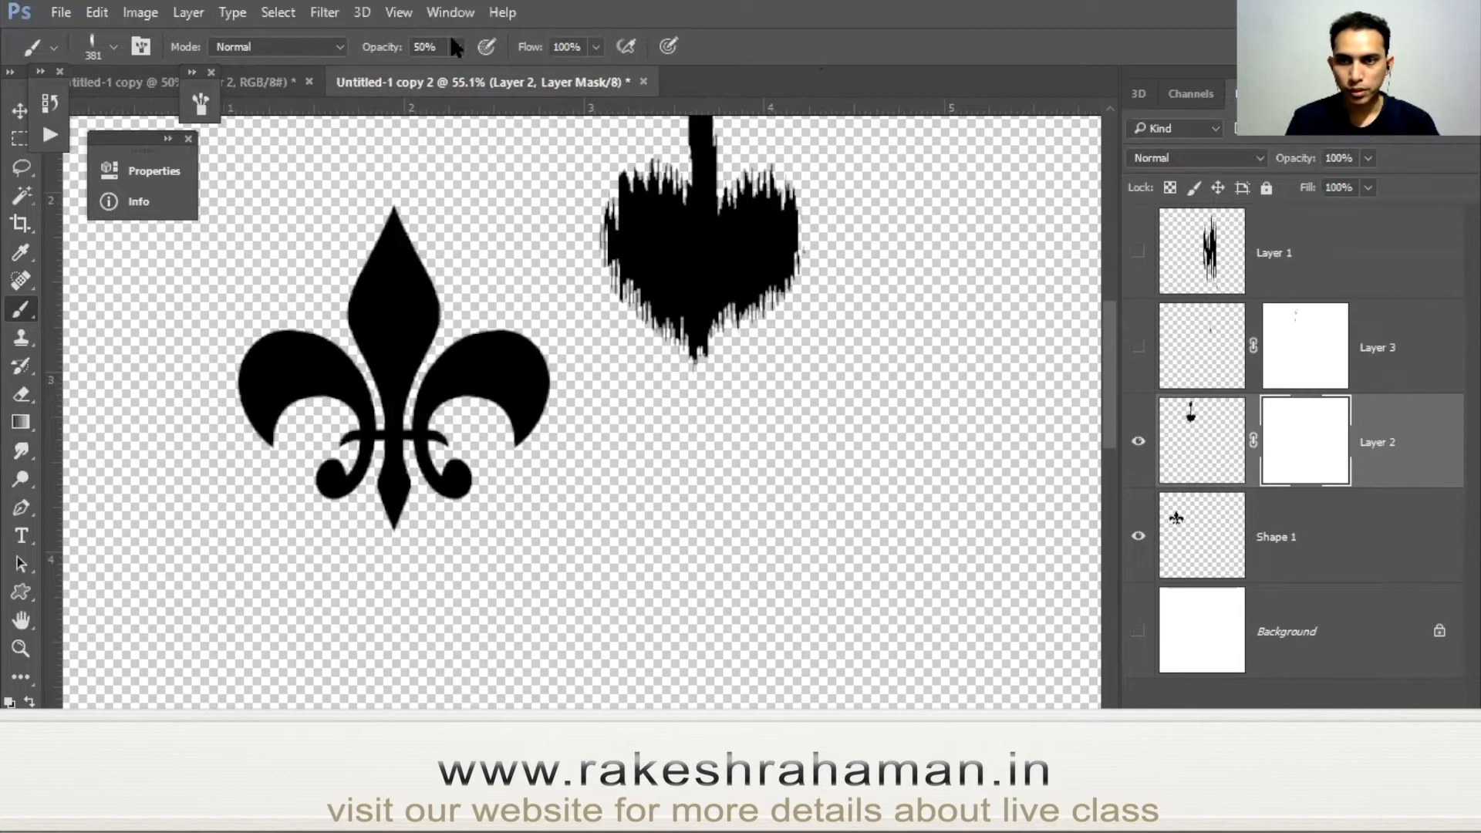
Fray the heart's lower edge and both sides on Layer 2's mask with the 381 px spike brush at 100% opacity.
mouse_move(694, 370)
mouse_down()
mouse_move(694, 571)
mouse_move(671, 355)
mouse_move(682, 564)
mouse_up()
click(683, 461)
click(710, 450)
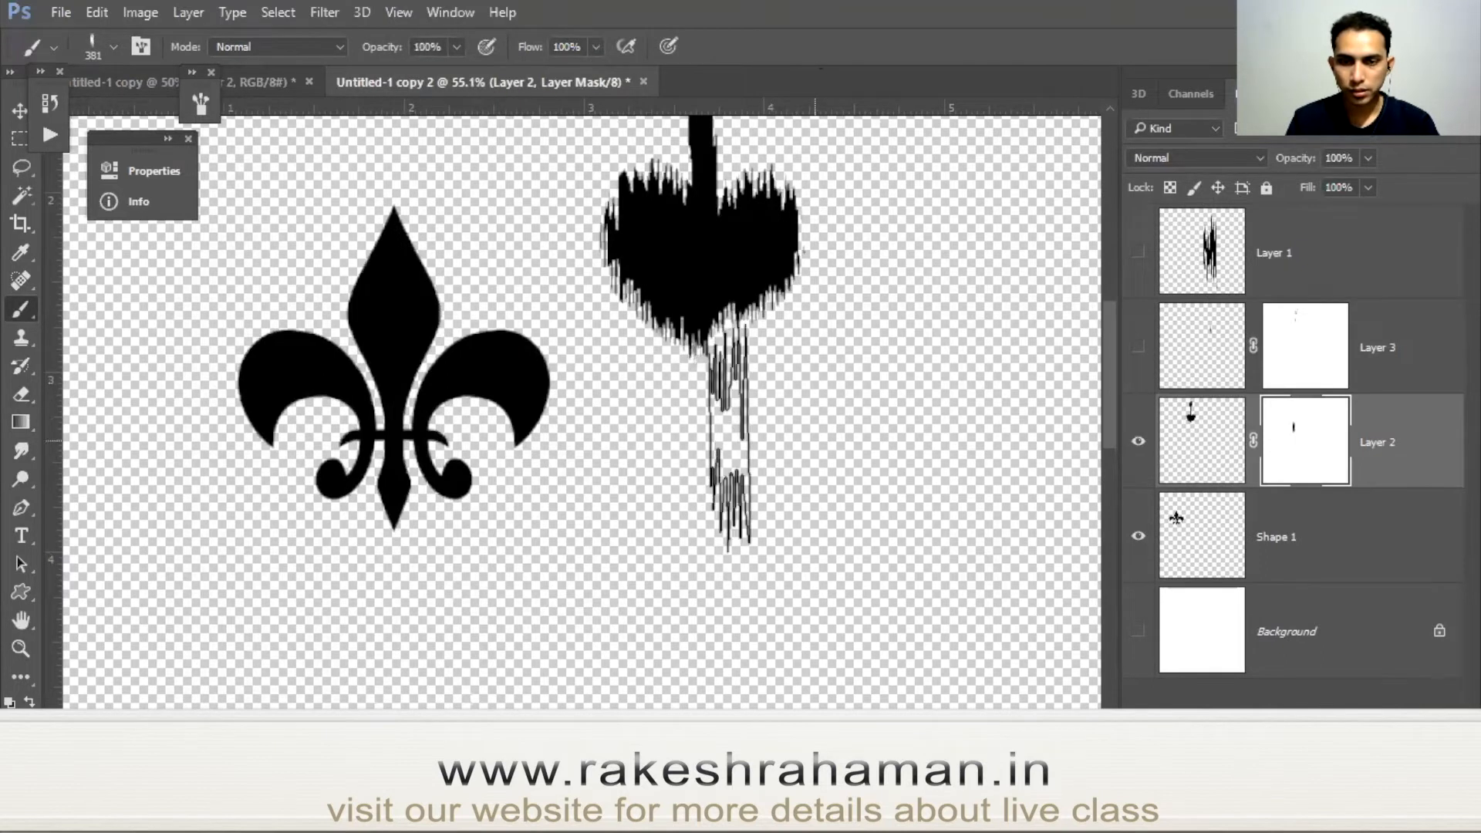
click(793, 382)
click(614, 391)
click(589, 340)
drag(668, 473, 708, 621)
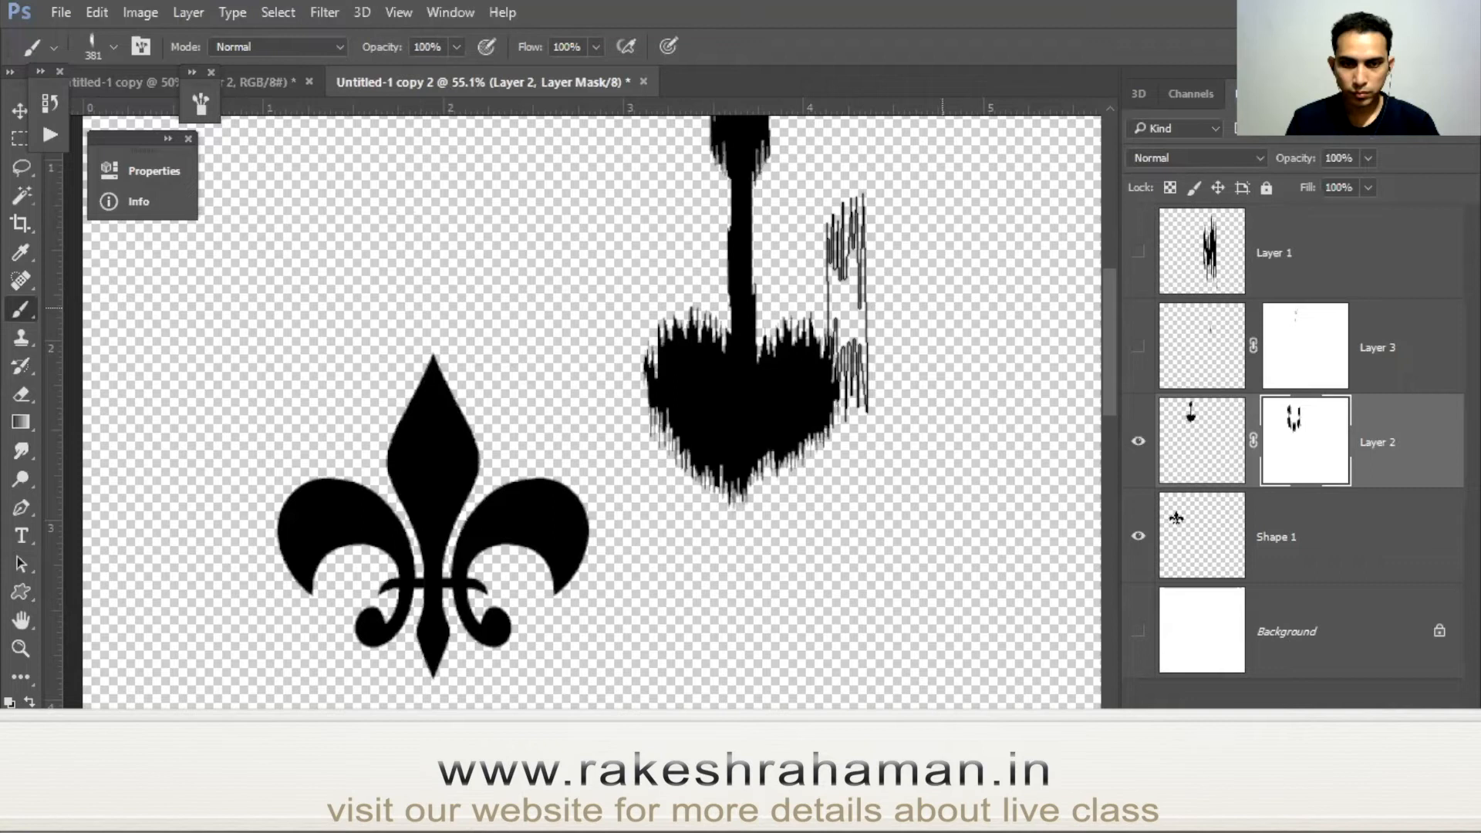
Move the frayed heart with its stem down the canvas so it sits beside the black fleur-de-lis.
scroll(864, 371, down, 3)
key(v)
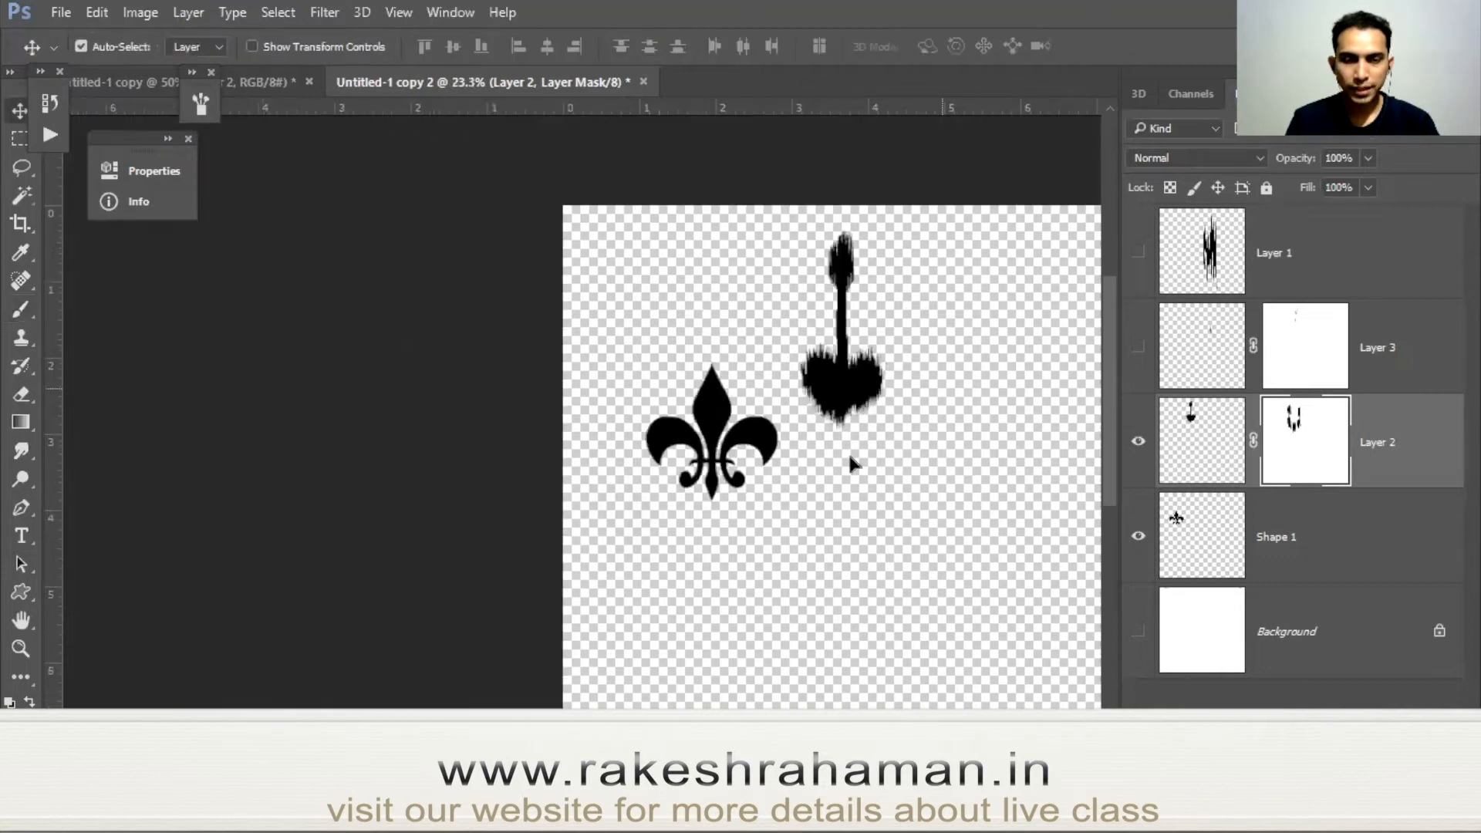
drag(866, 316, 866, 501)
mouse_move(879, 560)
mouse_down()
mouse_move(899, 478)
mouse_move(996, 442)
mouse_up()
drag(995, 441, 883, 491)
drag(767, 518, 729, 426)
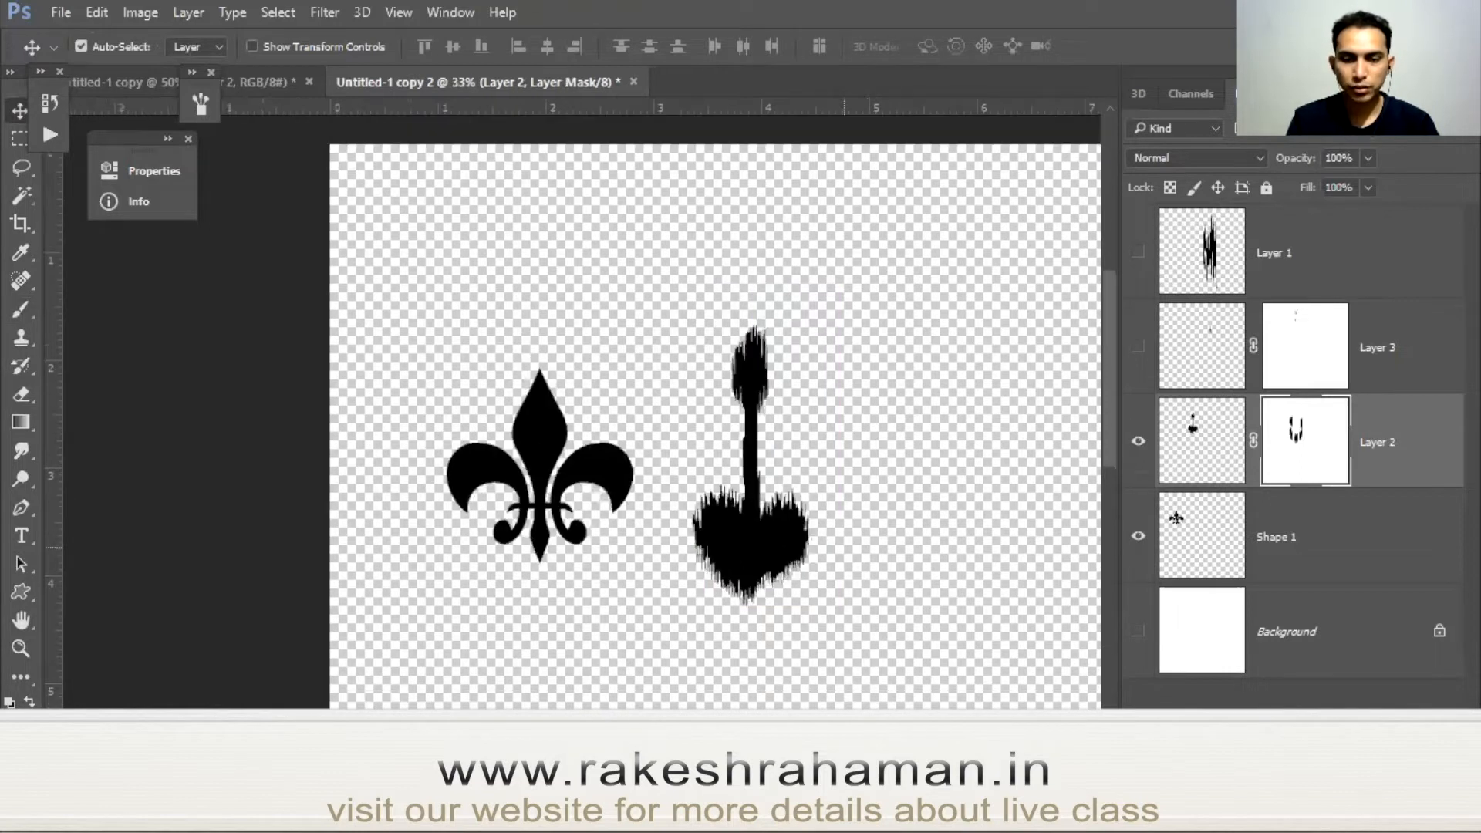
drag(844, 548, 840, 500)
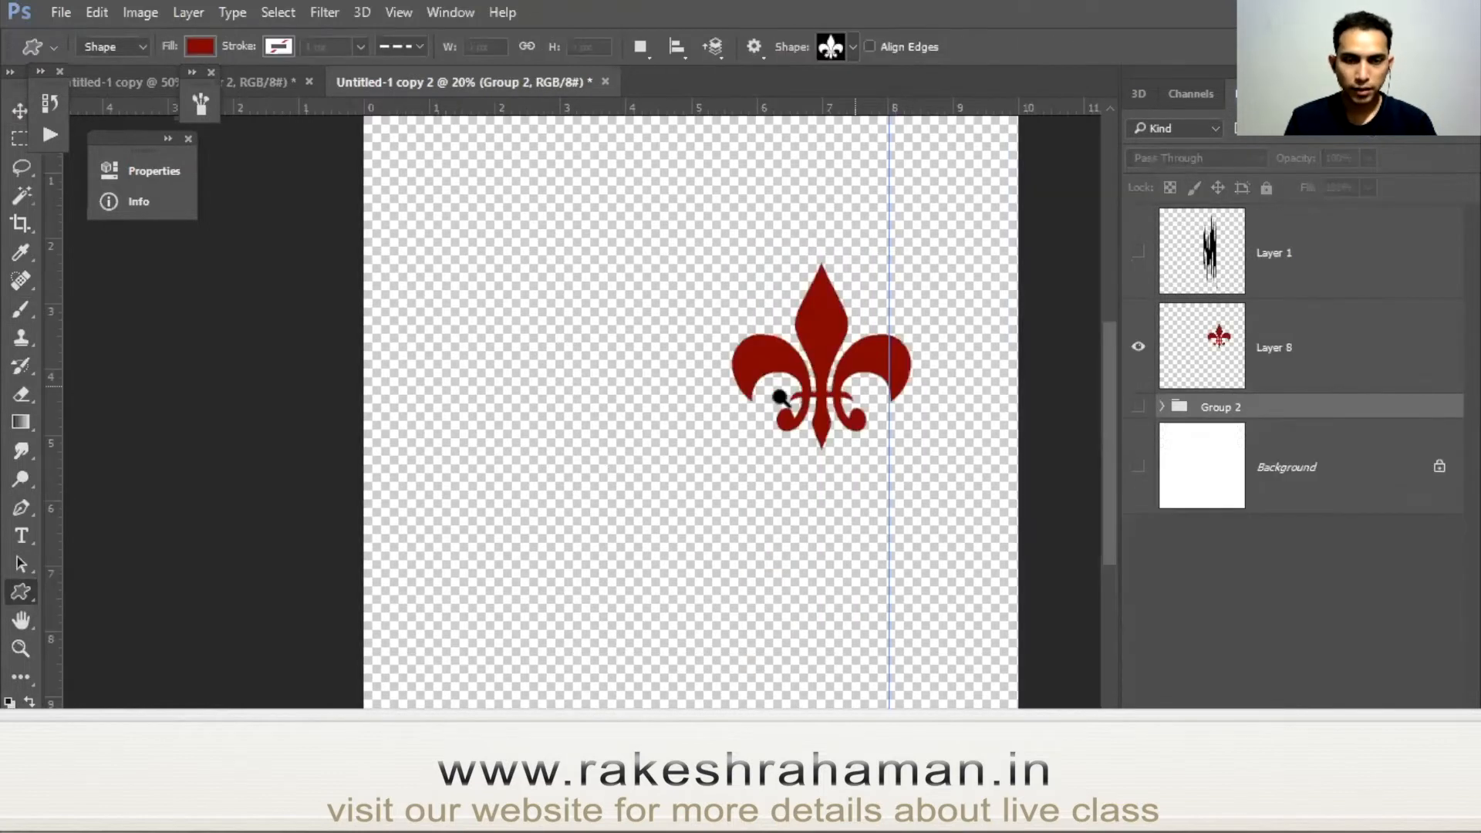
Move the red fleur-de-lis on Layer 8 up and to the left on the canvas.
key(v)
drag(780, 392, 732, 291)
drag(774, 220, 829, 256)
drag(733, 269, 752, 399)
Enlarge the red fleur-de-lis with Free Transform, and duplicate Layer 8 with the original hidden.
key(ctrl+t)
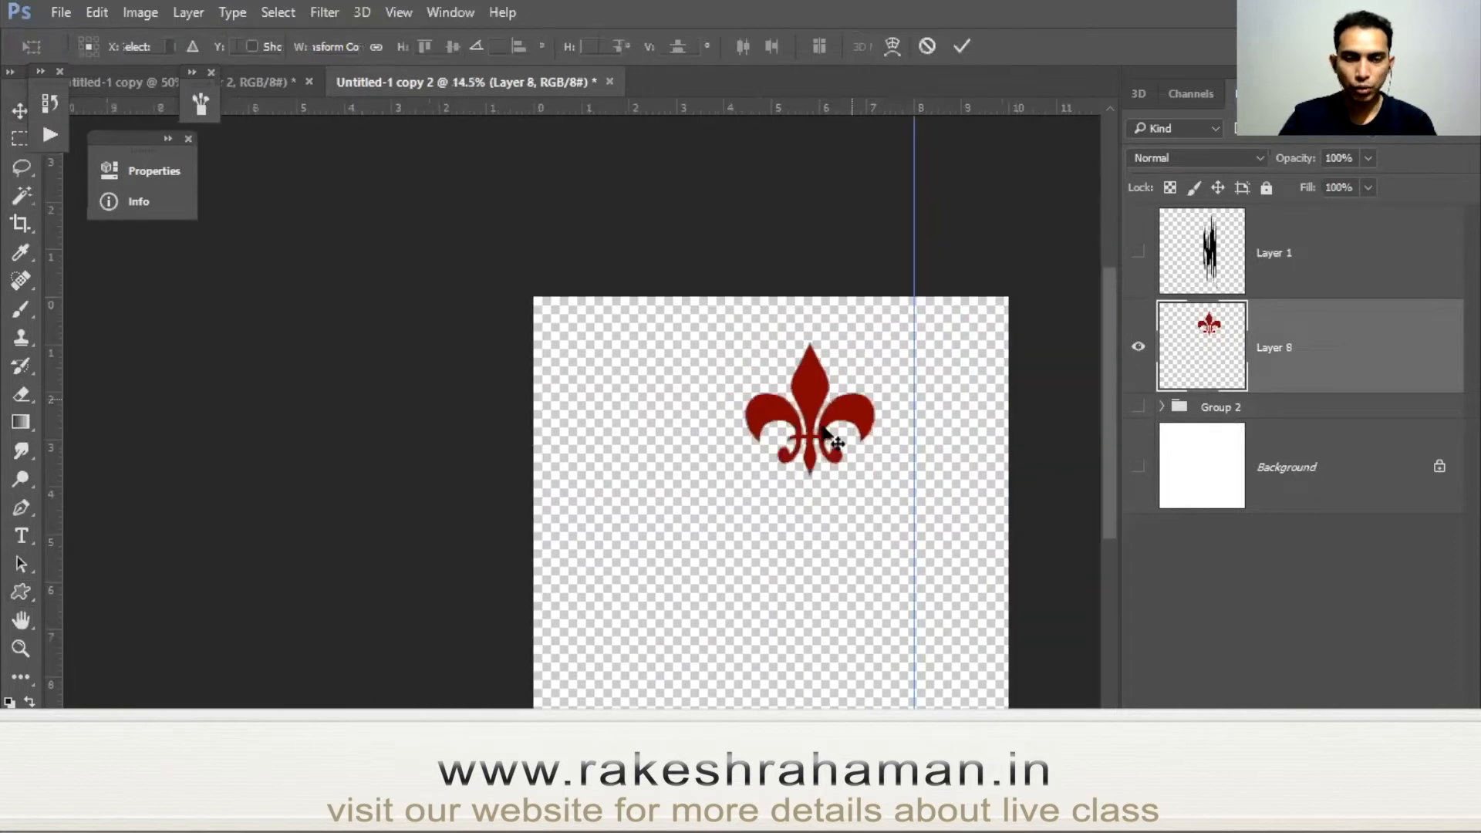
drag(900, 490, 922, 513)
drag(841, 453, 837, 502)
key(Return)
drag(818, 439, 909, 475)
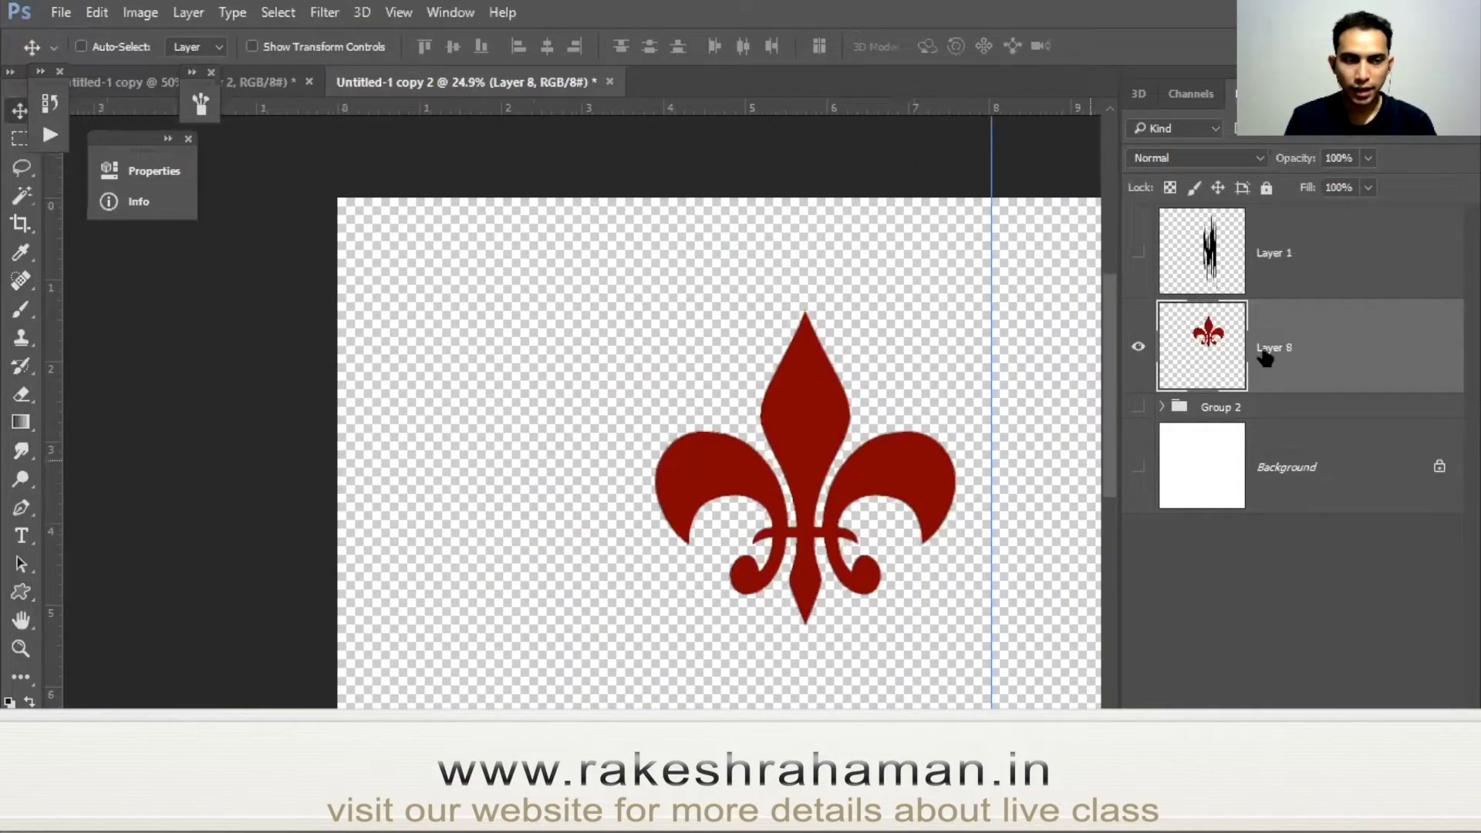
key(ctrl+j)
Try the Ripple filter at 591% with Medium size on the upright Layer 8 copy, and cancel it.
click(324, 12)
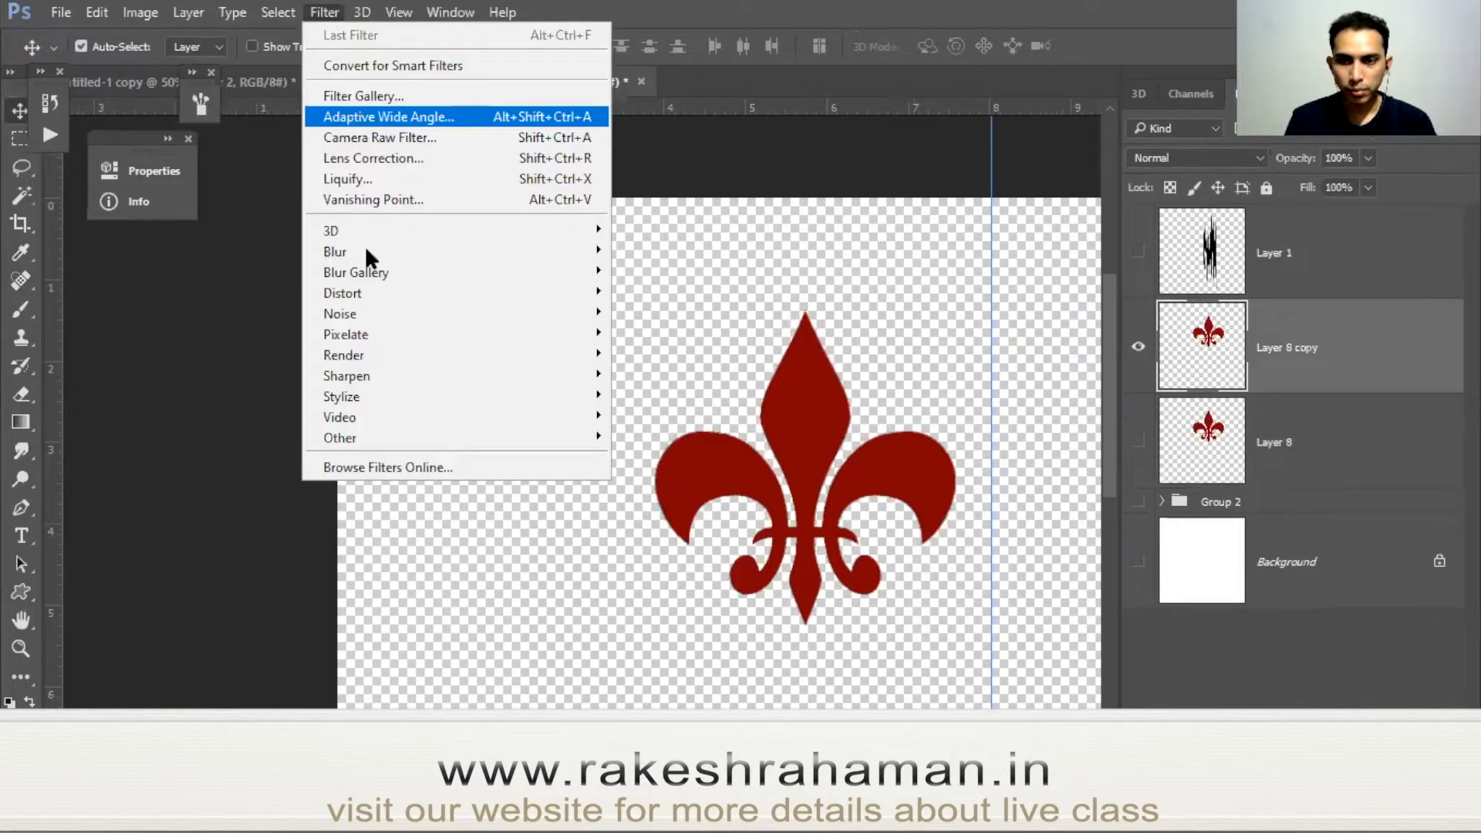
mouse_move(367, 252)
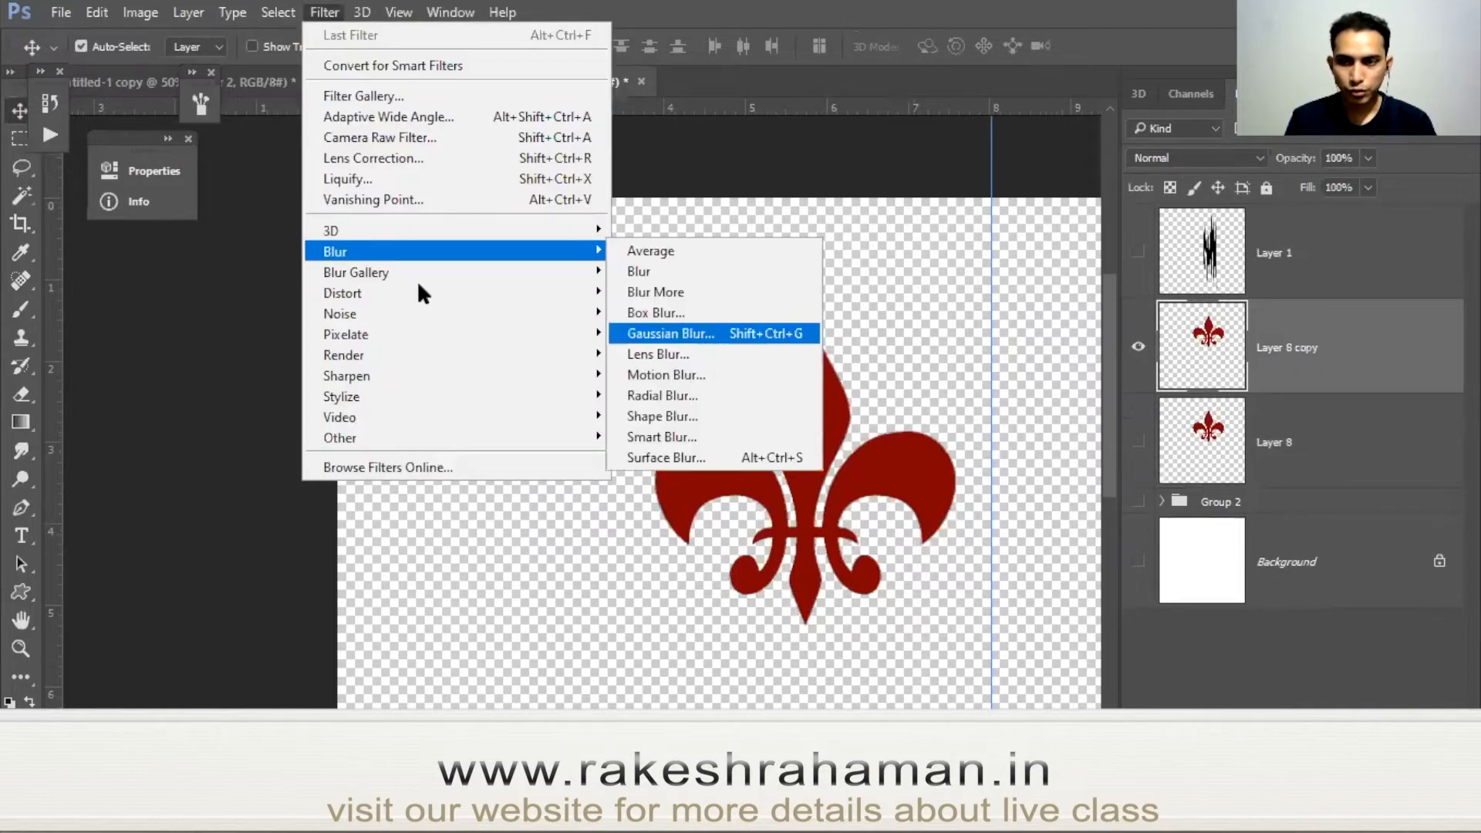
mouse_move(681, 361)
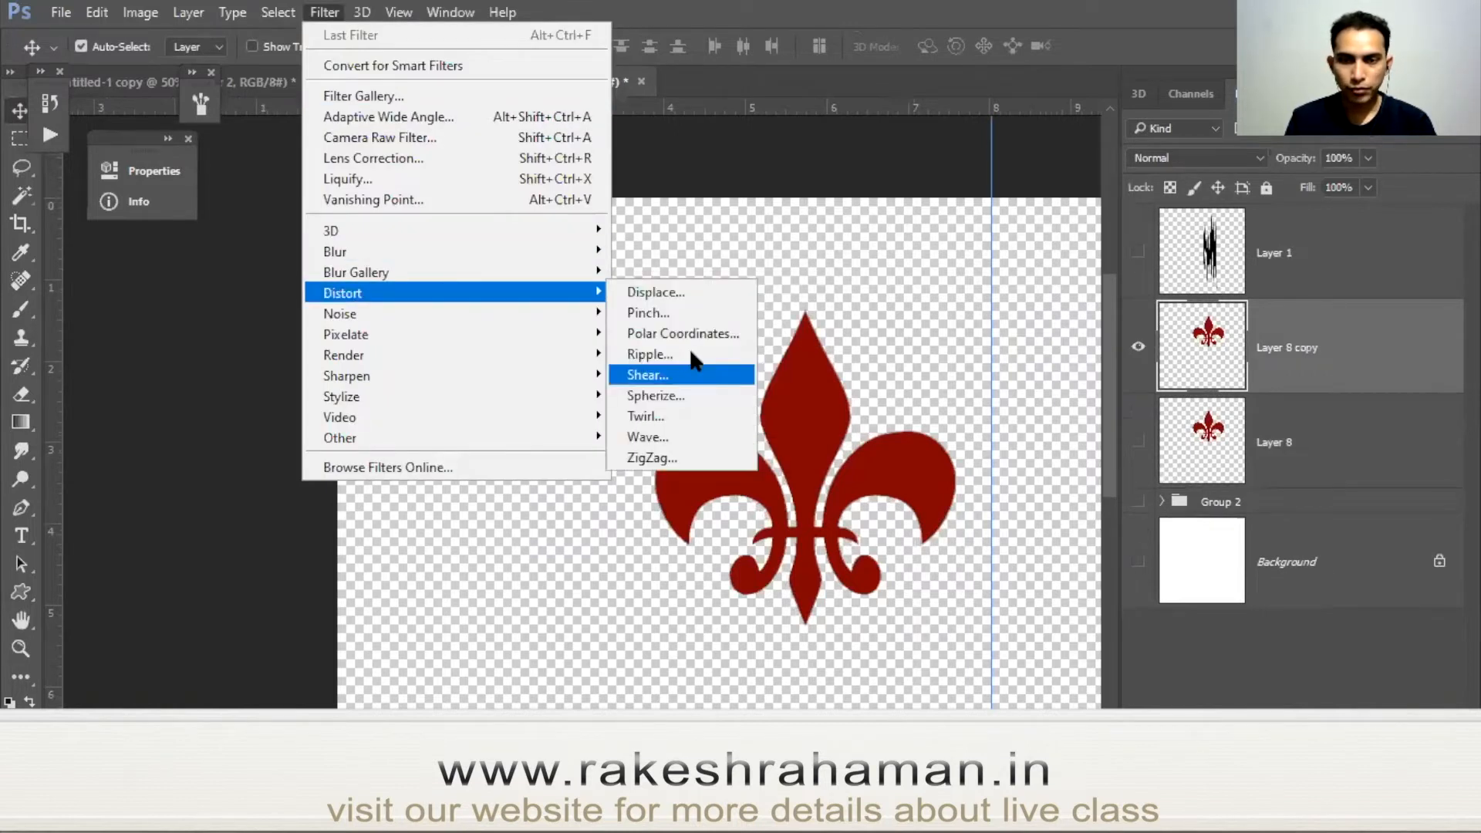
click(737, 356)
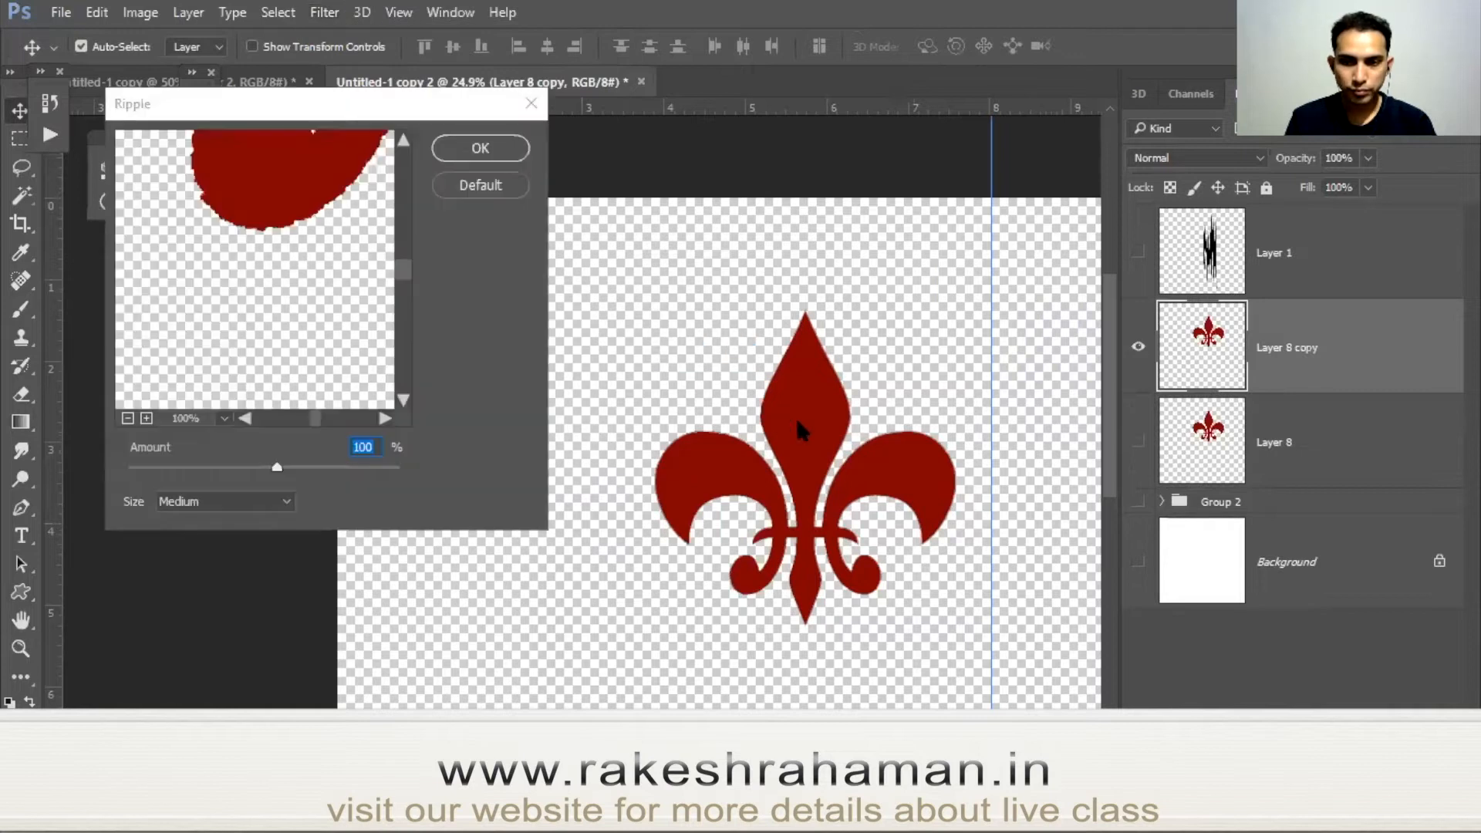
drag(380, 340, 241, 311)
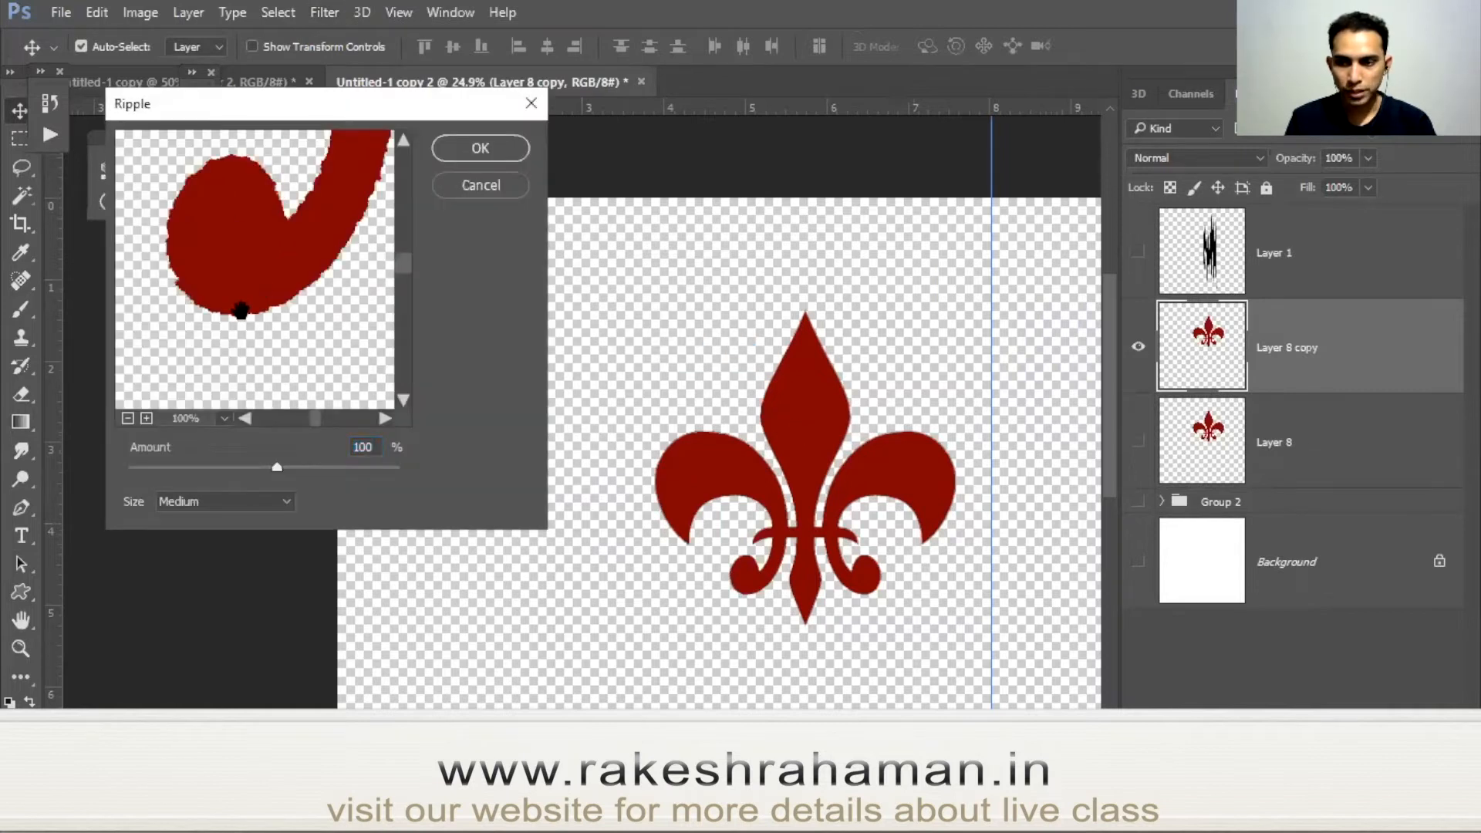
drag(288, 460, 339, 472)
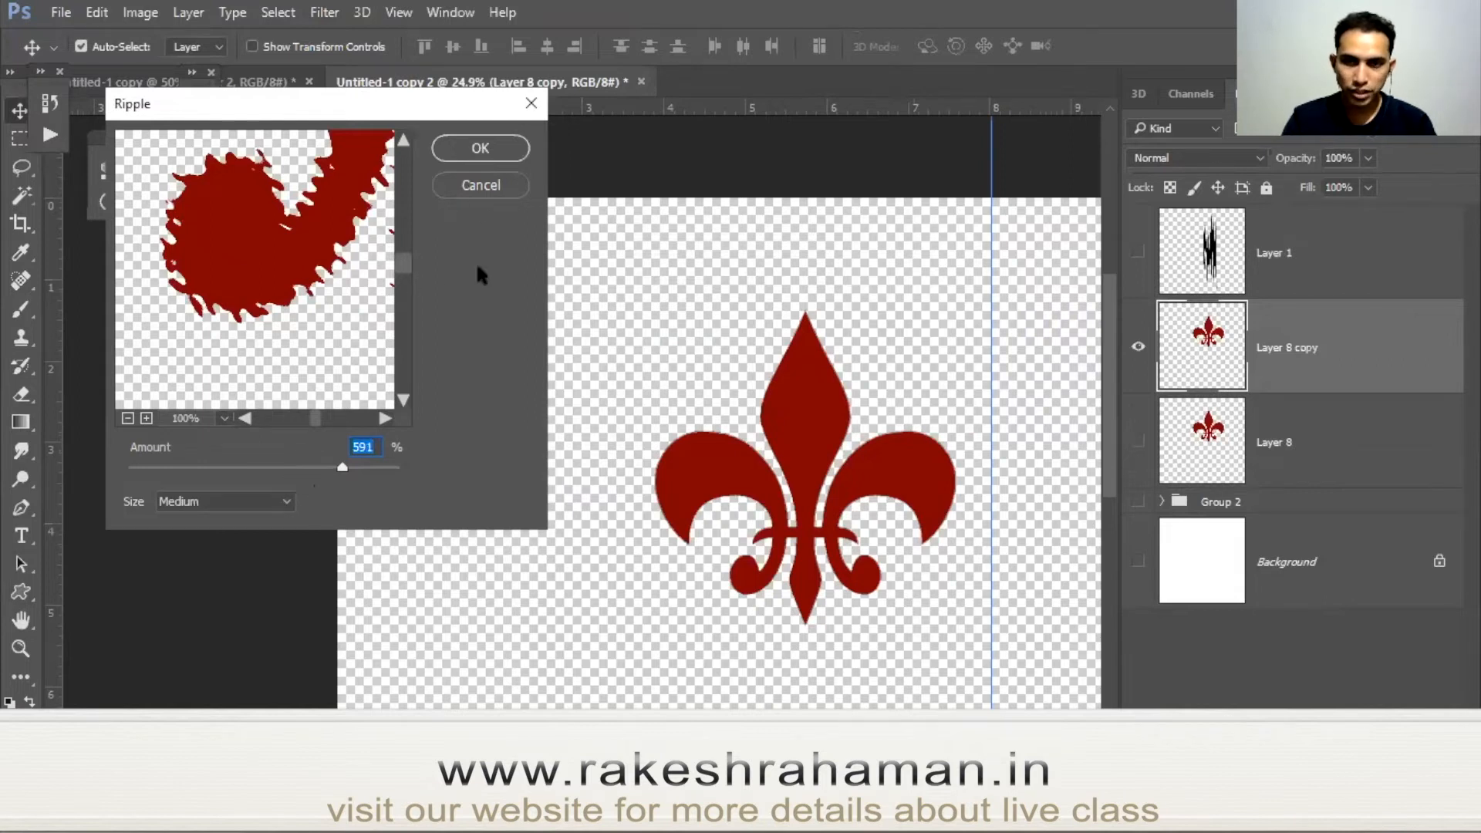
click(480, 189)
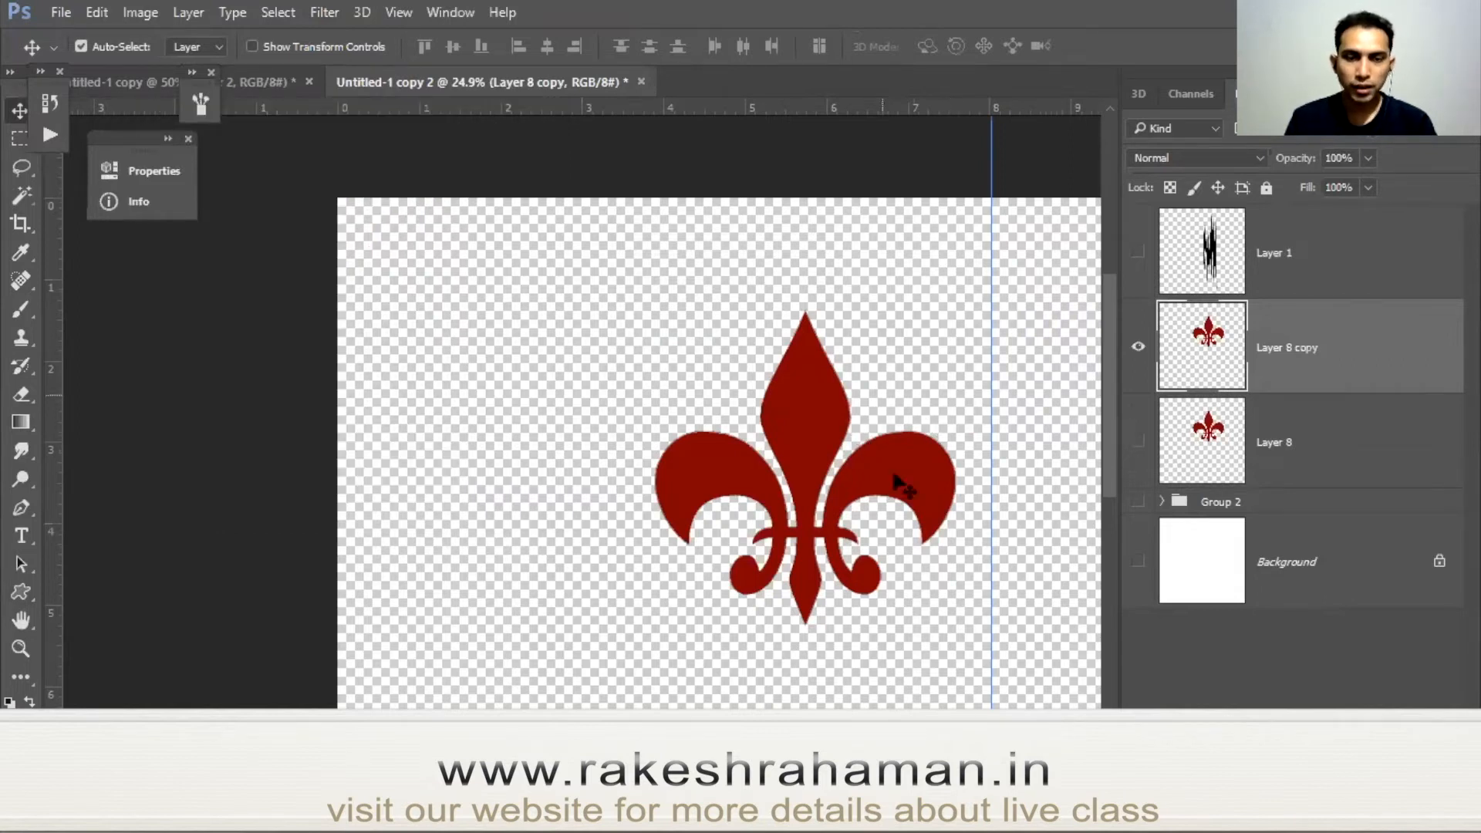
Rotate the fleur-de-lis on Layer 8 copy 45° clockwise with Free Transform.
key(ctrl+t)
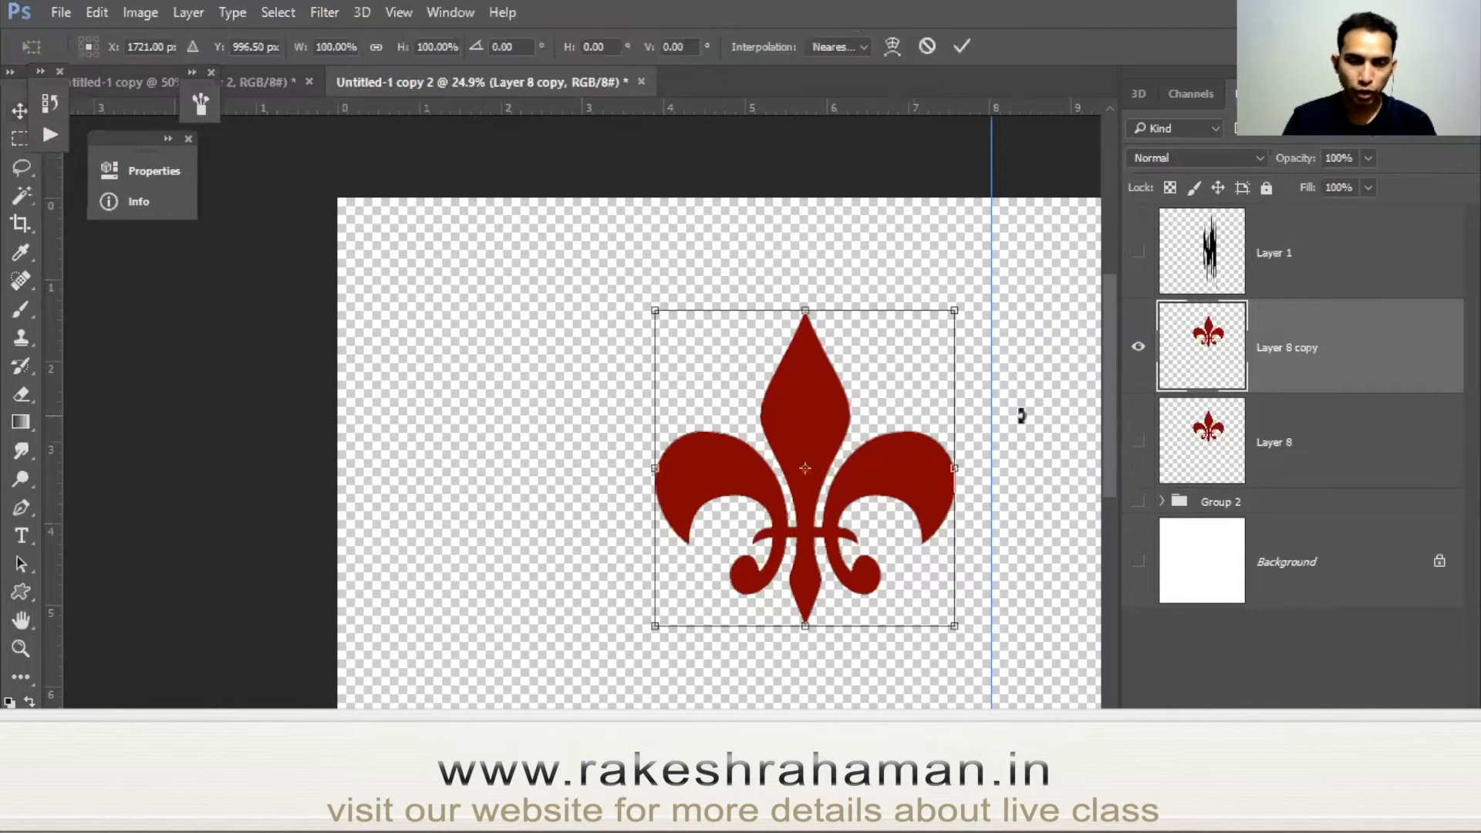
drag(1023, 442, 944, 578)
key(Return)
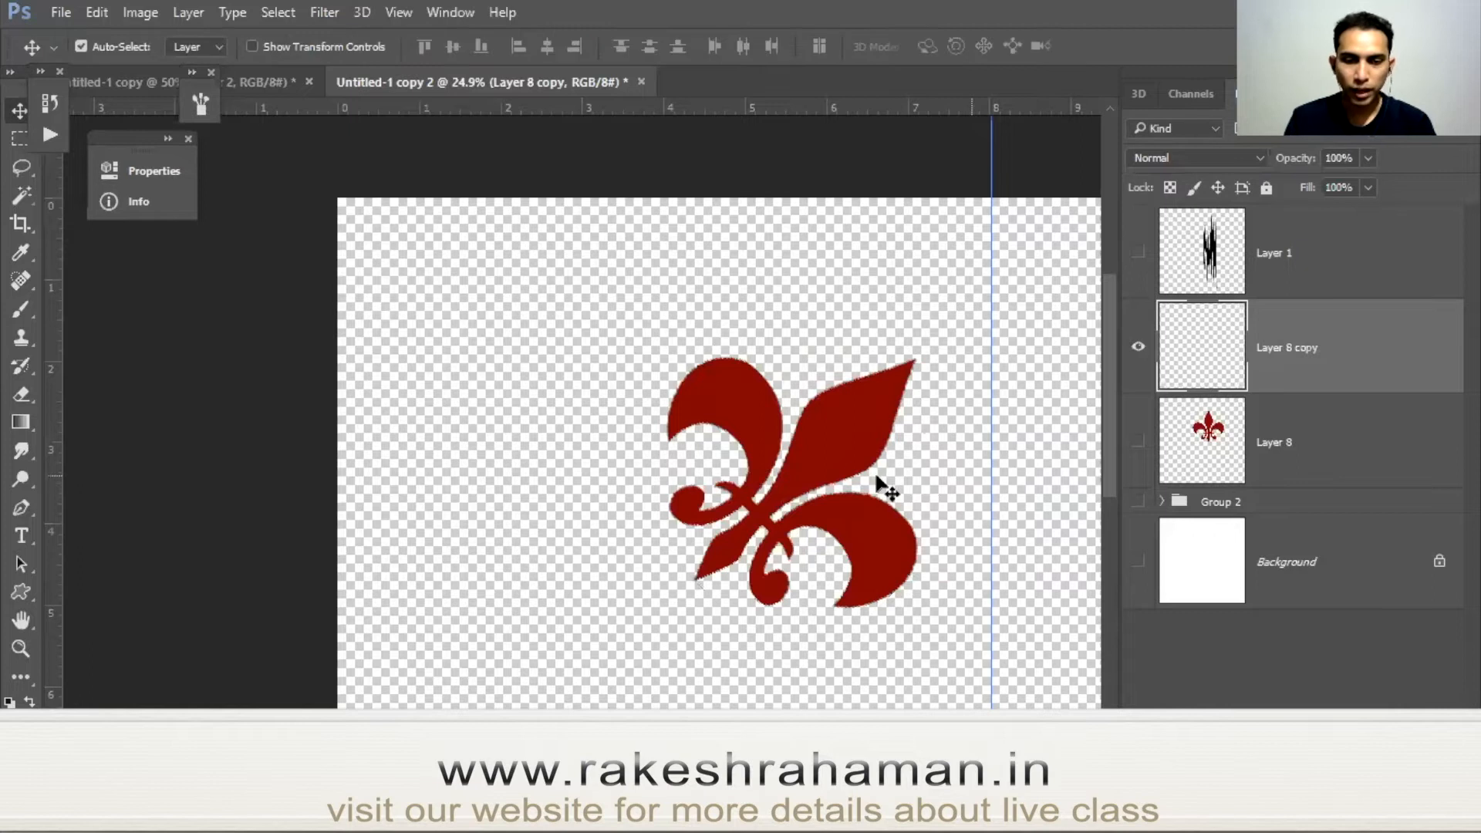
drag(852, 427, 913, 410)
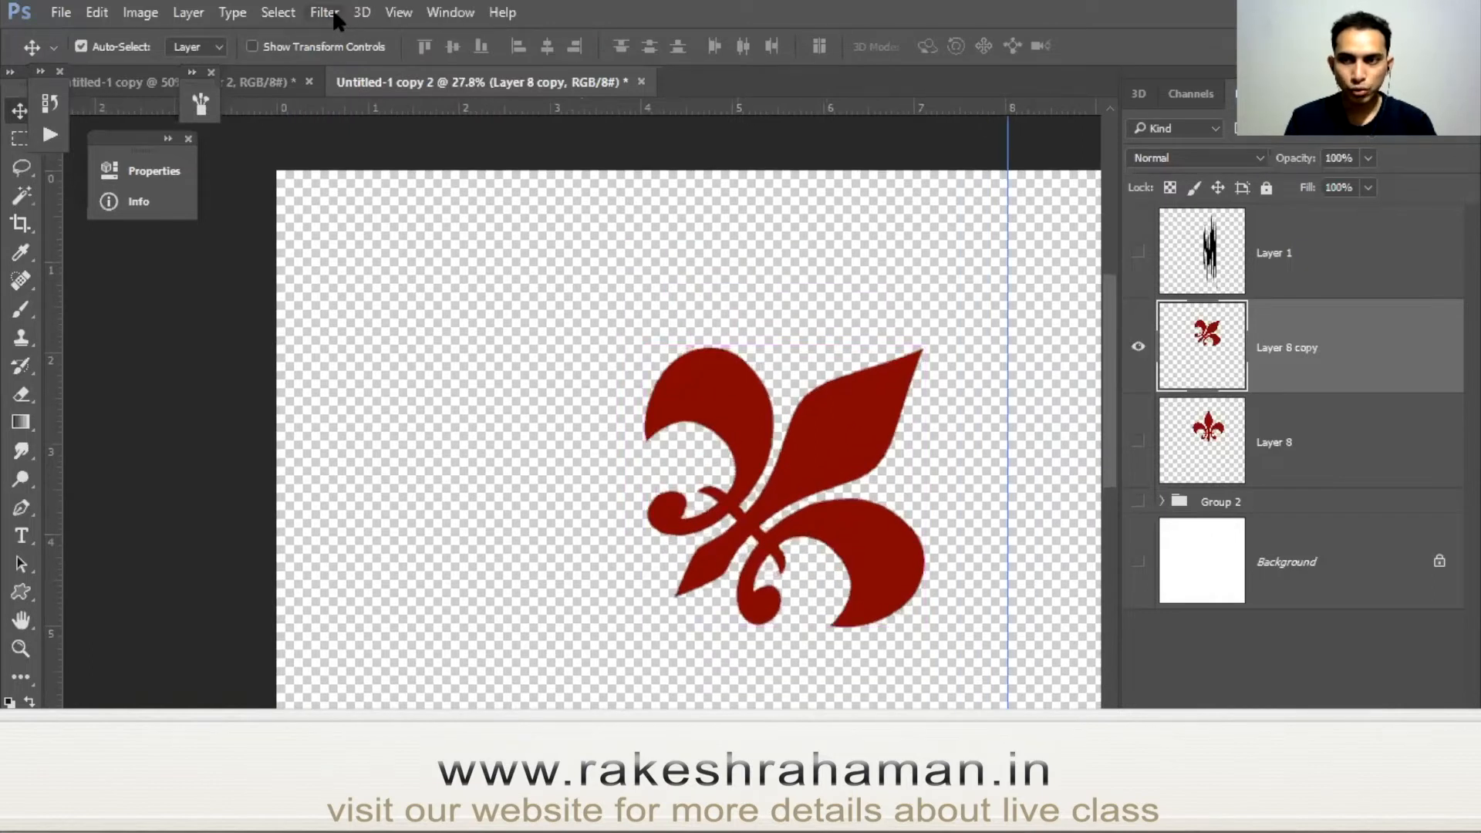
Try the Ripple filter with an increased amount on the diagonal fleur-de-lis, and cancel it.
click(328, 11)
mouse_move(519, 287)
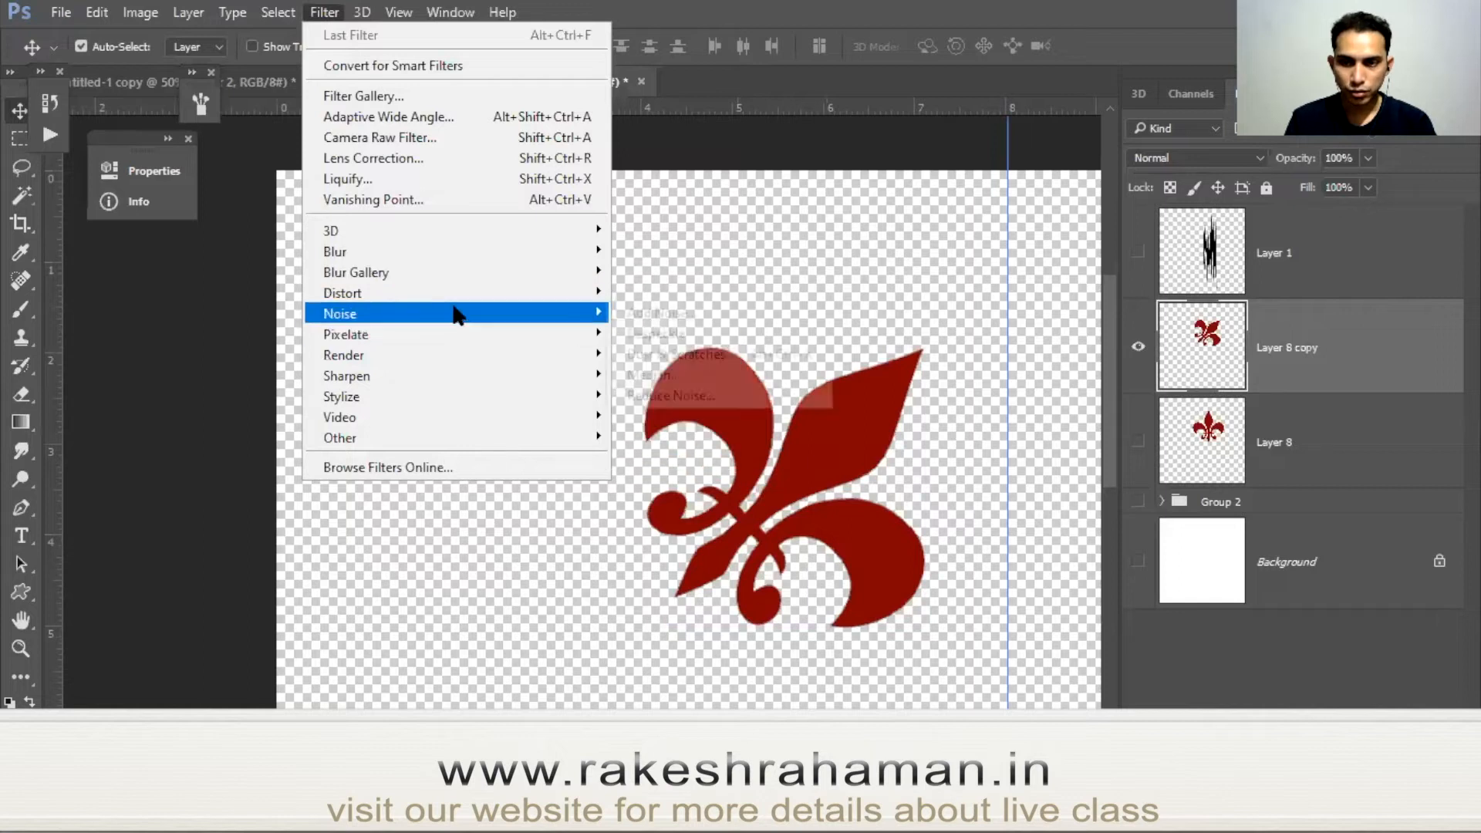
click(646, 354)
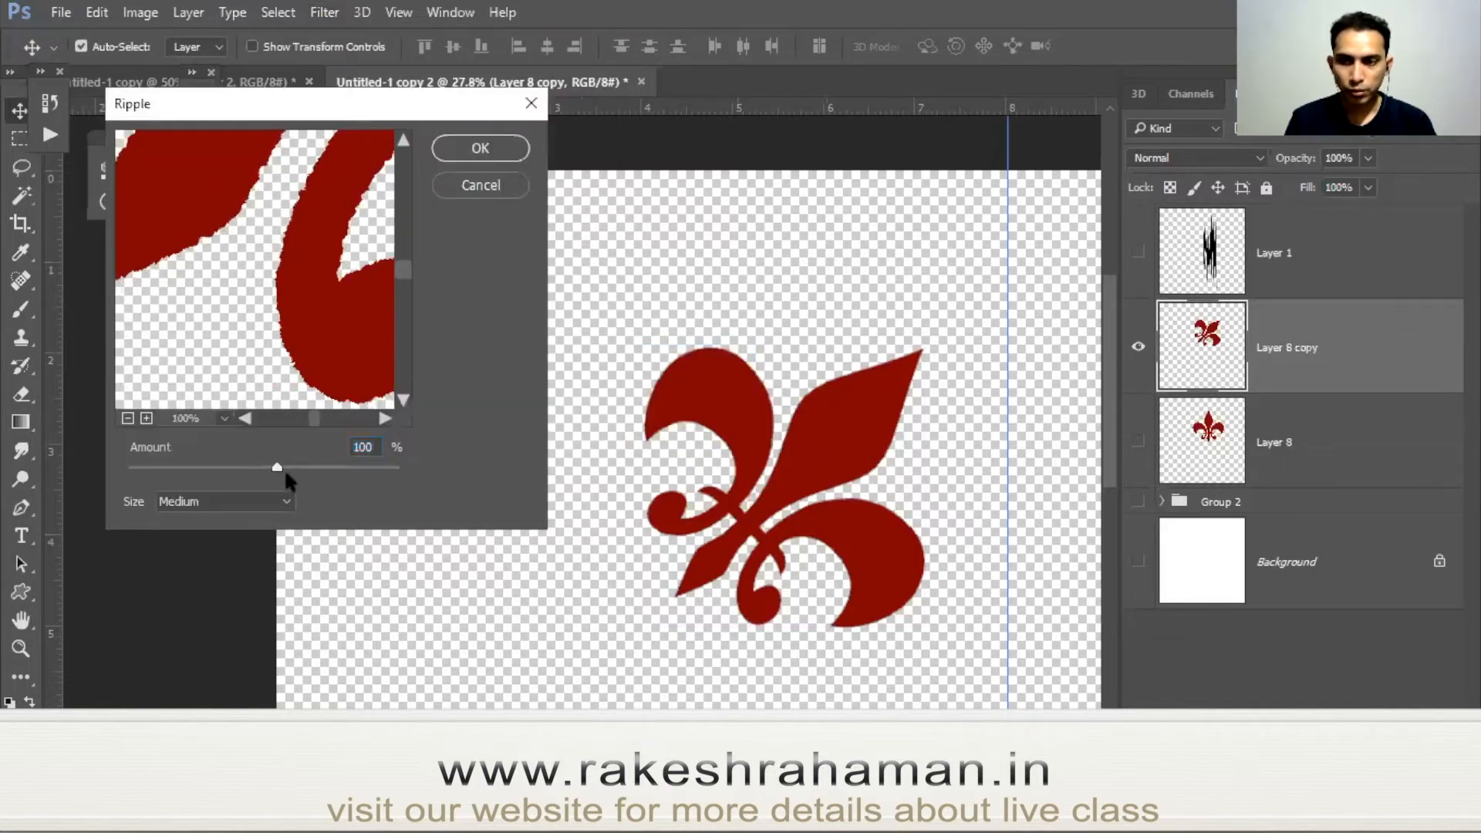
drag(279, 466, 306, 468)
click(500, 188)
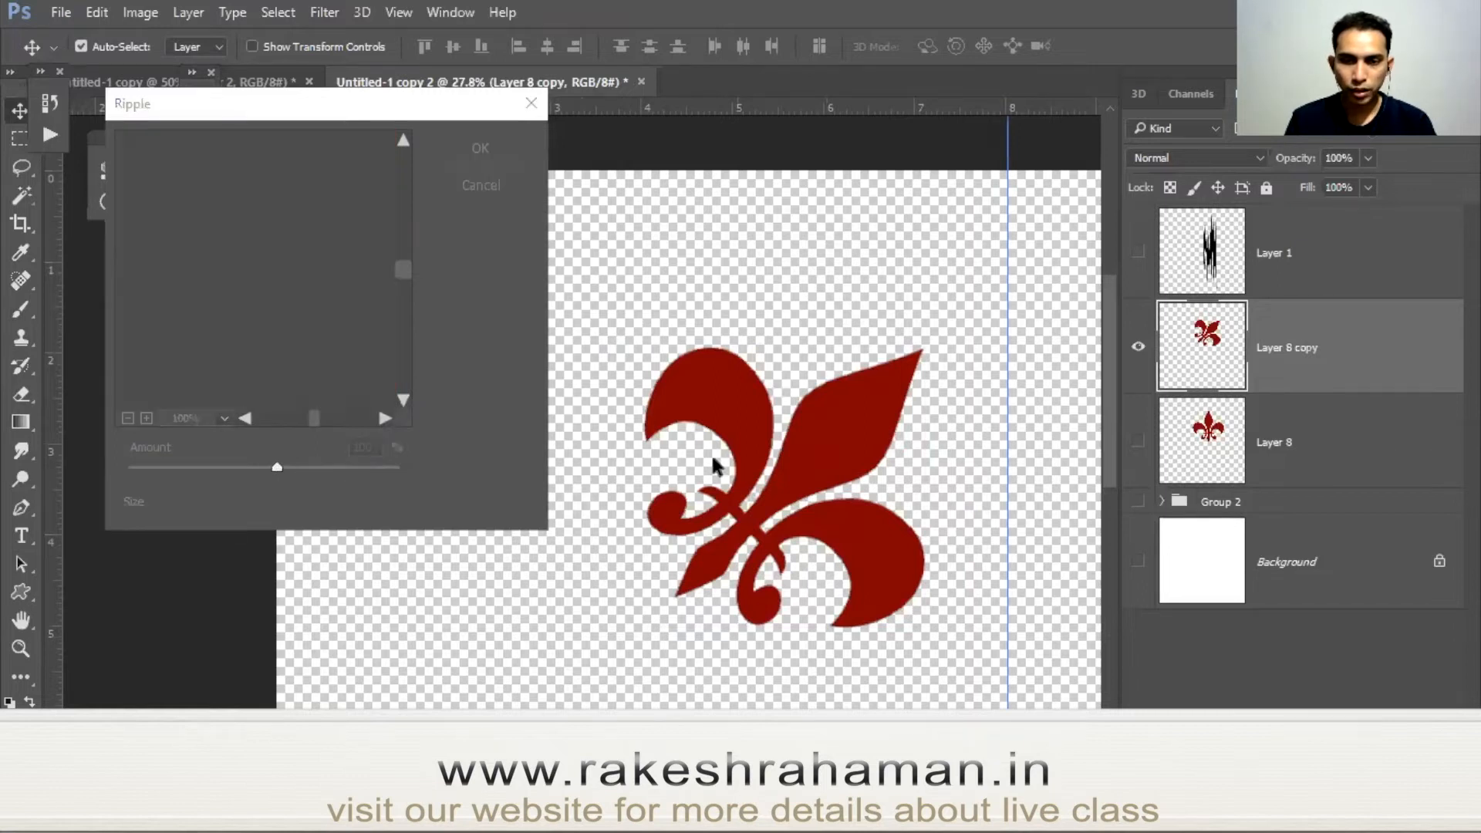
Rotate the fleur-de-lis on Layer 8 copy by 180°.
key(ctrl+t)
right_click(874, 452)
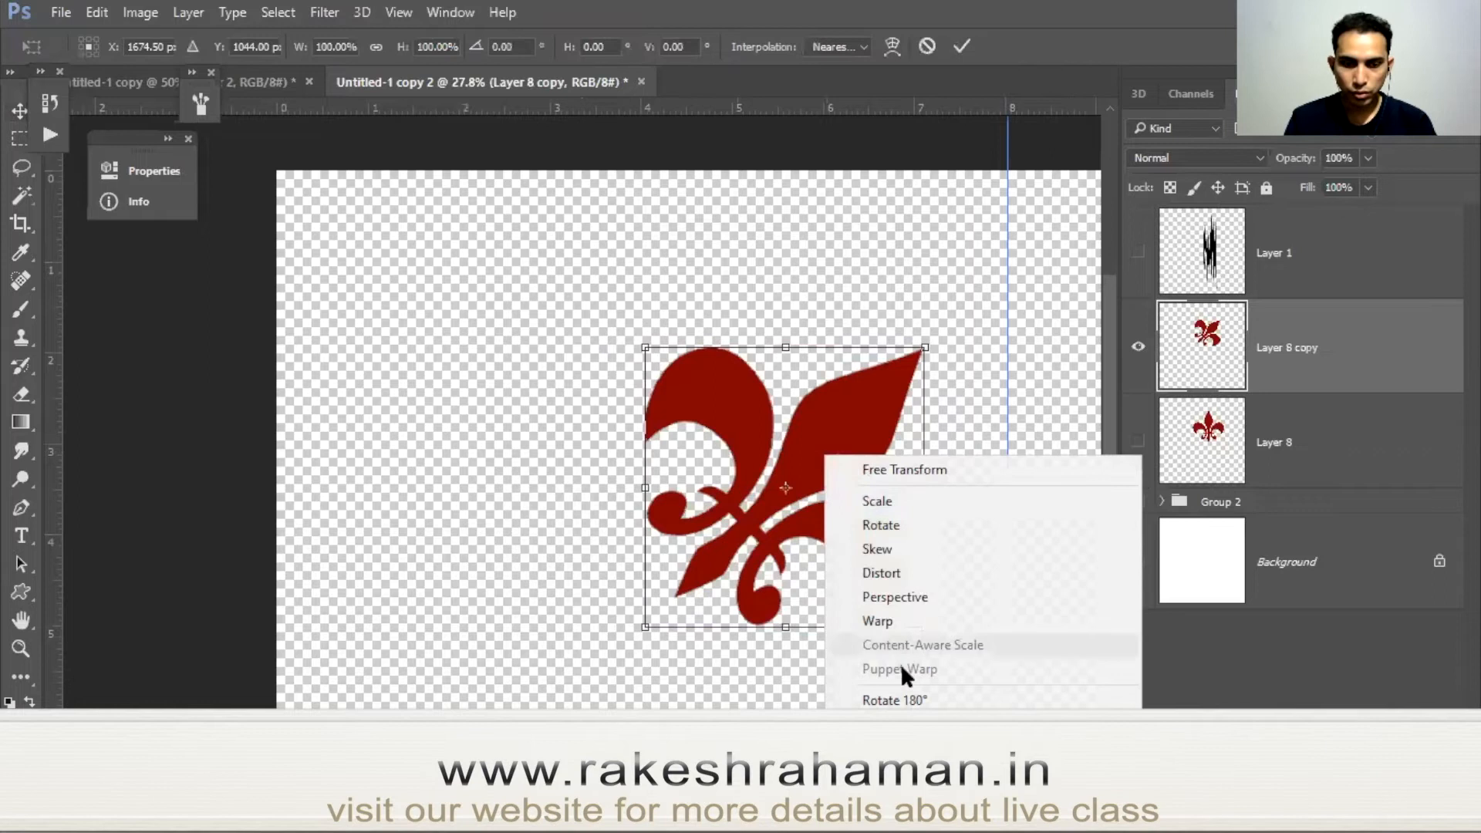
click(899, 698)
key(Return)
Try the Ripple filter on the turned fleur-de-lis at 550%, 493% and 355%, checking its pointed tip, and cancel it.
click(325, 11)
mouse_move(383, 318)
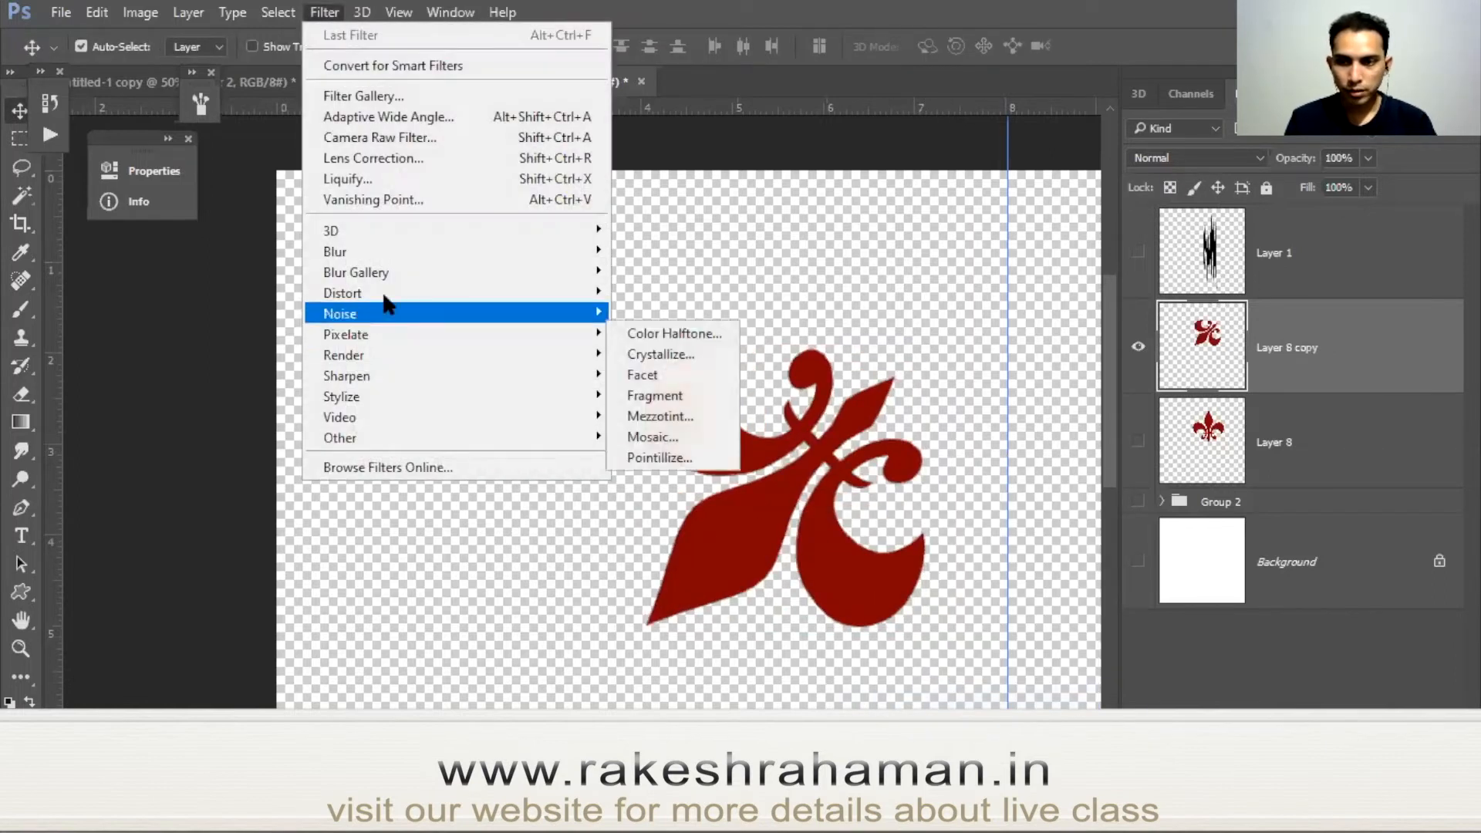
mouse_move(369, 293)
click(671, 335)
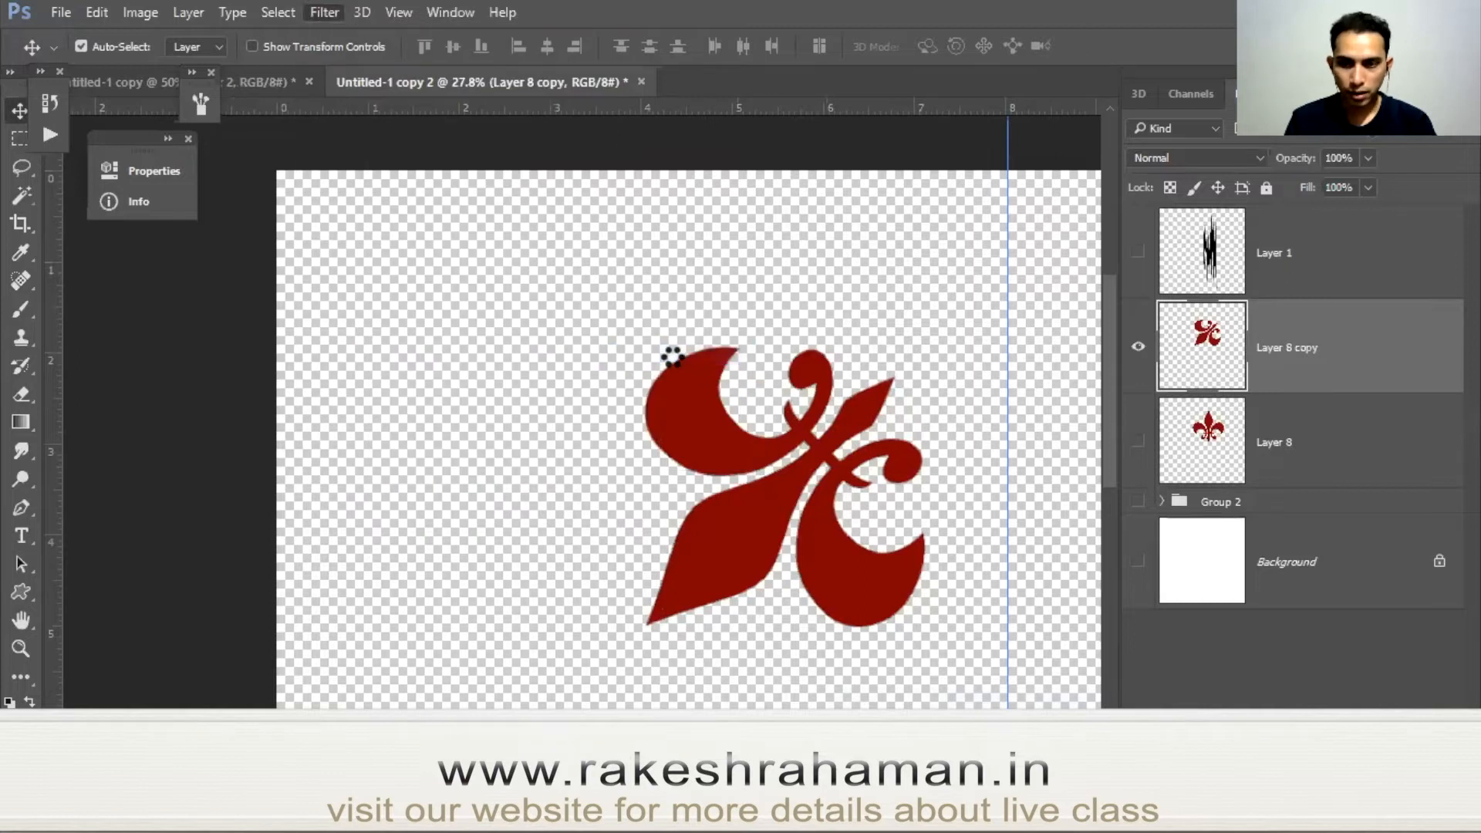
drag(312, 468, 325, 470)
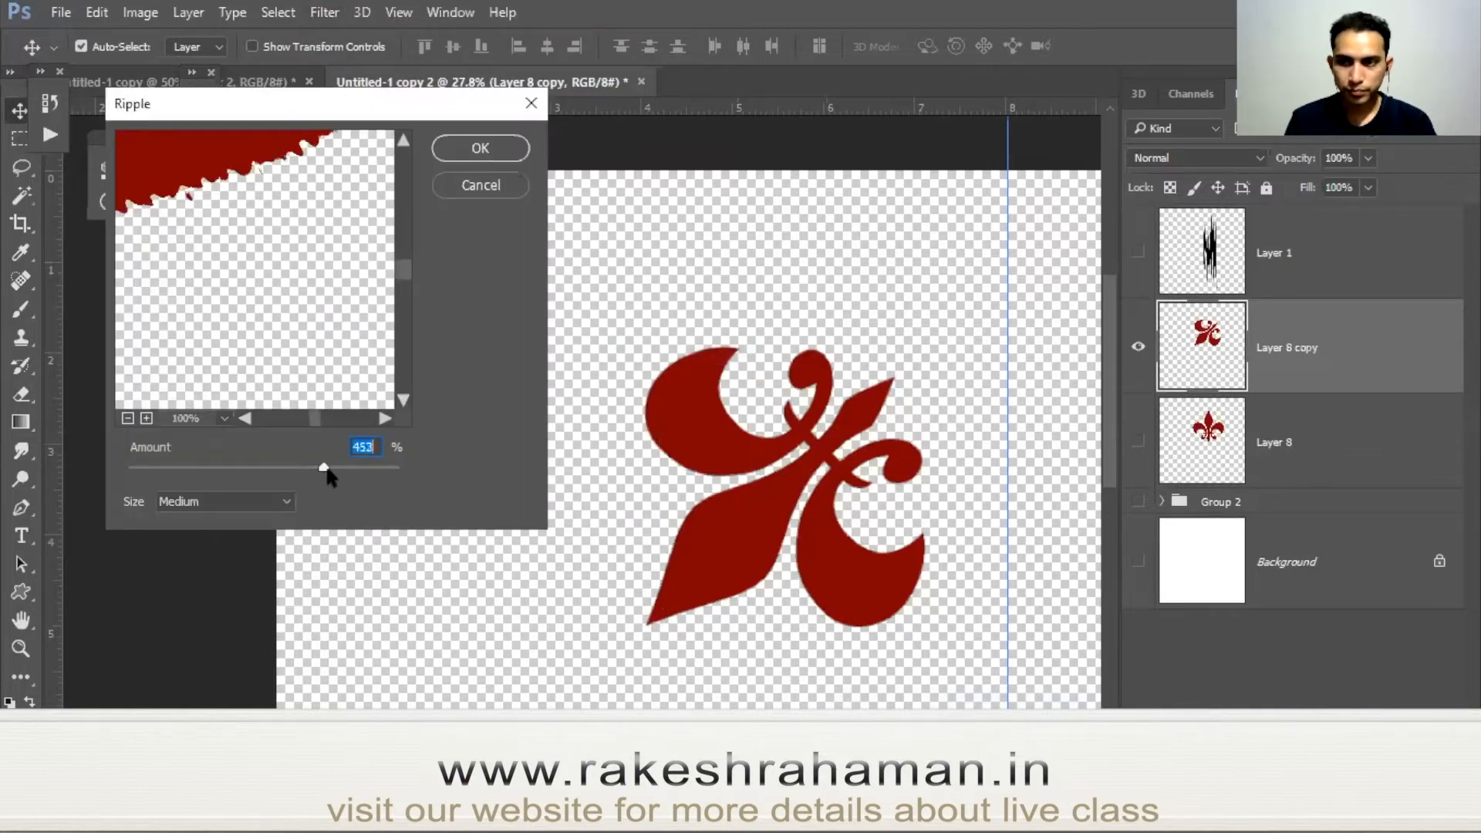
drag(193, 166, 264, 291)
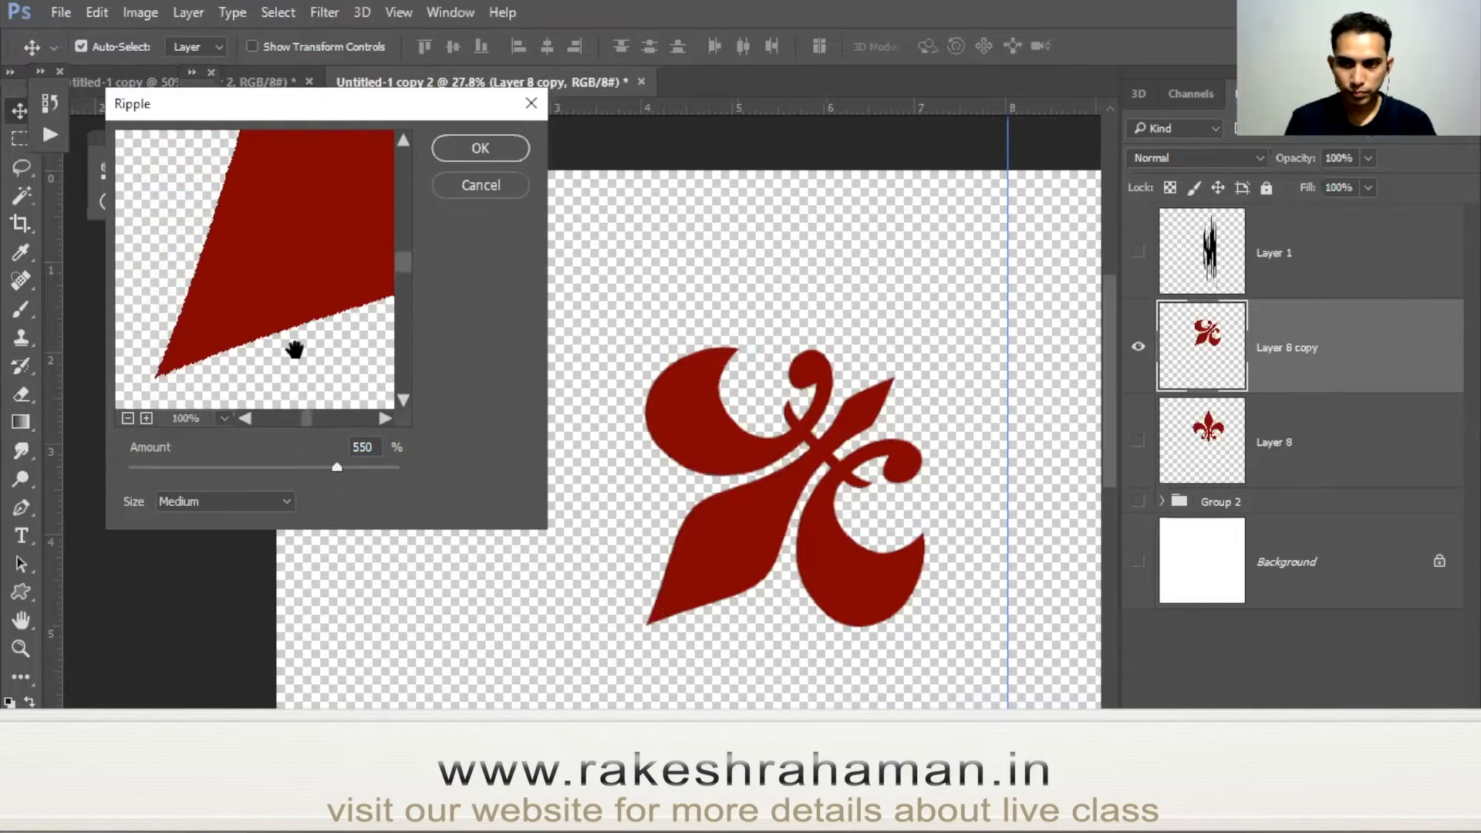
drag(336, 467, 334, 469)
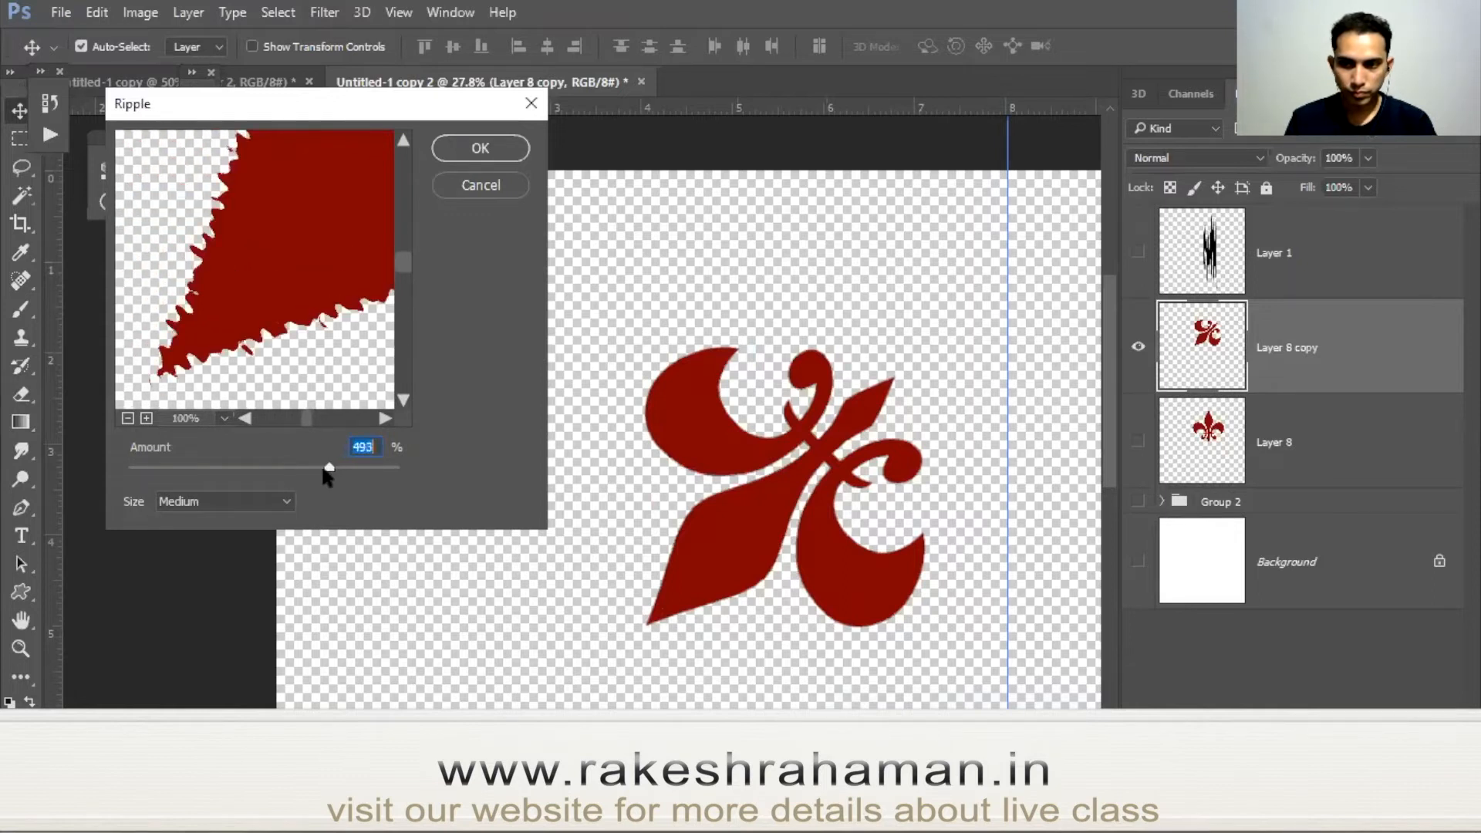
drag(323, 476, 317, 473)
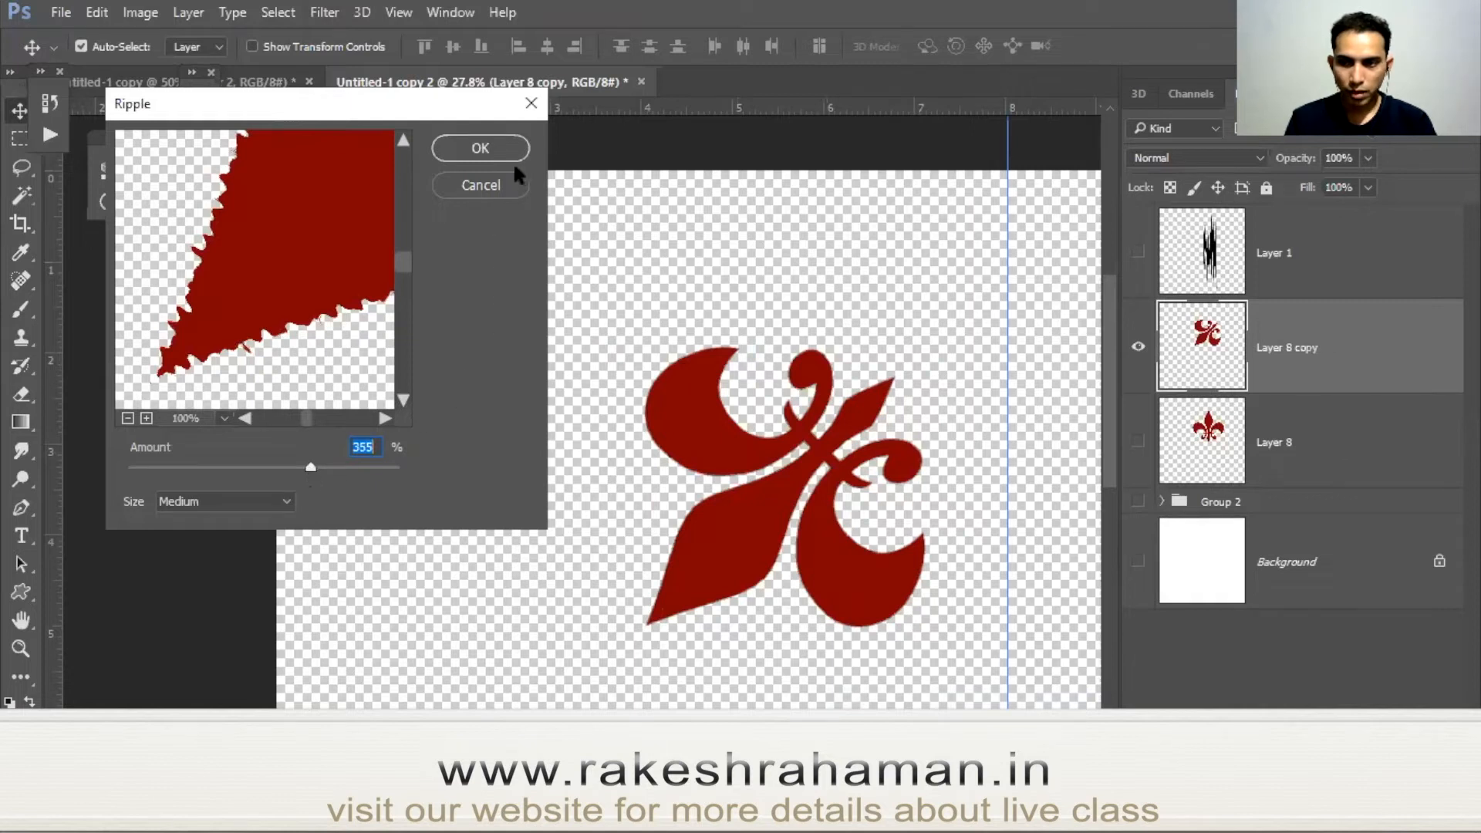
click(503, 187)
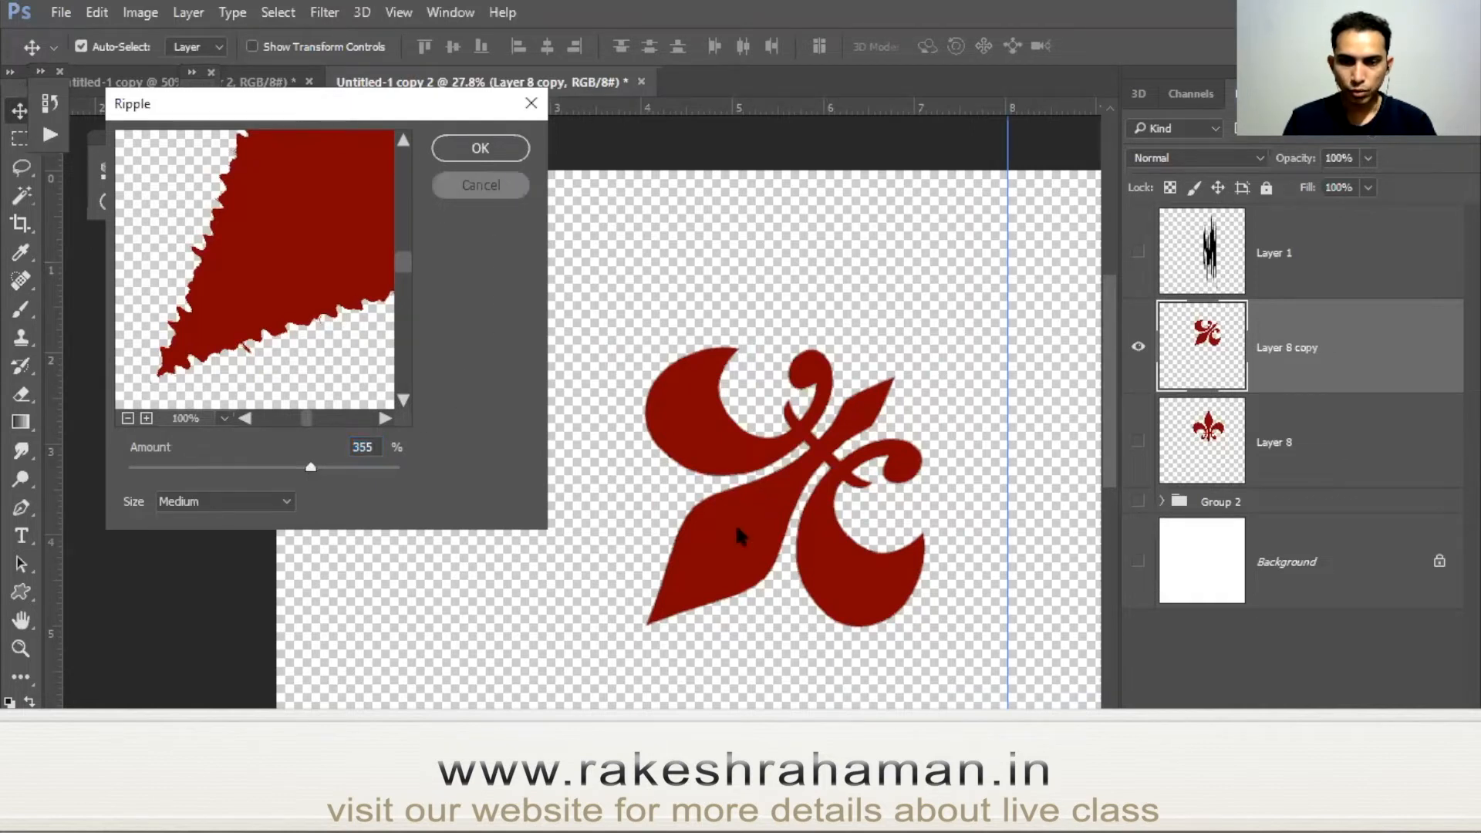
Rotate the fleur-de-lis on Layer 8 copy by -45°, followed by a further -30°.
key(ctrl+t)
drag(1019, 496, 916, 348)
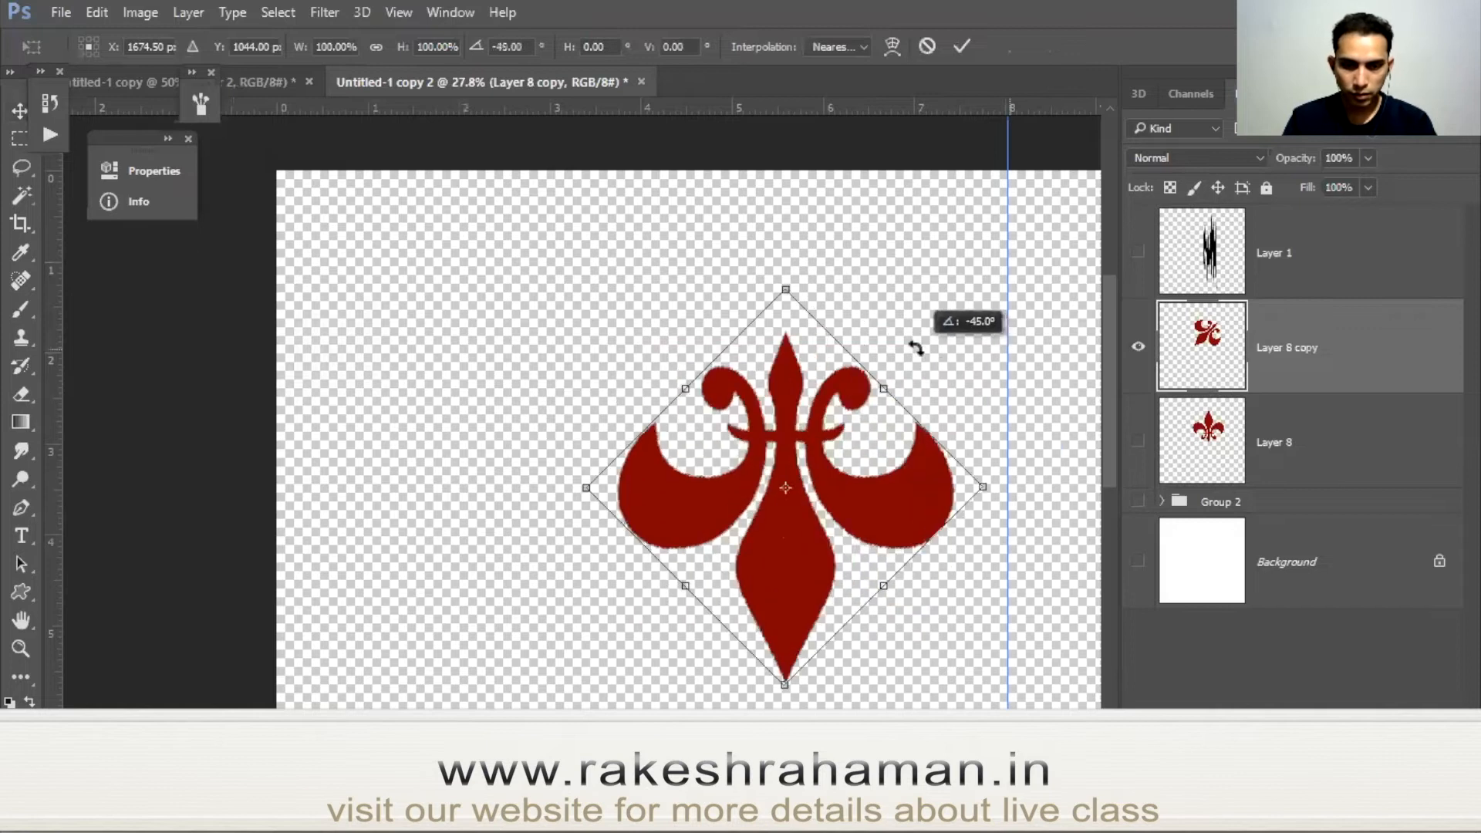
key(Escape)
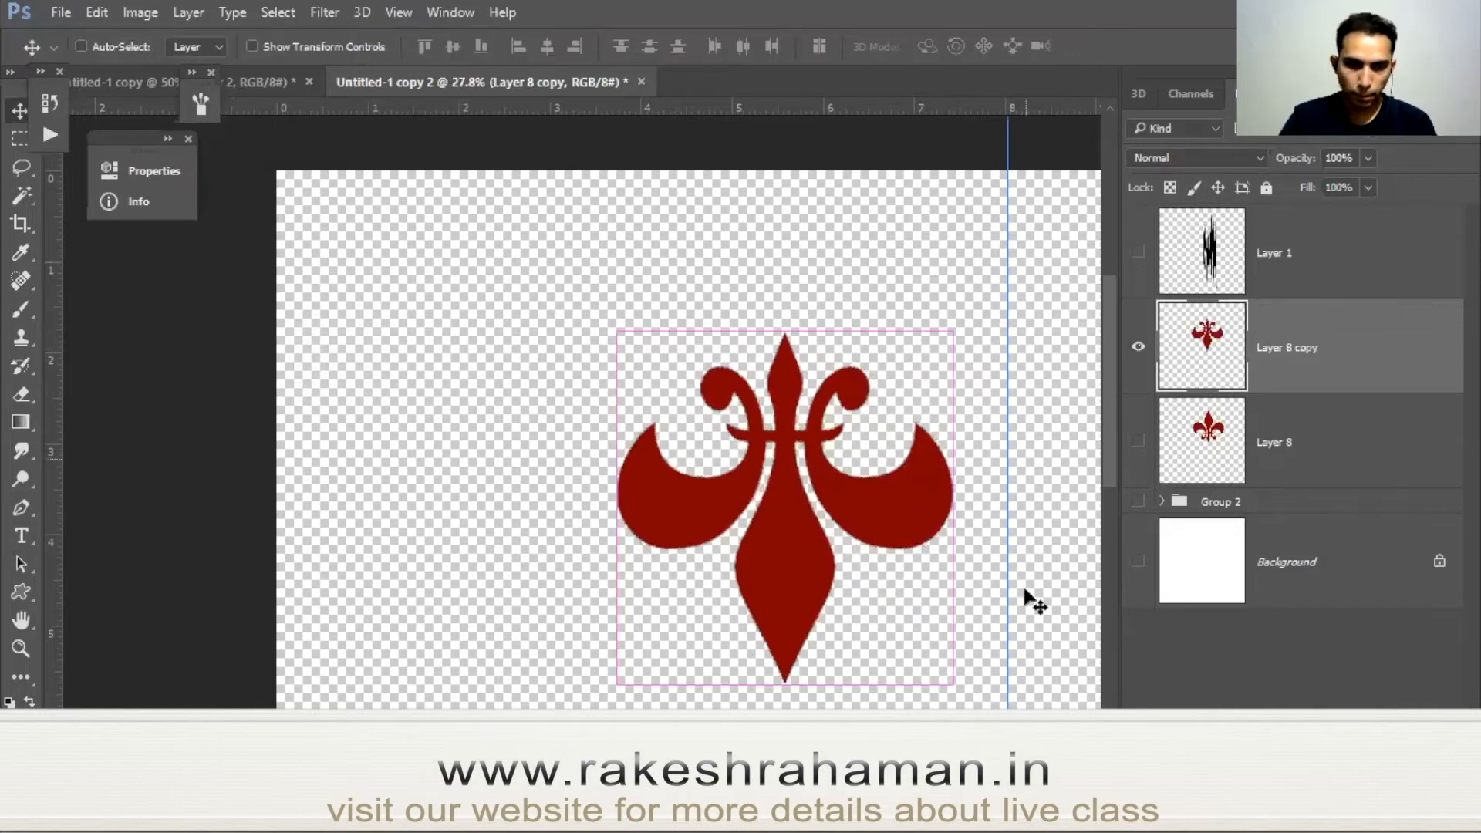
key(ctrl+t)
drag(1029, 599, 968, 460)
key(Return)
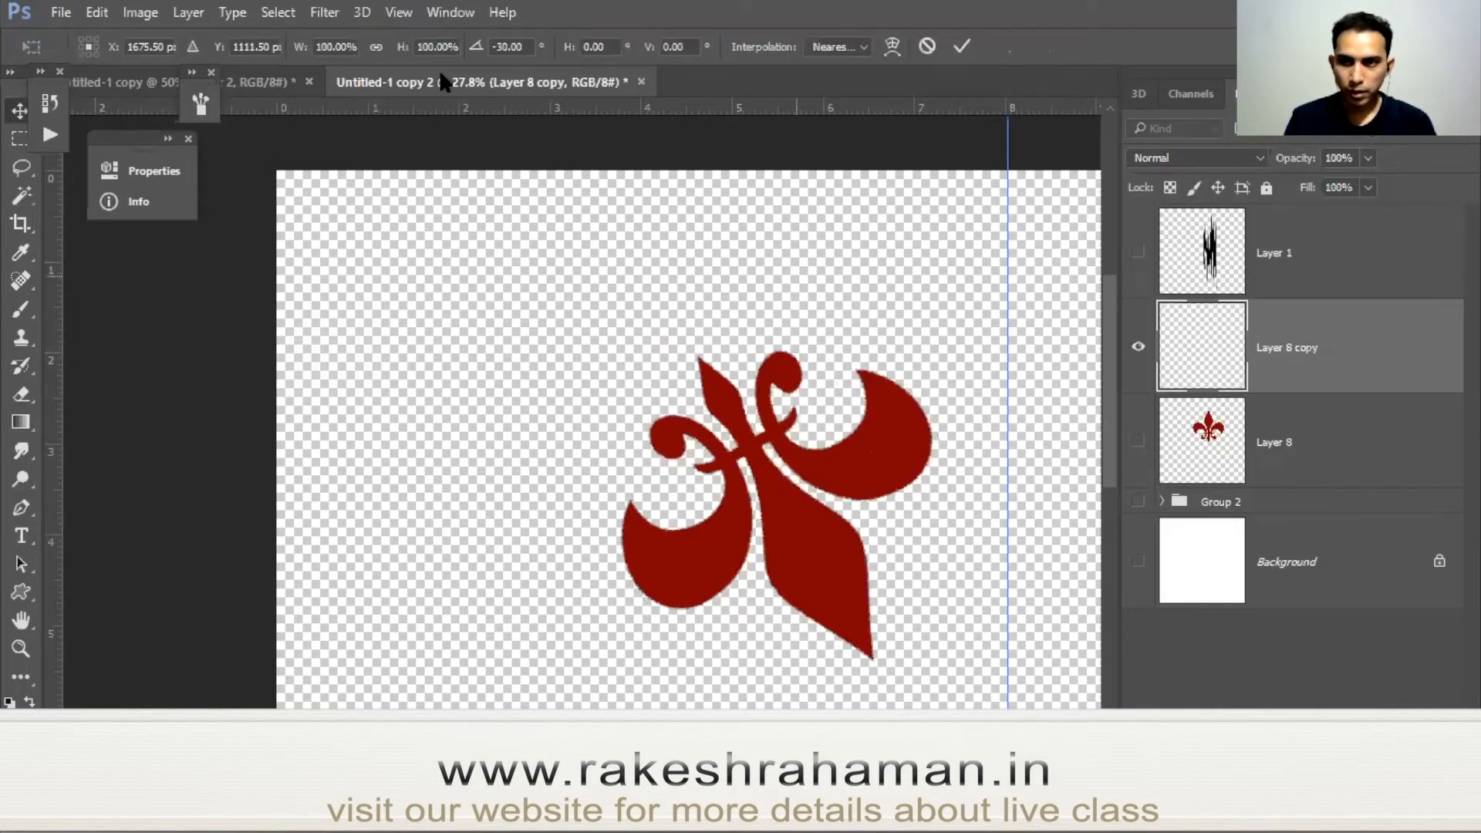
Apply the Ripple filter at 379% with medium size to the tilted fleur-de-lis on Layer 8 copy and inspect its frayed edges.
click(324, 12)
mouse_move(378, 291)
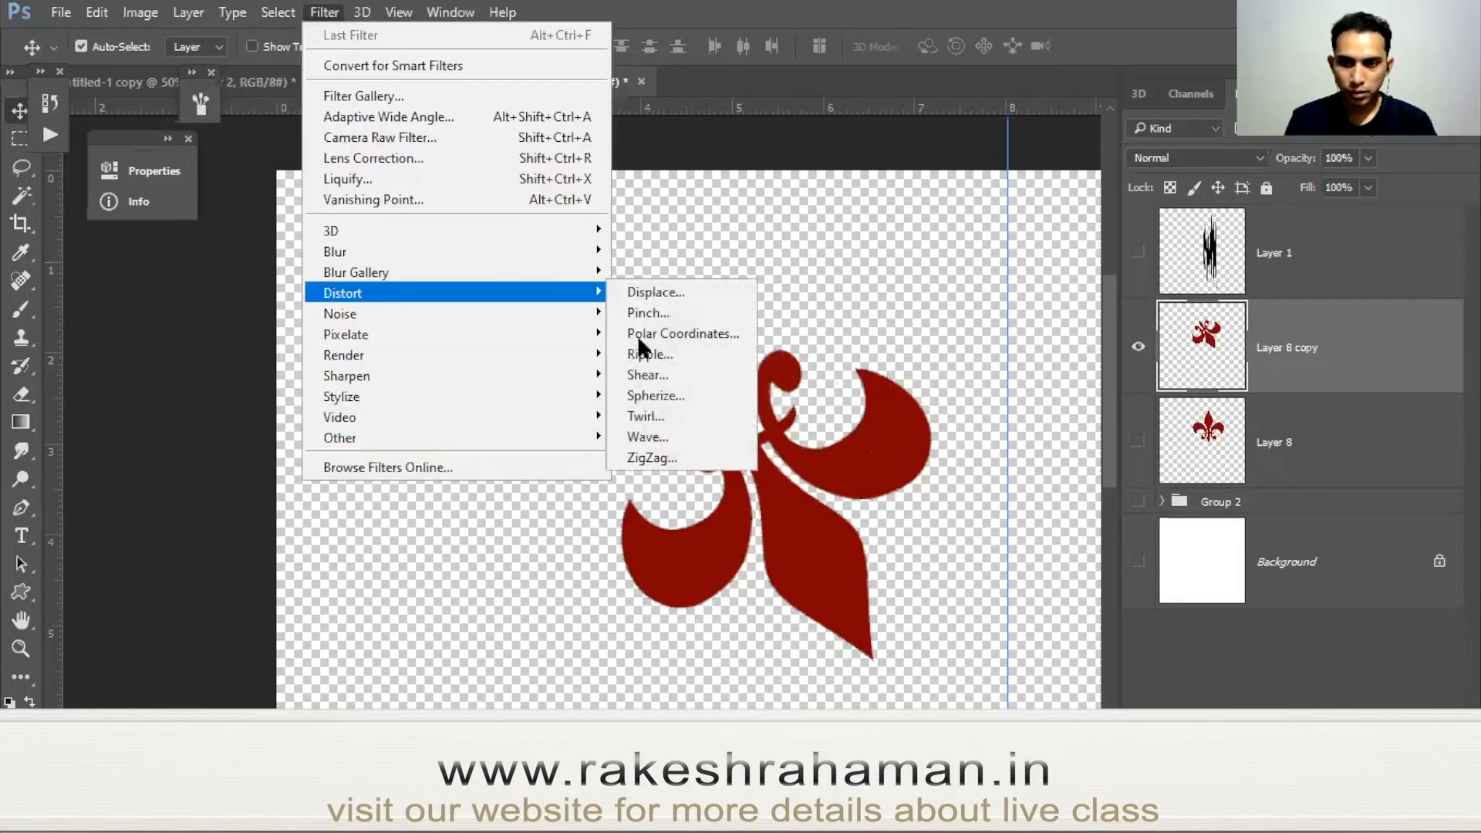
click(655, 357)
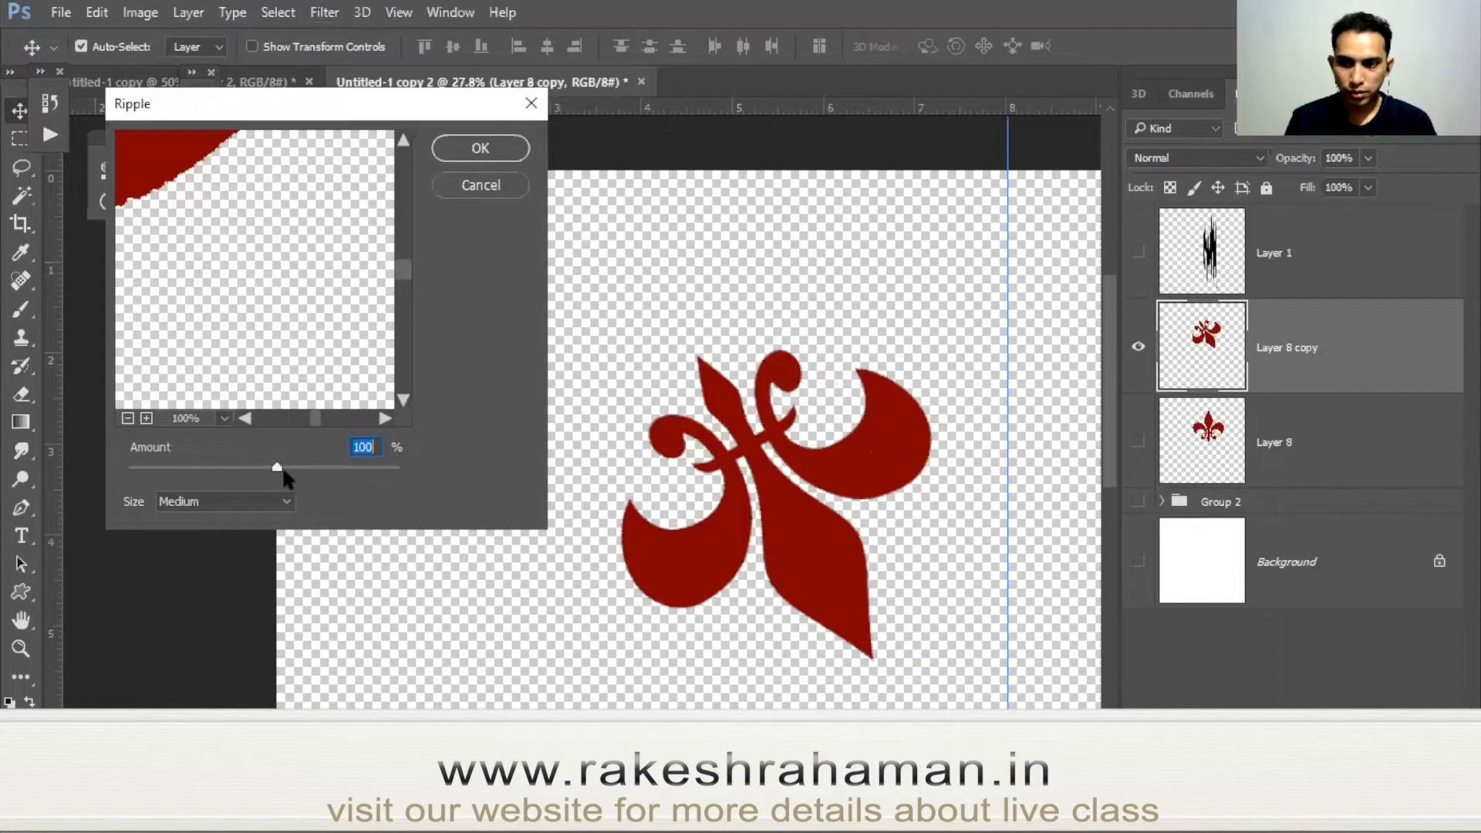
drag(280, 468, 316, 466)
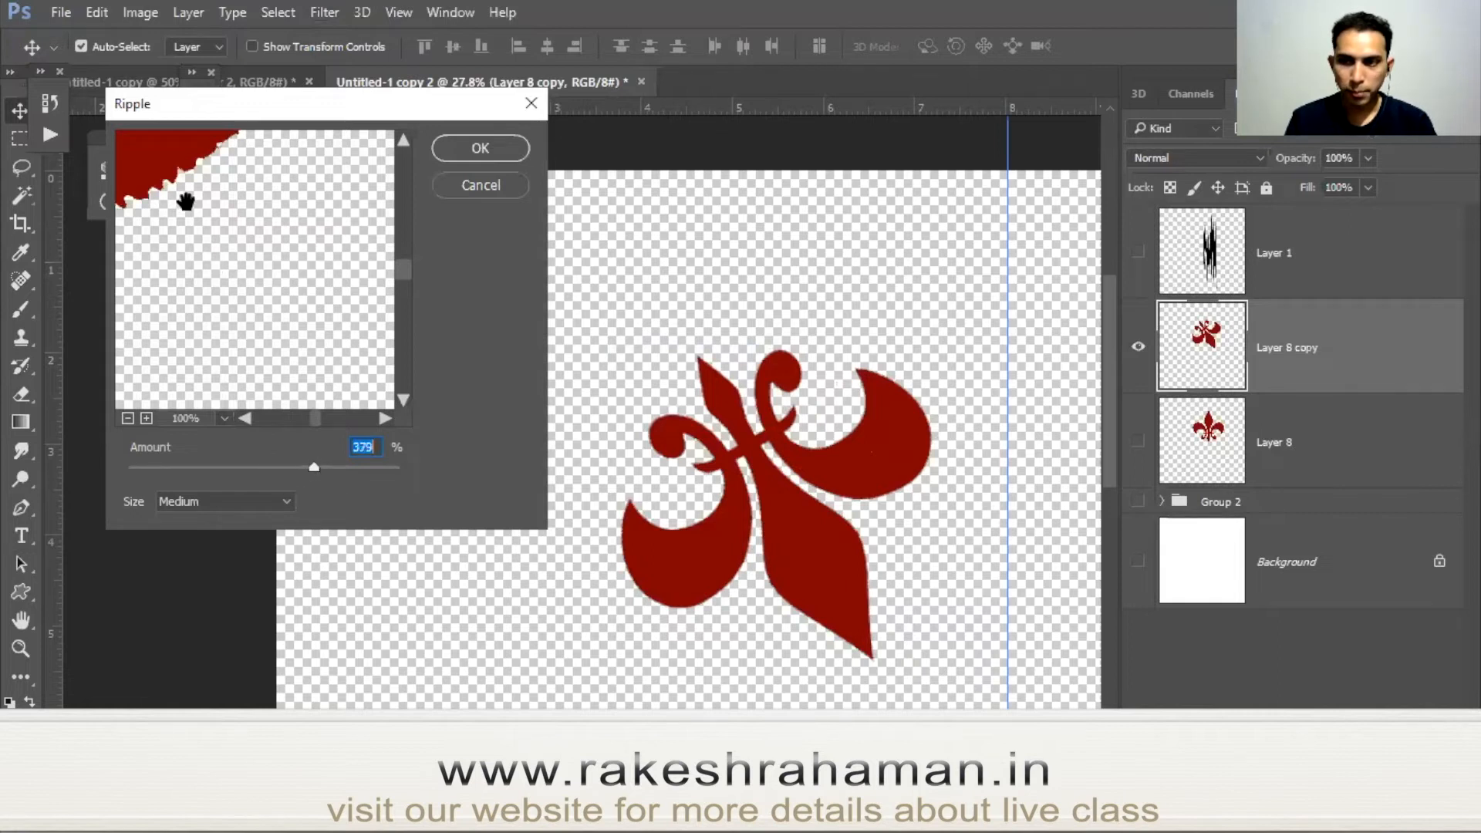
drag(311, 279, 298, 348)
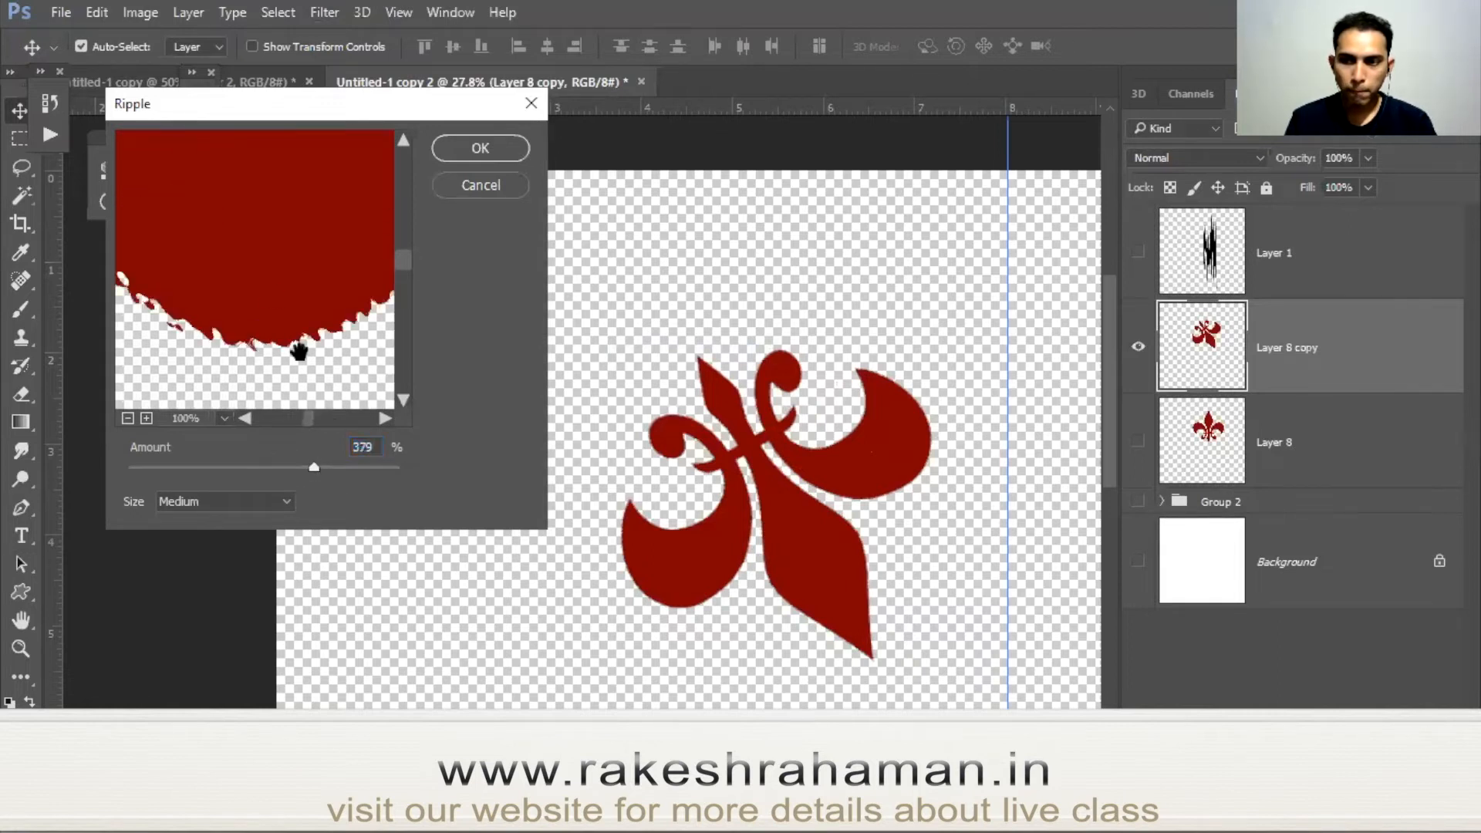
click(468, 150)
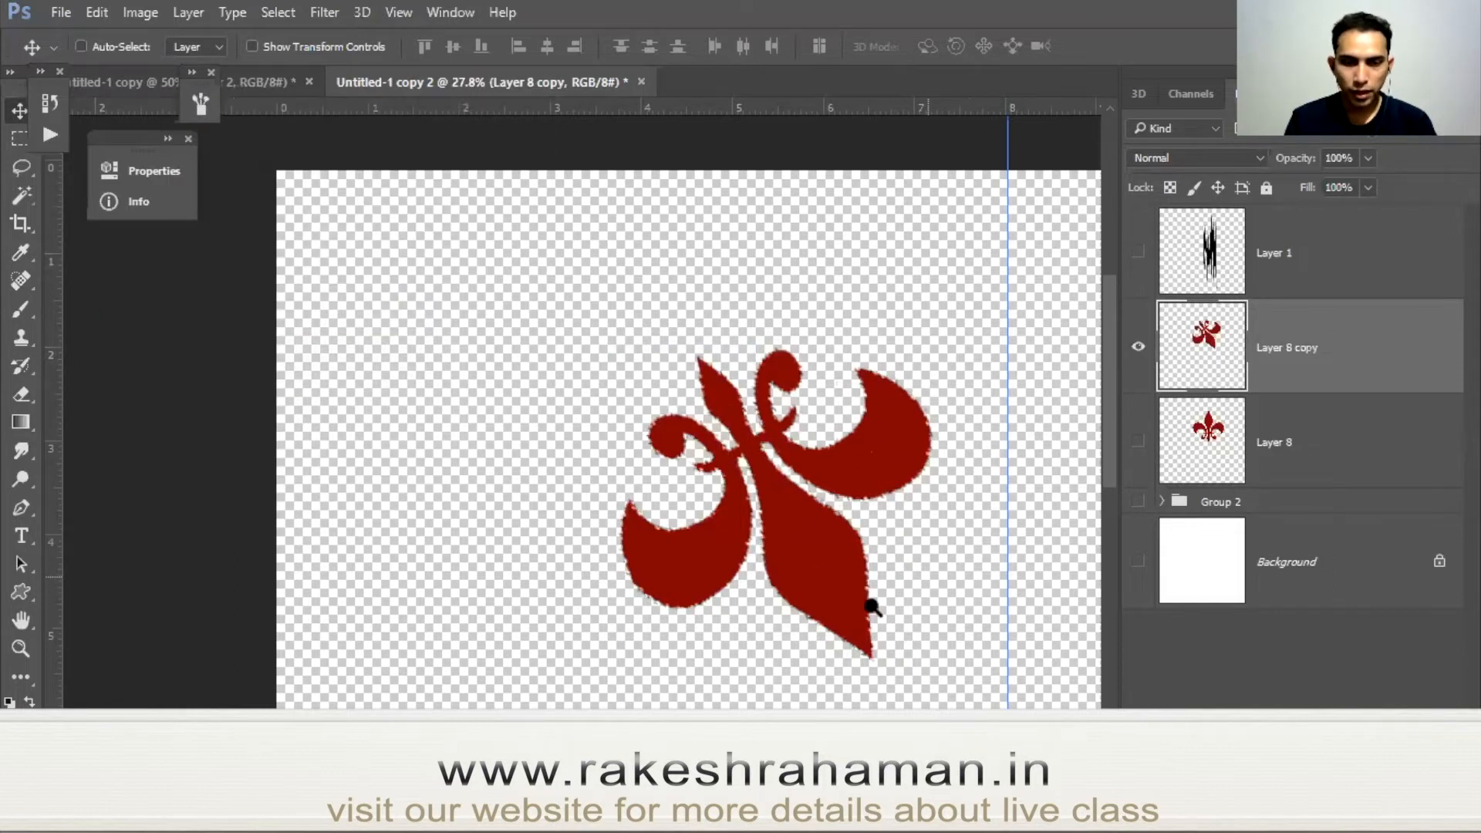
drag(815, 588, 864, 607)
drag(804, 547, 747, 472)
drag(687, 431, 774, 500)
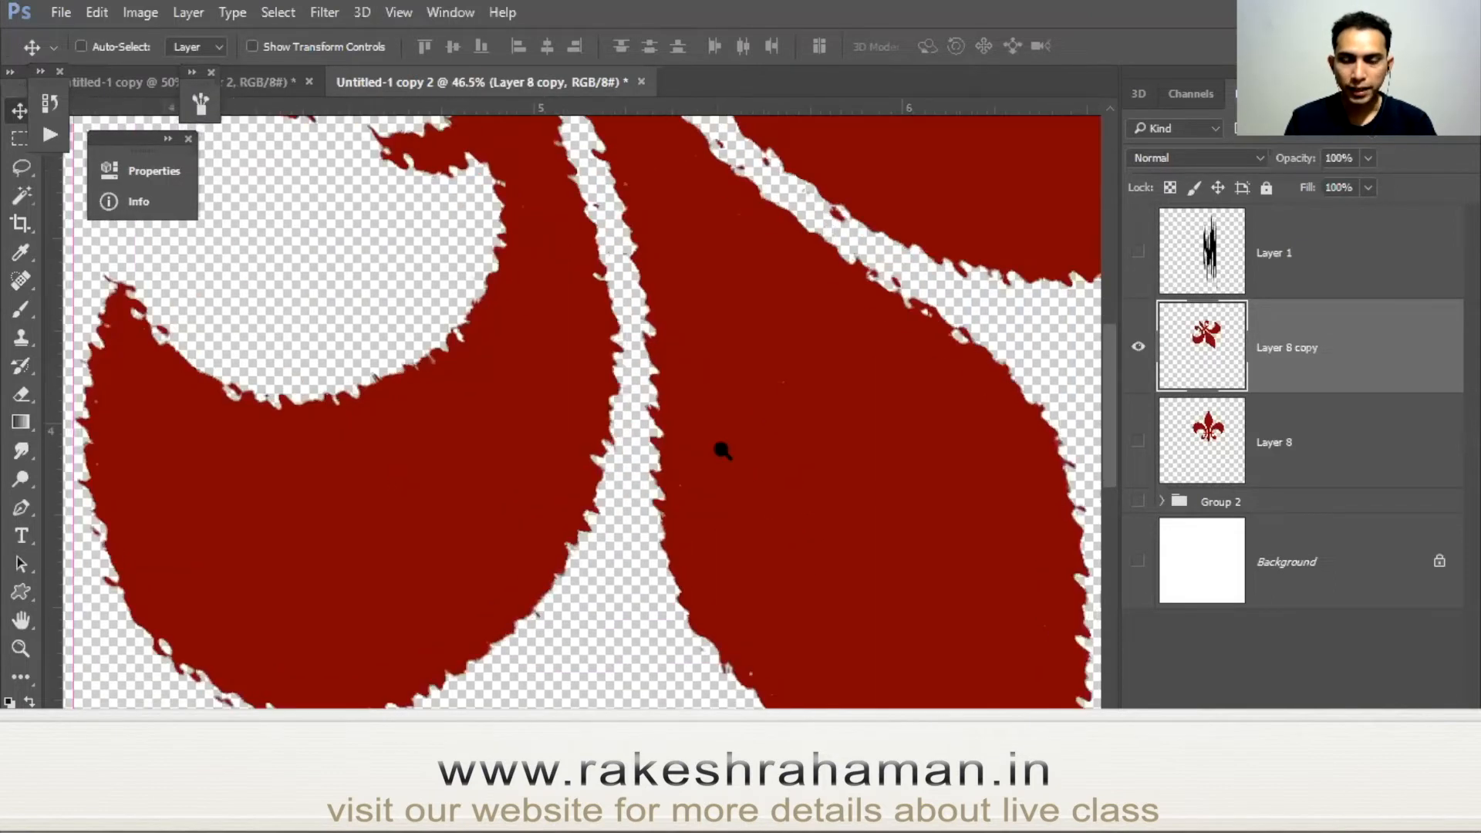
drag(723, 450, 711, 445)
mouse_move(761, 503)
mouse_down()
mouse_move(735, 487)
mouse_move(775, 545)
mouse_move(753, 498)
mouse_up()
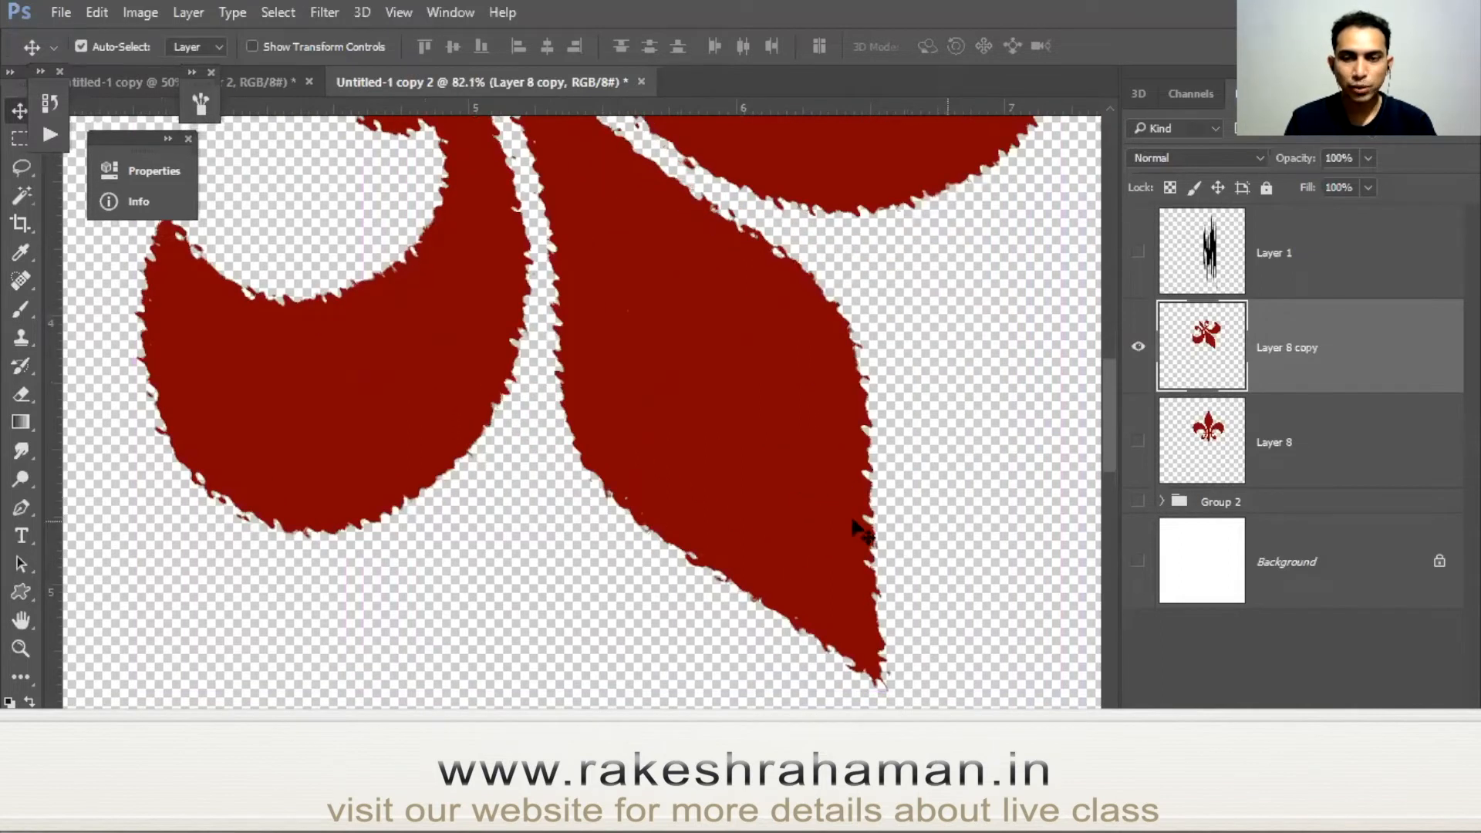
scroll(817, 506, down, 3)
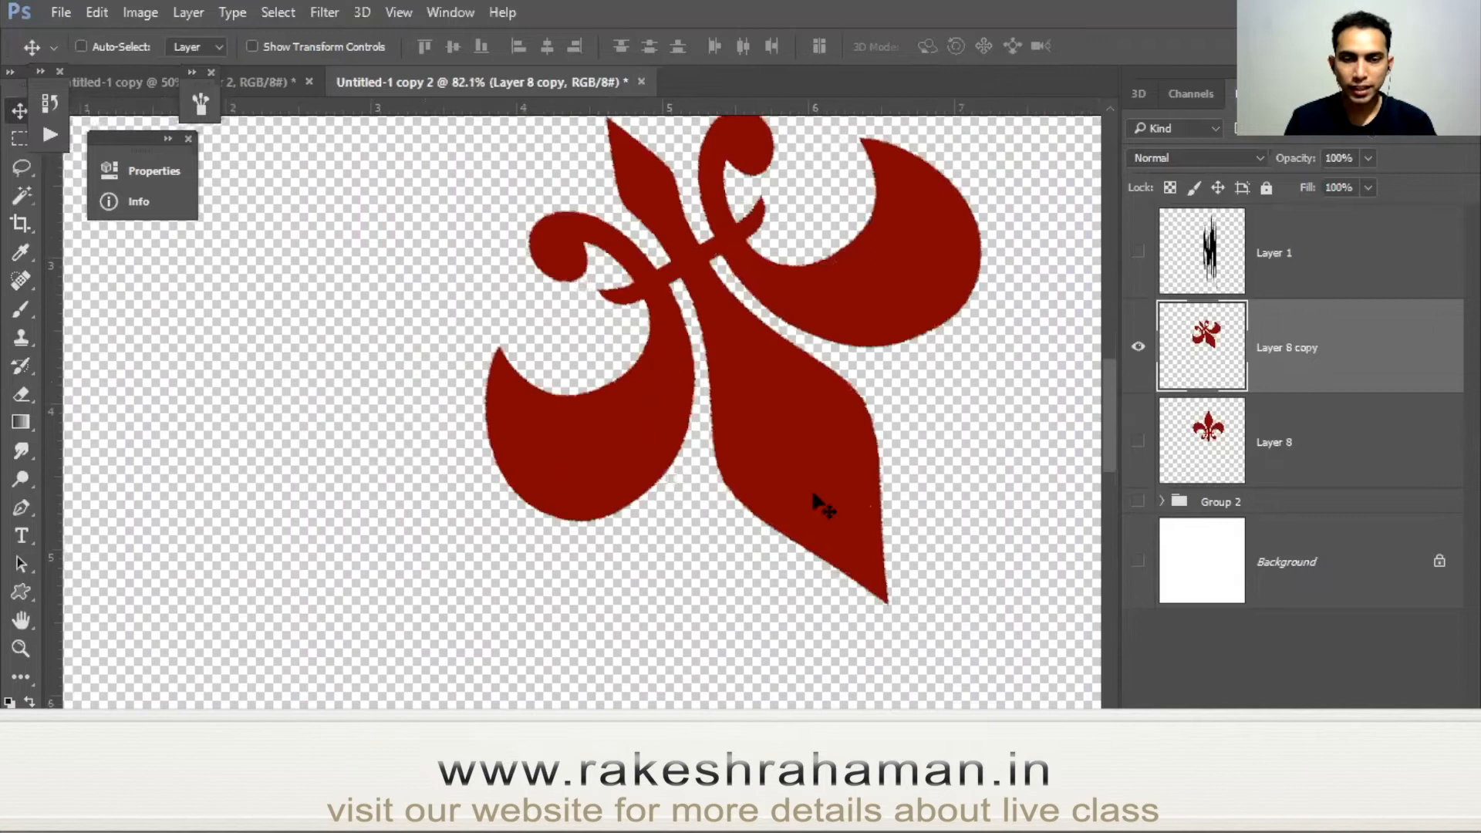
Undo the ripple and the rotations of the fleur-de-lis on Layer 8 copy, back to its original upright position.
key(ctrl+alt+z)
key(ctrl+alt+z)
key(ctrl+alt+z)
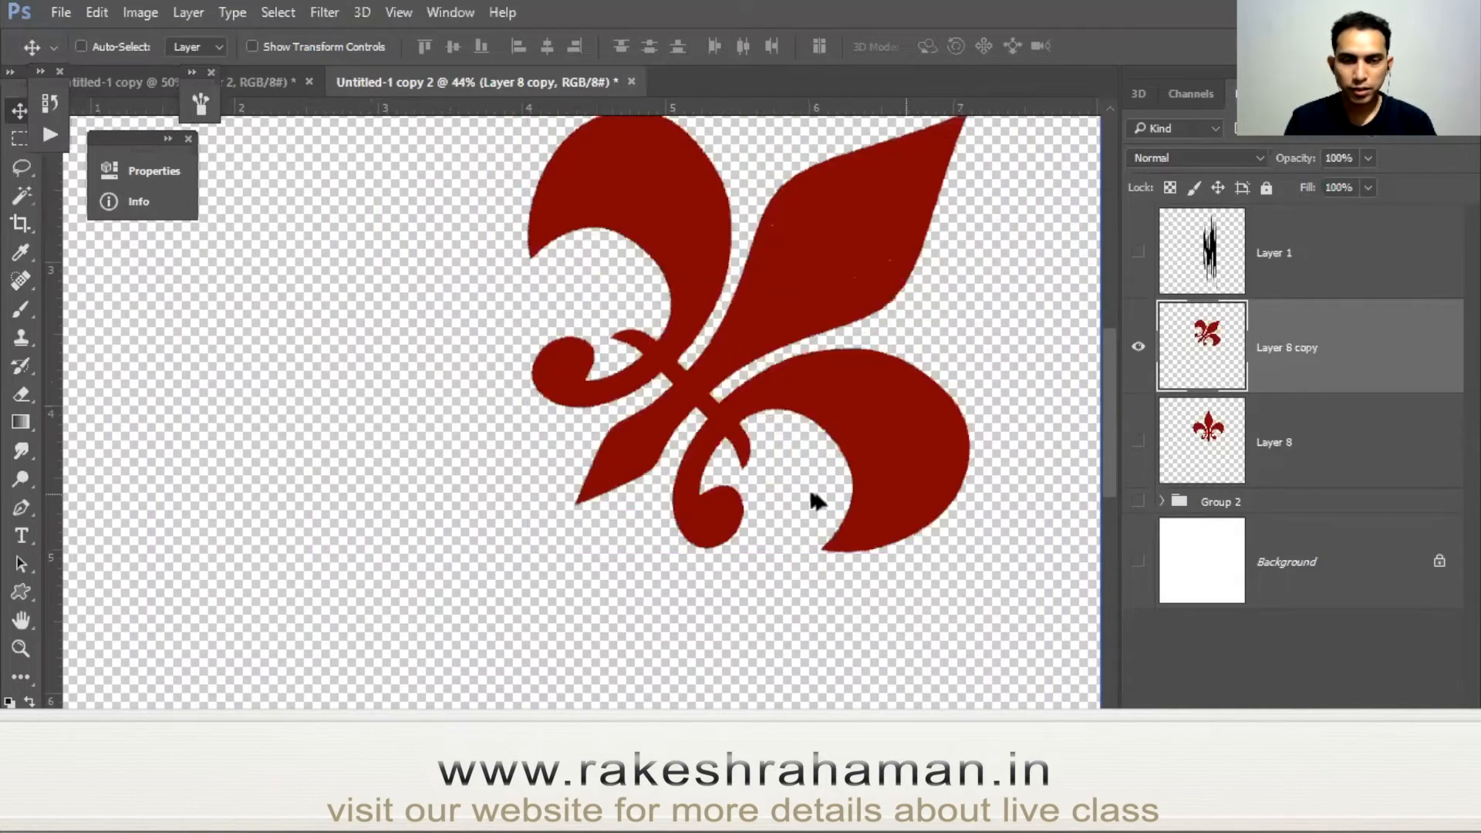
scroll(814, 480, down, 2)
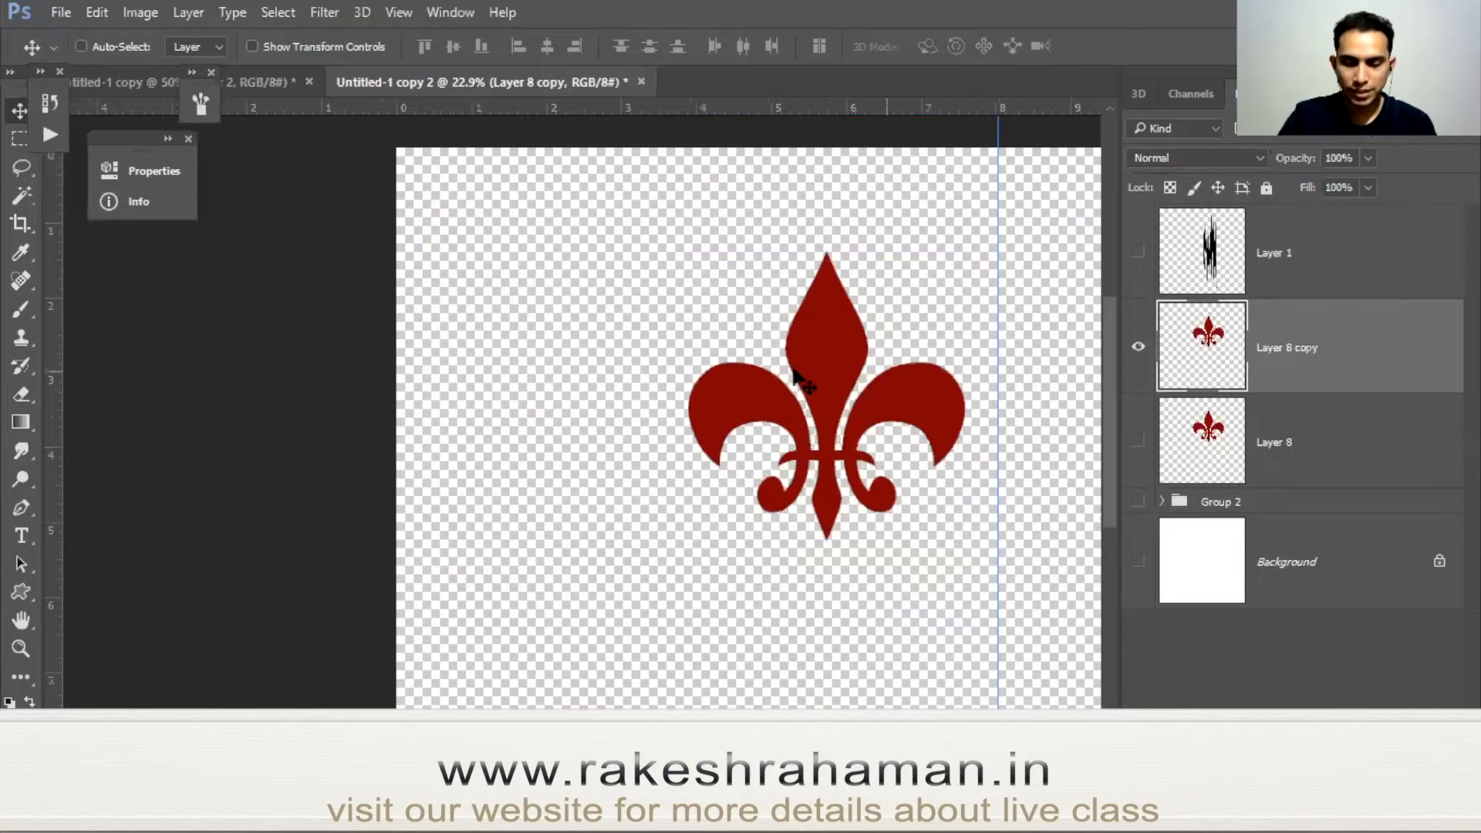
Rotate the upright fleur-de-lis on Layer 8 copy by 180° and tilt it 45° counter-clockwise.
key(ctrl+t)
right_click(847, 378)
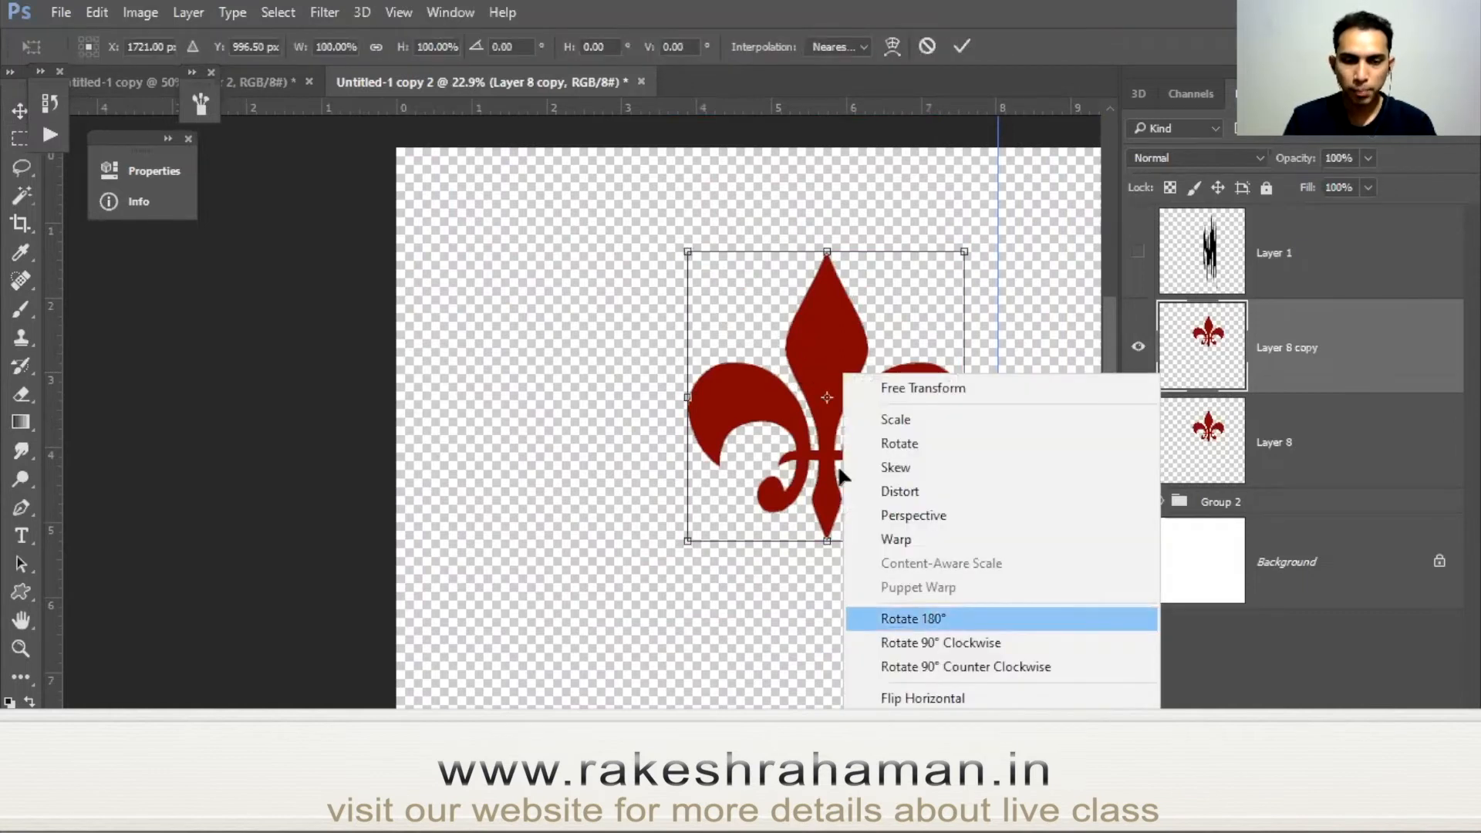
click(920, 613)
key(Return)
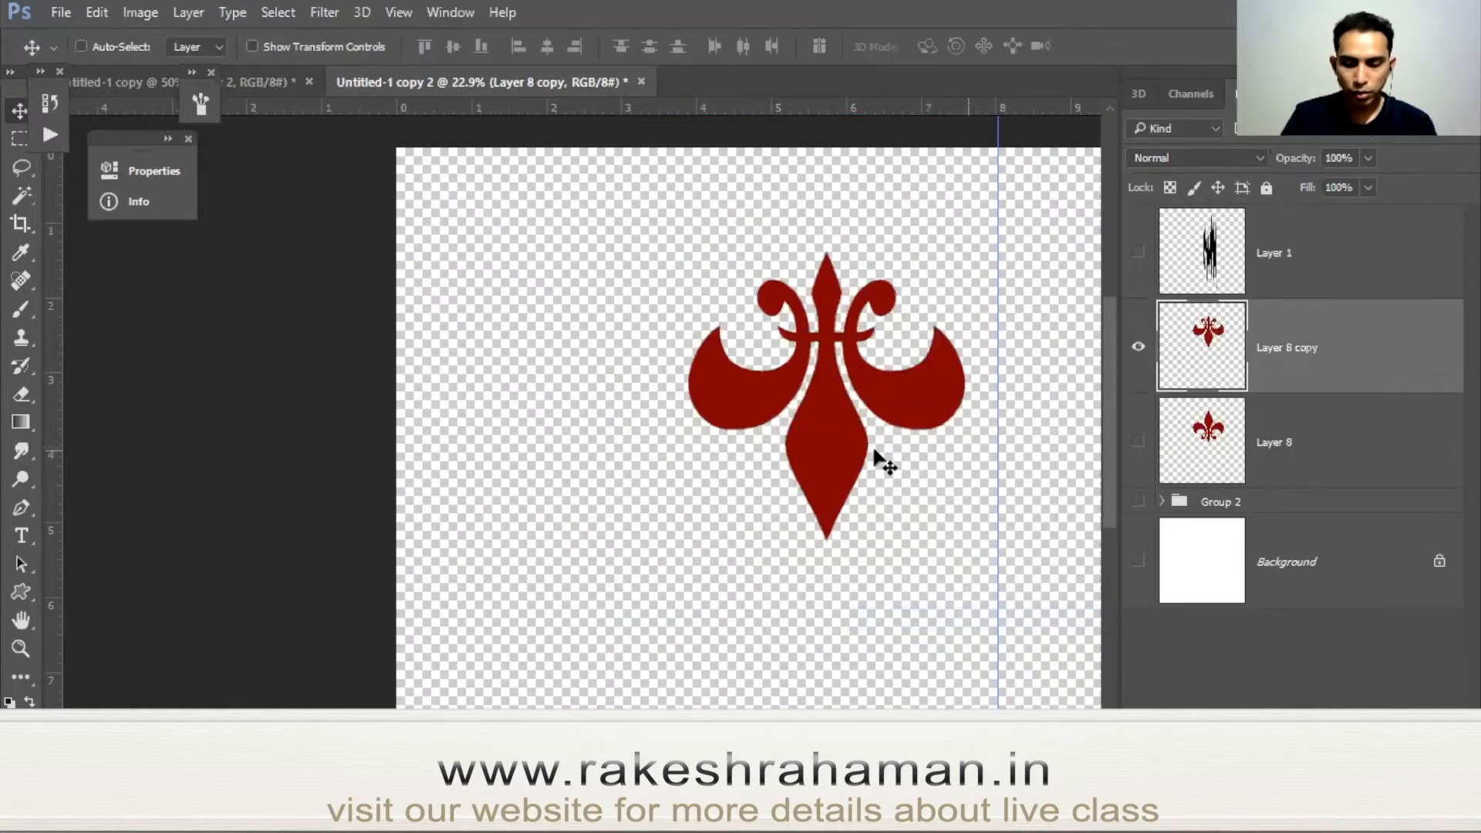
key(ctrl+t)
drag(1010, 512, 1017, 355)
key(Return)
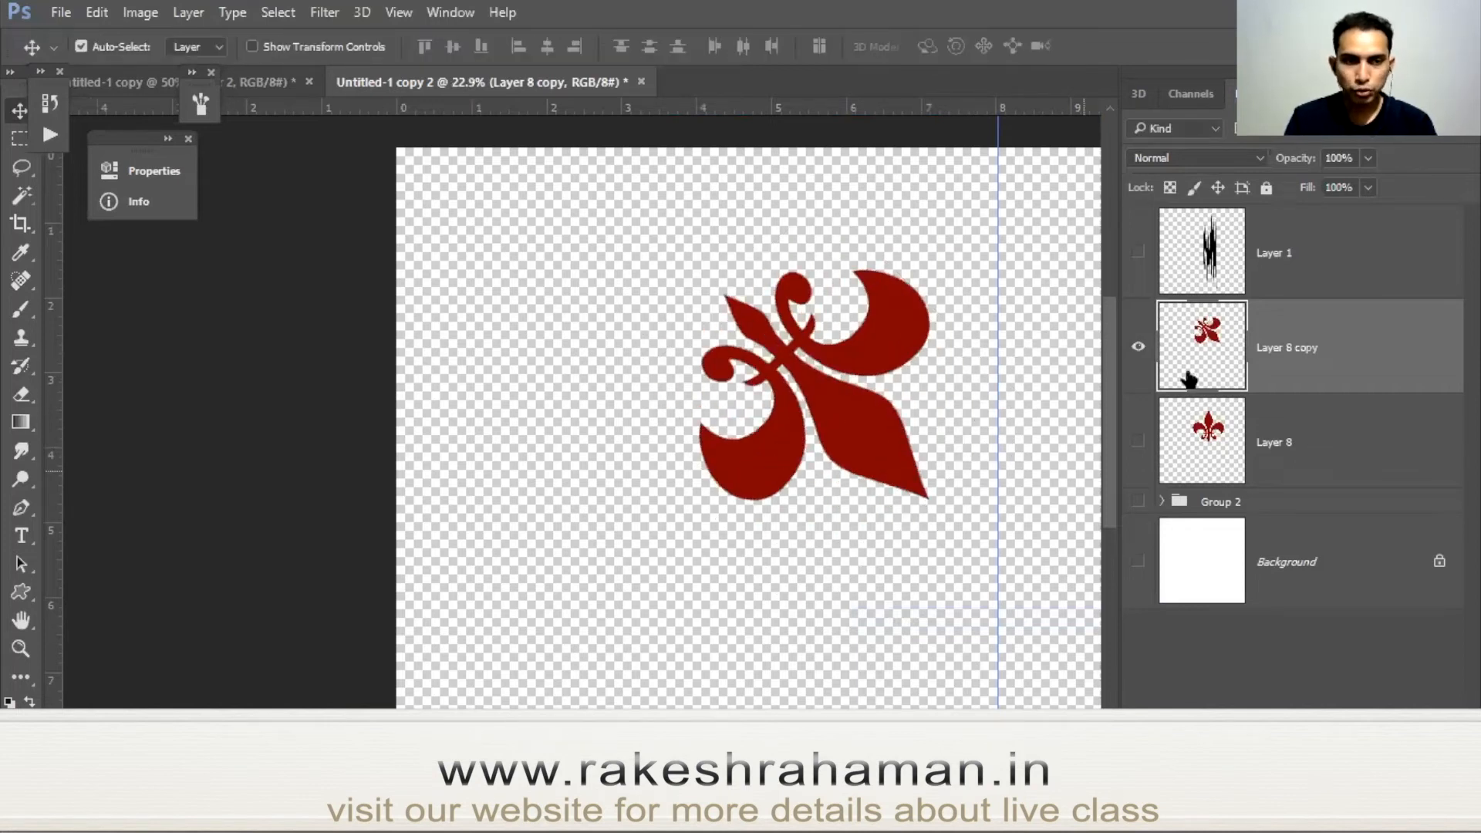
Apply the Ripple distortion to the diagonal fleur-de-lis with an amount of 436% and medium size.
click(328, 10)
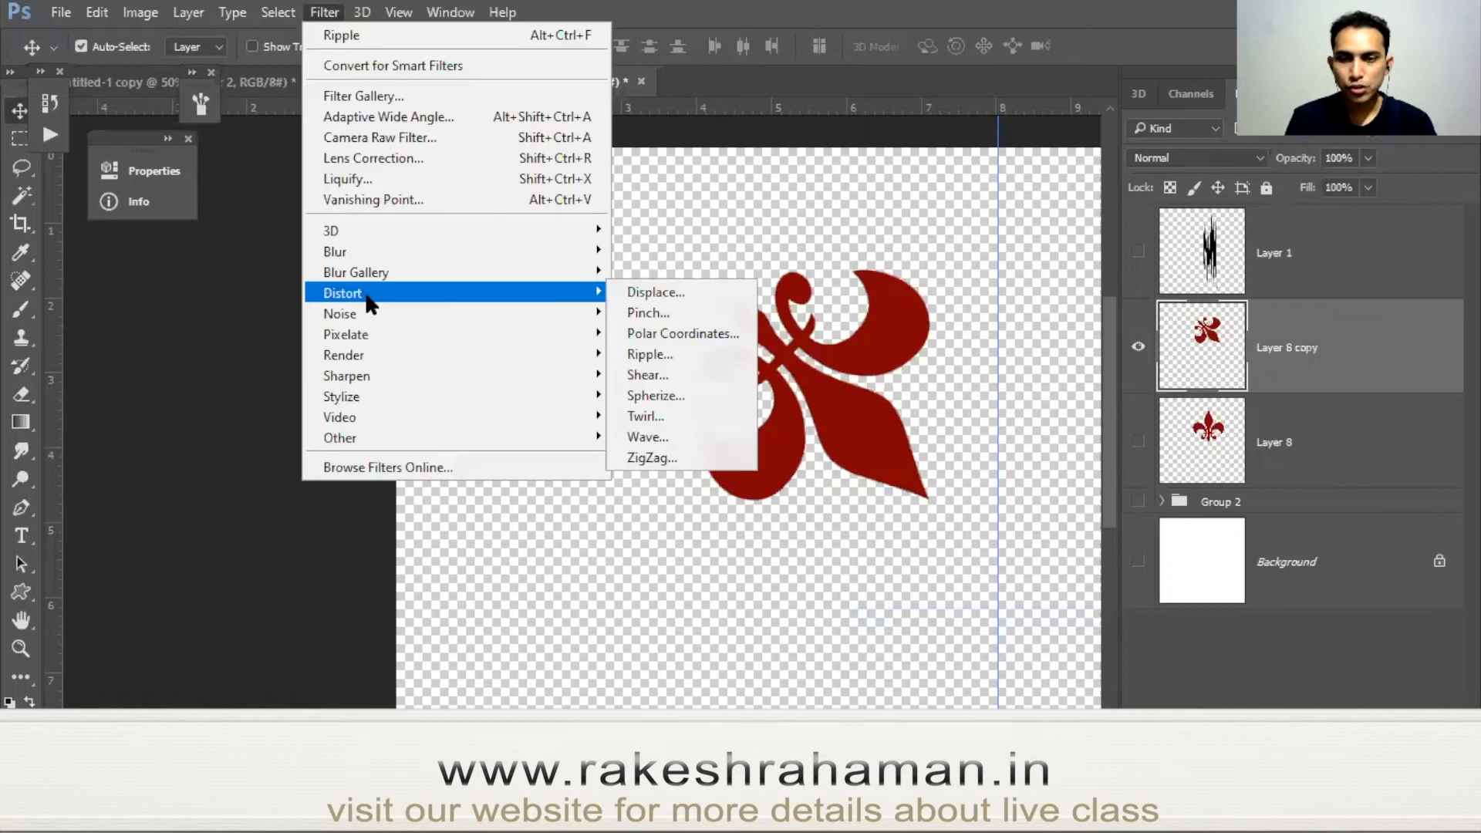
mouse_move(475, 313)
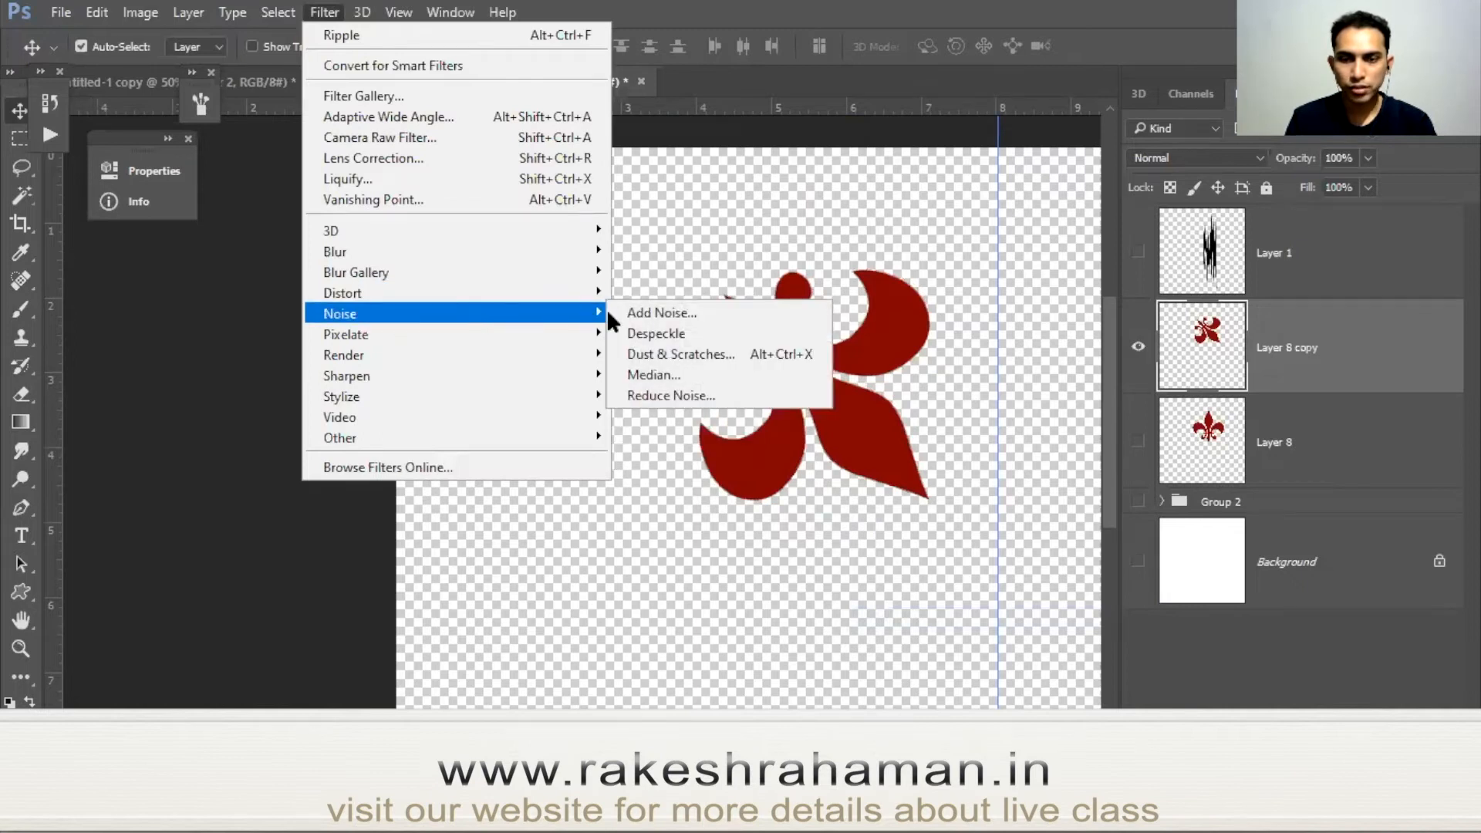
mouse_move(594, 293)
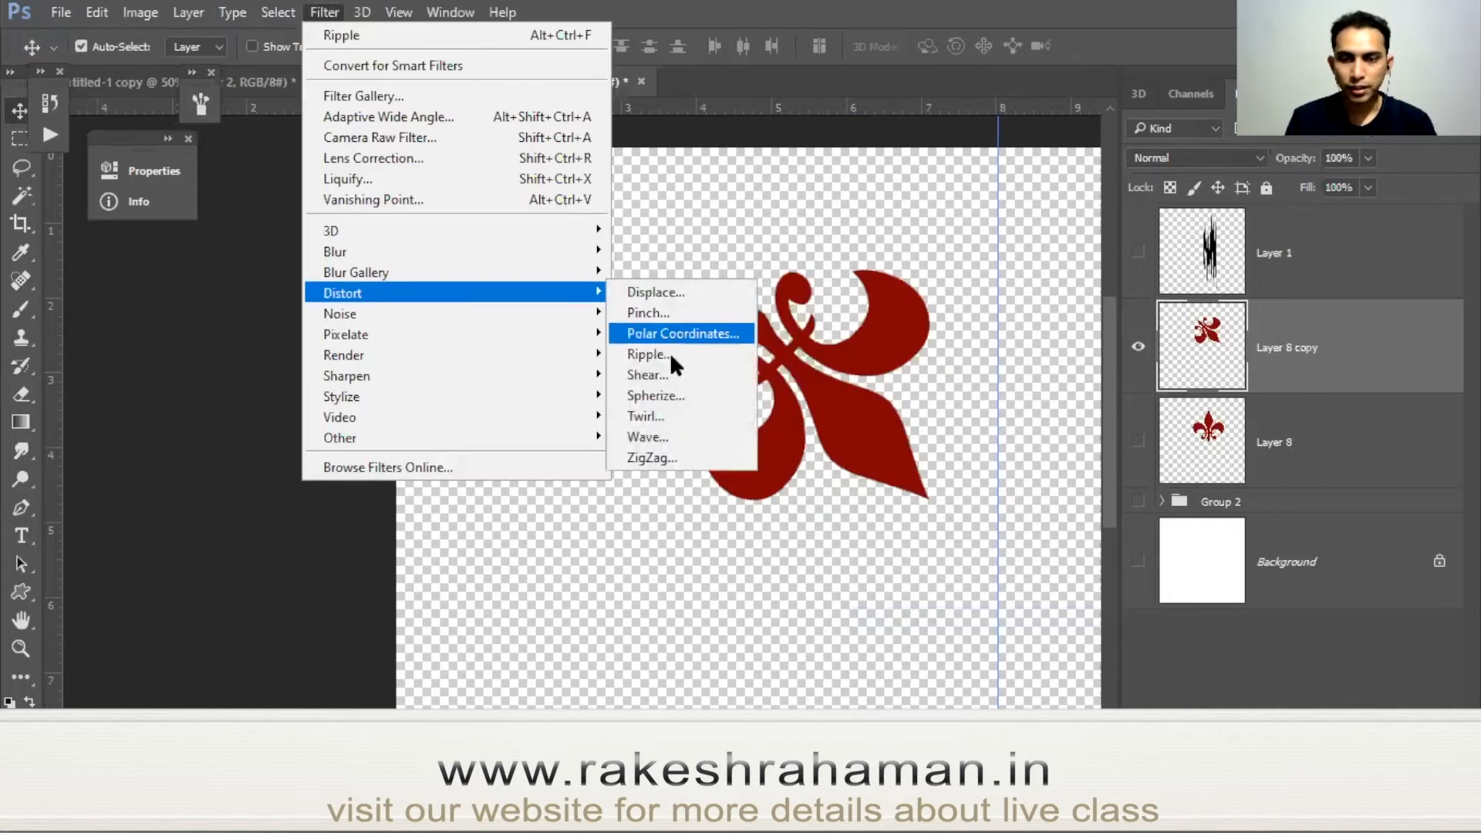
click(670, 356)
drag(243, 275, 307, 321)
click(225, 498)
click(219, 518)
click(237, 501)
click(204, 533)
drag(313, 469, 321, 473)
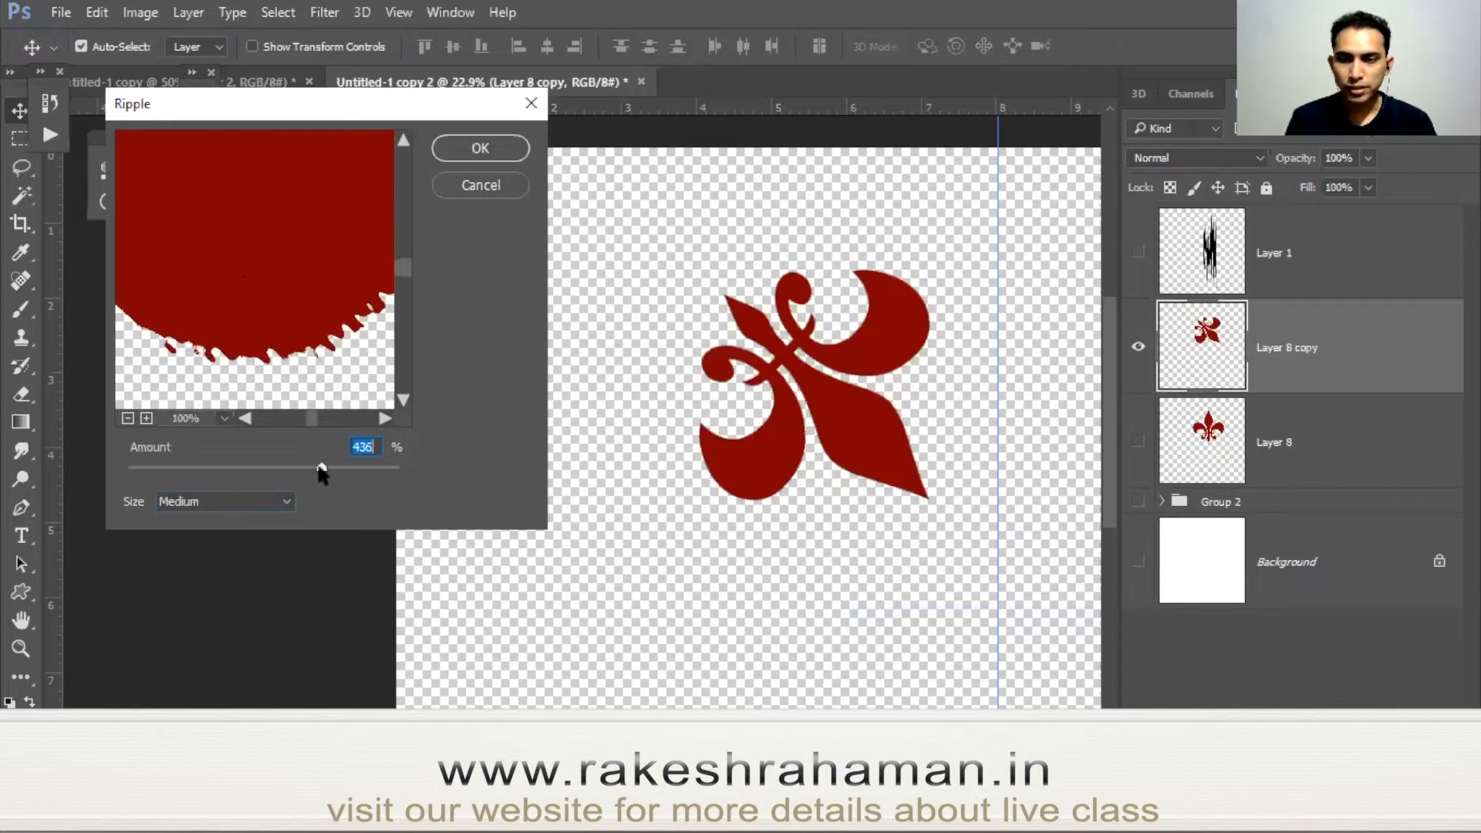
click(480, 147)
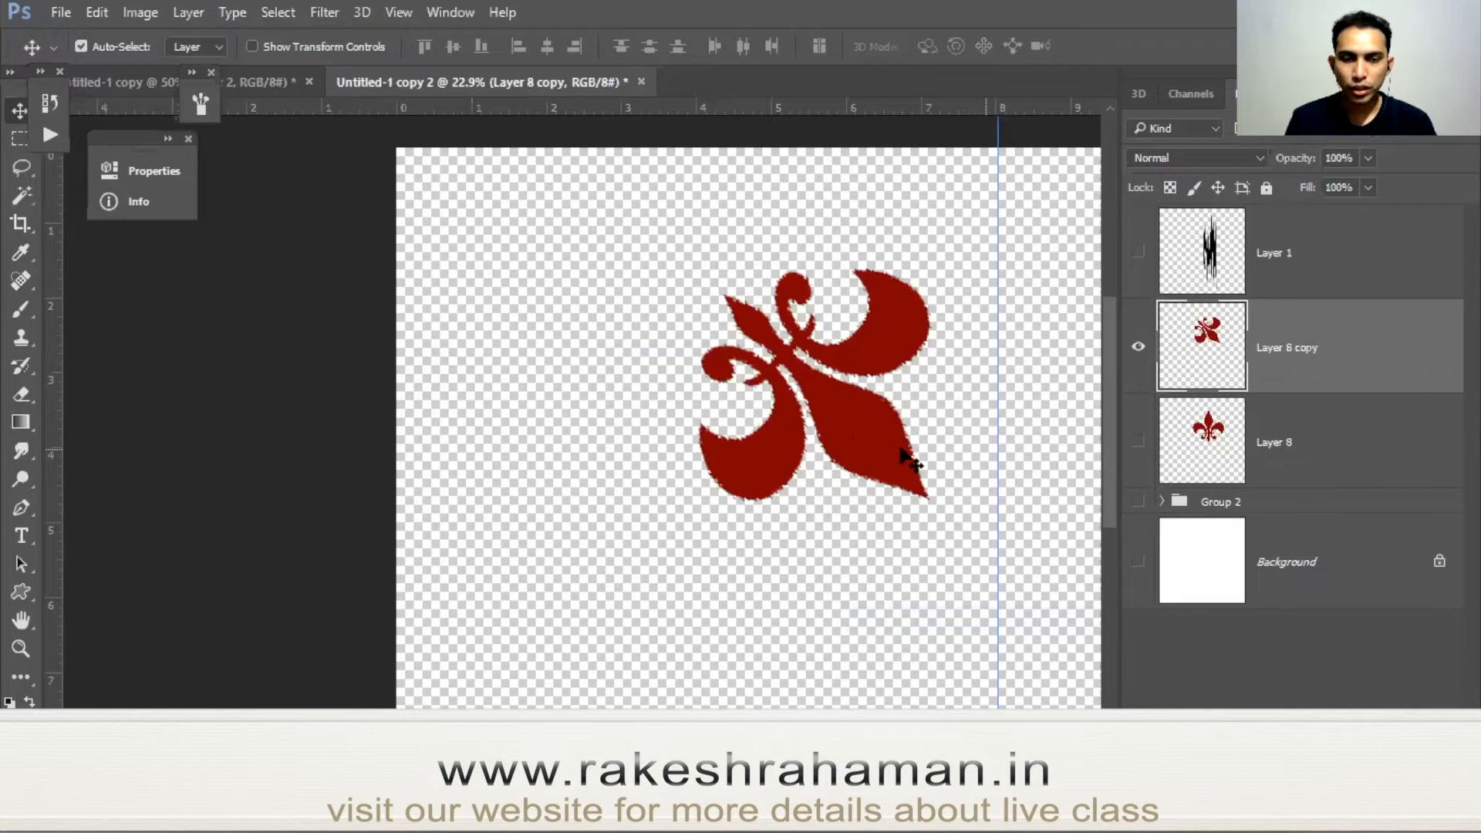
Inspect the rippled edges and rotate the fleur-de-lis by -135° so that it stands upright.
scroll(755, 298, up, 2)
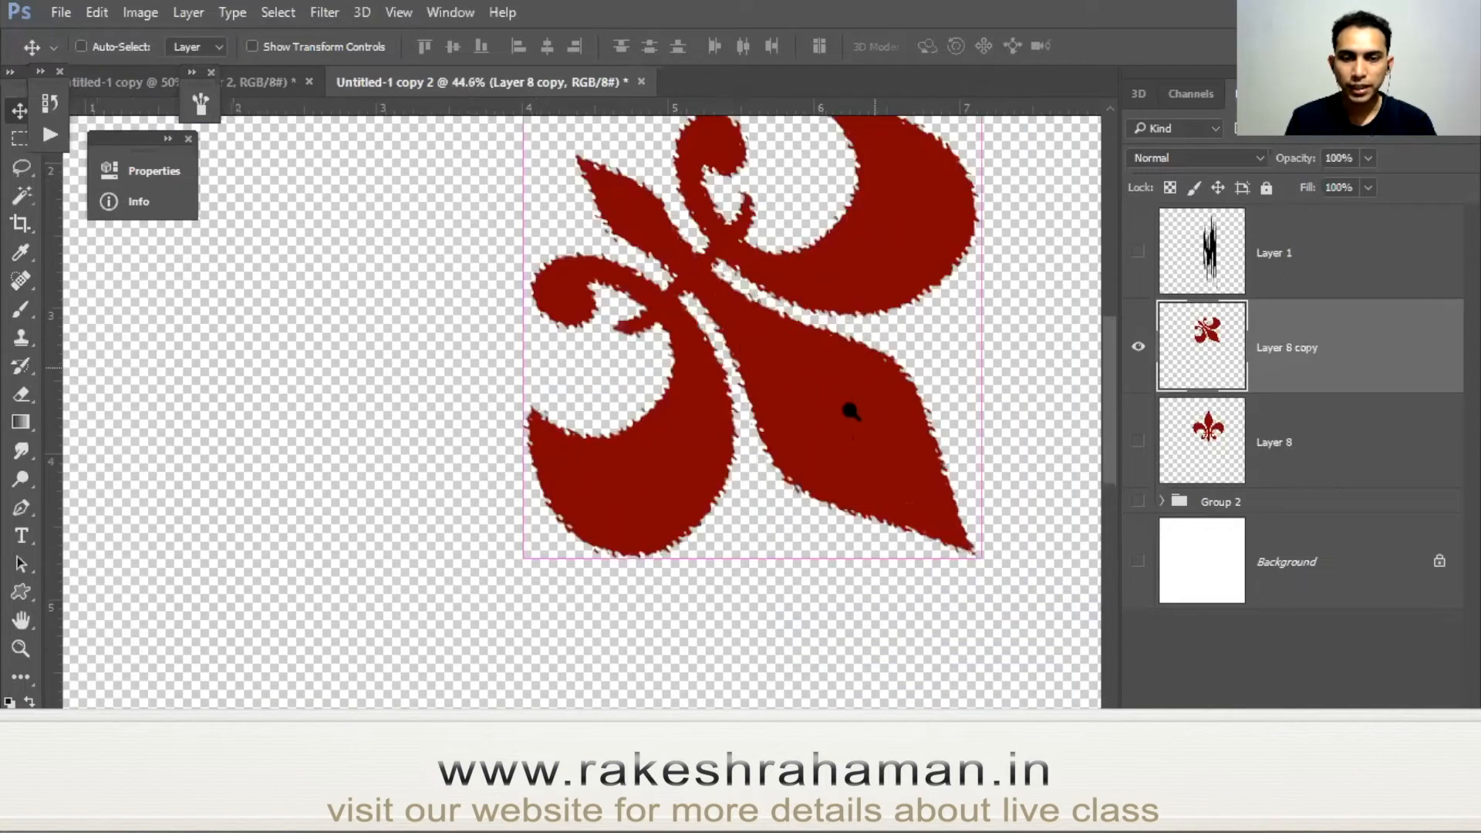
scroll(850, 410, up, 2)
scroll(849, 414, down, 2)
key(ctrl+t)
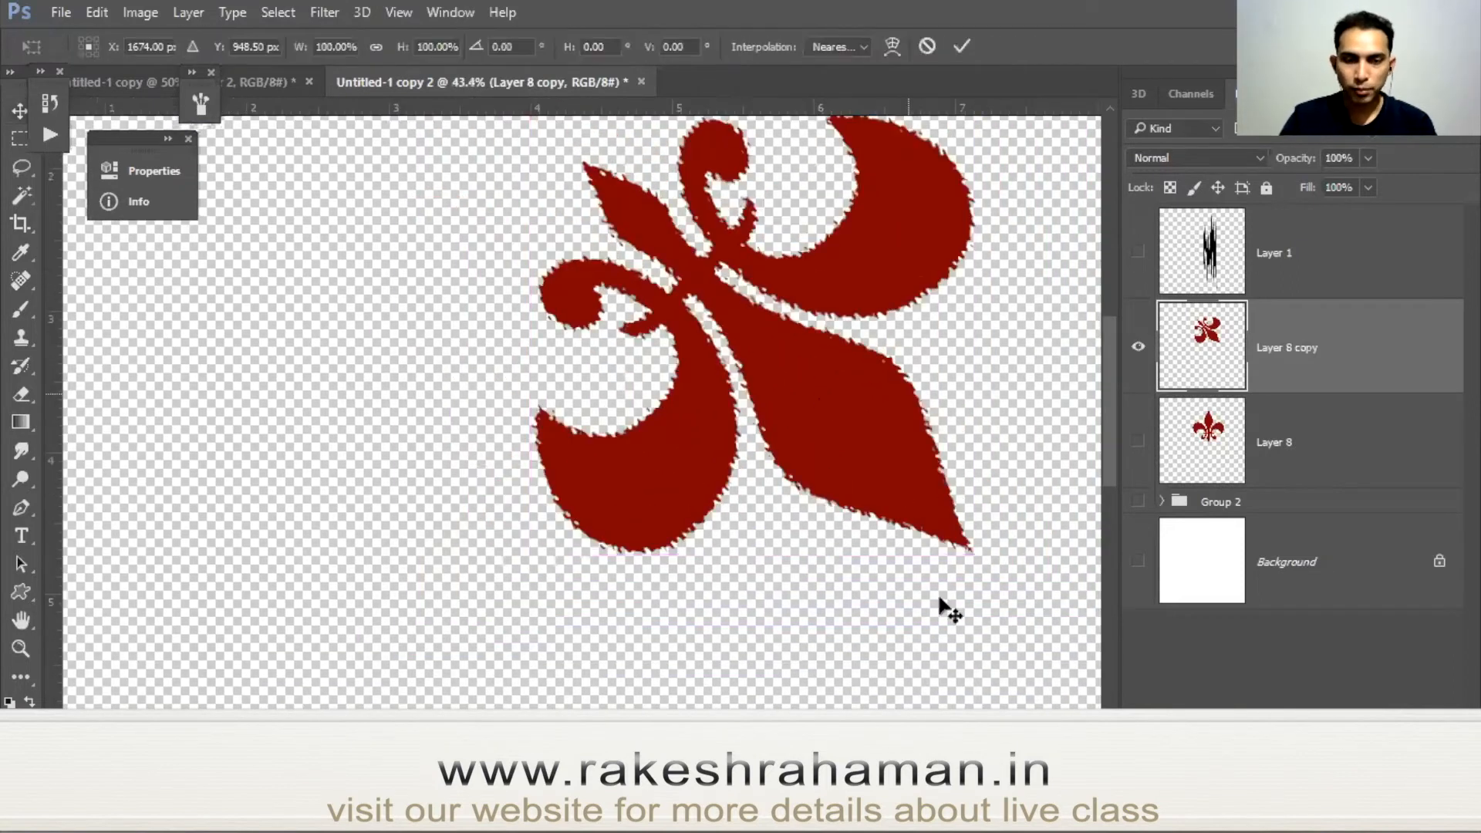
text(-45)
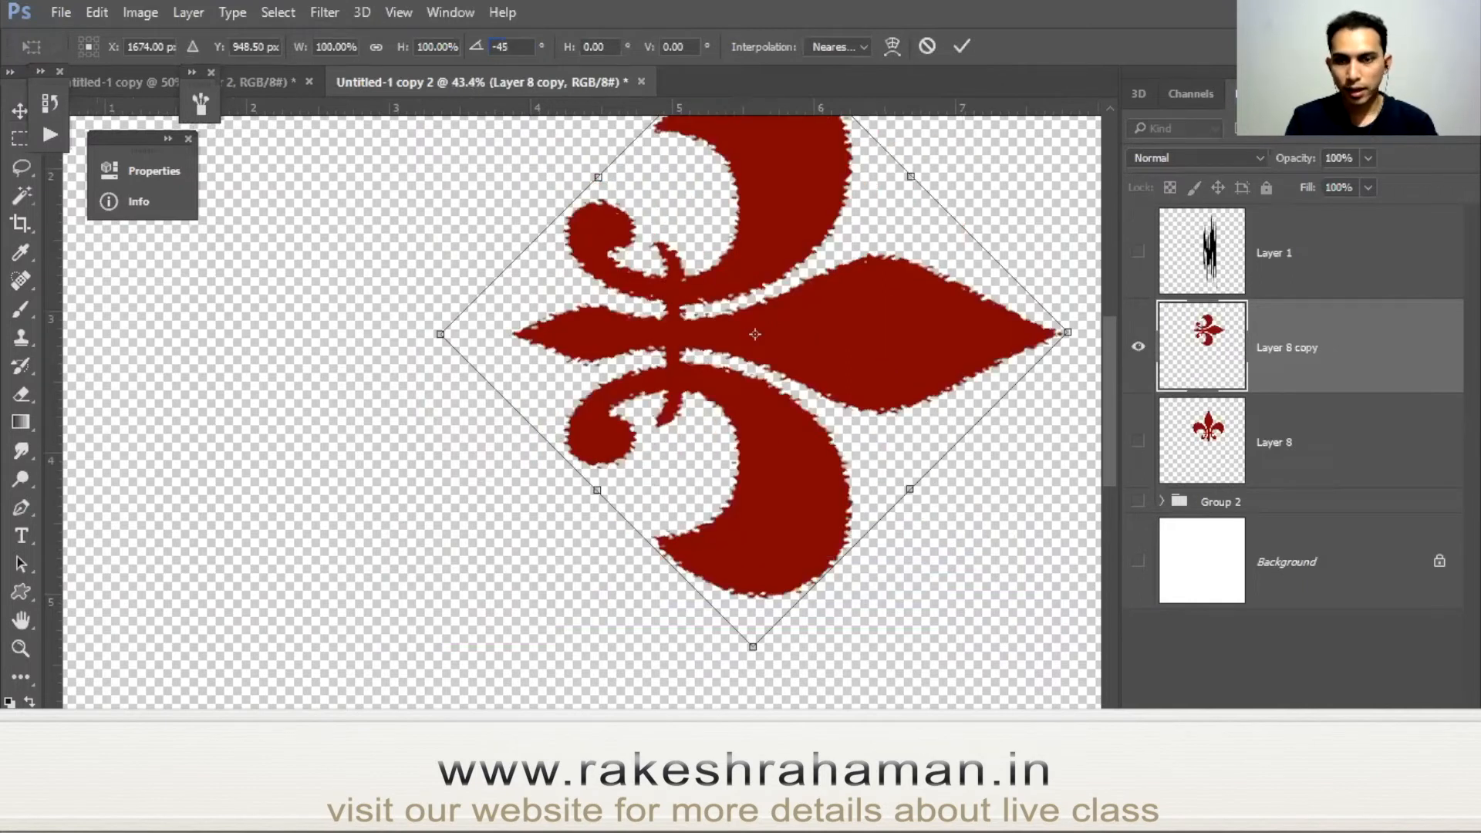
drag(976, 521, 910, 152)
drag(618, 114, 617, 114)
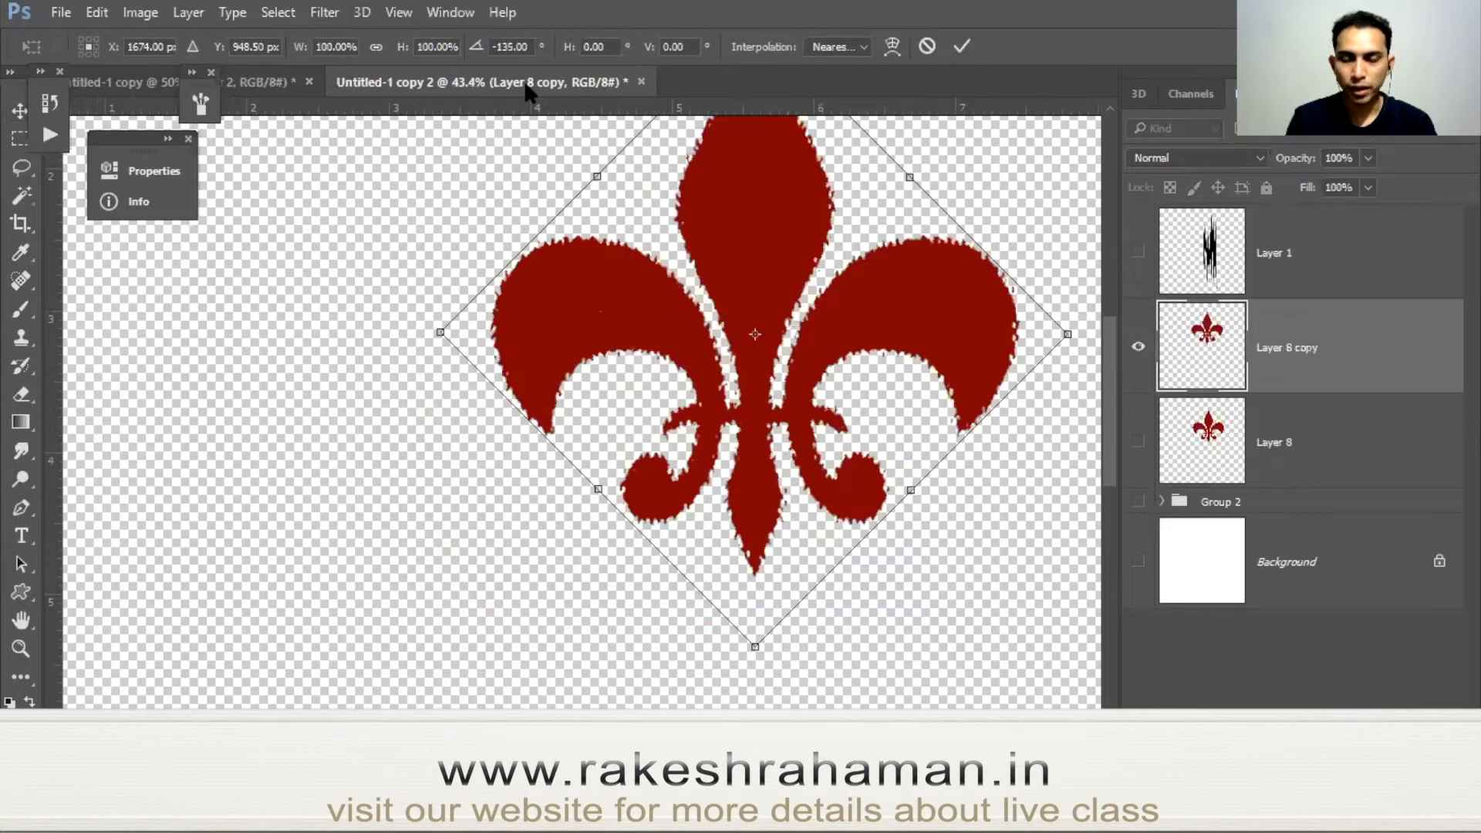
key(Return)
scroll(841, 409, down, 3)
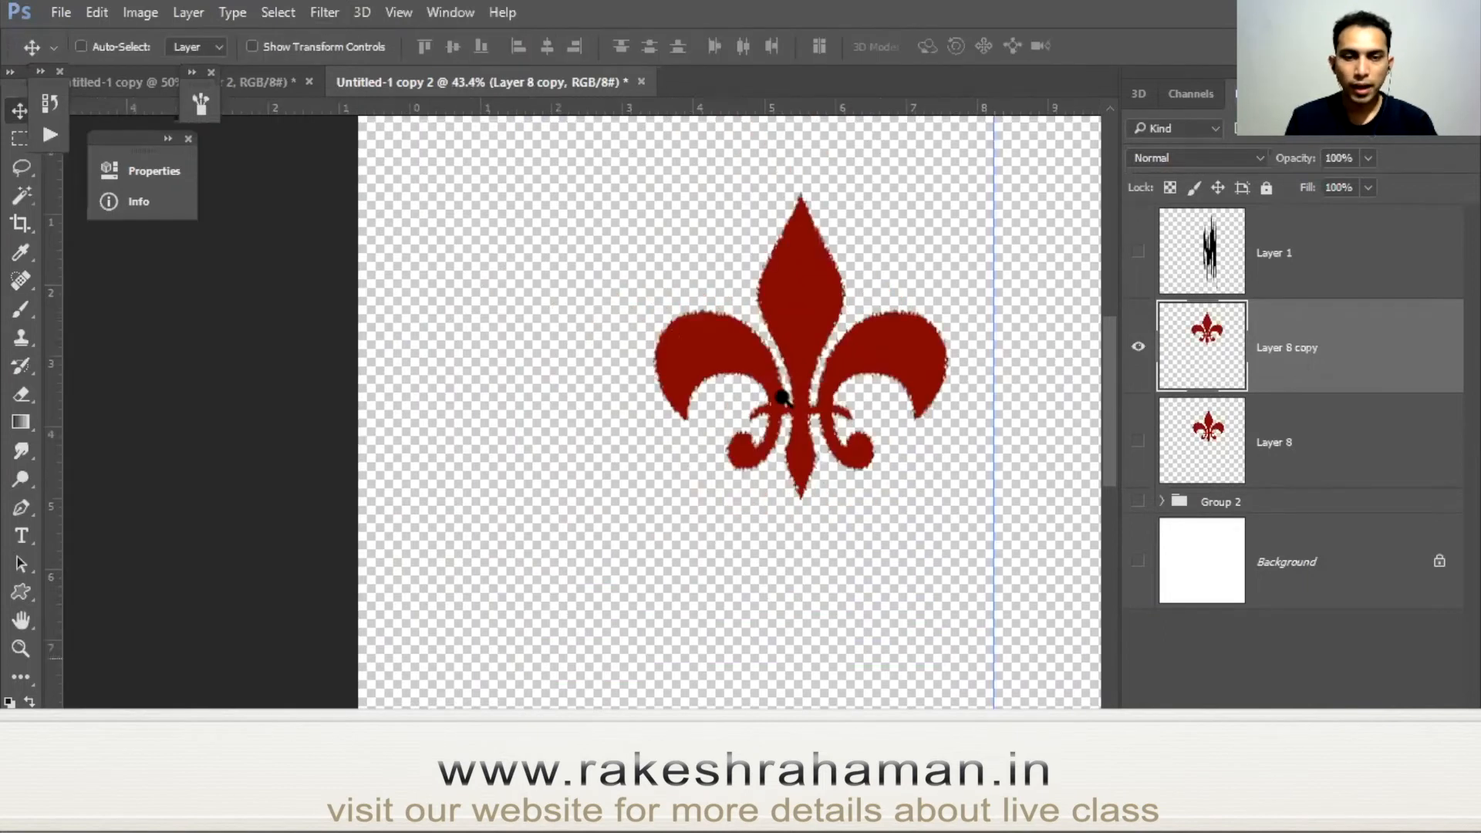
scroll(841, 413, up, 2)
click(325, 13)
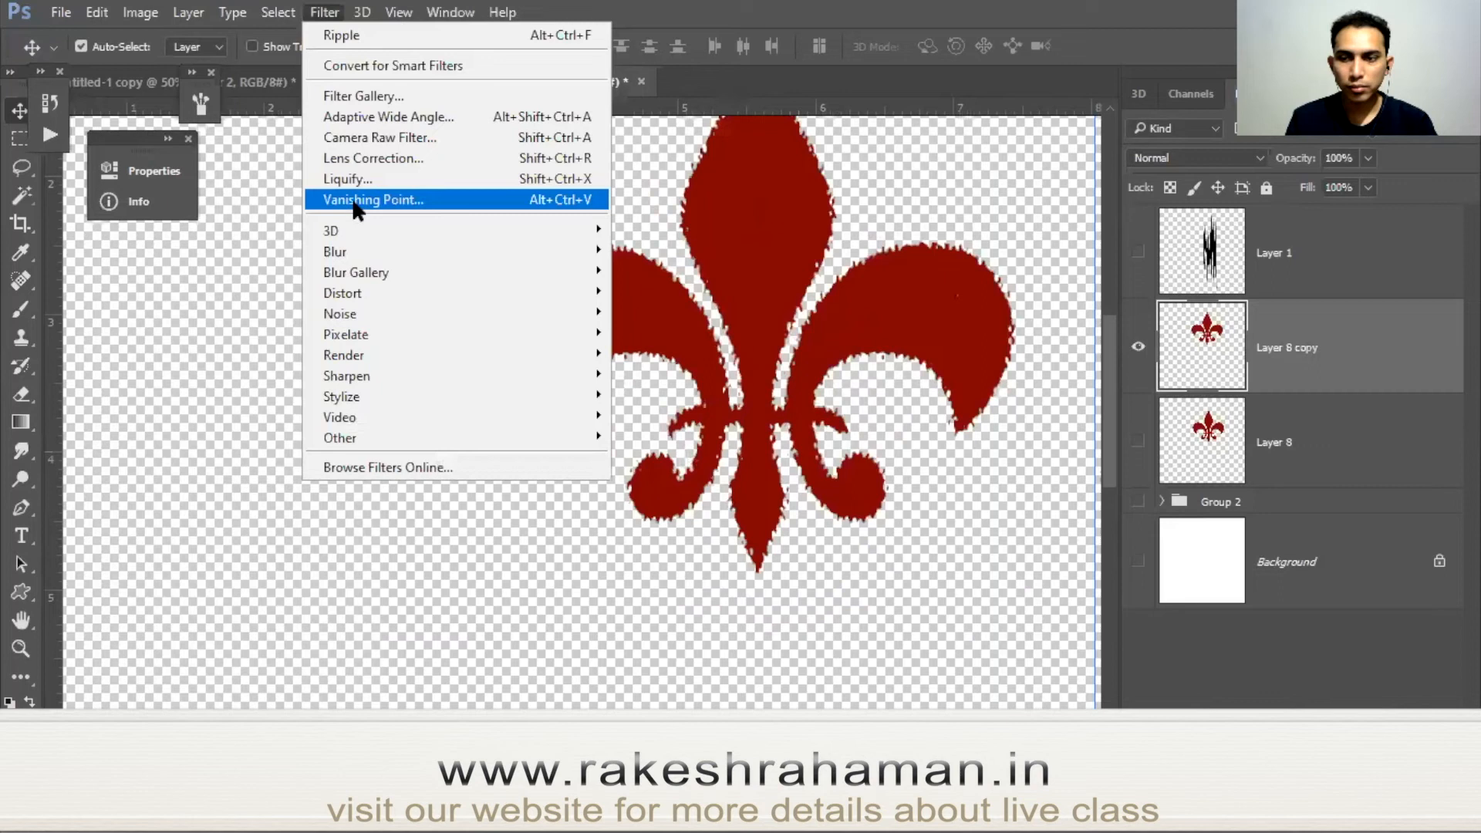
mouse_move(442, 255)
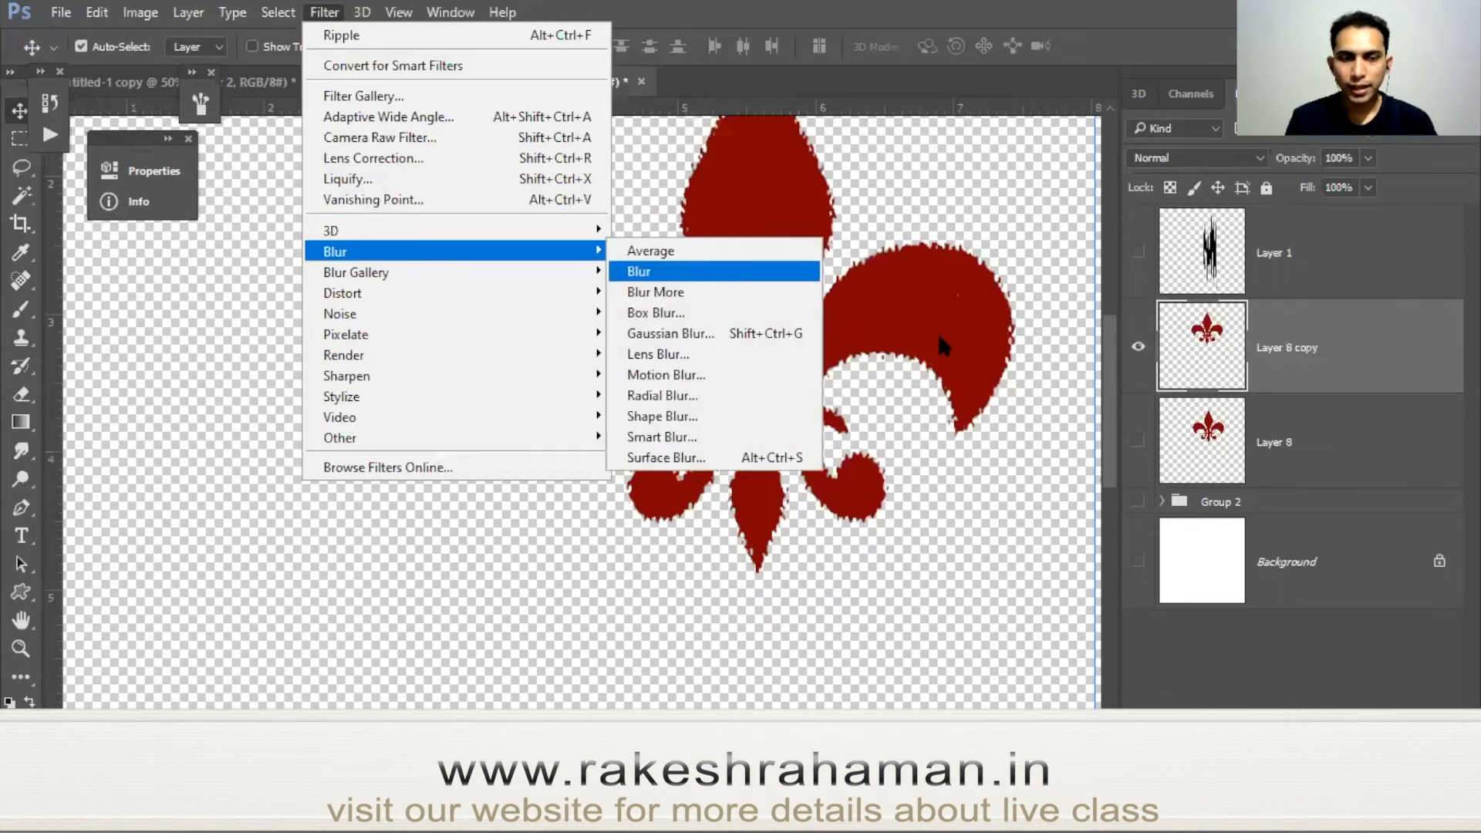
click(866, 304)
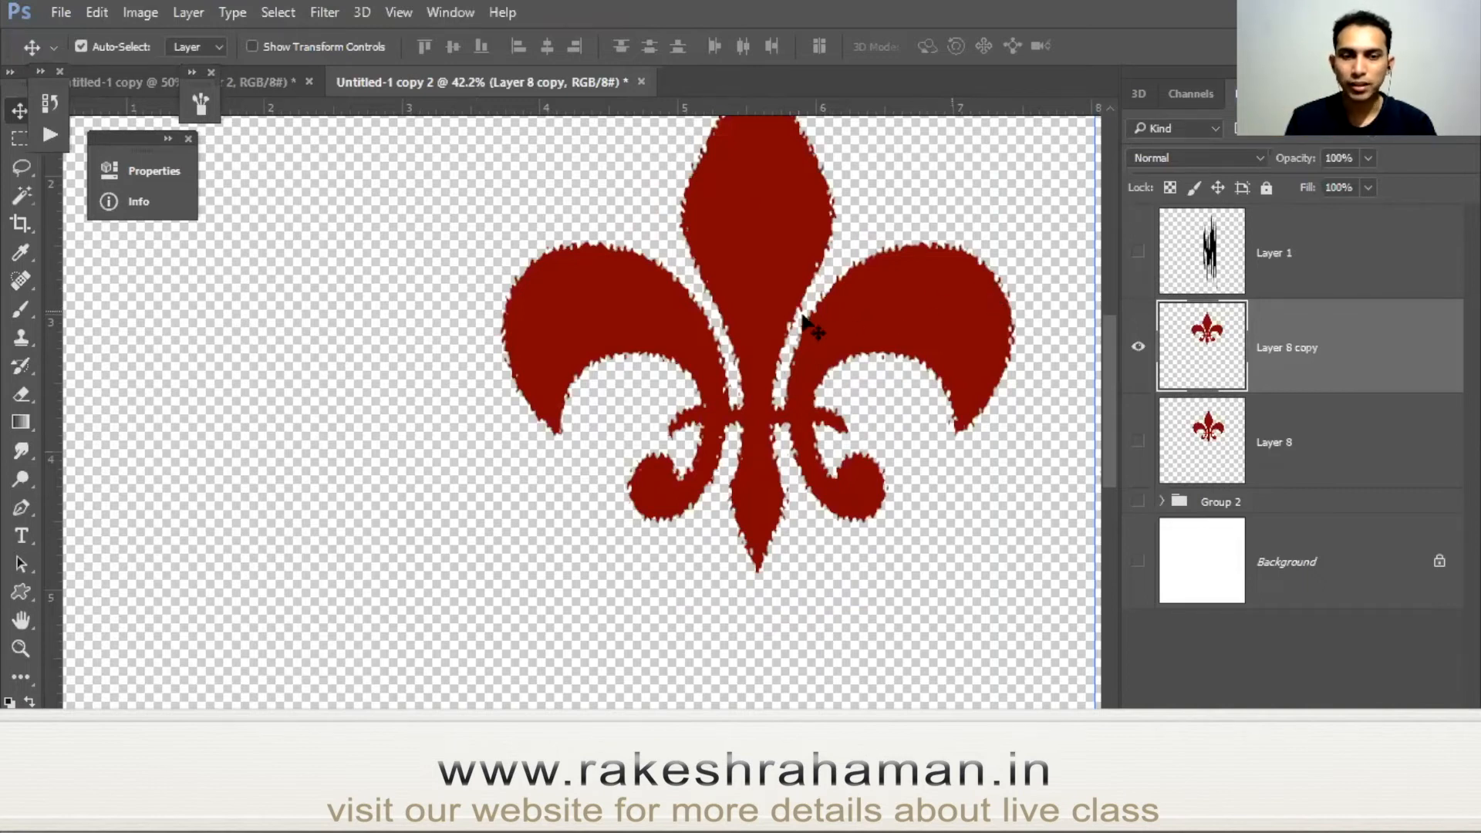
Move the rippled fleur-de-lis left and slightly down on the canvas, and duplicate Layer 8 copy.
drag(872, 309, 787, 436)
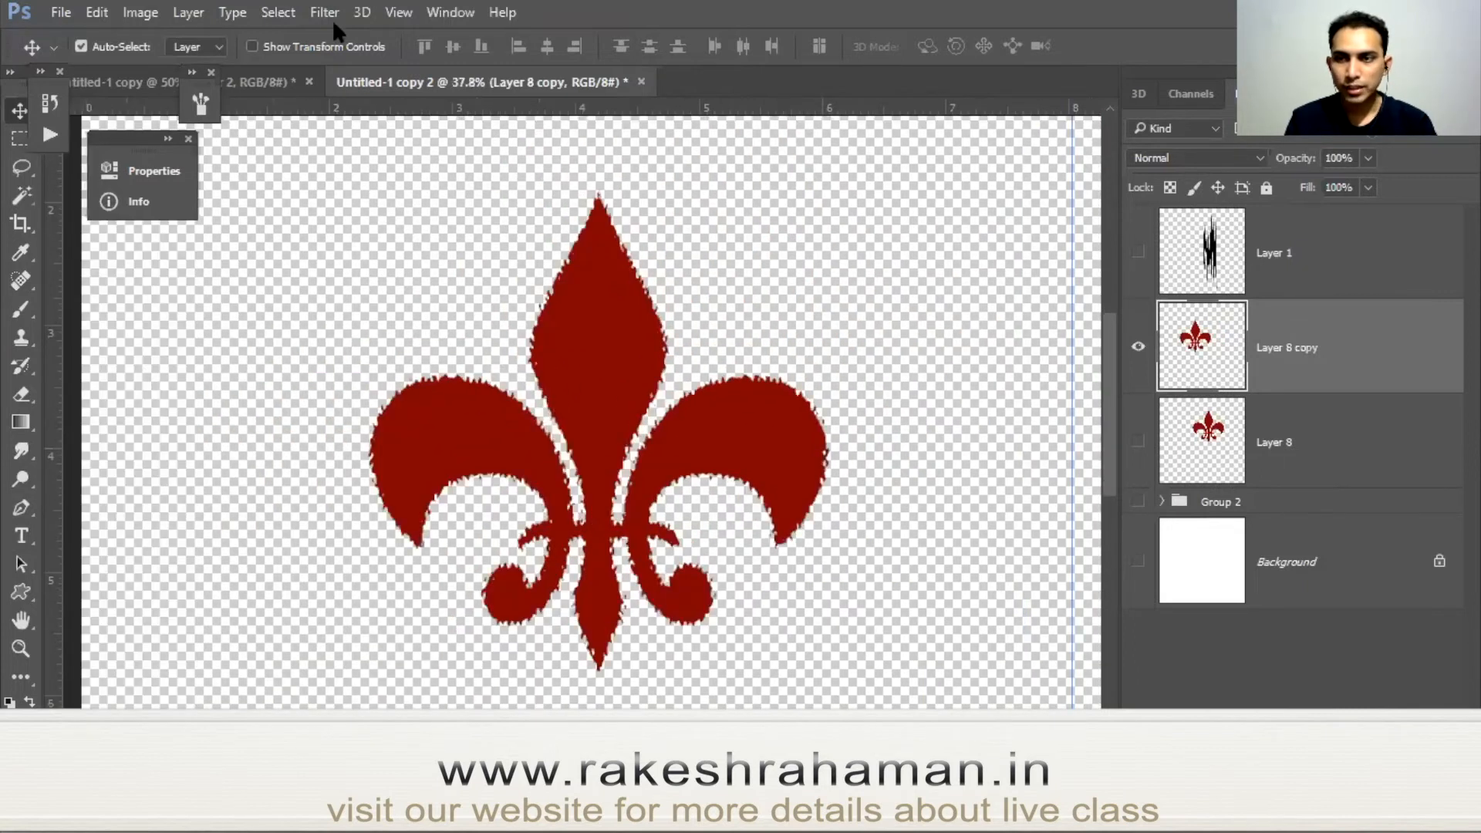
click(326, 14)
click(1327, 351)
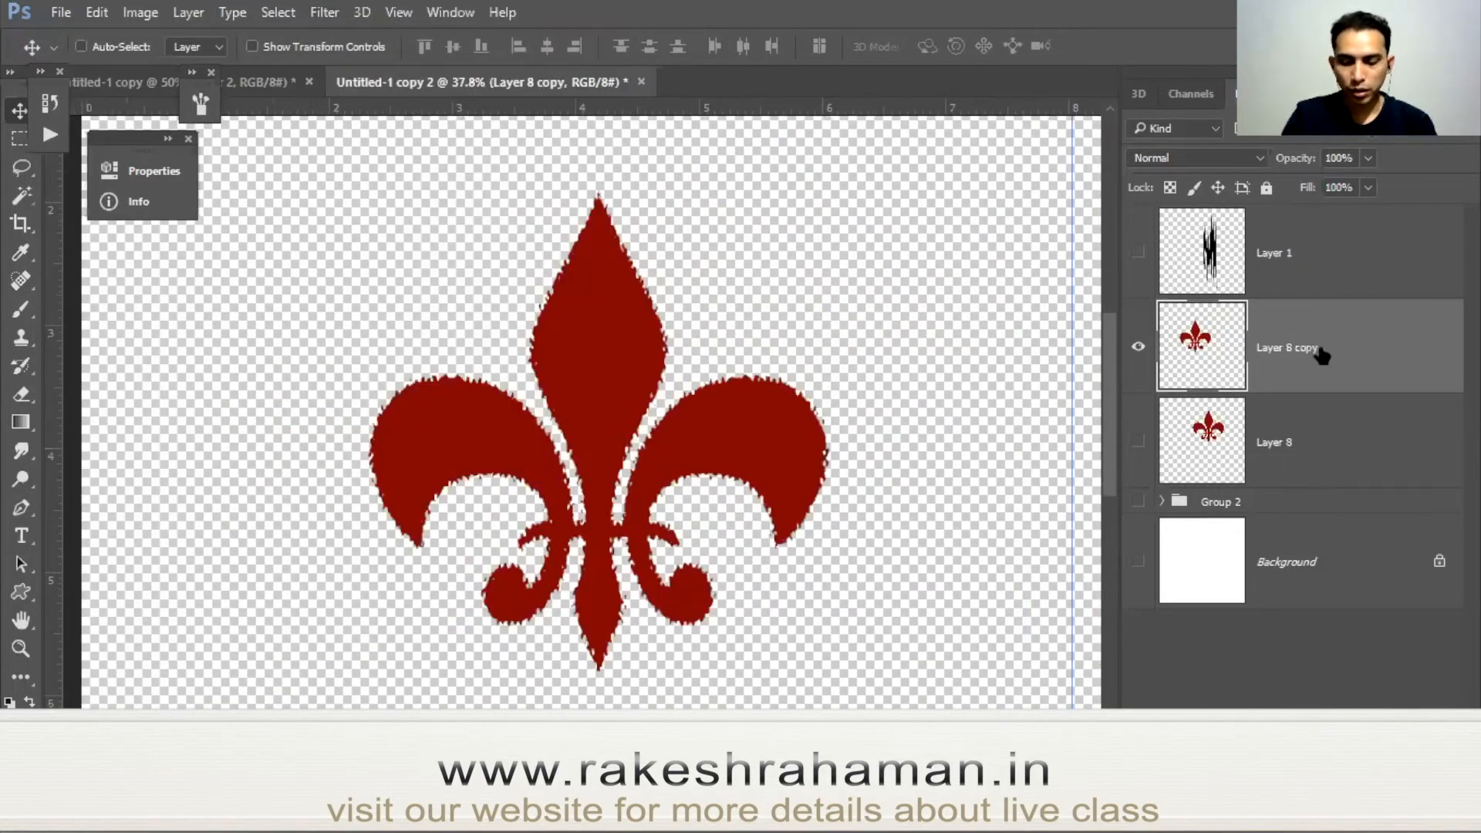
key(ctrl+j)
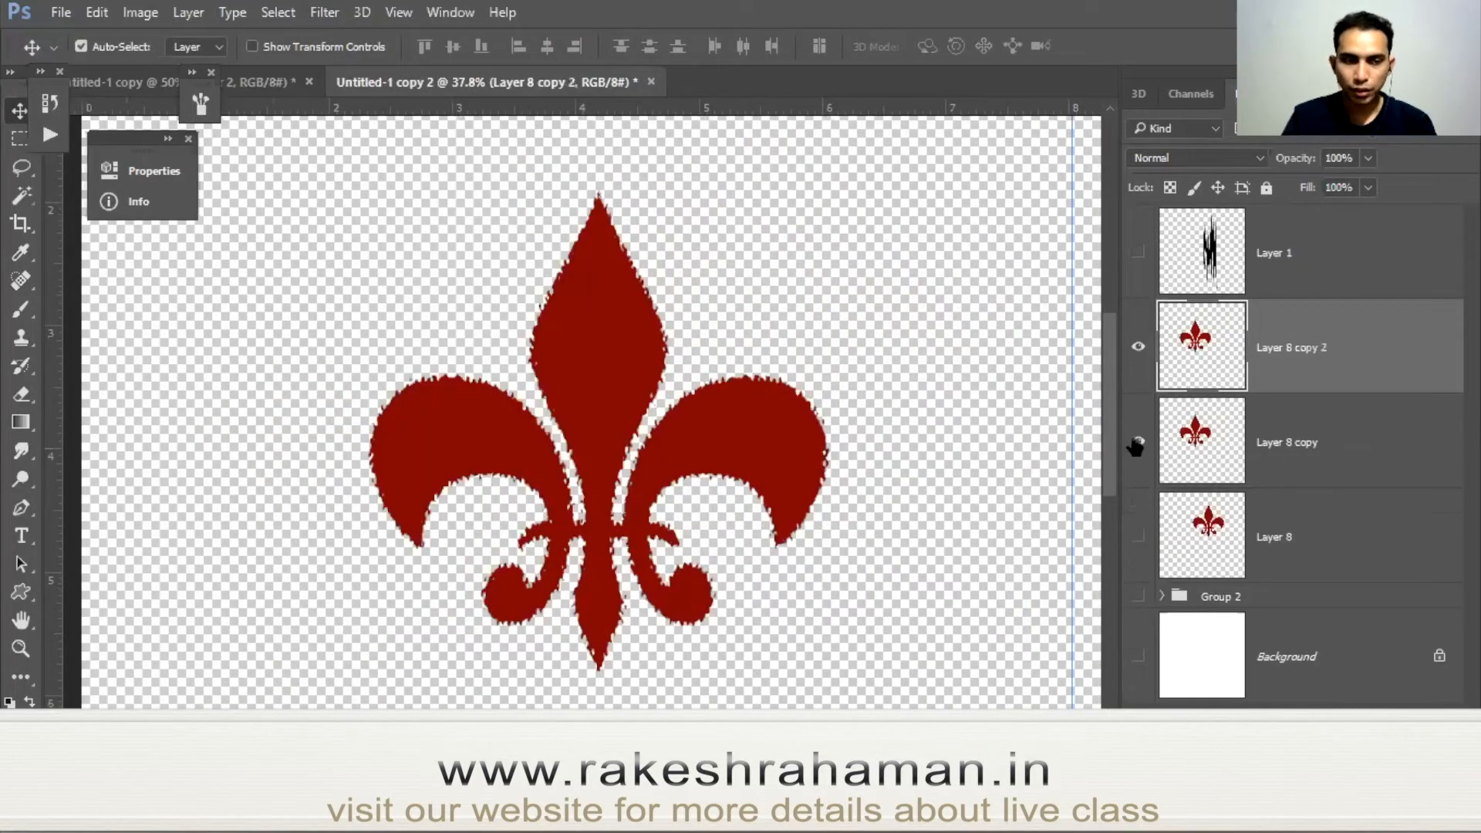
Apply Motion Blur to the fleur-de-lis on Layer 8 copy 2 with an angle of 90° and a distance of 49 pixels.
click(330, 13)
mouse_move(359, 252)
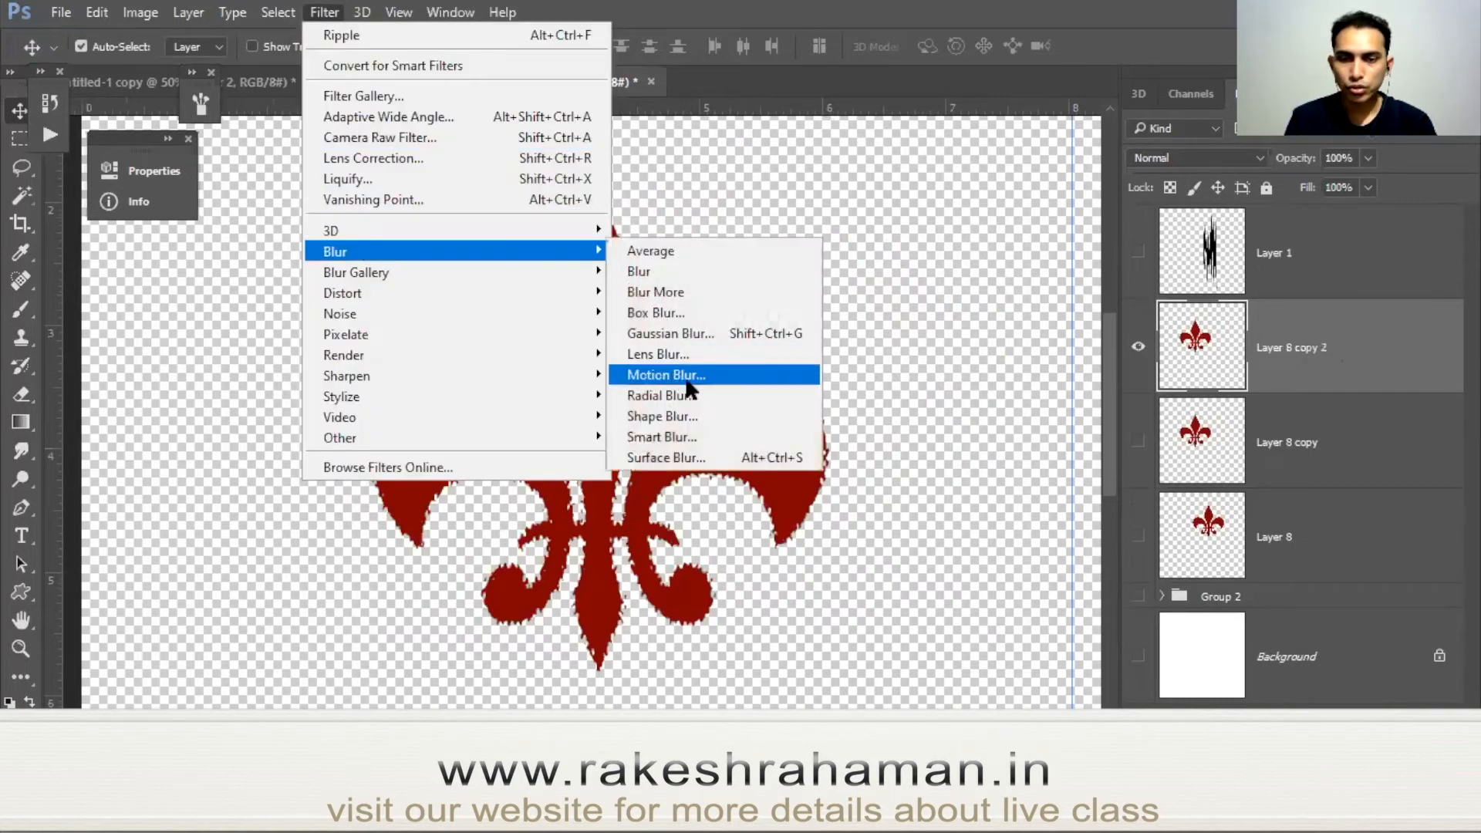
click(668, 375)
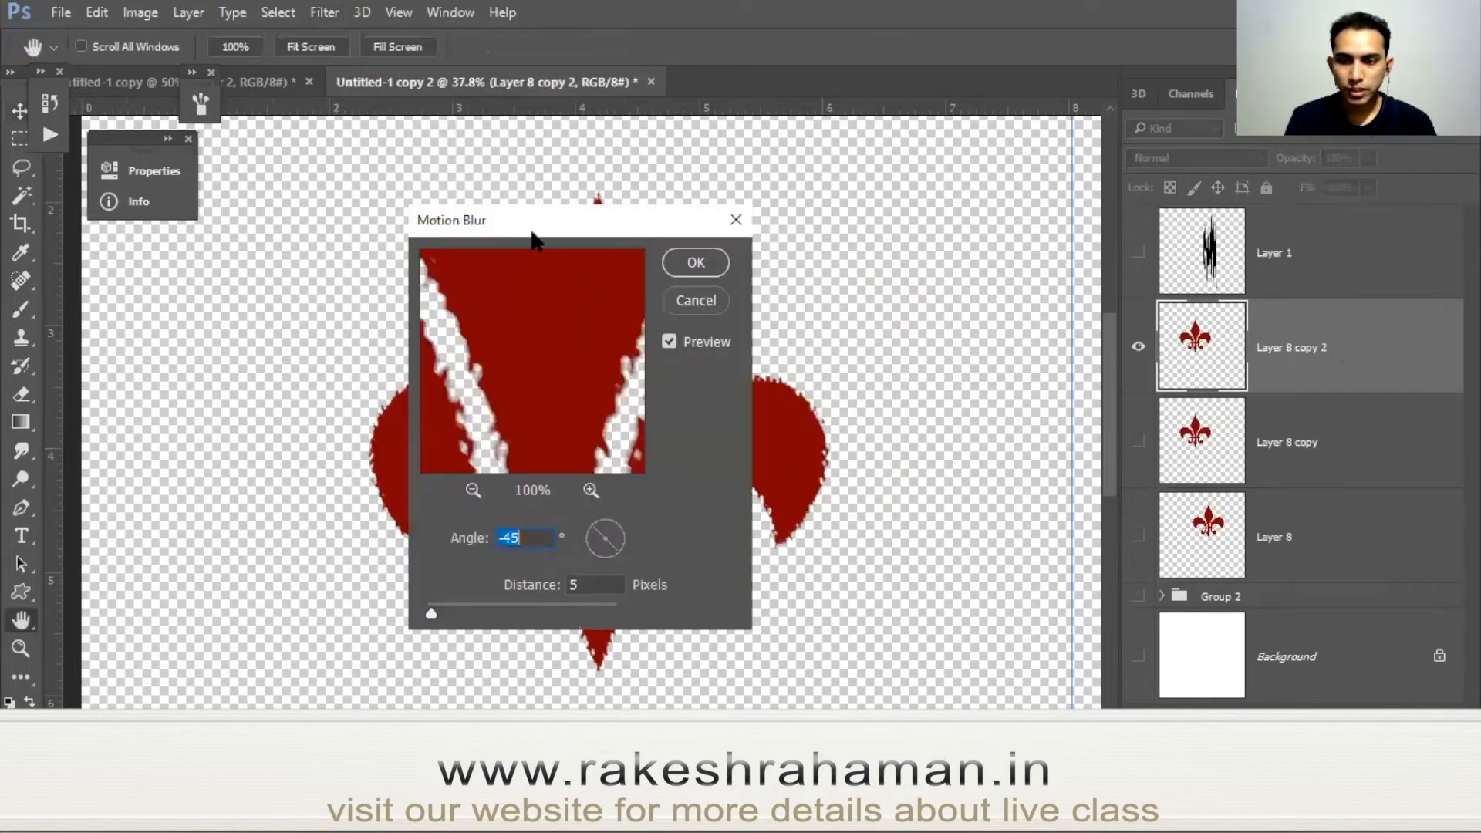
drag(532, 231, 445, 232)
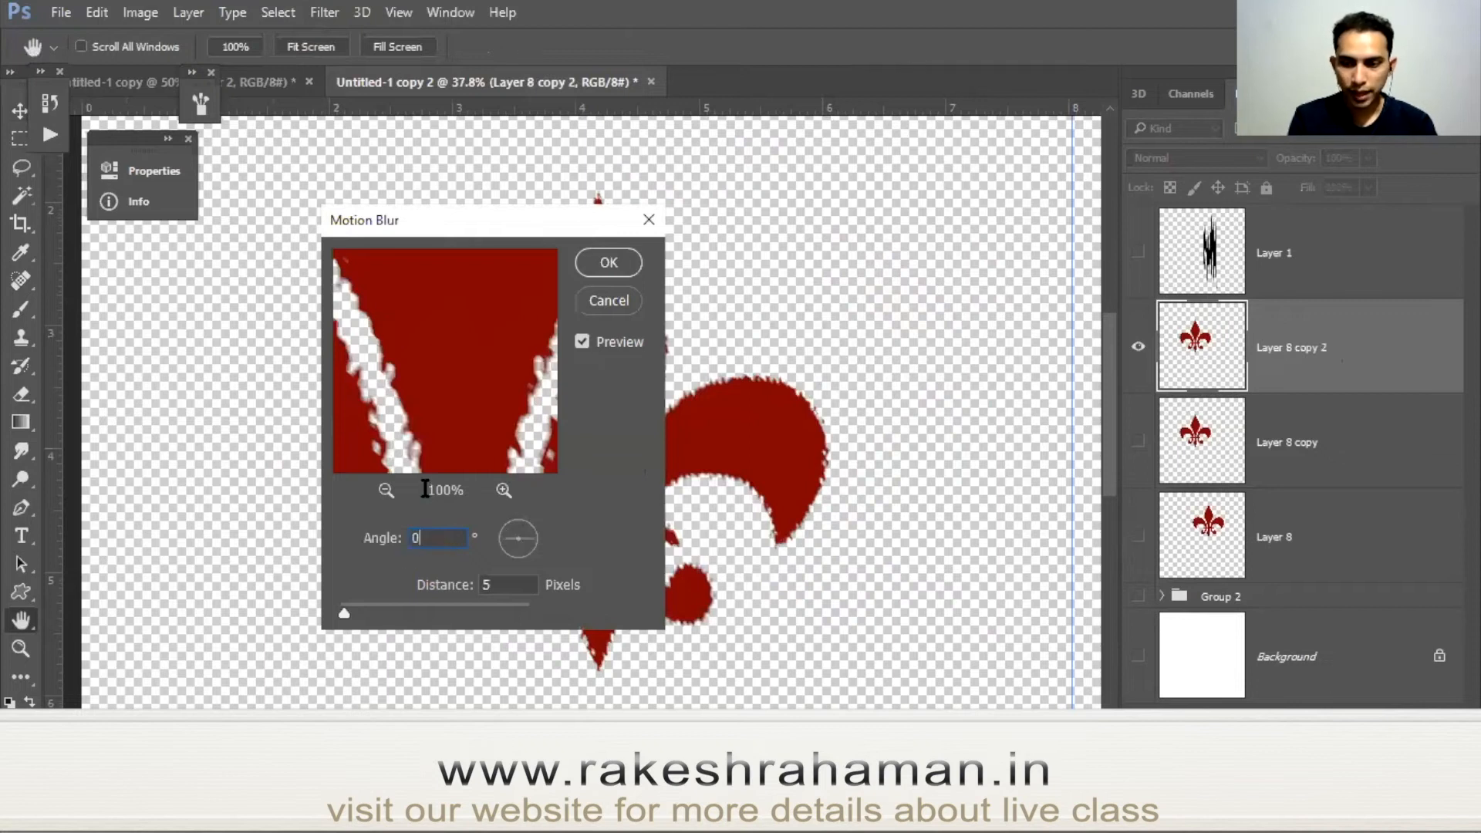
text(90)
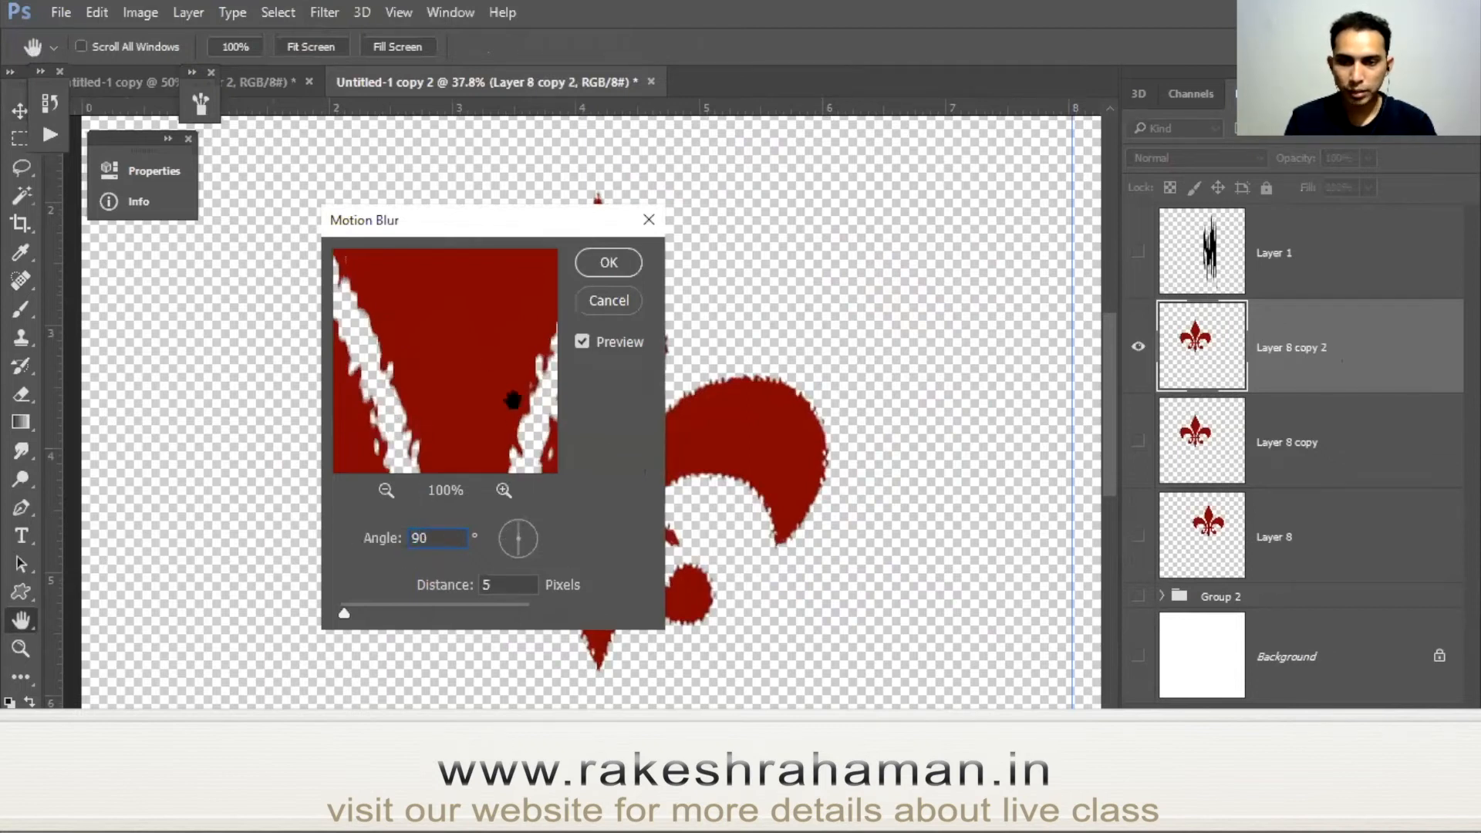
drag(350, 615, 394, 617)
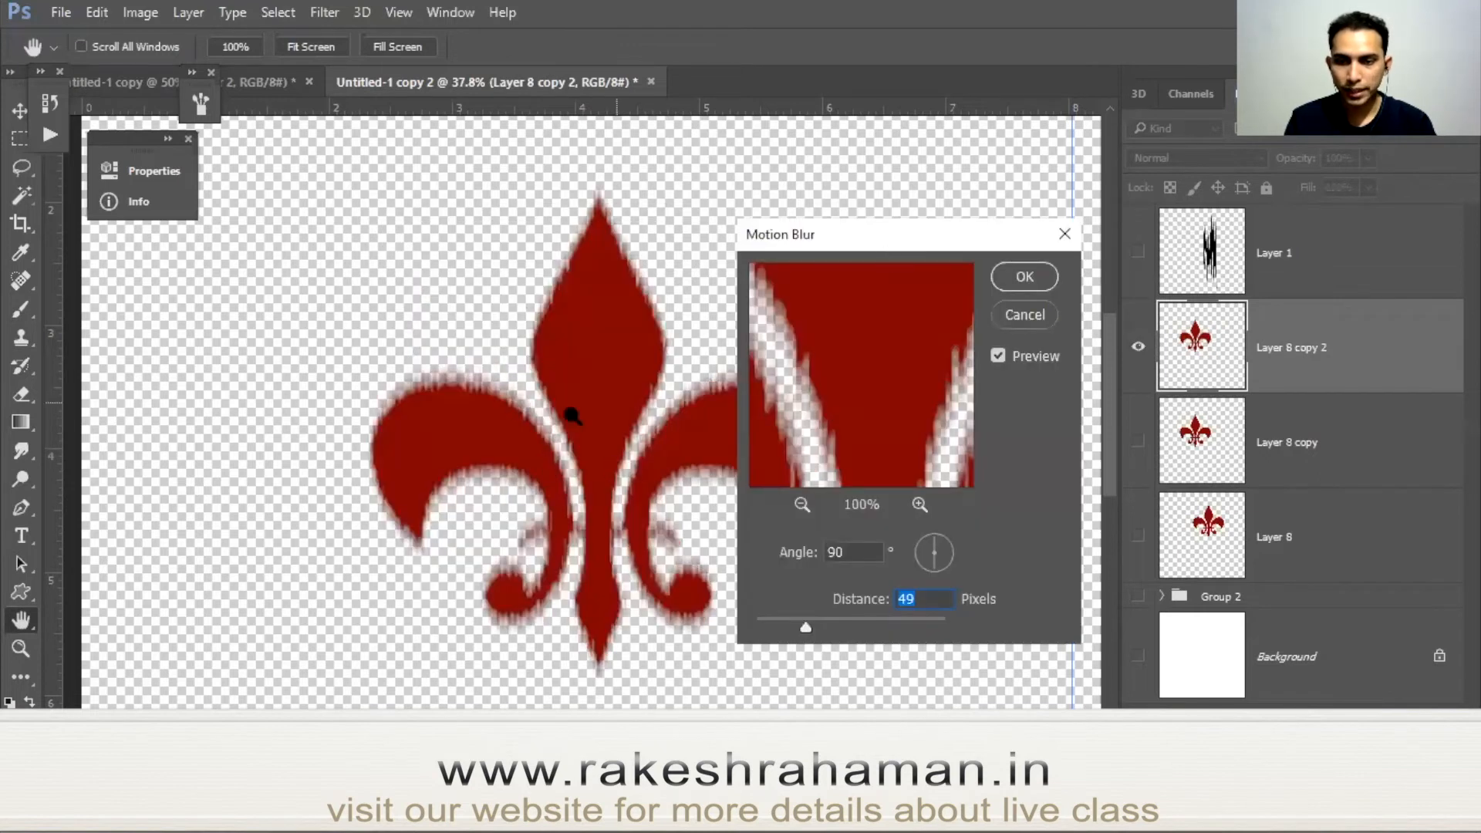
scroll(574, 417, up, 3)
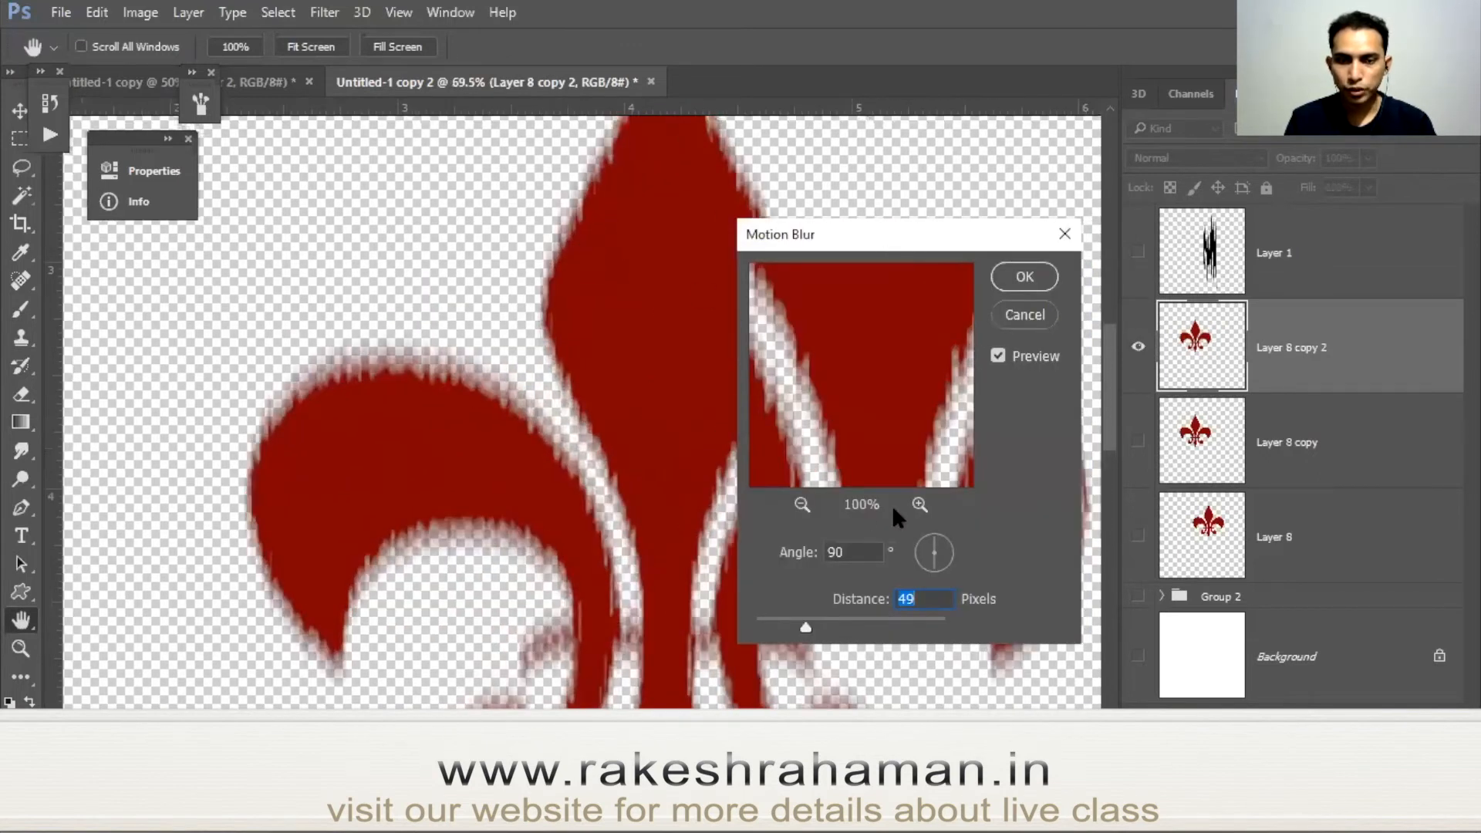
click(1022, 279)
key(v)
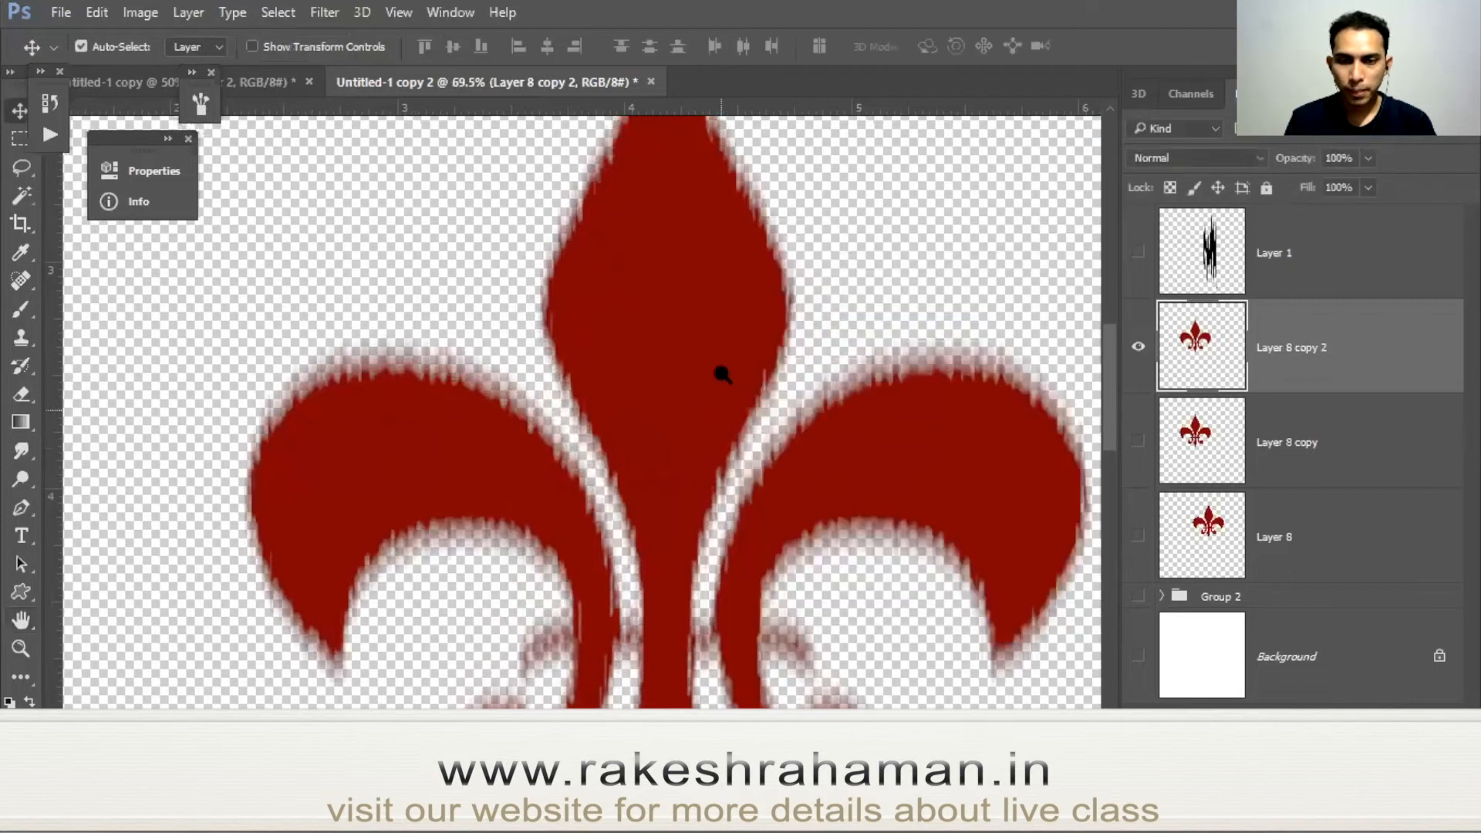
Inspect the blurred edges of the fleur-de-lis and view the Green and Blue channels individually.
scroll(629, 367, down, 3)
scroll(802, 386, up, 2)
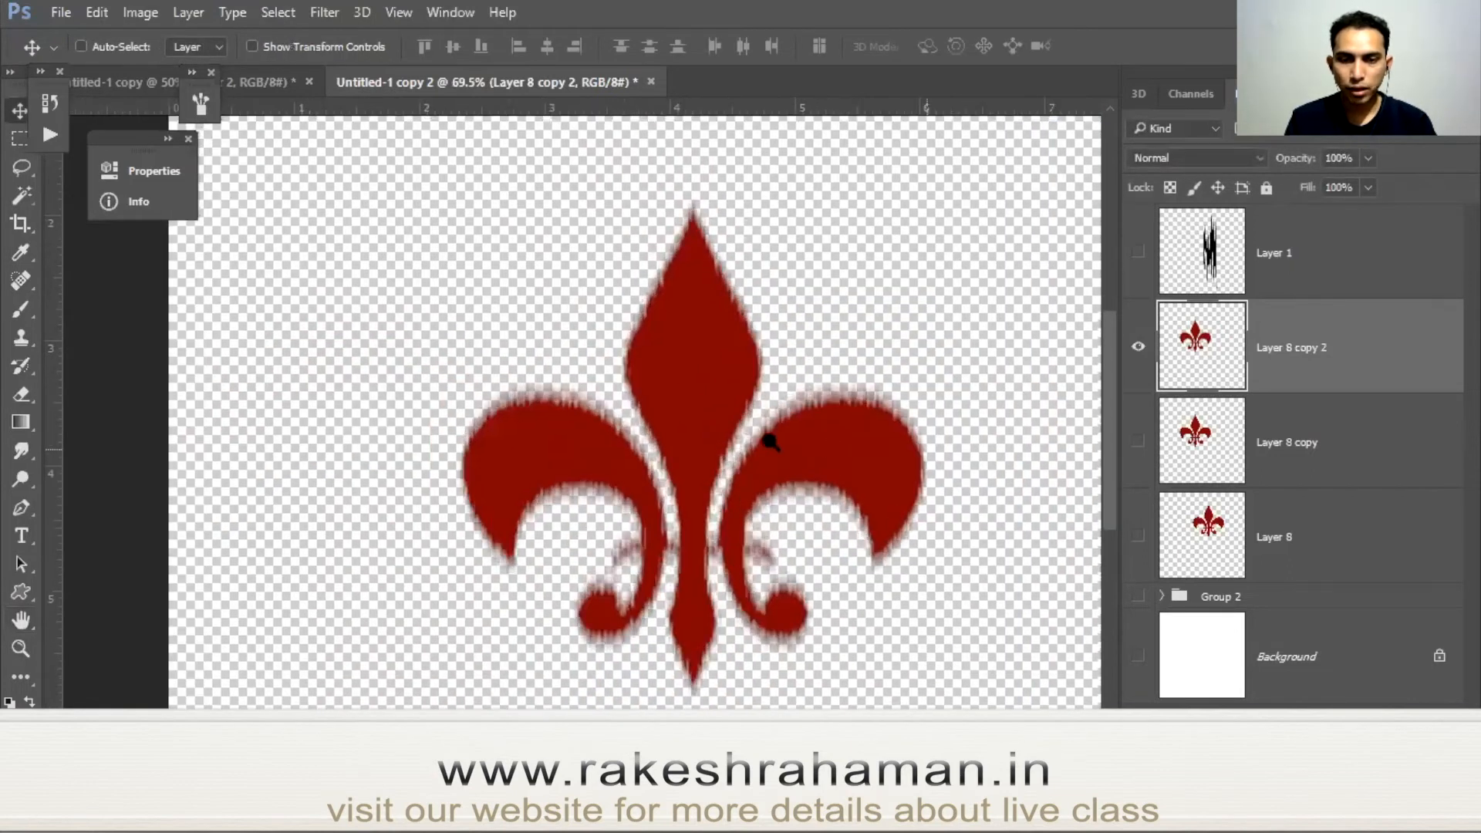
scroll(795, 446, up, 2)
drag(959, 478, 831, 477)
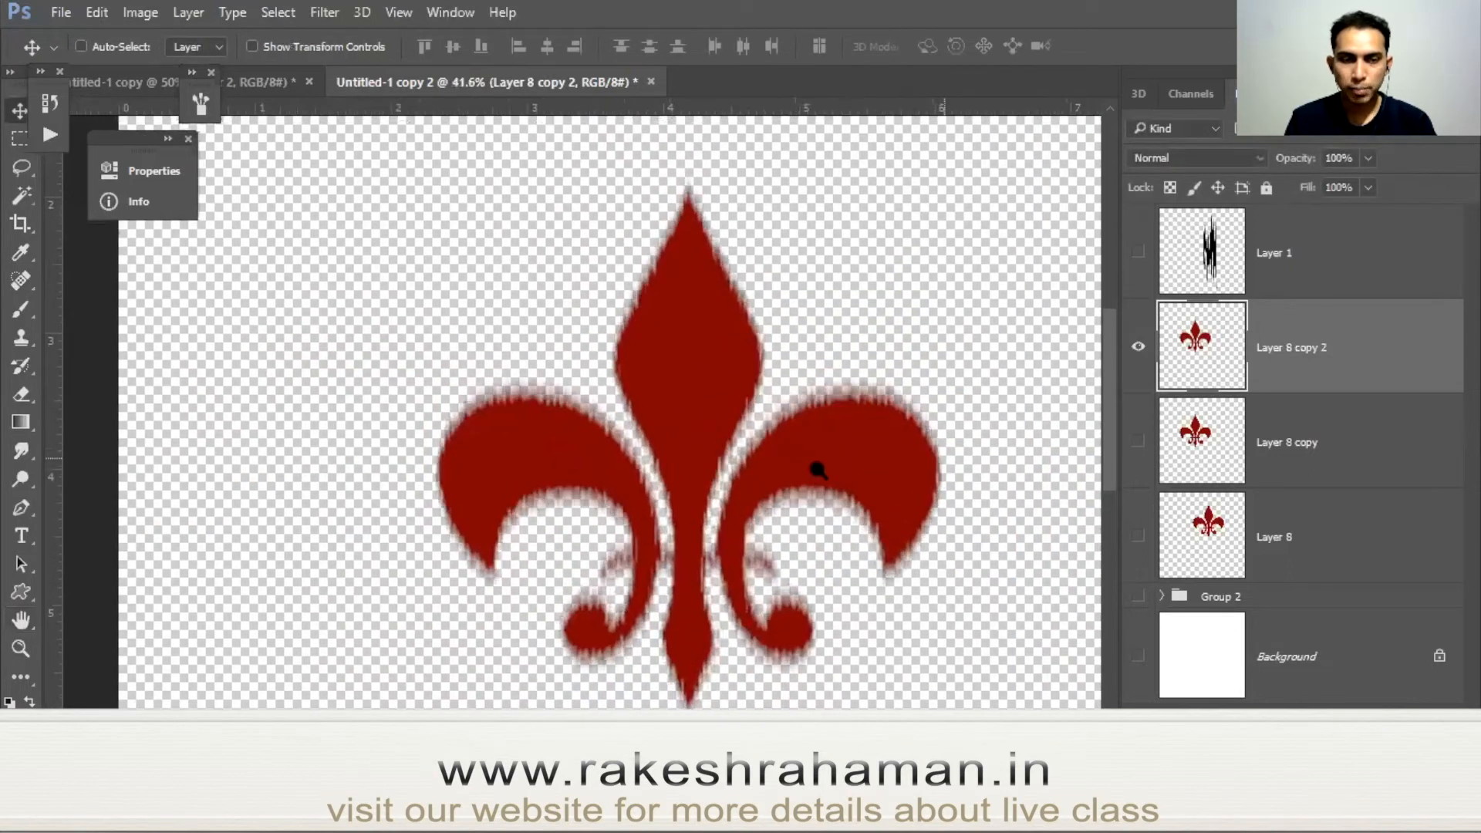
key(ctrl+minus)
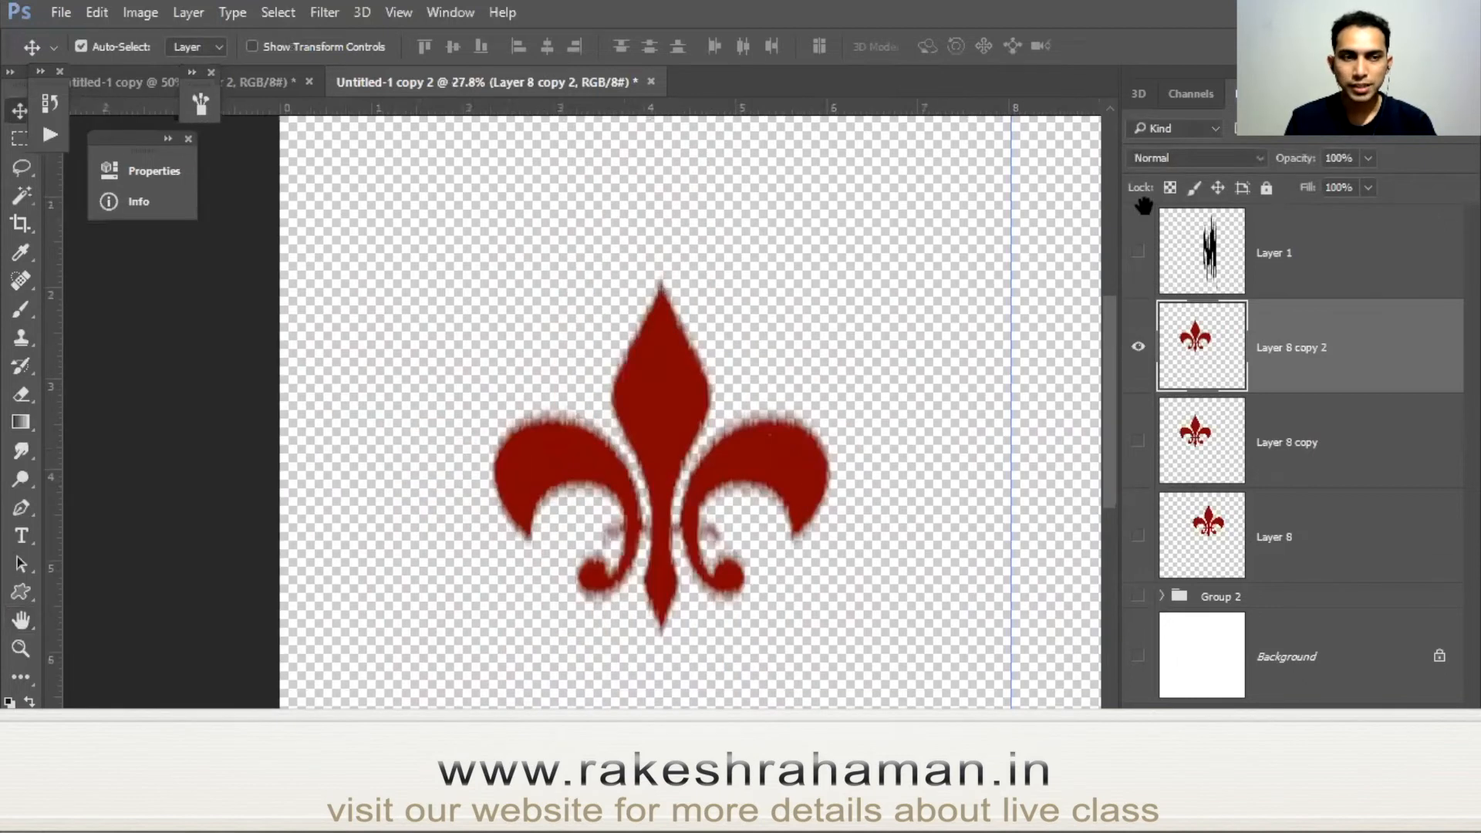
click(1223, 93)
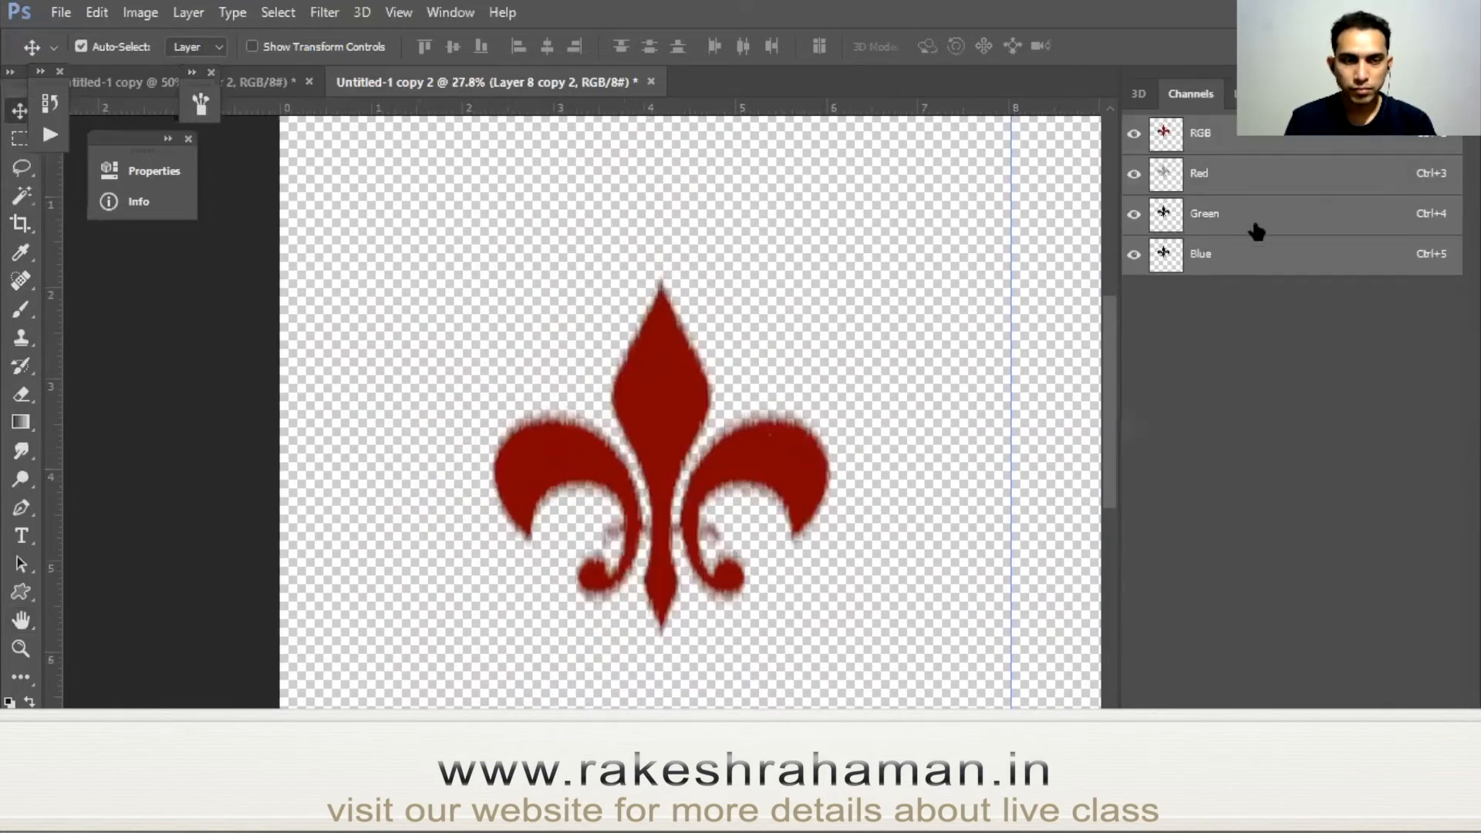
key(ctrl+4)
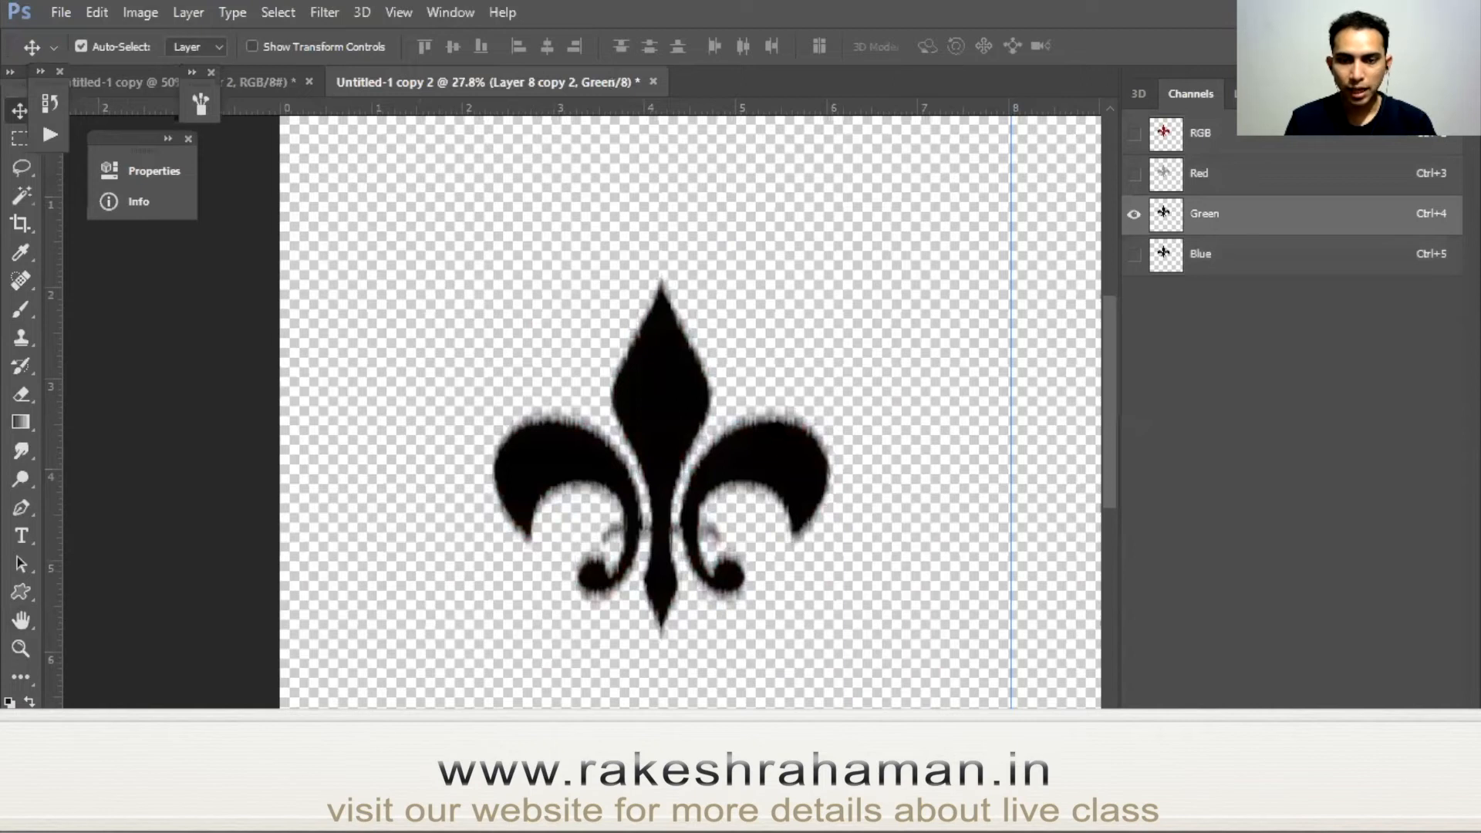
key(ctrl+plus)
key(ctrl+plus)
key(ctrl+plus)
key(ctrl+minus)
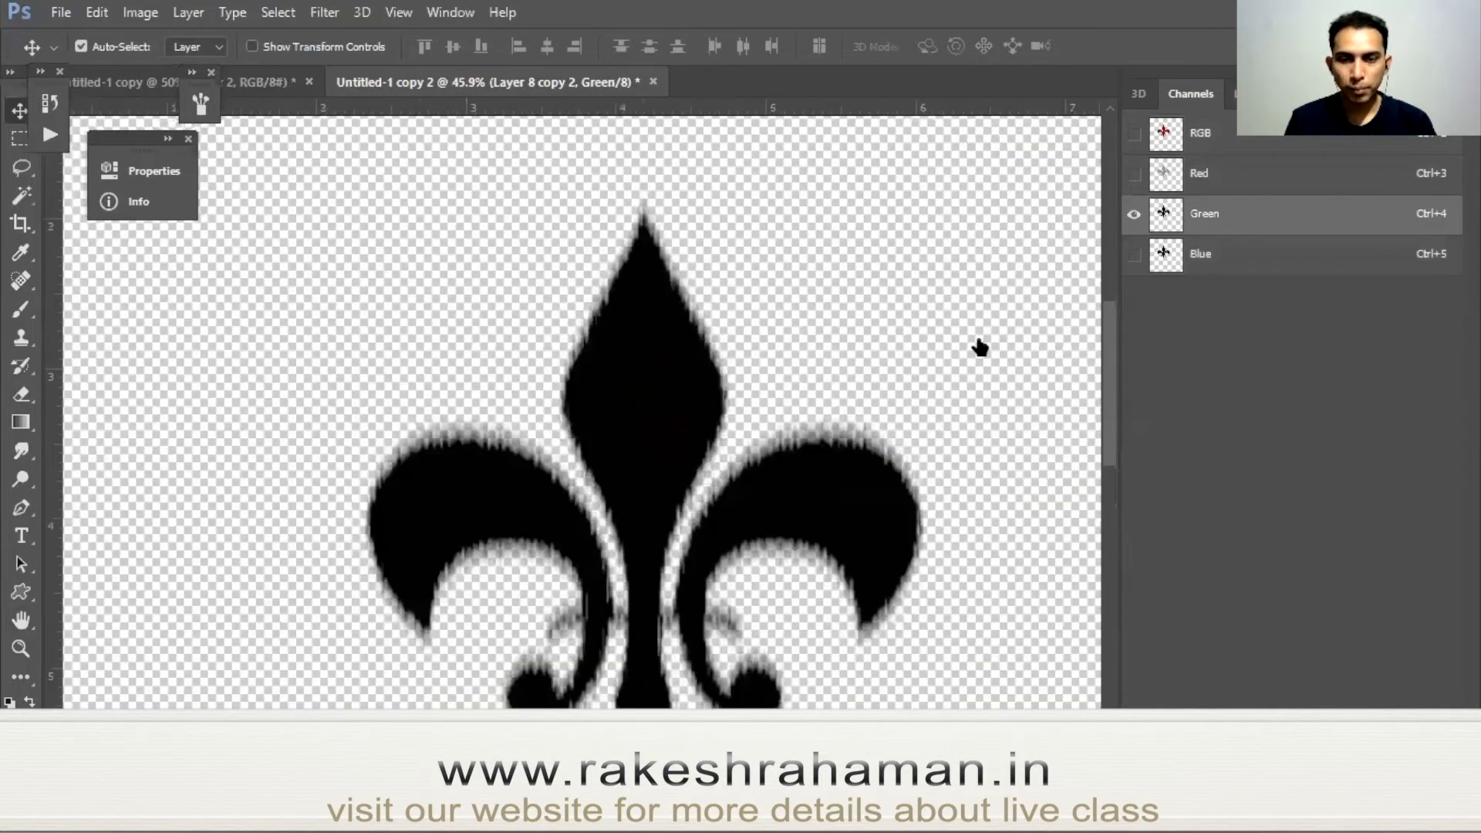
key(ctrl+5)
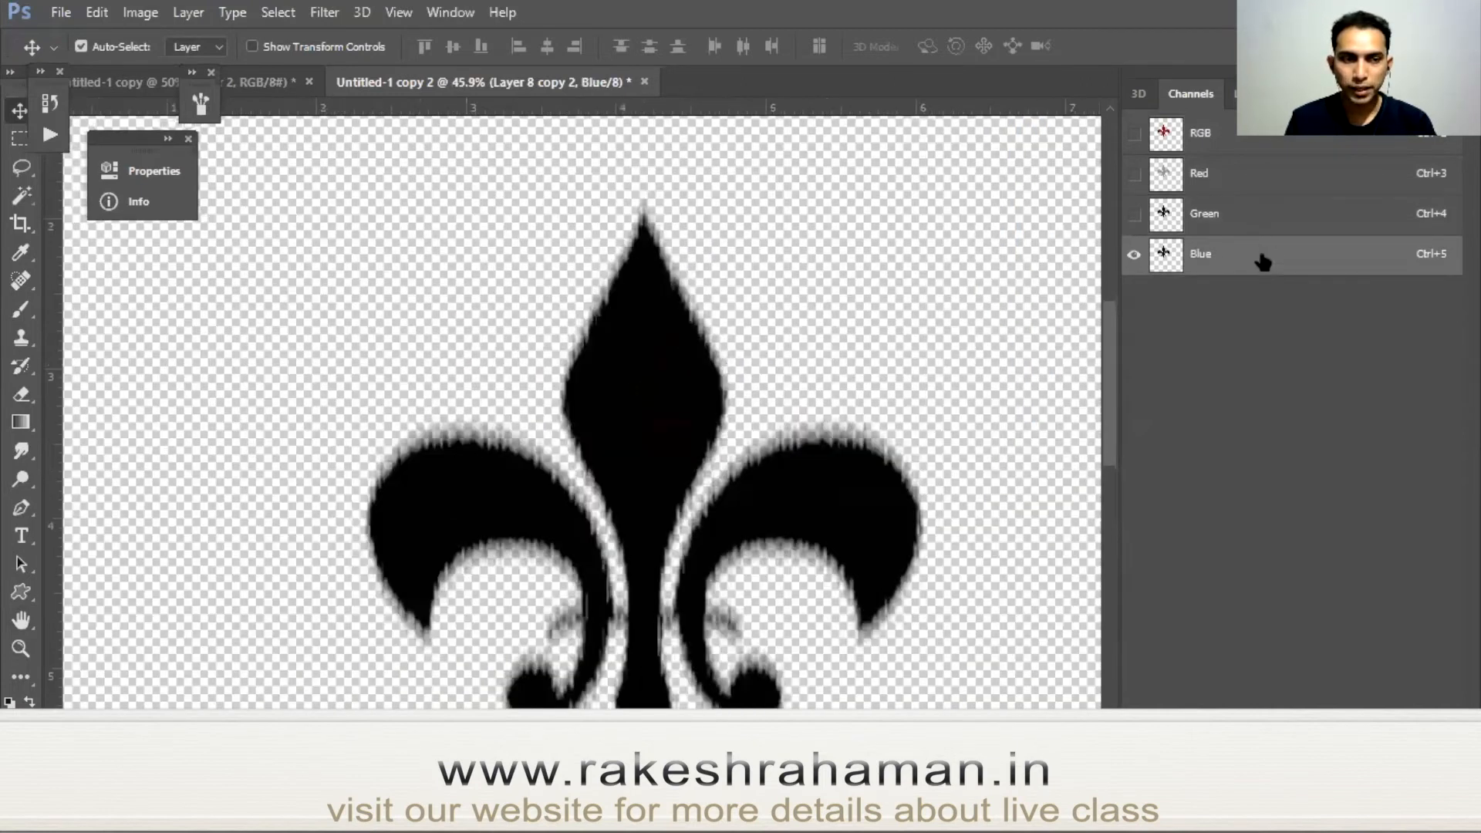
Duplicate the Blue channel as Blue copy within the same document and keep the copy selected.
right_click(1309, 270)
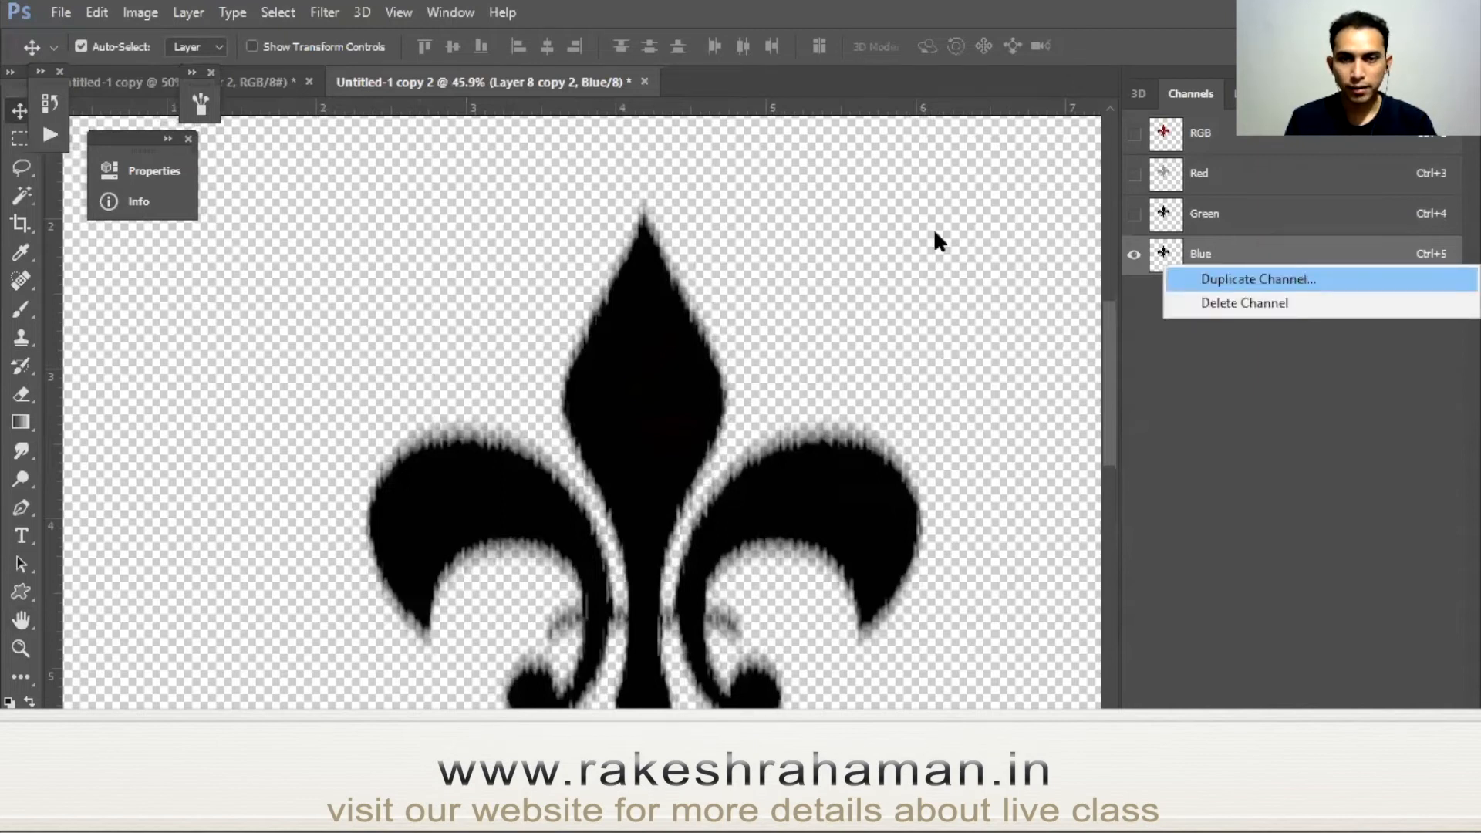
key(Return)
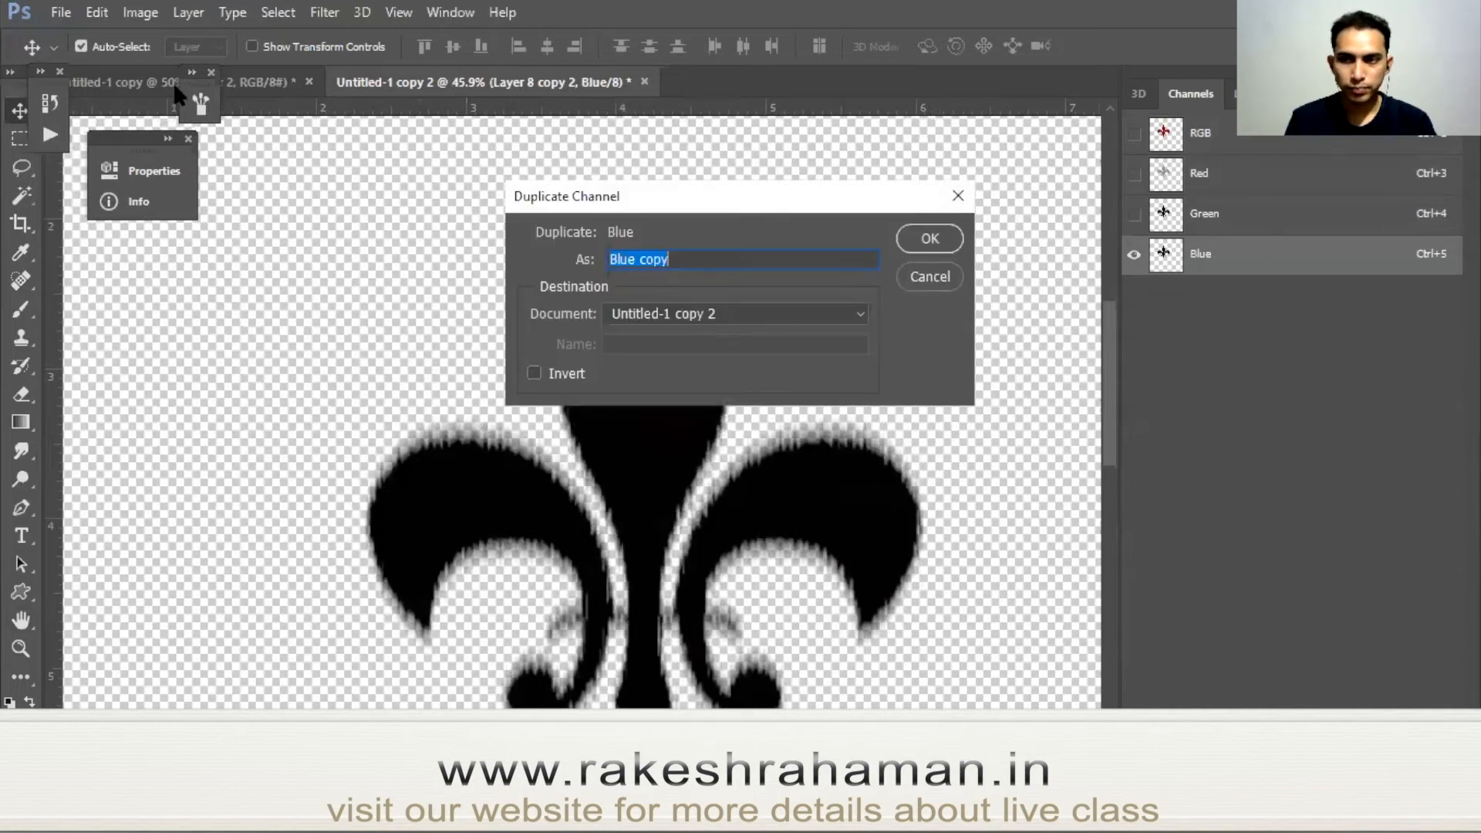
click(929, 239)
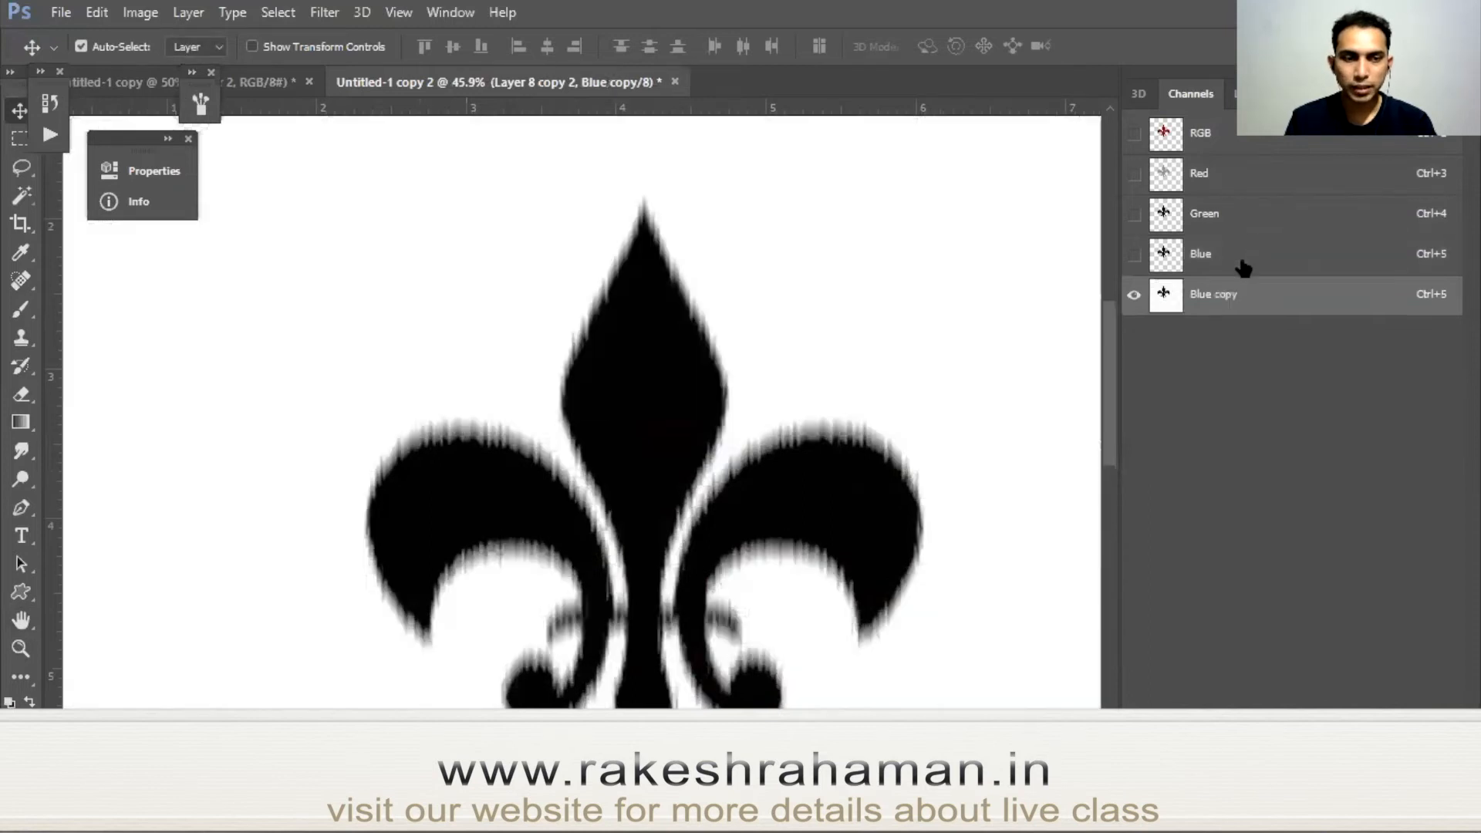
click(1250, 258)
click(1250, 295)
drag(707, 487, 656, 487)
drag(708, 487, 767, 426)
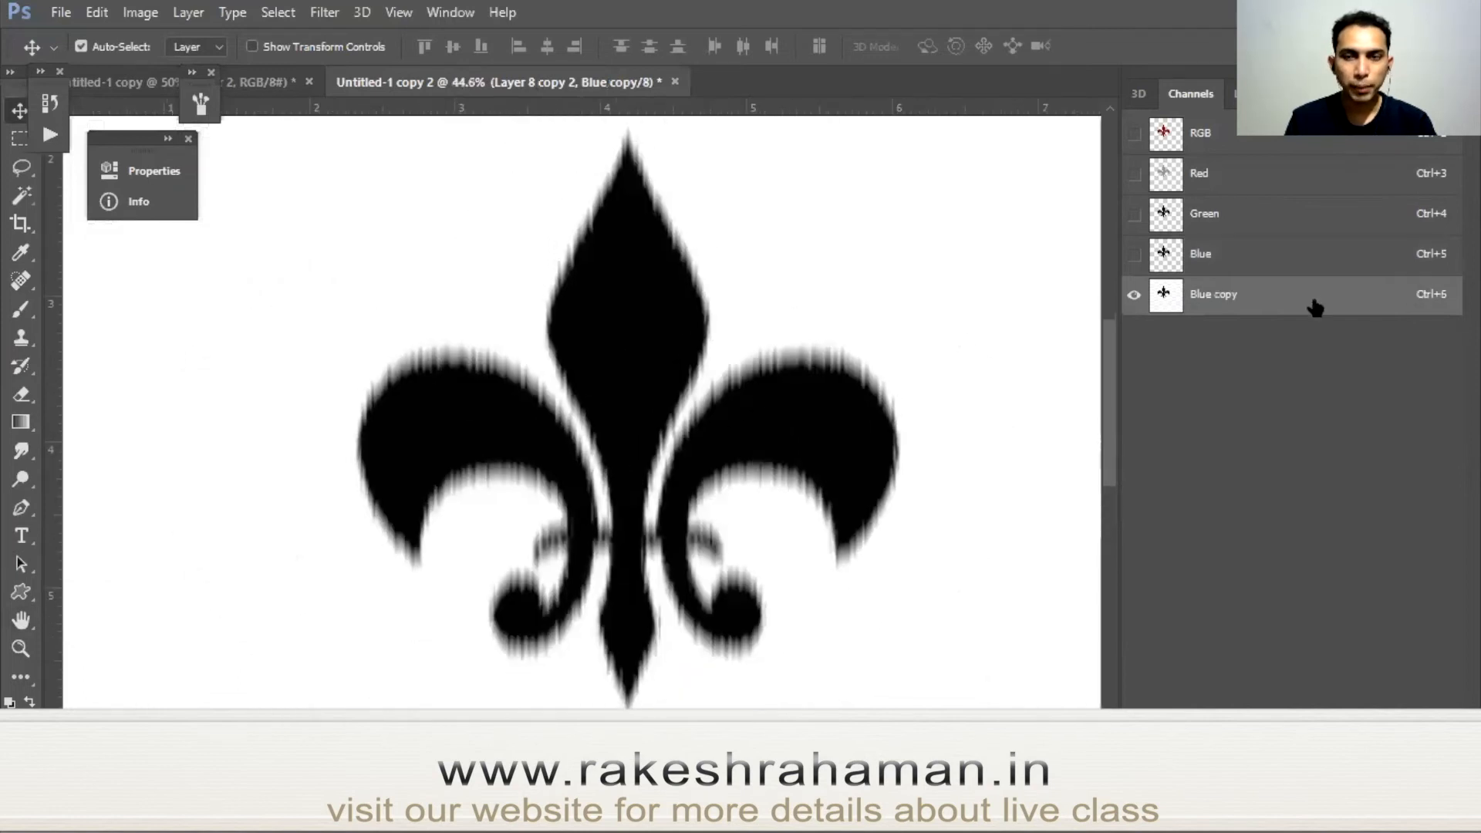
Convert the image to Bitmap mode, flattening the visible layers, with 300 pixels/inch output and the Halftone Screen method.
click(152, 11)
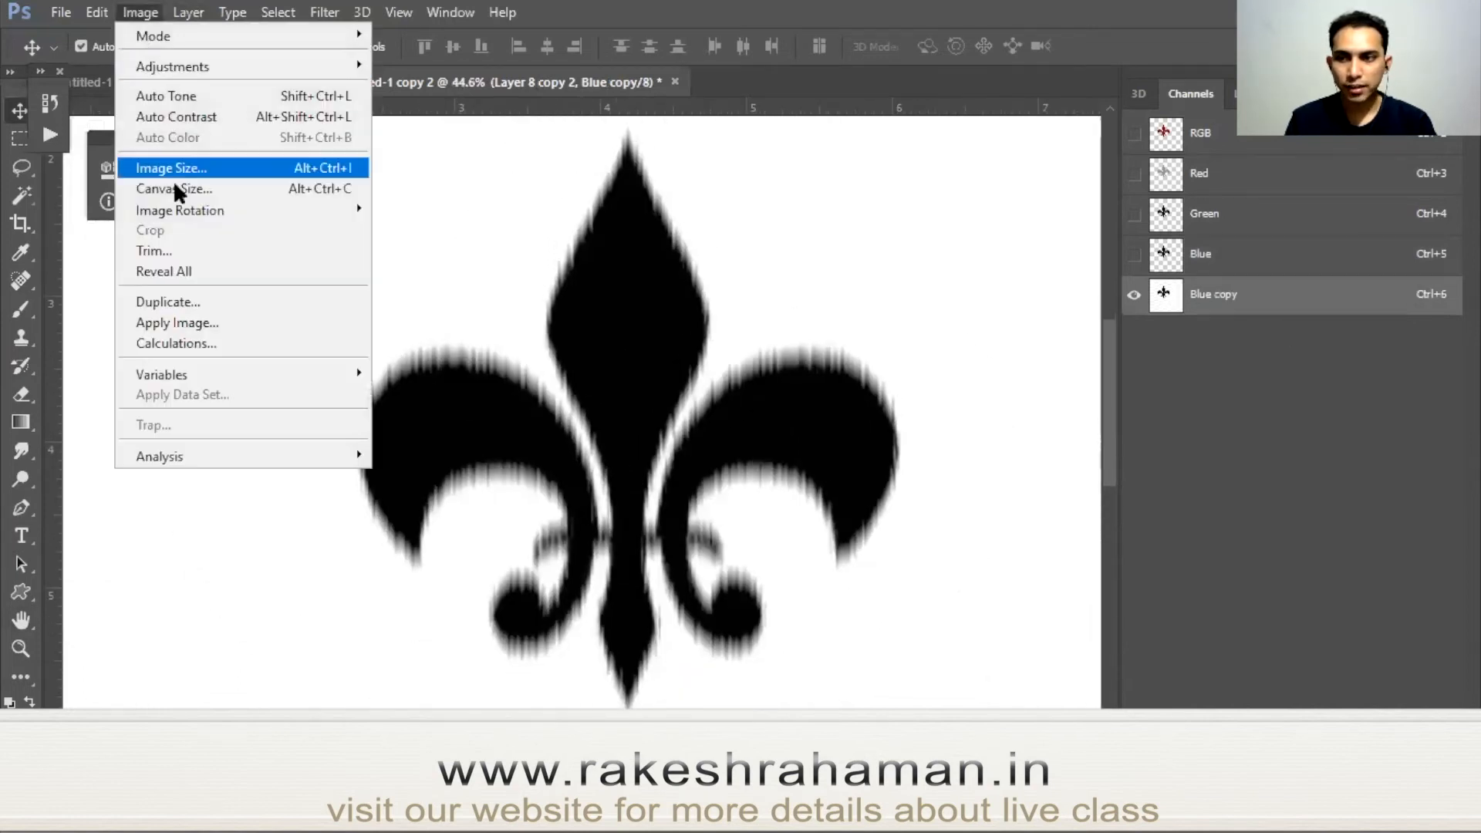
mouse_move(237, 69)
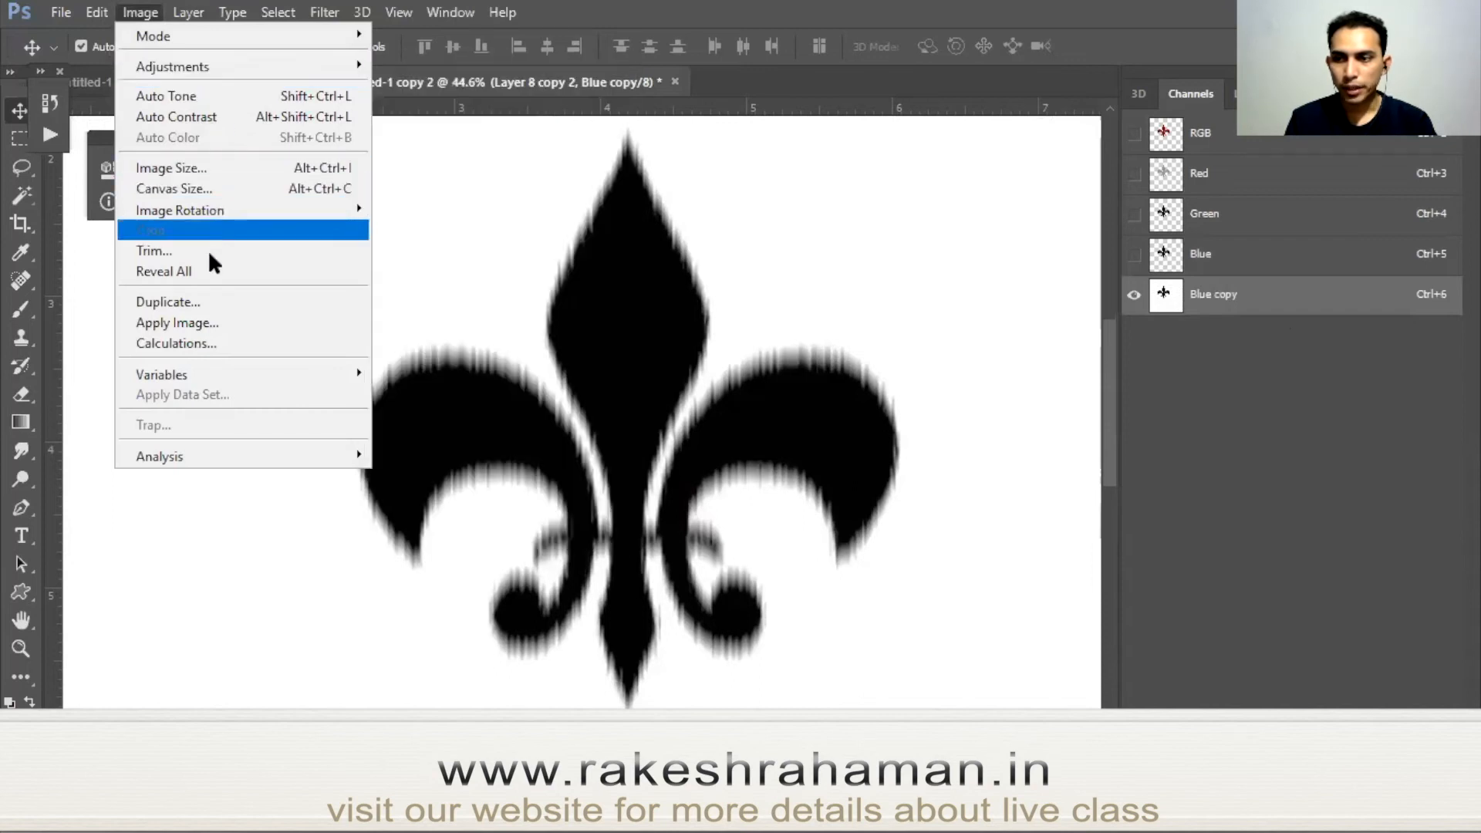
mouse_move(212, 37)
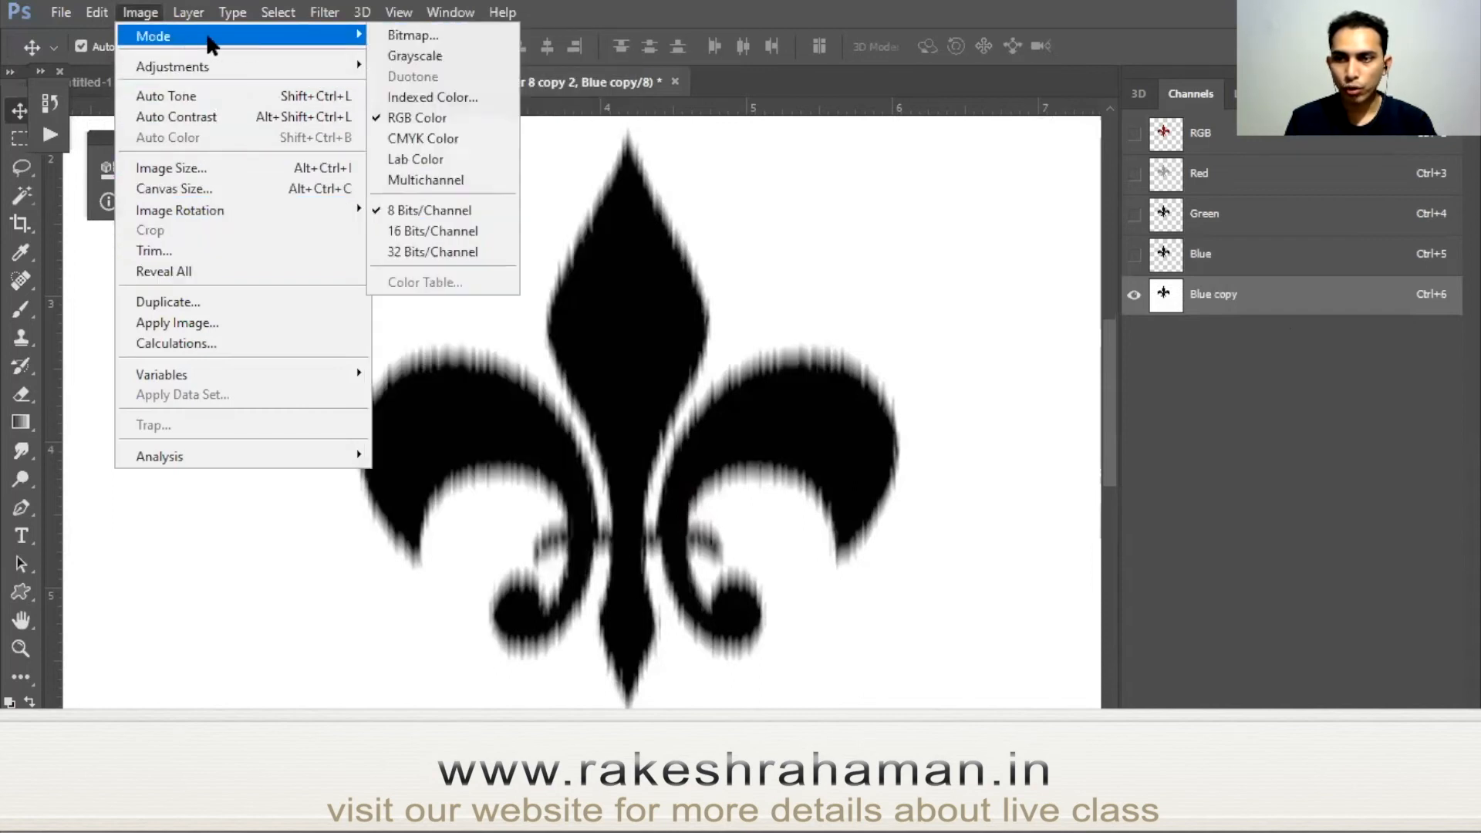
click(413, 35)
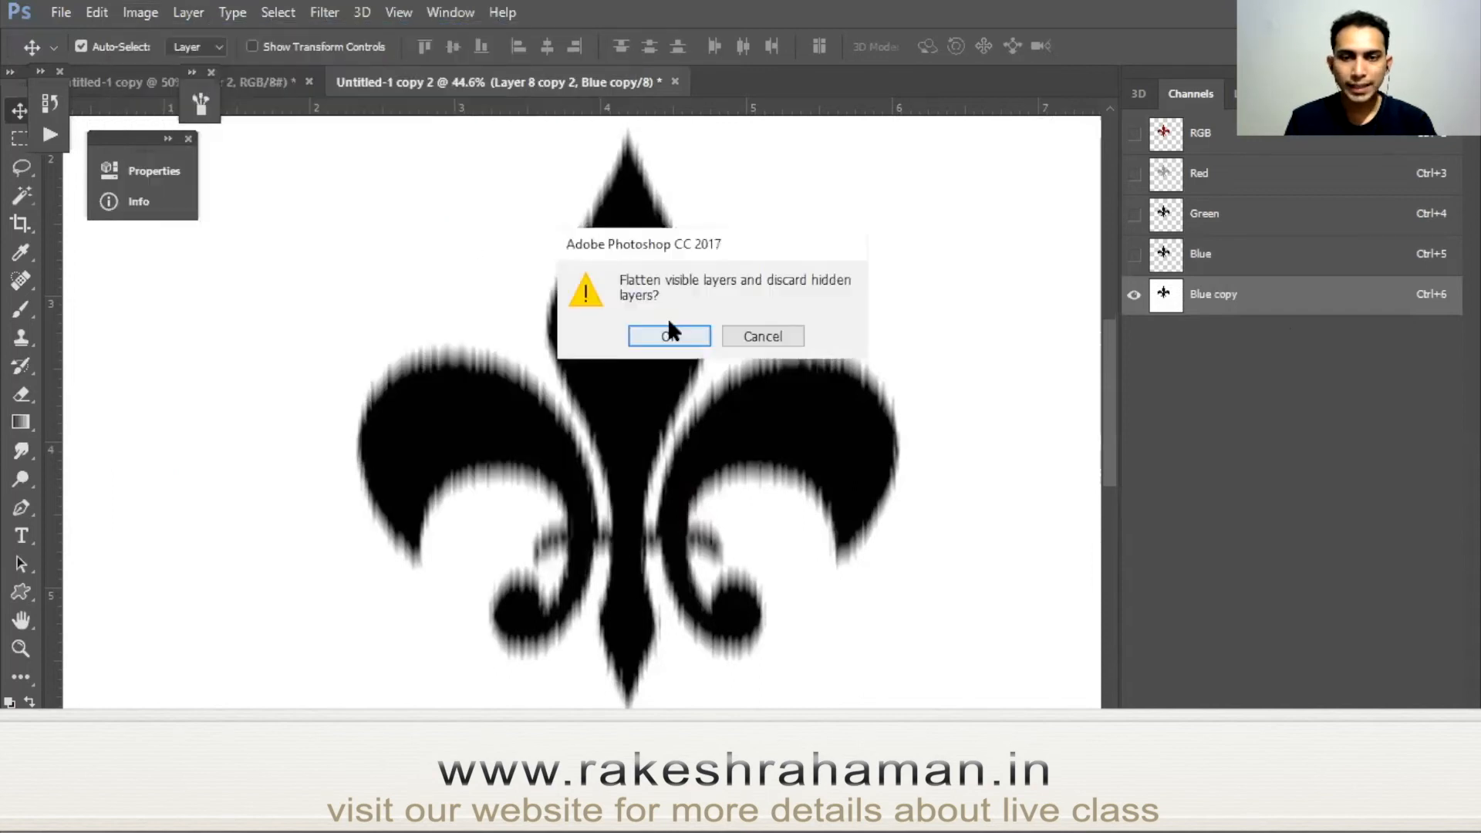
click(696, 335)
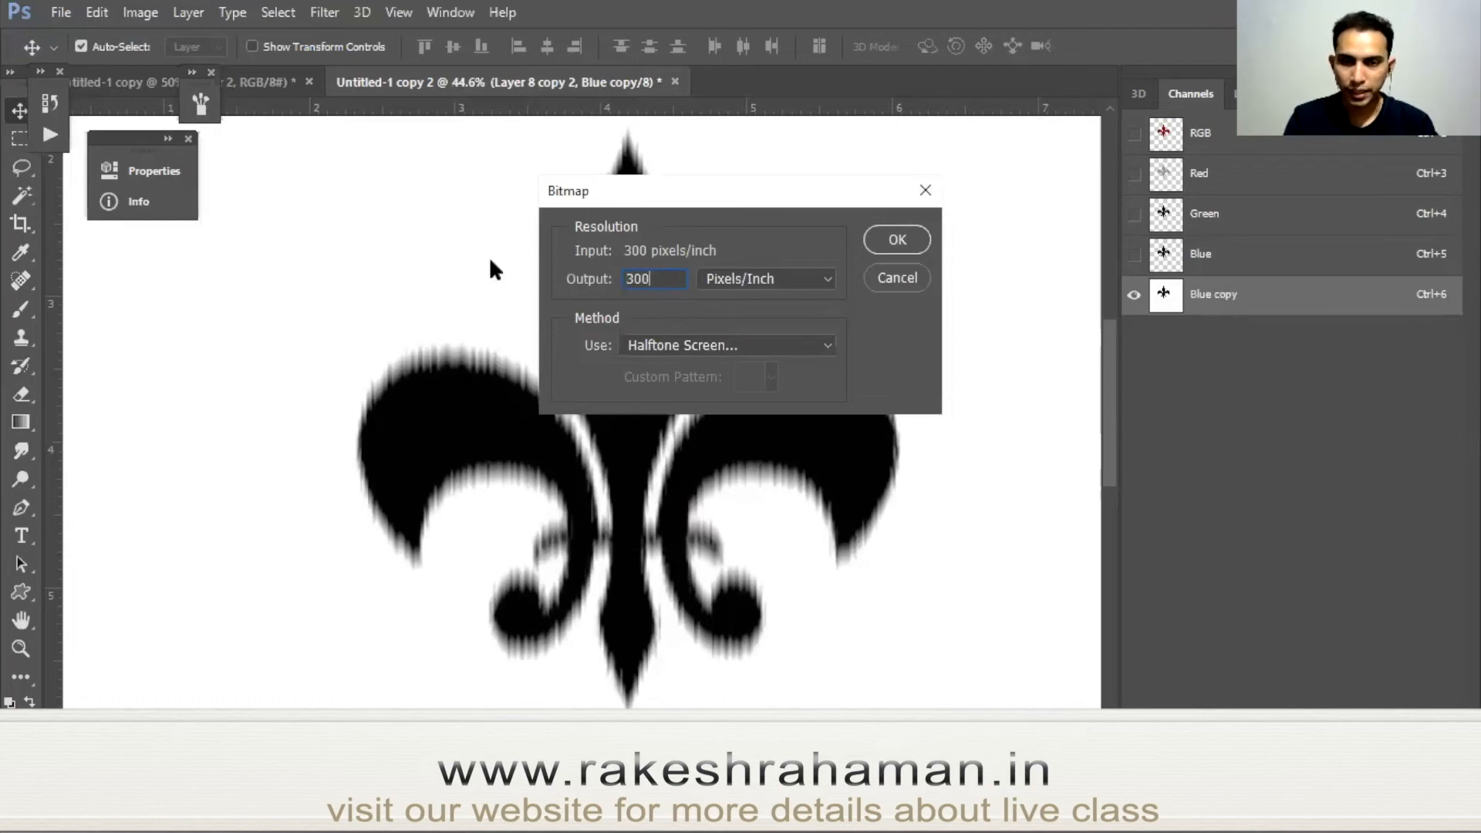
click(750, 347)
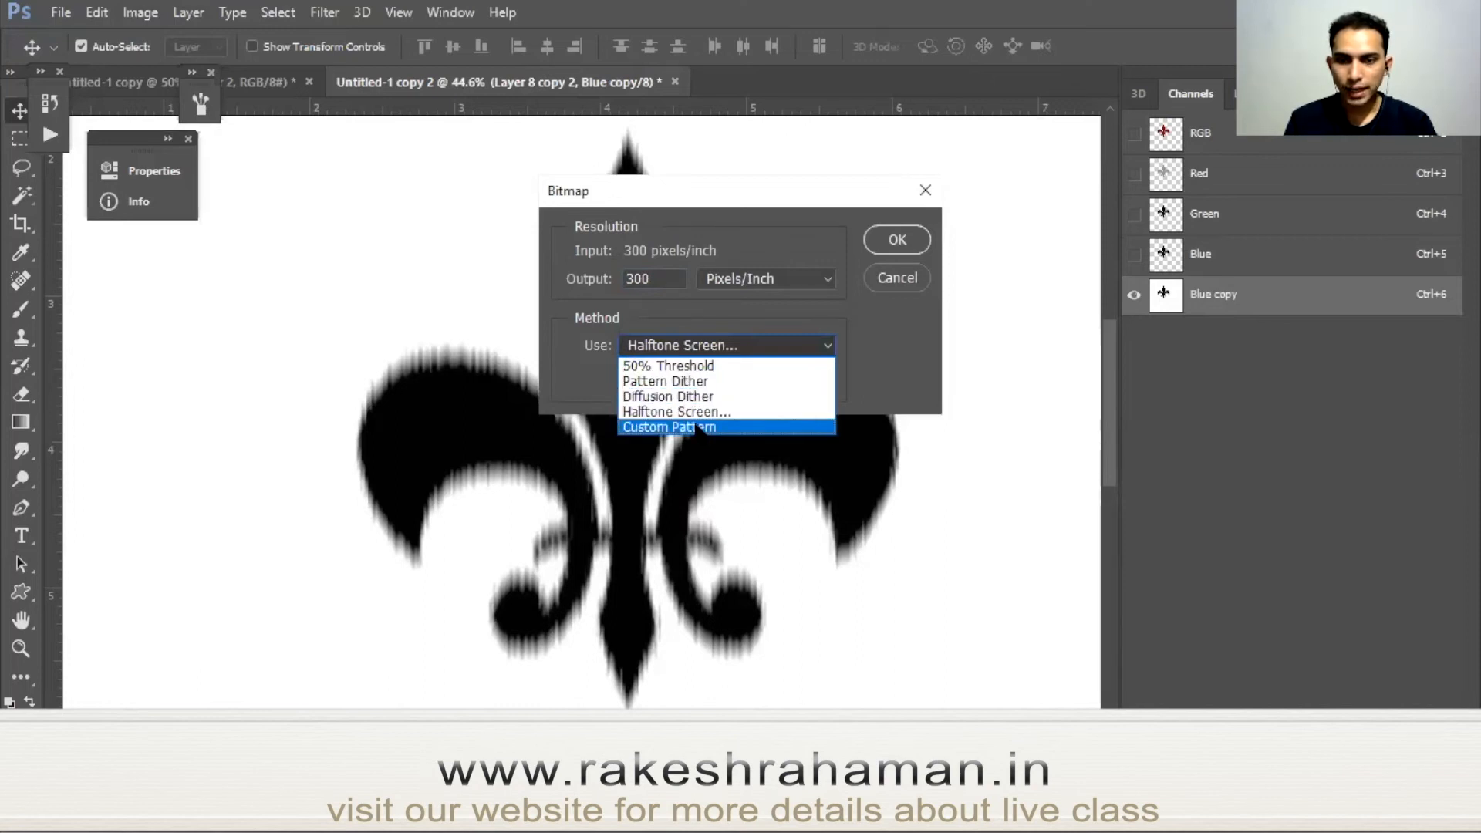
click(772, 310)
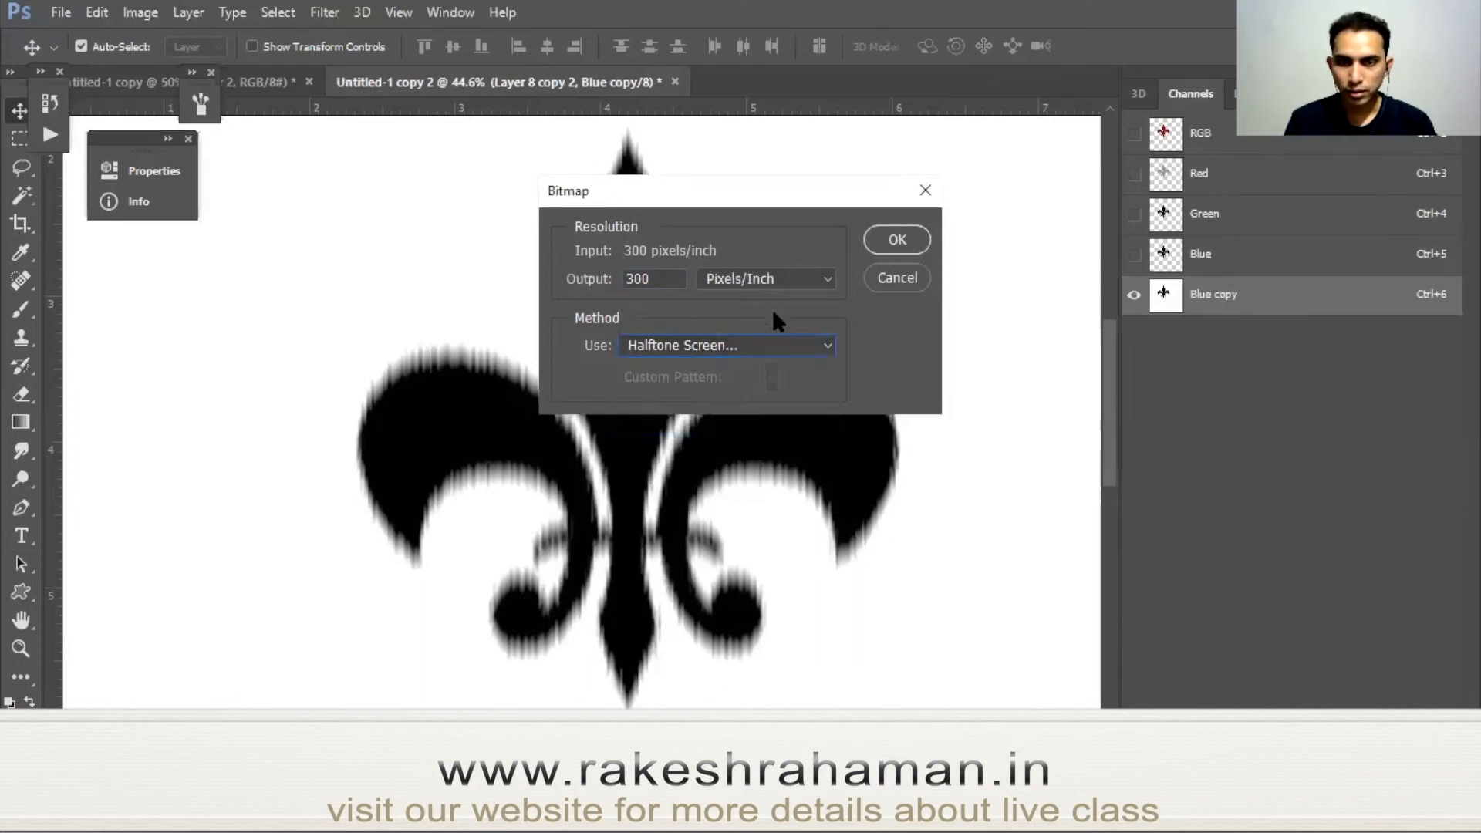
click(743, 344)
click(692, 412)
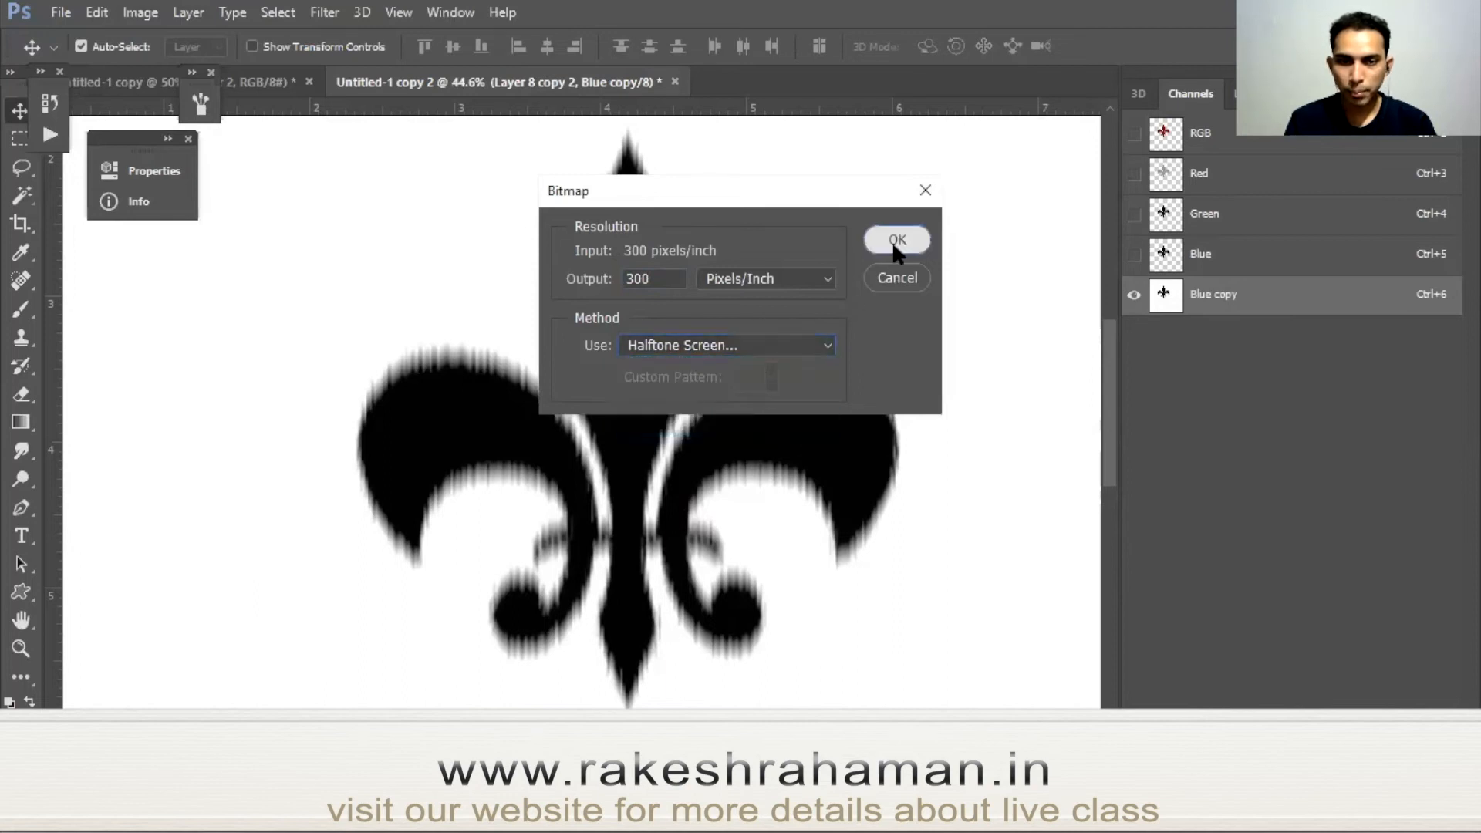
click(872, 245)
Set the halftone screen to the Line shape at a 90-degree angle and apply it to the fleur-de-lis.
click(673, 325)
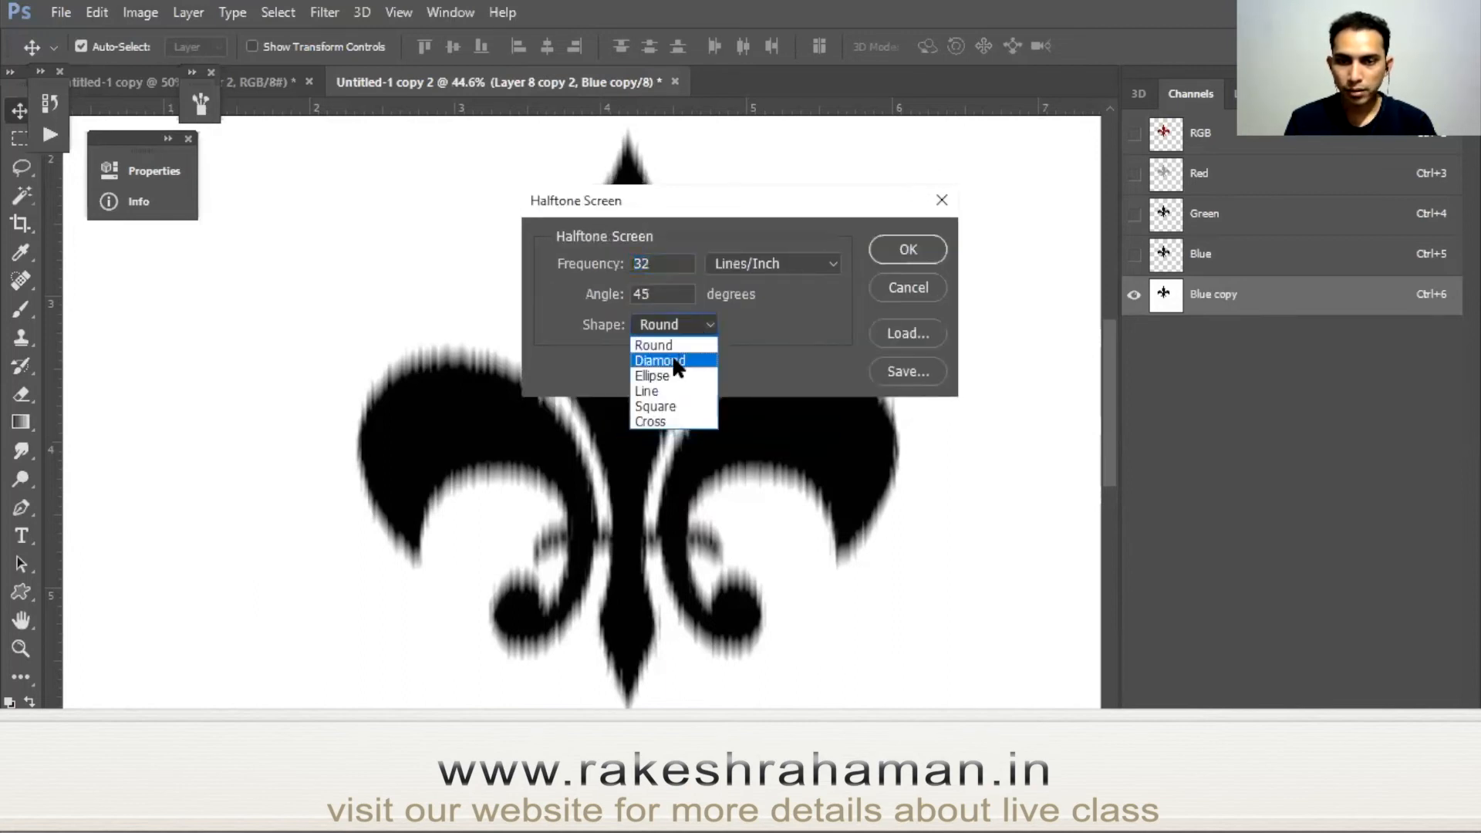
click(666, 389)
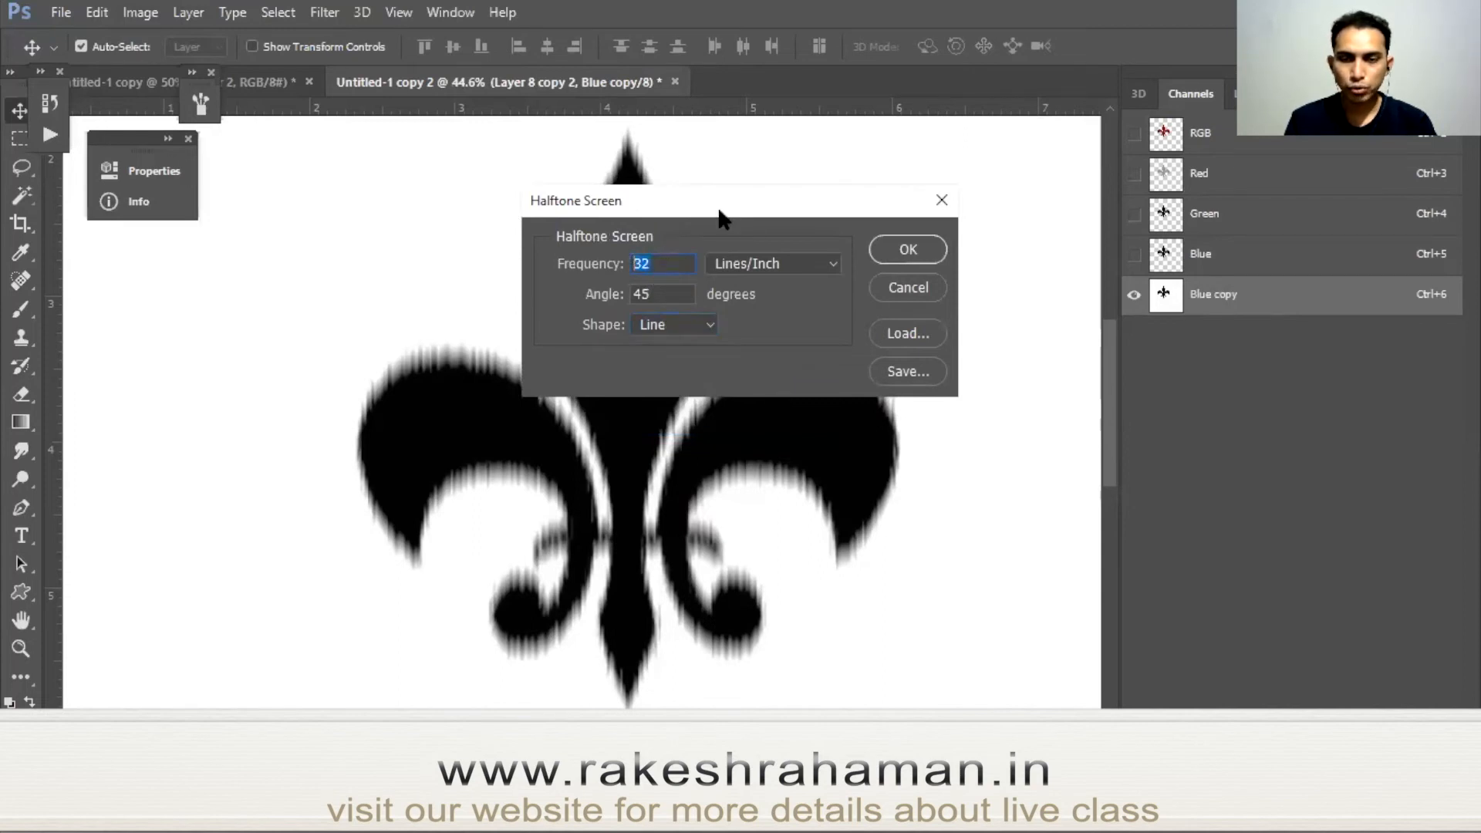
drag(720, 218, 885, 218)
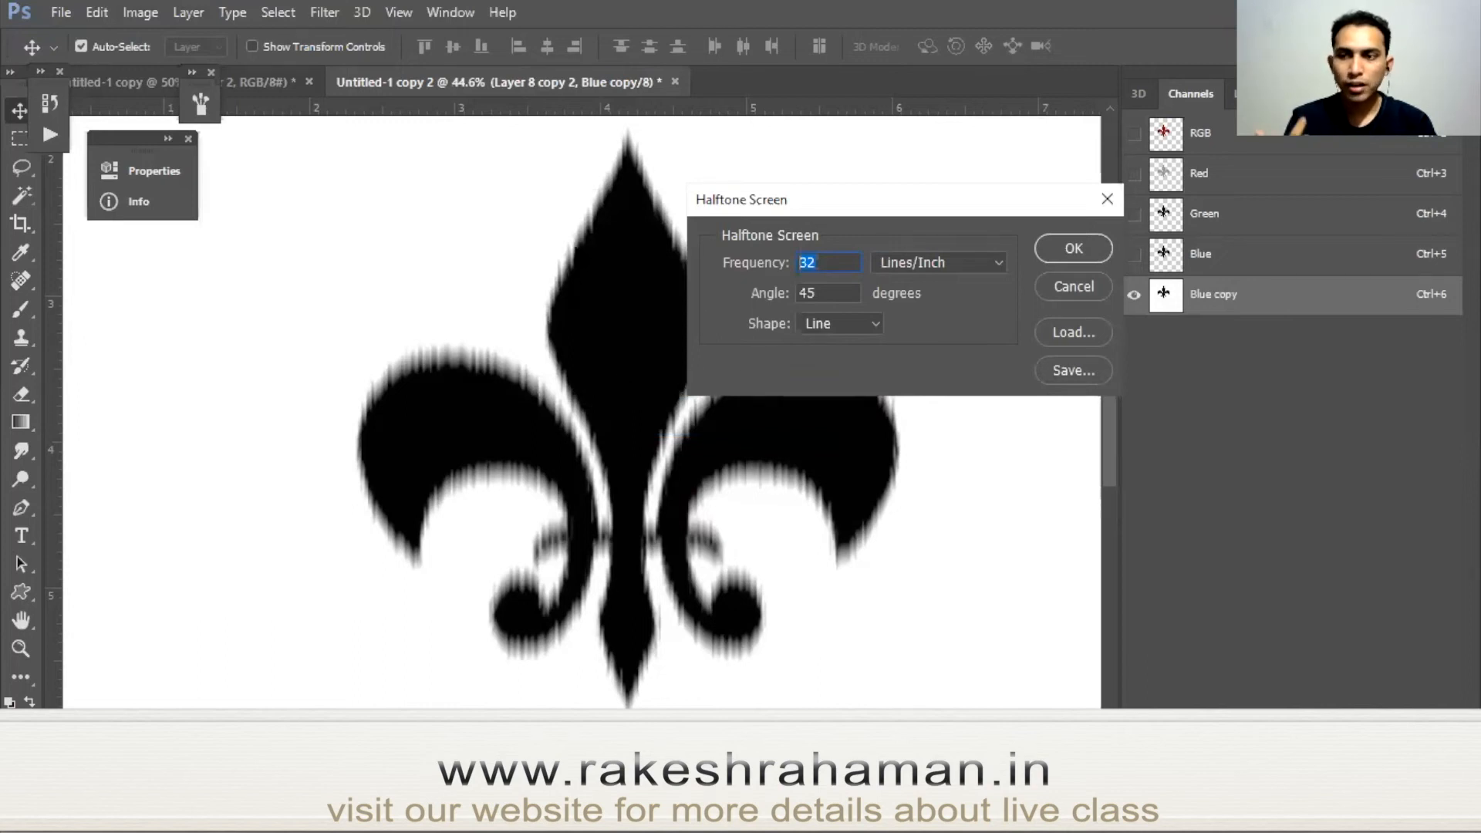
click(831, 293)
text(90)
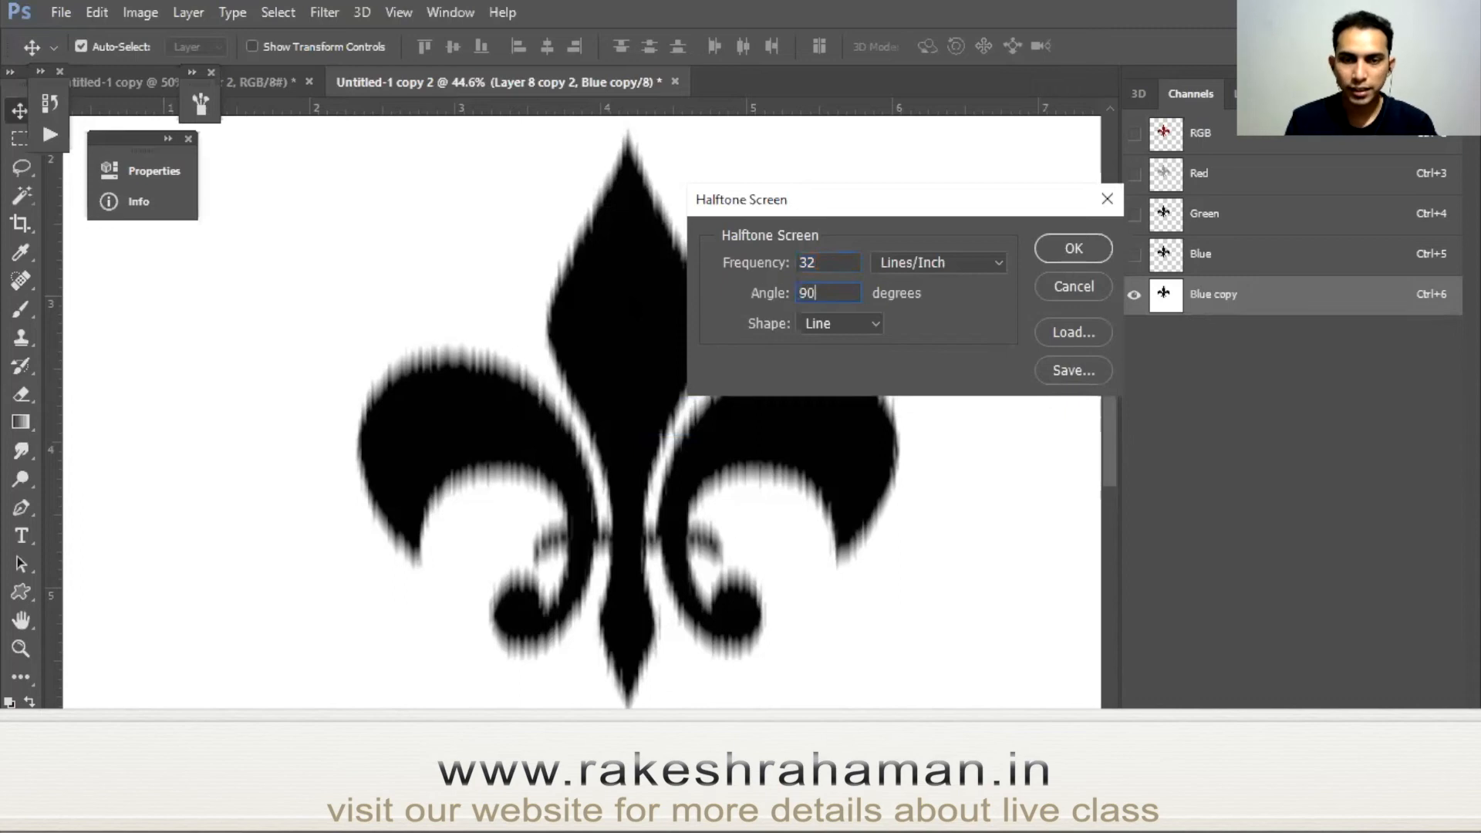
click(1074, 249)
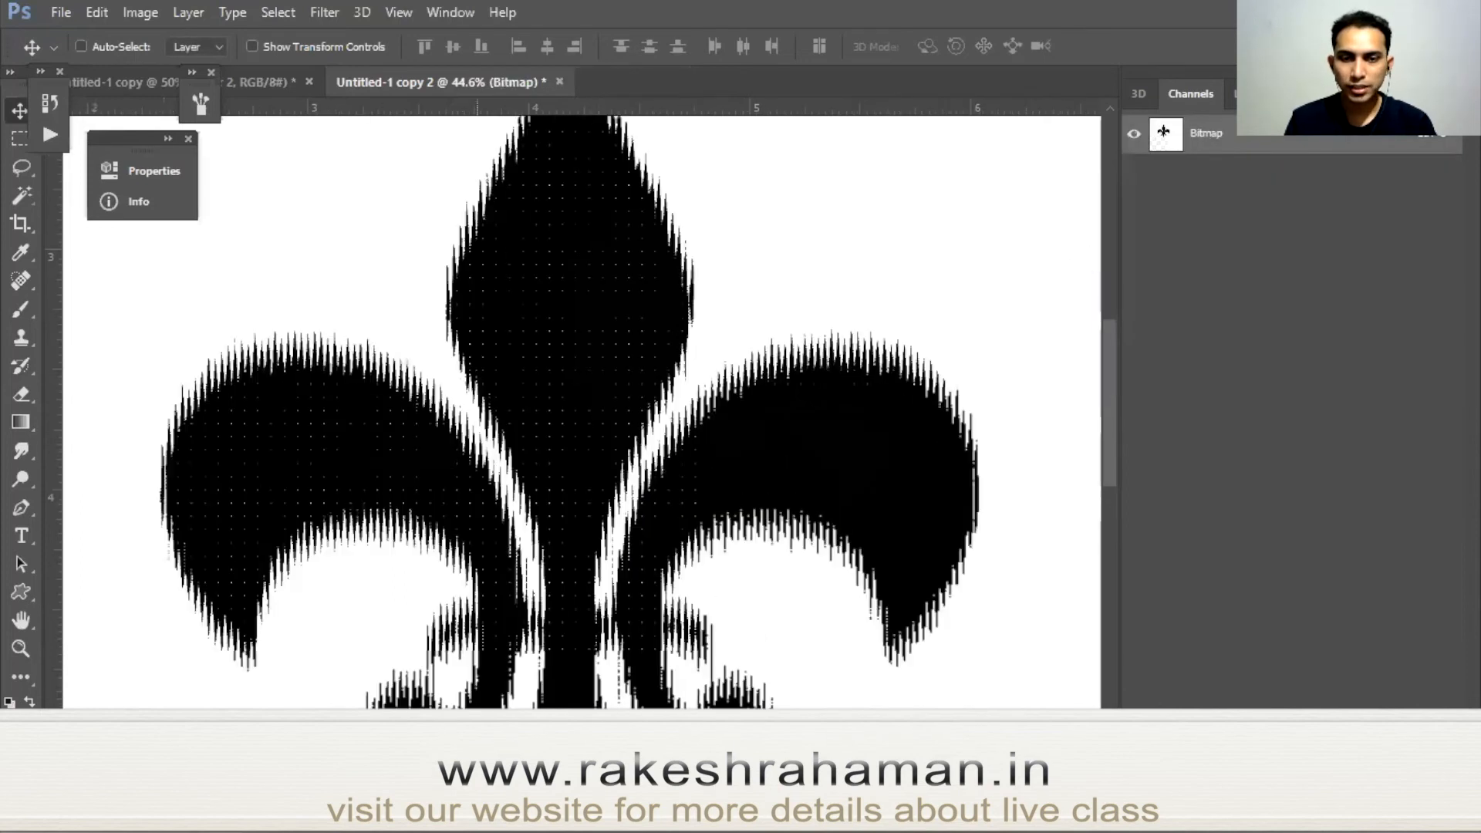
Examine the vertical line texture along the edges of the halftoned fleur-de-lis.
drag(551, 150, 789, 451)
scroll(623, 328, up, 5)
scroll(623, 339, down, 5)
scroll(787, 455, down, 2)
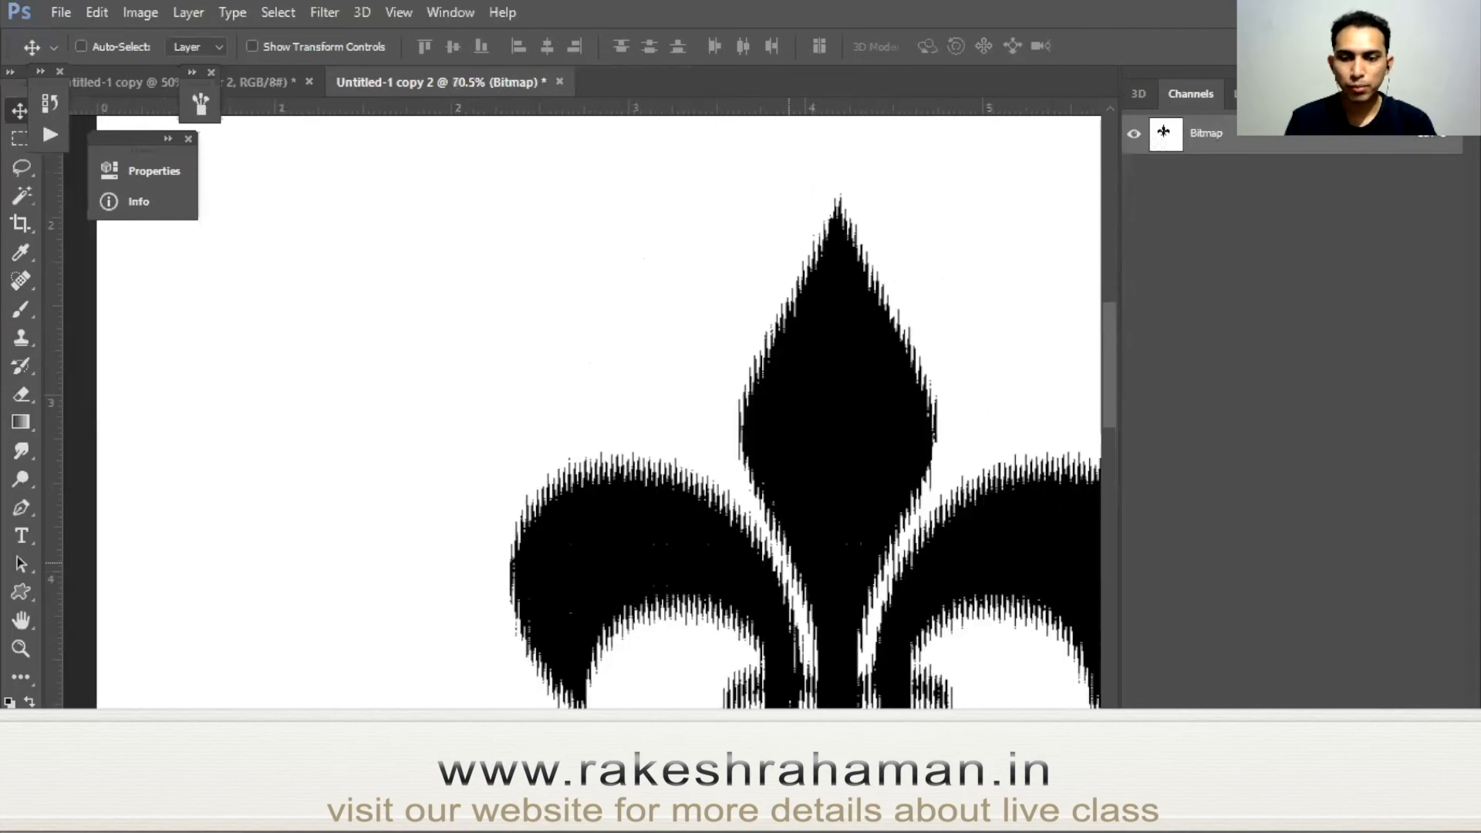
scroll(789, 564, down, 2)
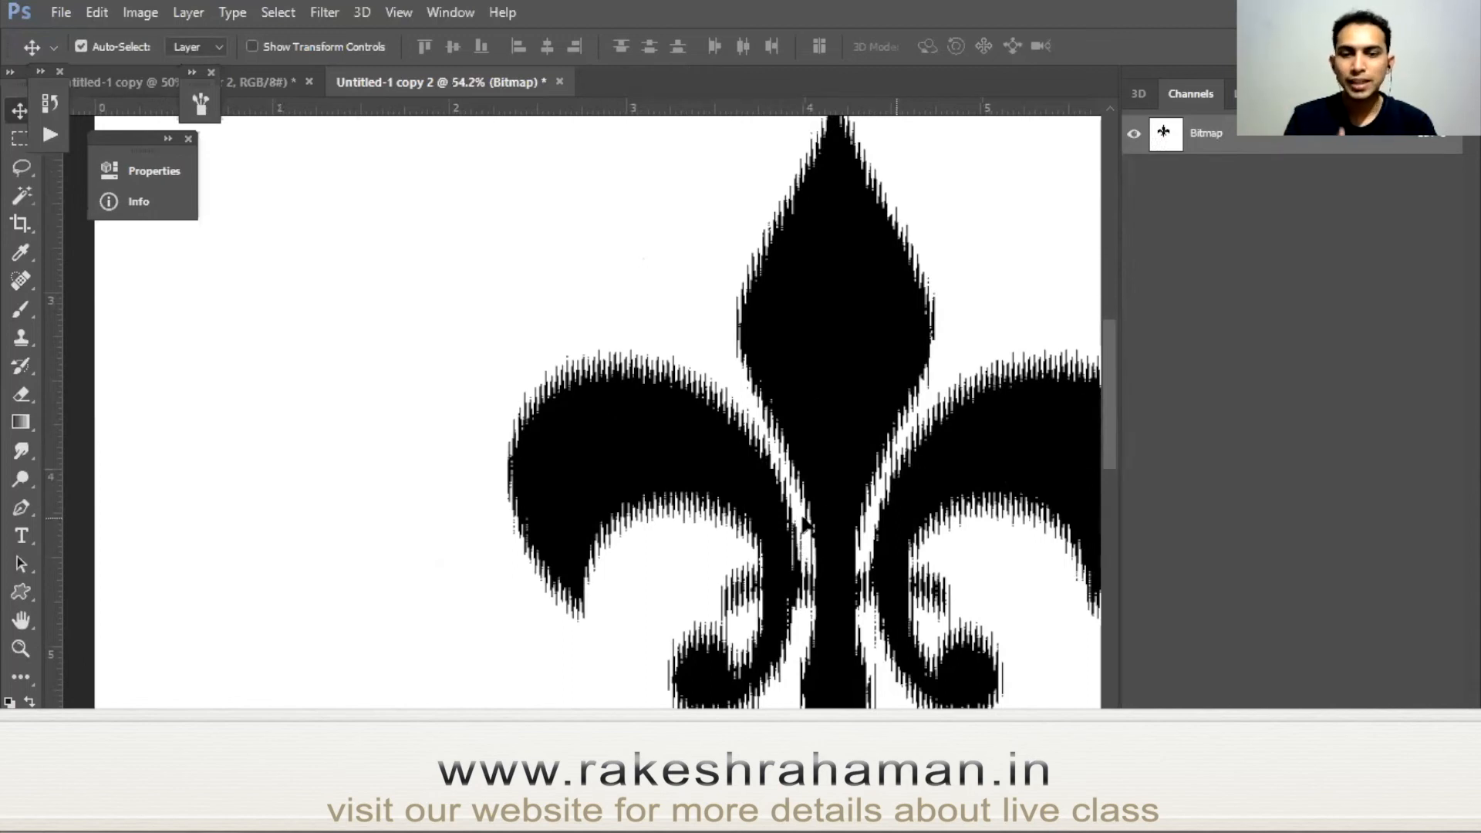
scroll(903, 455, down, 2)
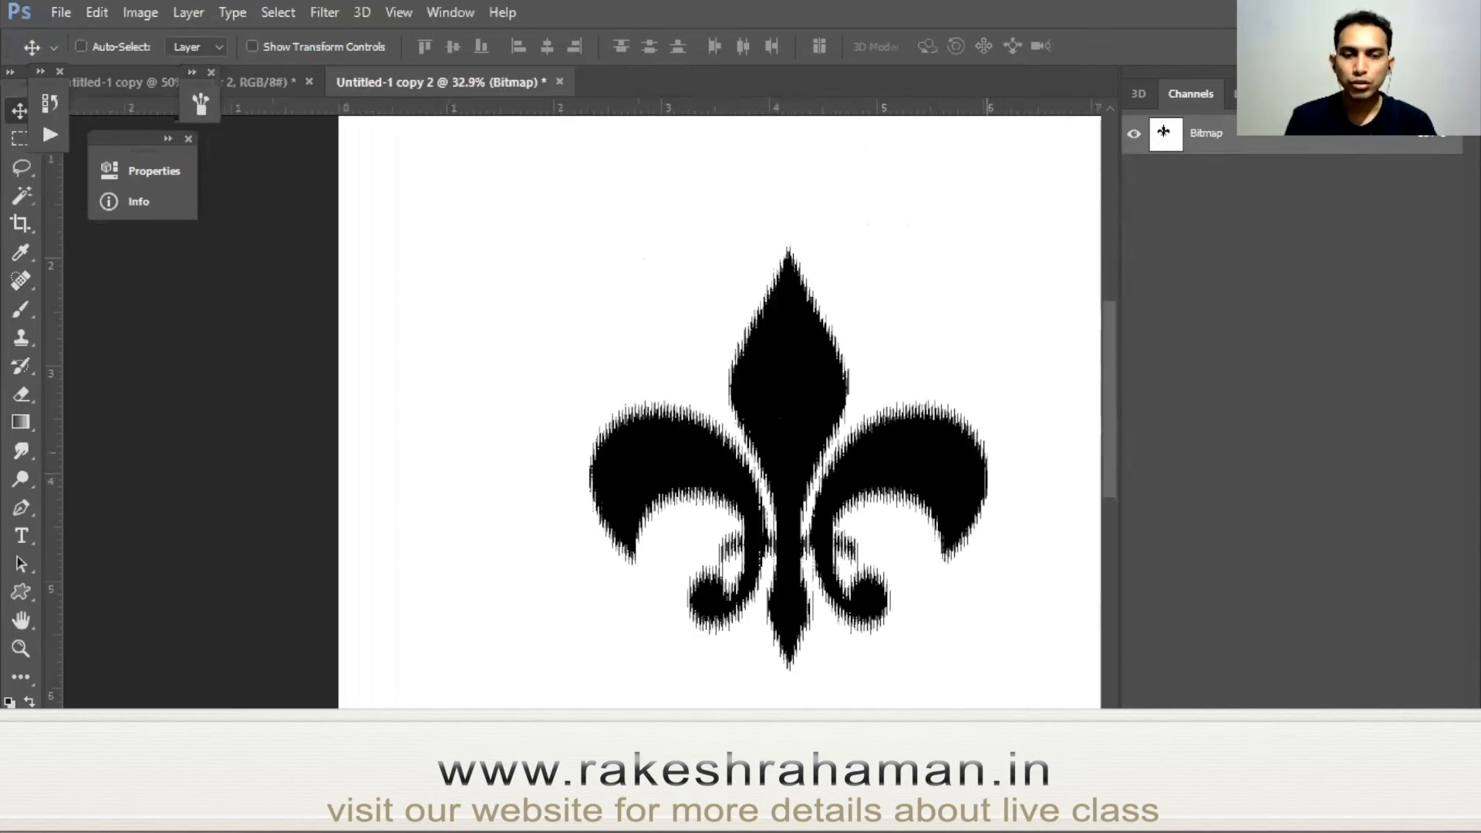